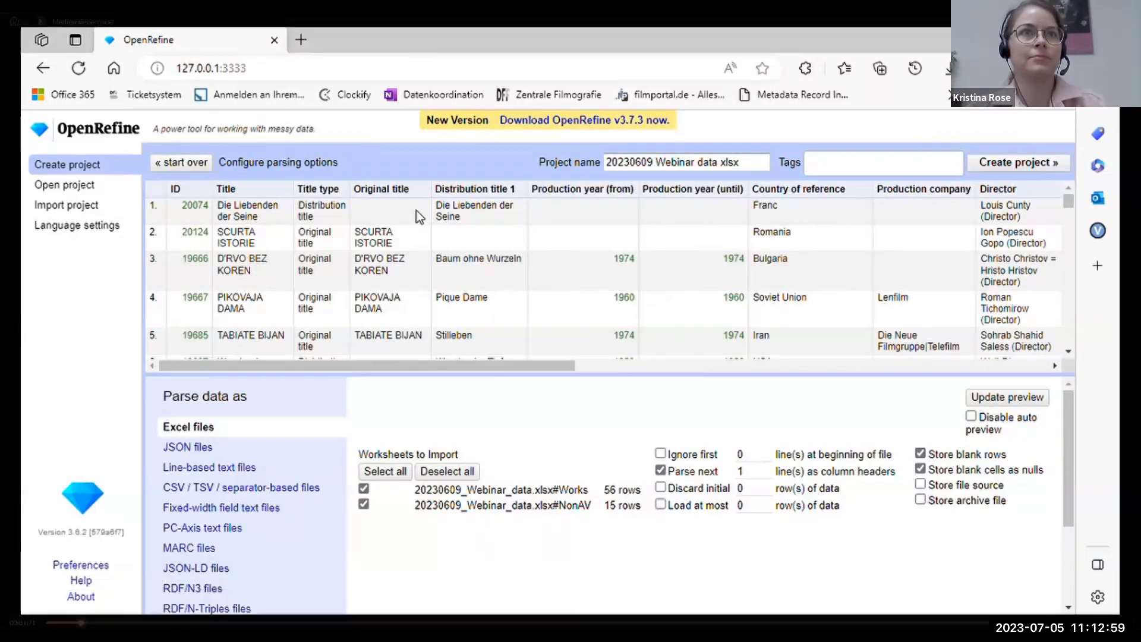
# Exclude the NonAV worksheet from the import, keeping only the Works worksheet selected
pyautogui.moveTo(828, 17)
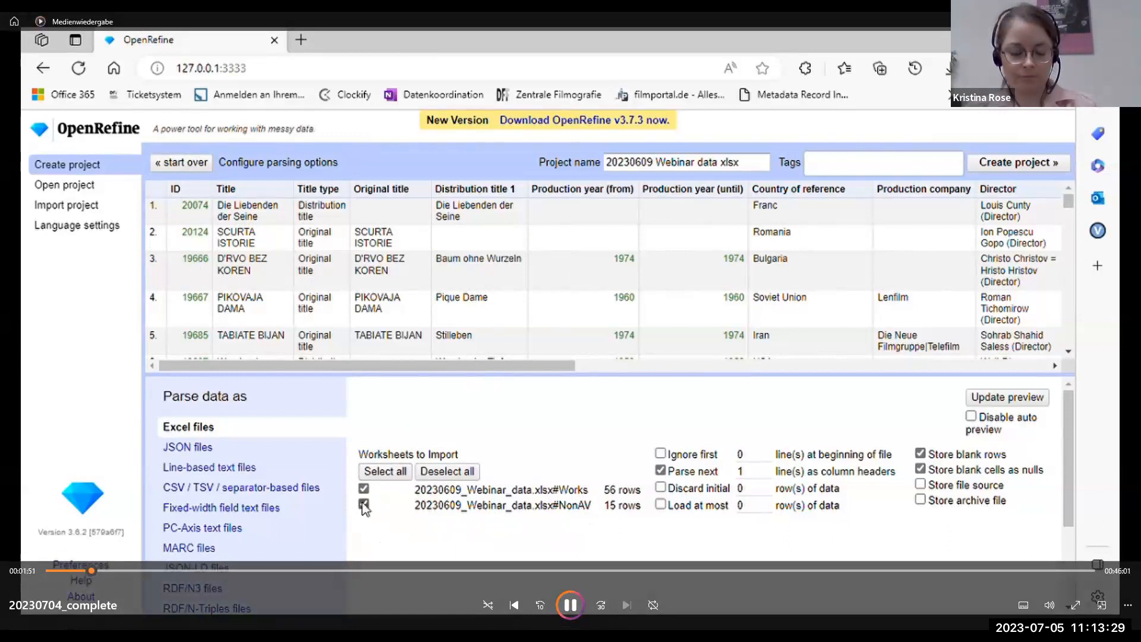
pyautogui.moveTo(384, 367); pyautogui.dragTo(859, 356)
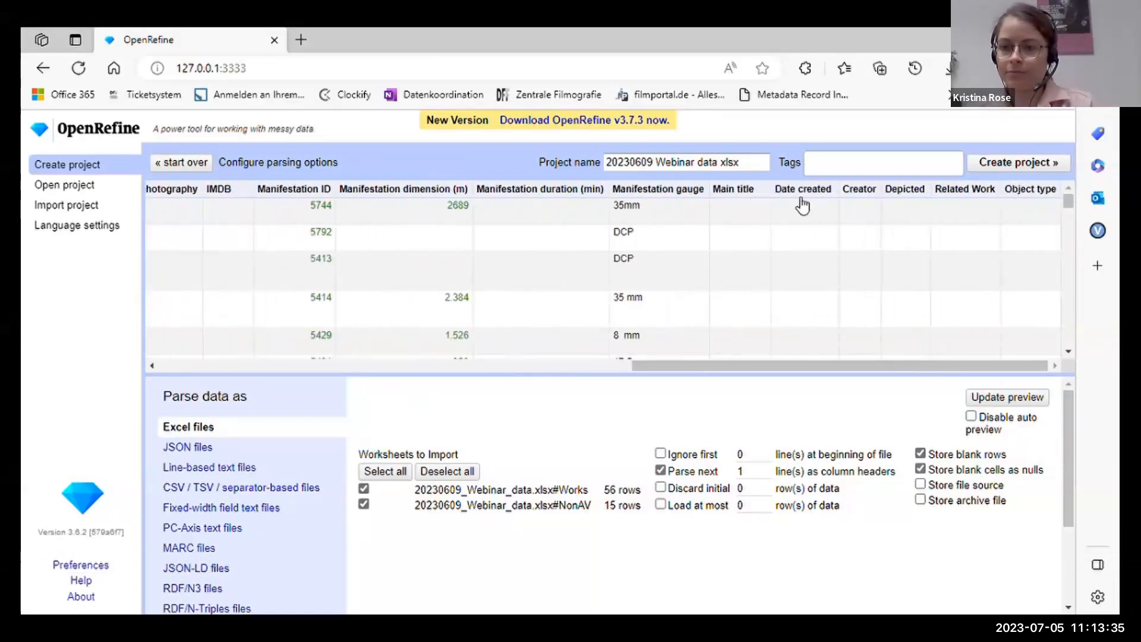
pyautogui.click(364, 504)
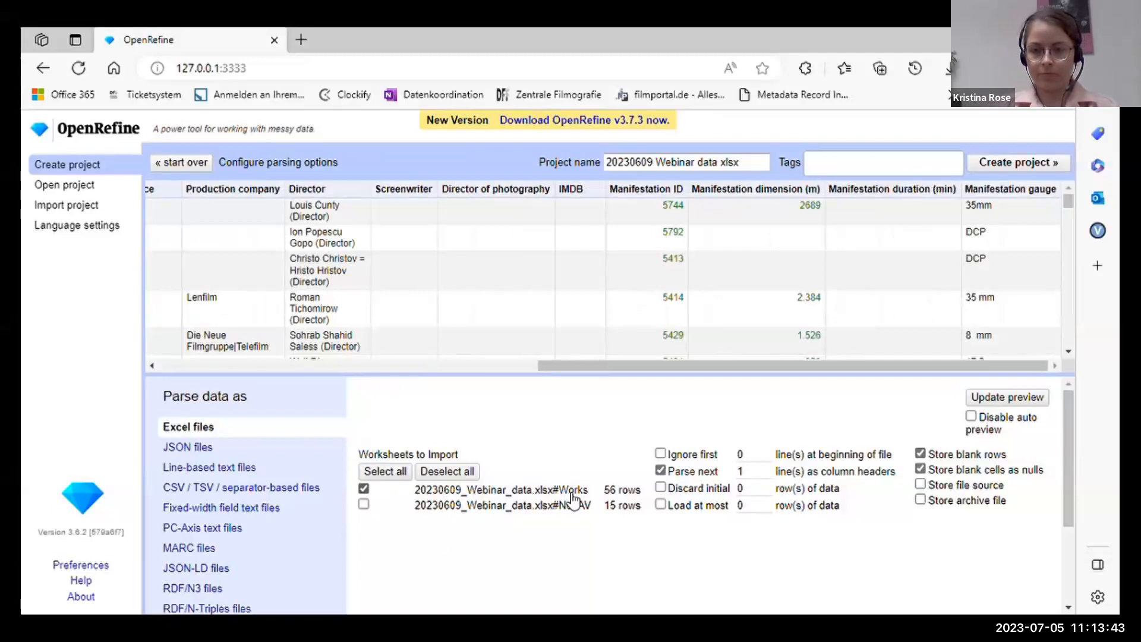
pyautogui.moveTo(681, 367); pyautogui.dragTo(301, 374)
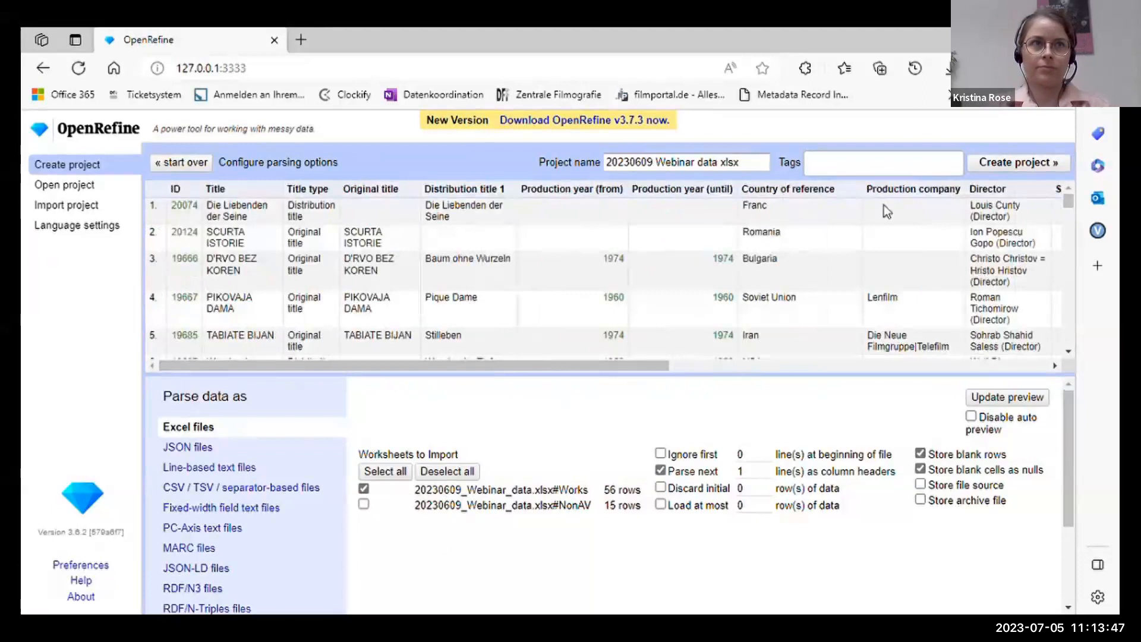
# Name the project "20230609 Webinar data preparation" and create it
pyautogui.moveTo(738, 164); pyautogui.dragTo(704, 172)
pyautogui.write('d')
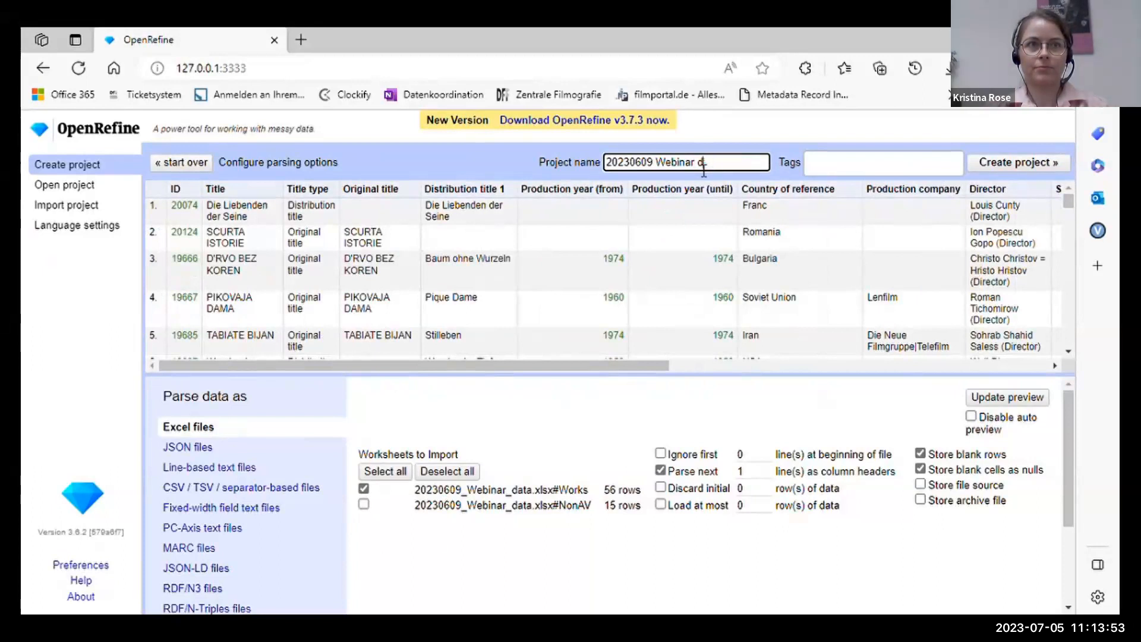
pyautogui.write('taa preparation')
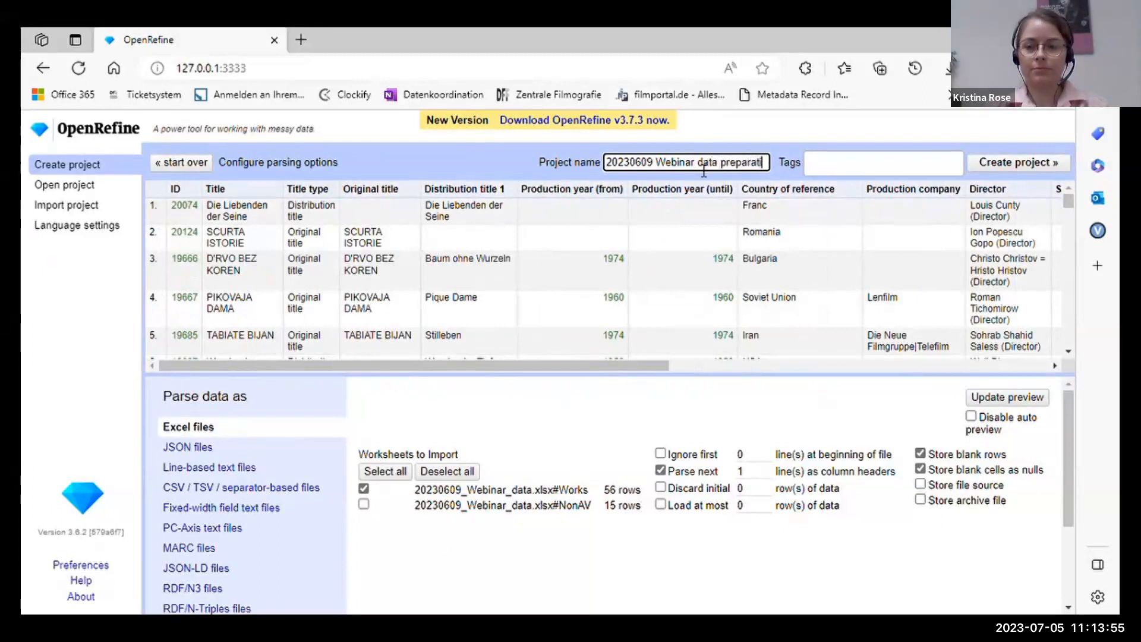
pyautogui.click(1003, 176)
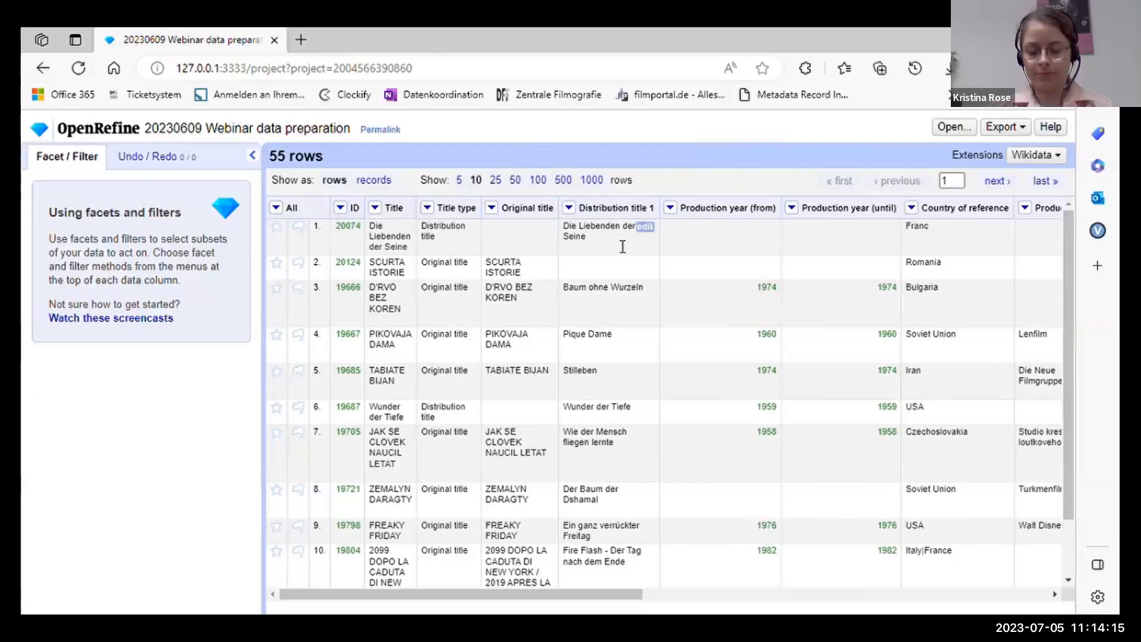
# Show 25 rows per page and look through the table's columns up to Manifestation gauge
pyautogui.moveTo(573, 593); pyautogui.dragTo(726, 593)
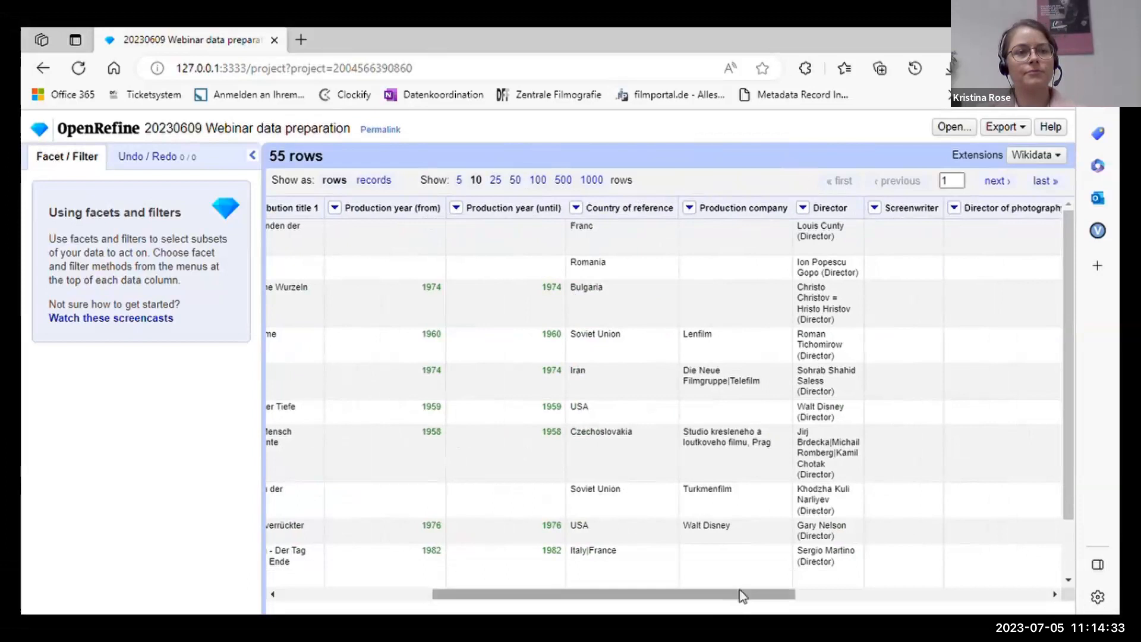
pyautogui.moveTo(743, 596); pyautogui.dragTo(994, 600)
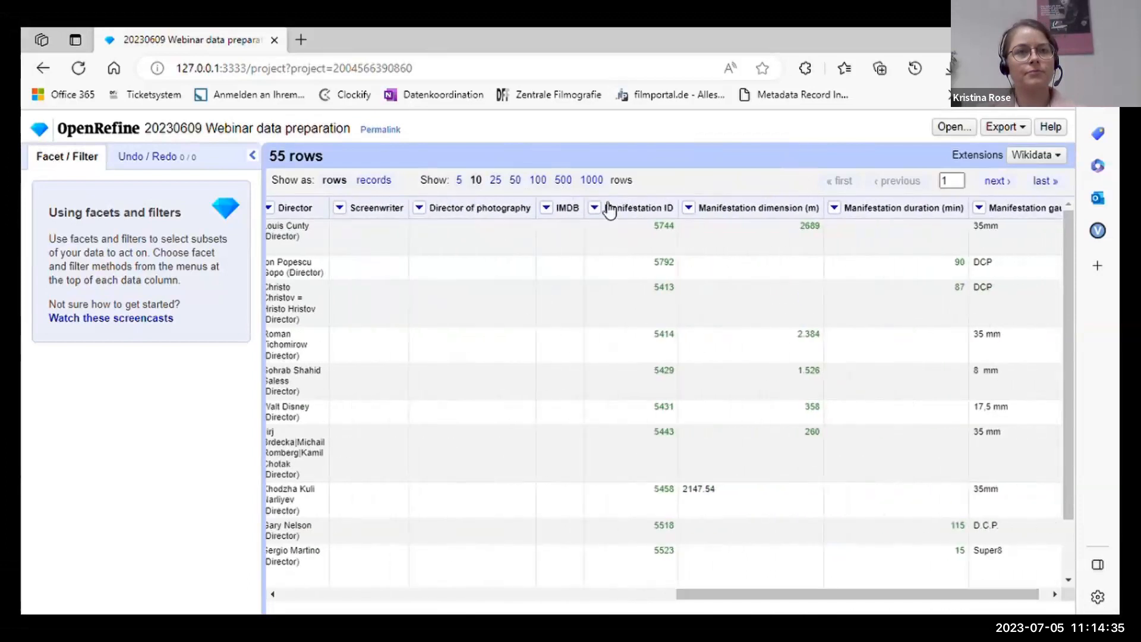
pyautogui.scroll(-1, 549, 246)
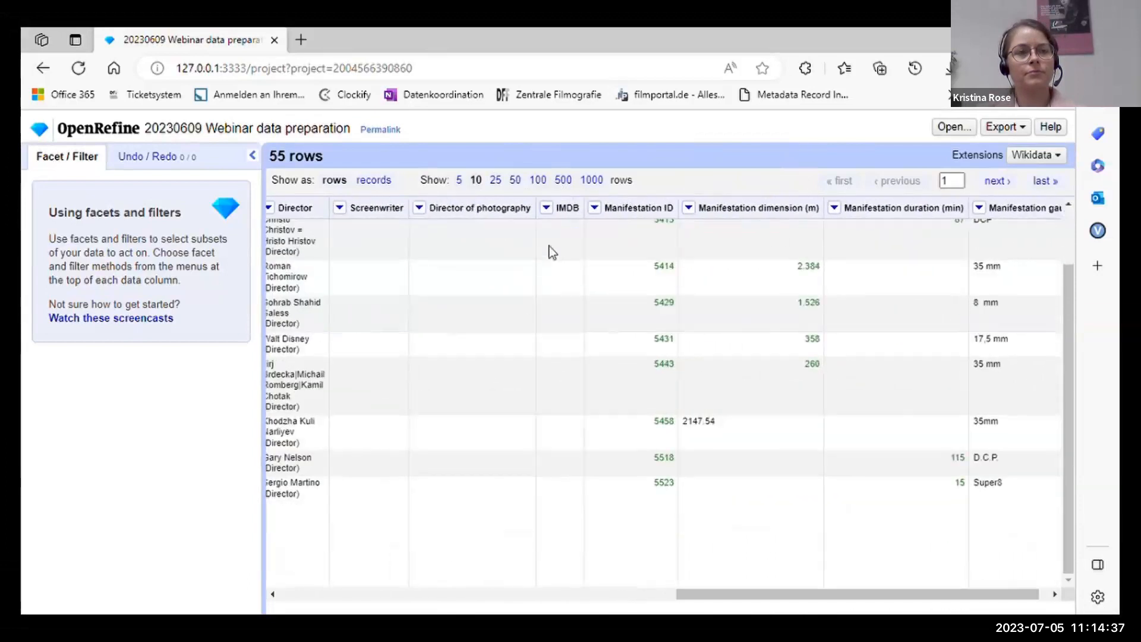
pyautogui.scroll(1, 549, 246)
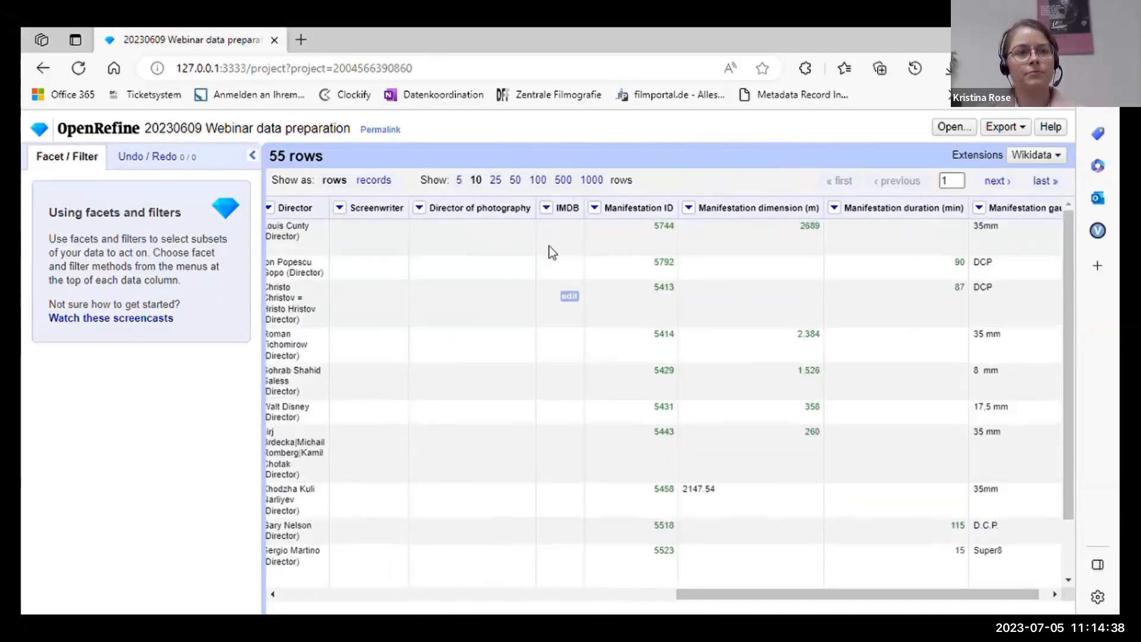
pyautogui.click(495, 180)
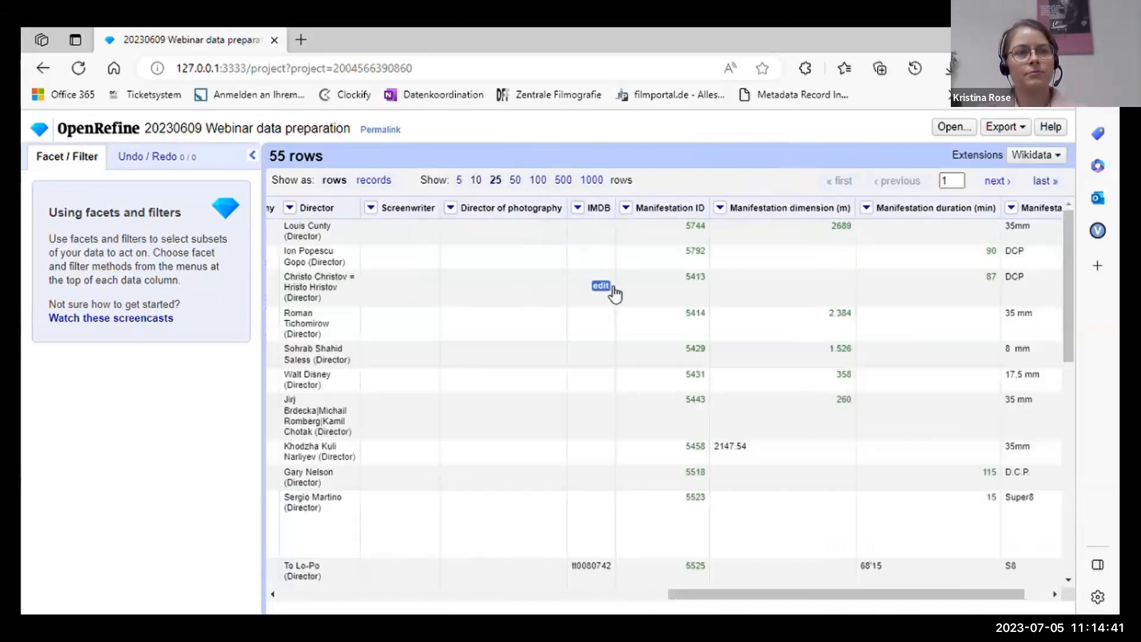
pyautogui.scroll(-4, 595, 260)
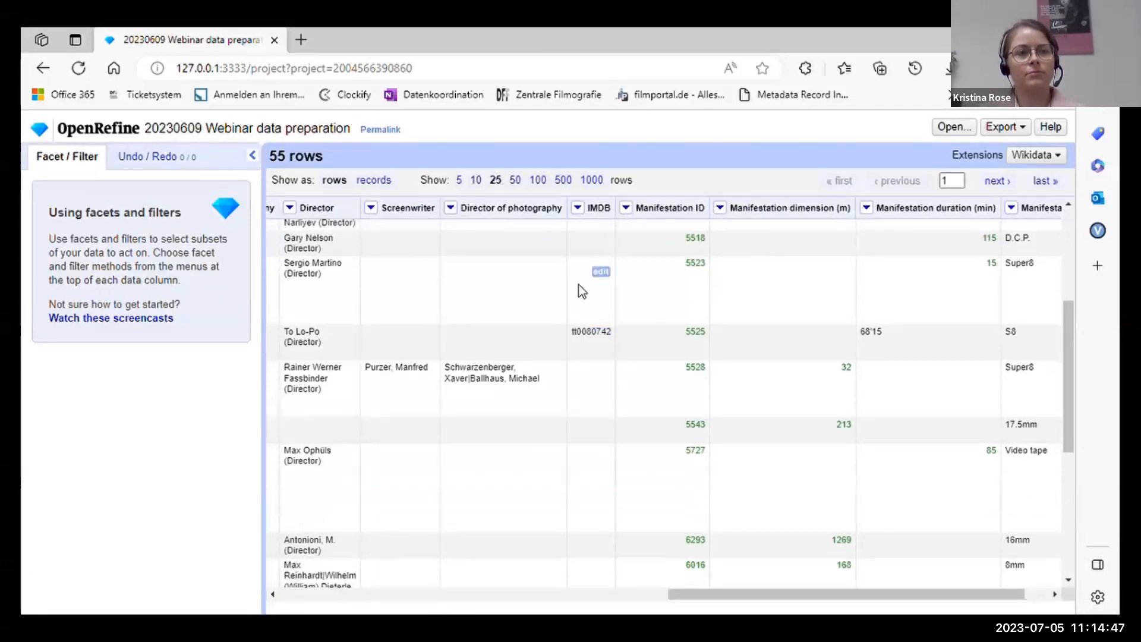
pyautogui.scroll(4, 583, 289)
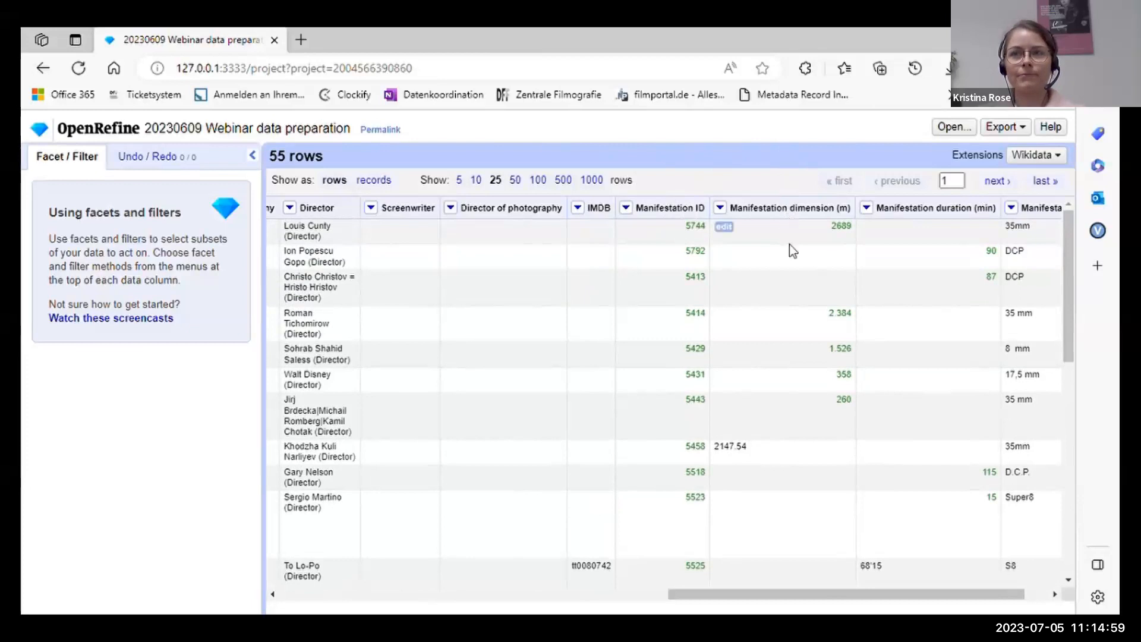
pyautogui.moveTo(865, 594); pyautogui.dragTo(888, 594)
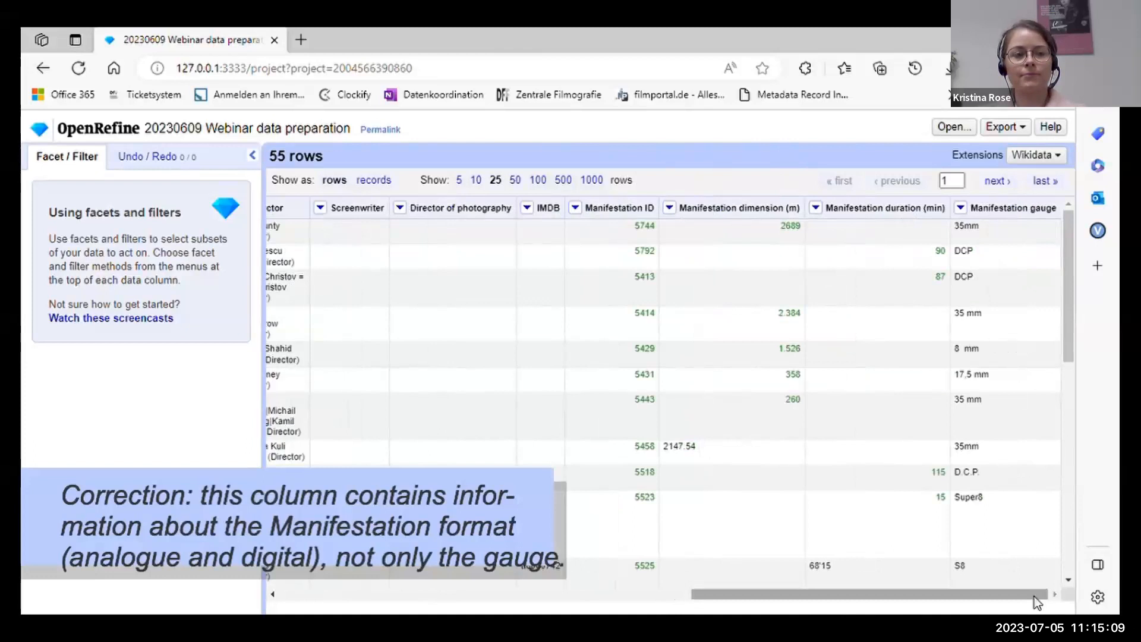
pyautogui.moveTo(1034, 597); pyautogui.dragTo(573, 330)
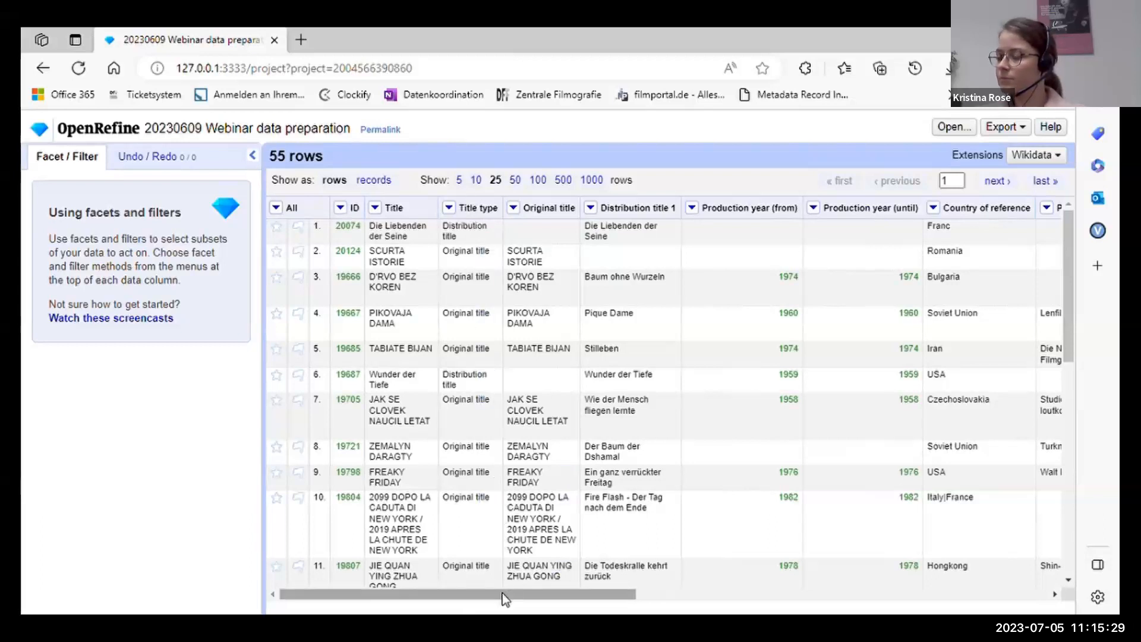
# Inspect the full text of the first row's Director cell in the cell editor
pyautogui.moveTo(504, 598); pyautogui.dragTo(779, 604)
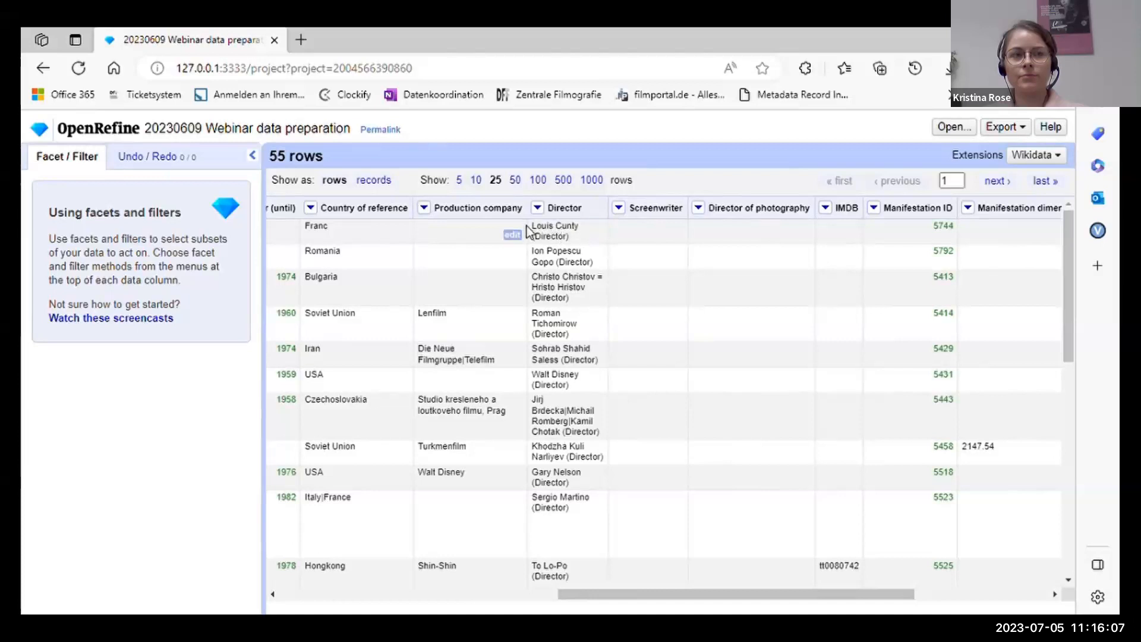
pyautogui.click(593, 226)
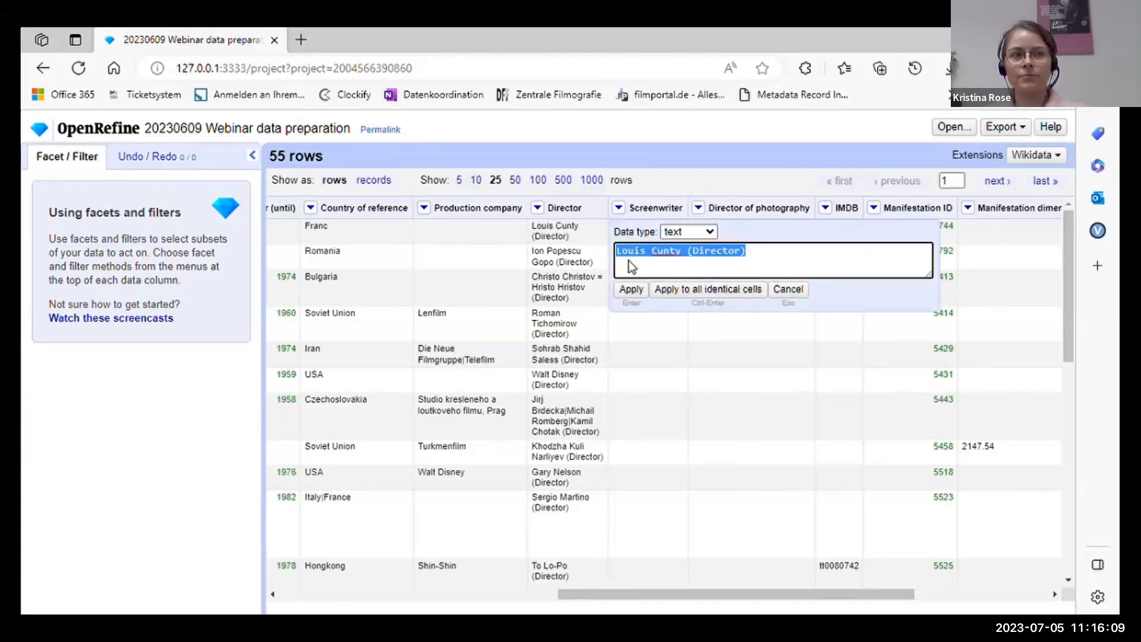
pyautogui.click(760, 259)
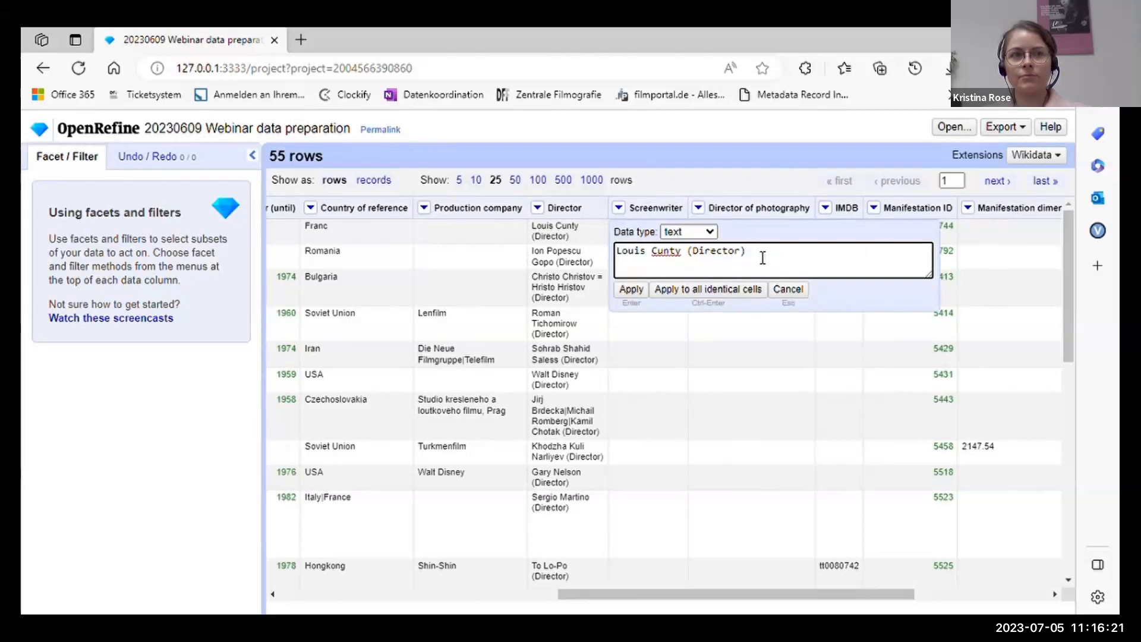
pyautogui.click(790, 290)
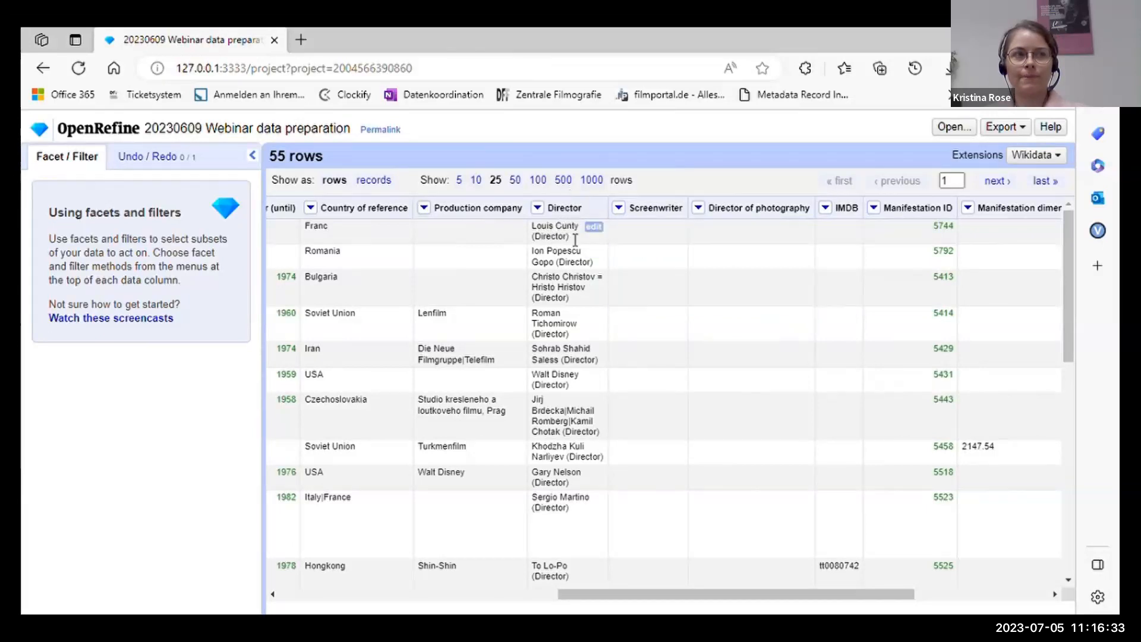
# Remove the text " (Director)" from all cells of the Director column by replacing it with nothing
pyautogui.click(542, 209)
pyautogui.moveTo(589, 270)
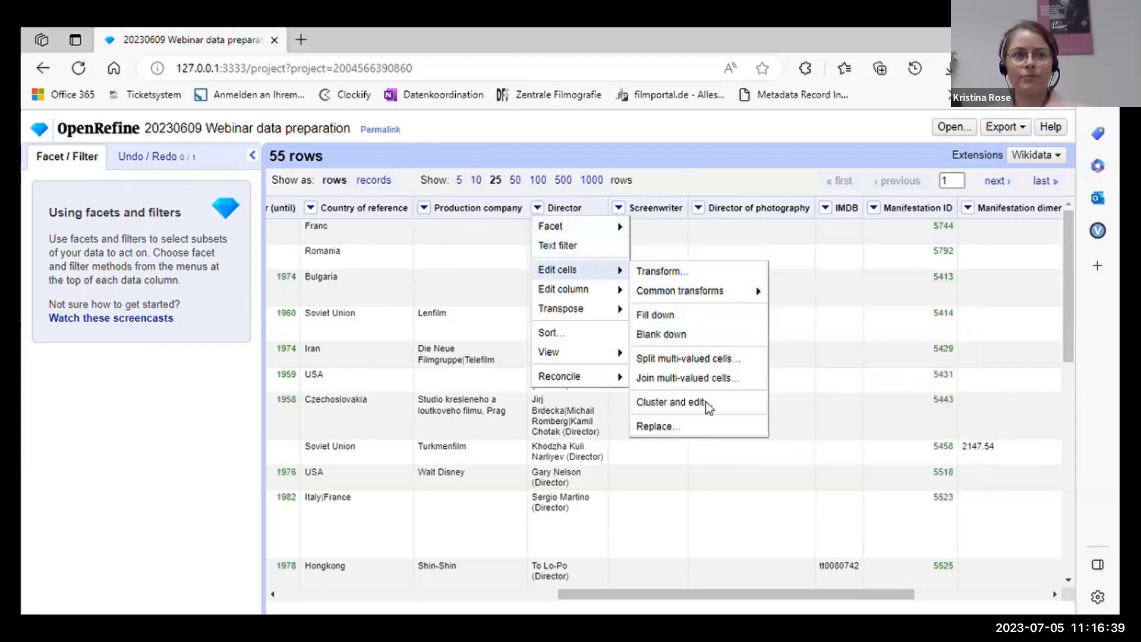
pyautogui.click(656, 427)
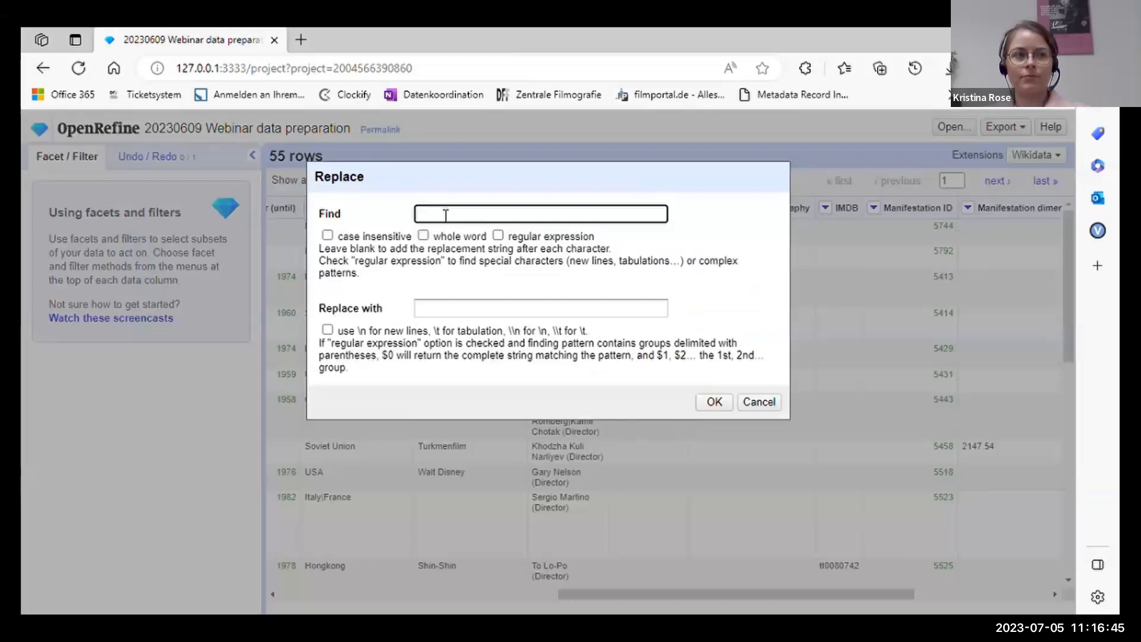
pyautogui.write('Director)')
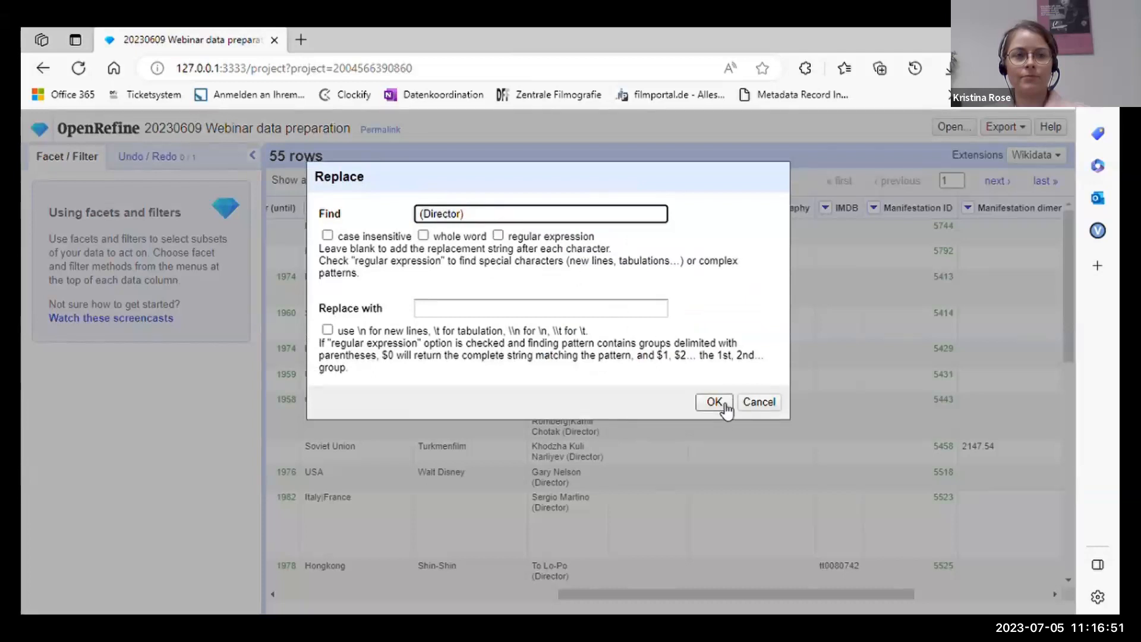
pyautogui.click(459, 312)
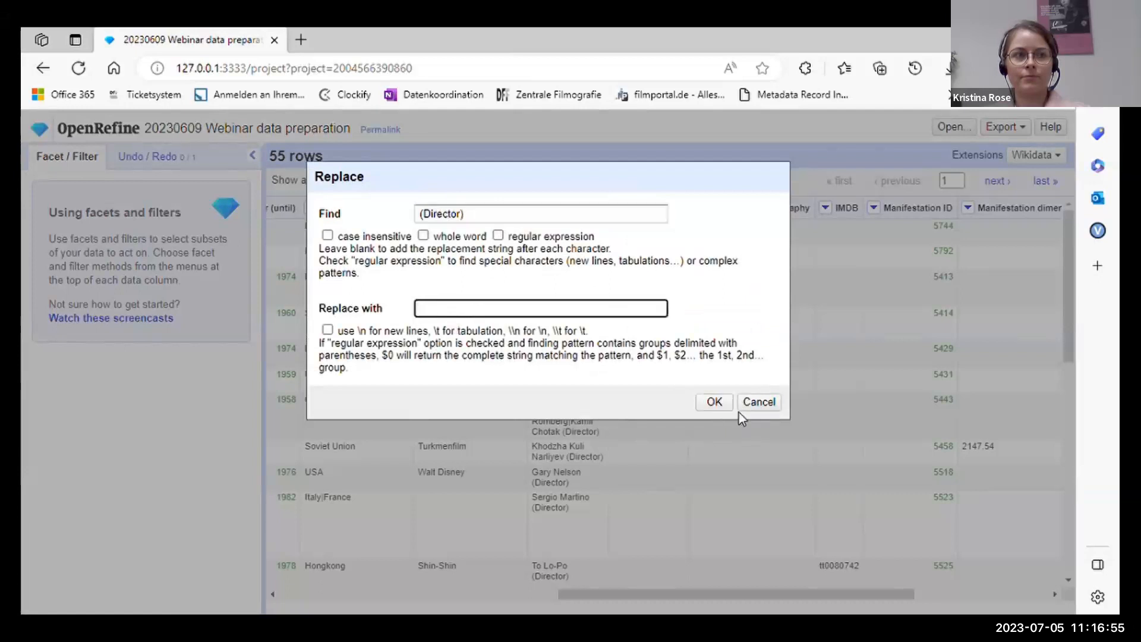
pyautogui.click(719, 402)
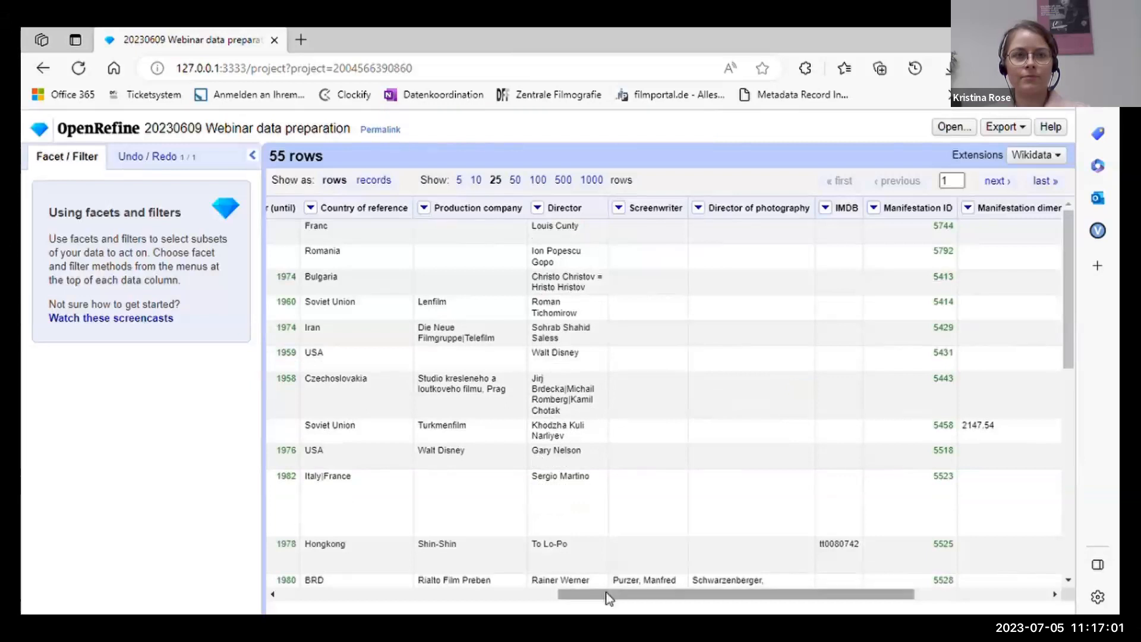
# Examine the Country of reference column for cells that hold more than one country
pyautogui.moveTo(646, 602); pyautogui.dragTo(422, 589)
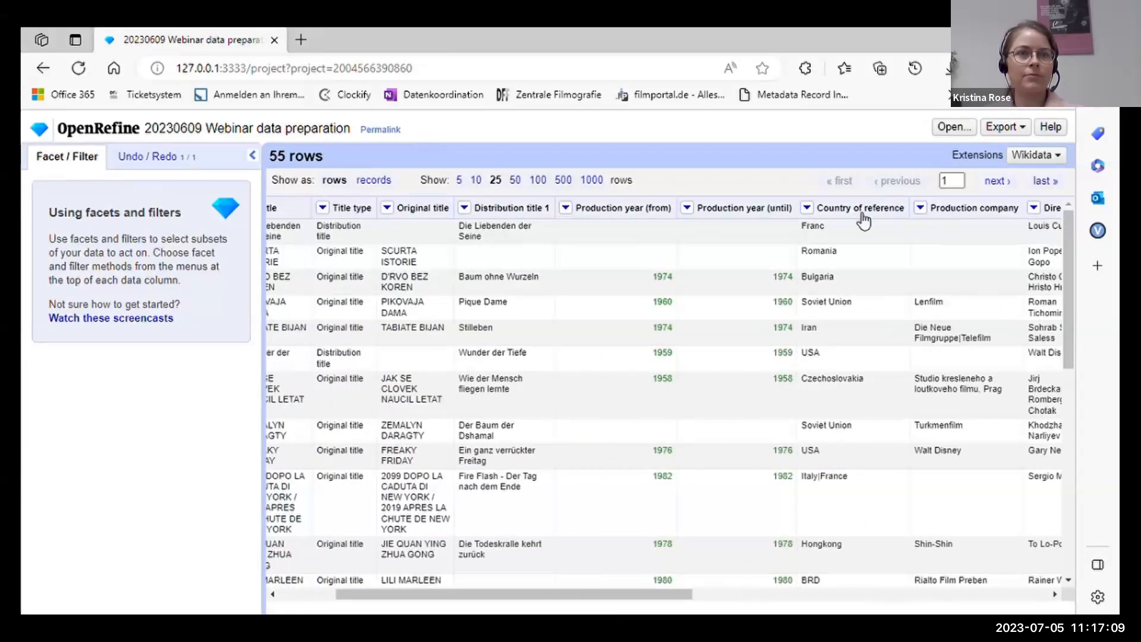
pyautogui.scroll(-1, 861, 347)
pyautogui.scroll(-3, 861, 347)
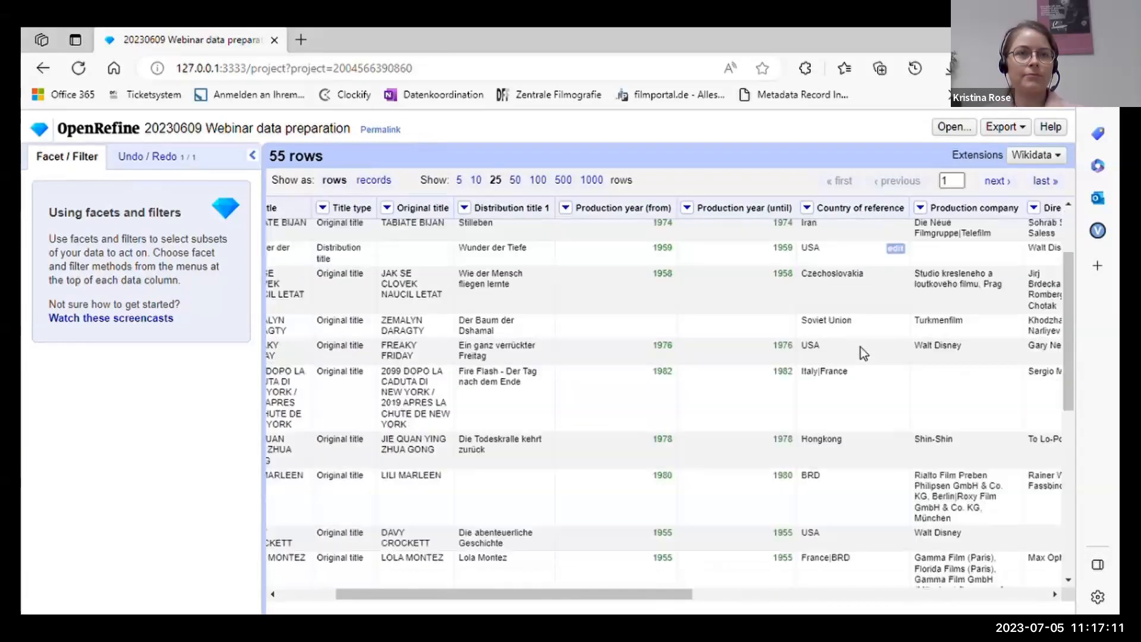
pyautogui.tripleClick(847, 301)
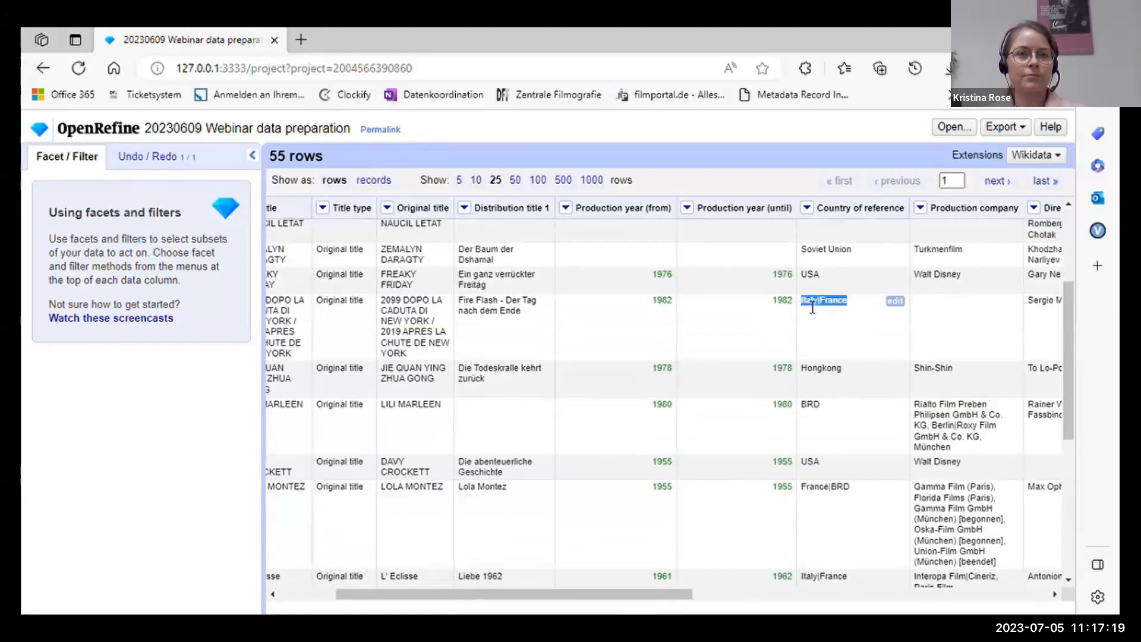
pyautogui.click(850, 336)
pyautogui.scroll(-3, 850, 335)
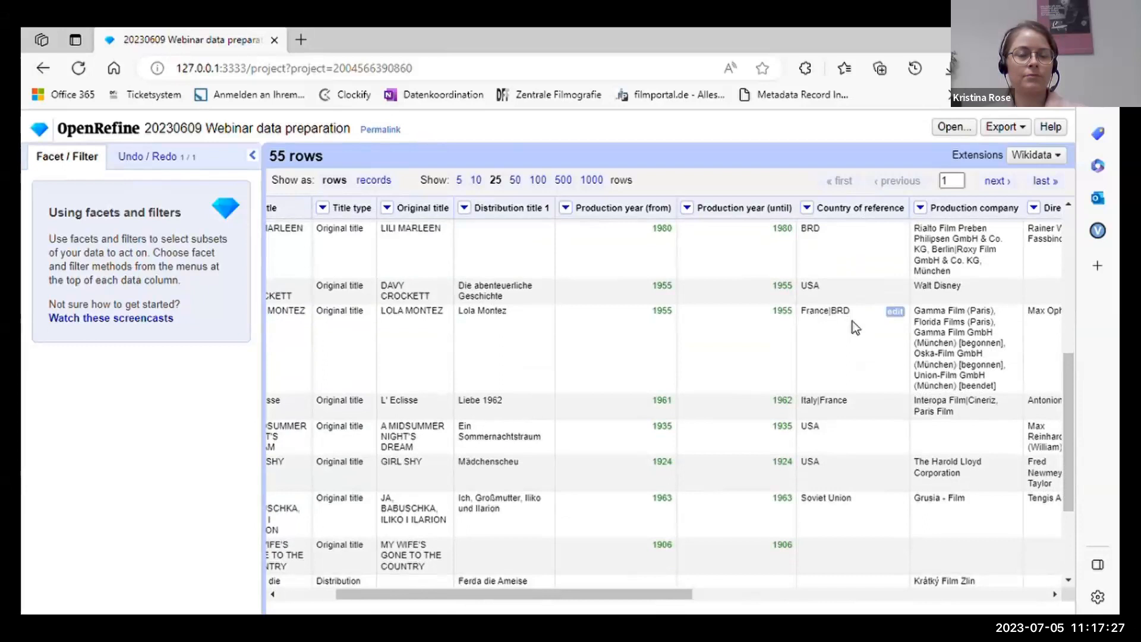
pyautogui.scroll(5, 857, 330)
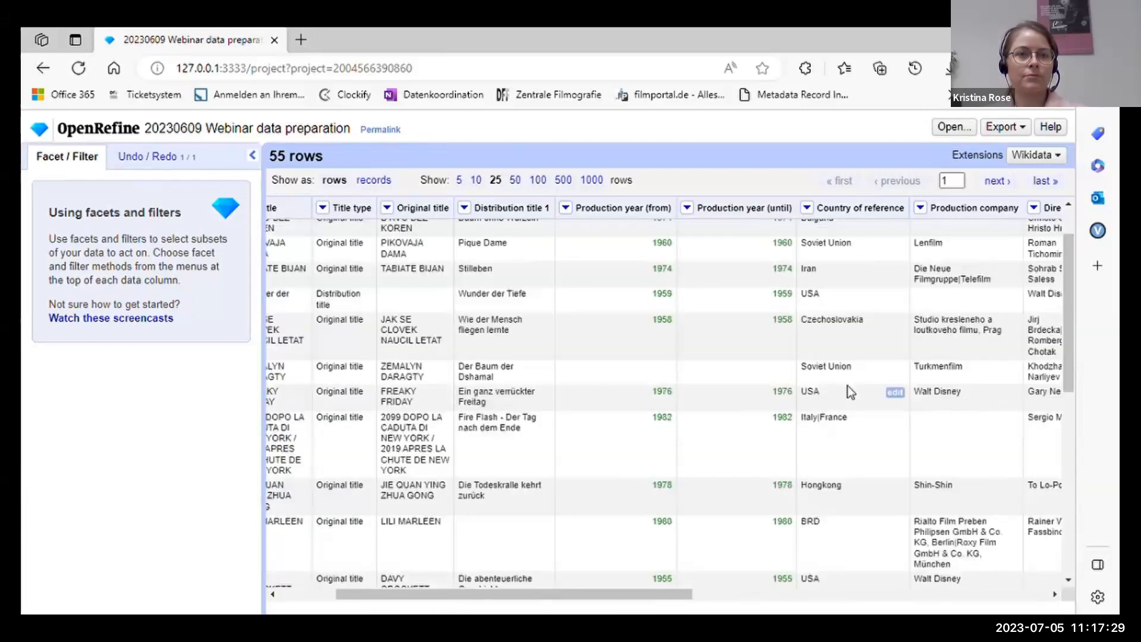
pyautogui.scroll(1, 848, 386)
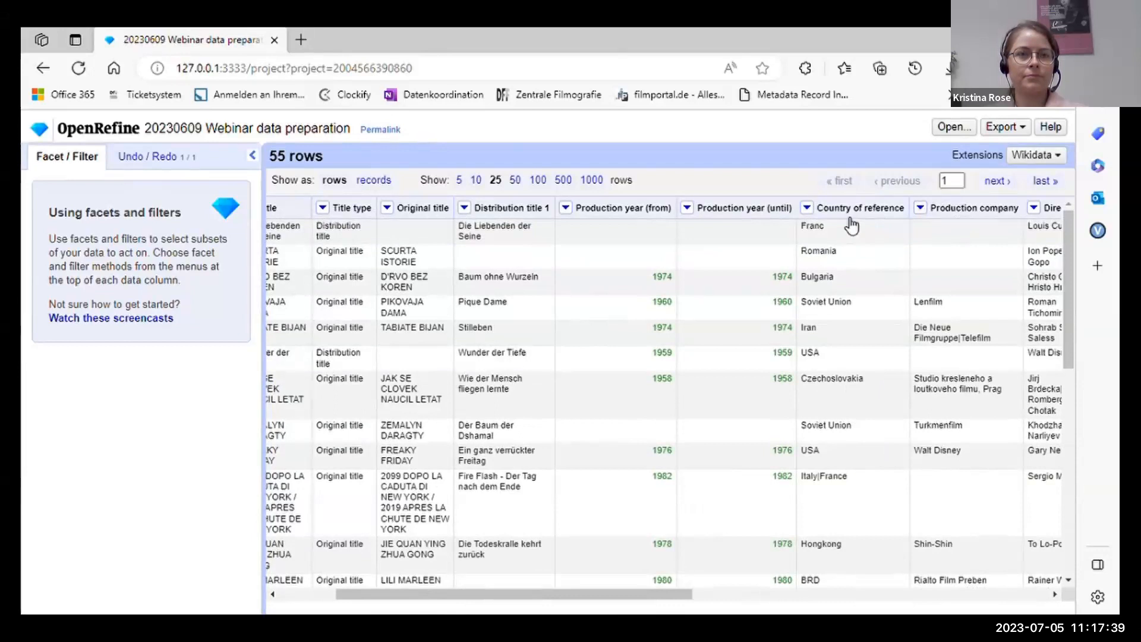
# Split the multi-valued cells of the Country of reference column by the separator "|" and check the resulting rows
pyautogui.click(808, 207)
pyautogui.moveTo(856, 272)
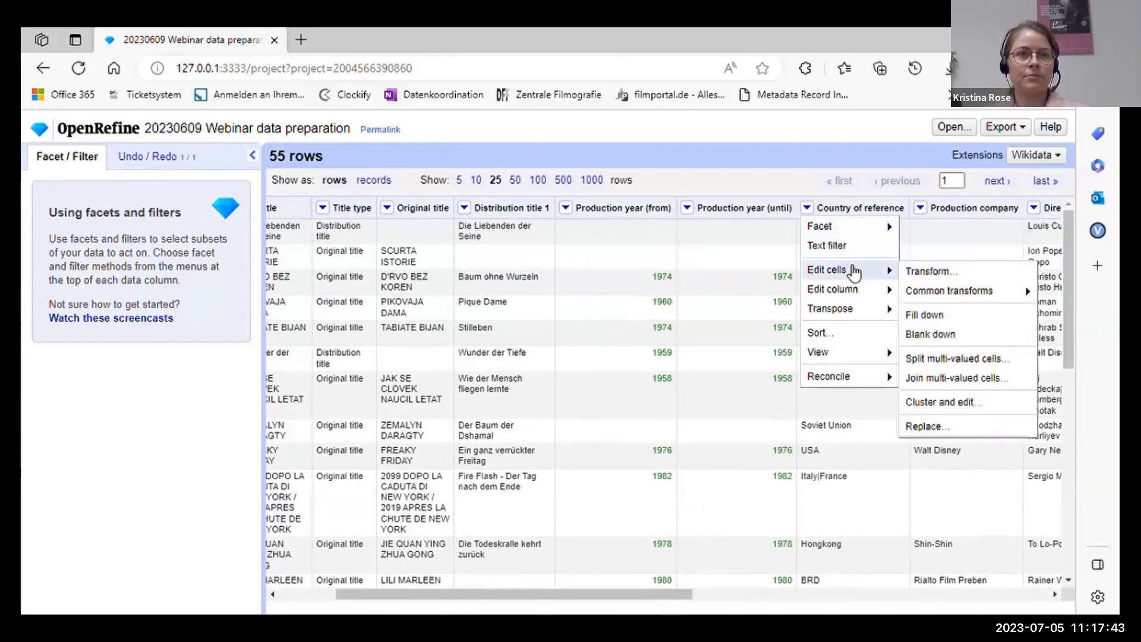
pyautogui.click(1021, 364)
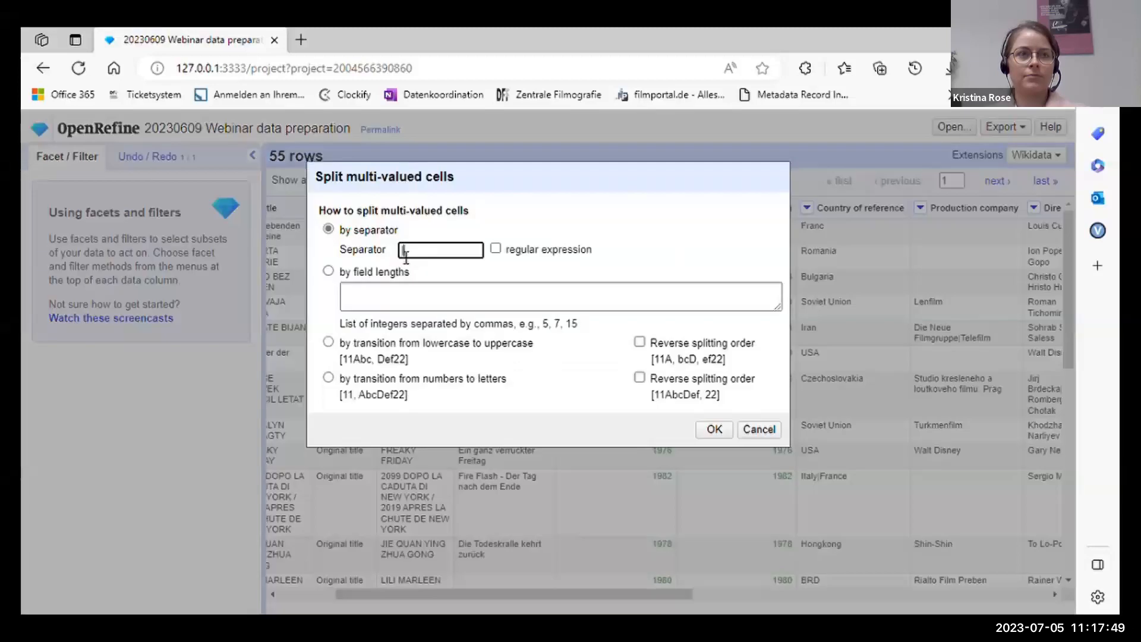
pyautogui.click(718, 430)
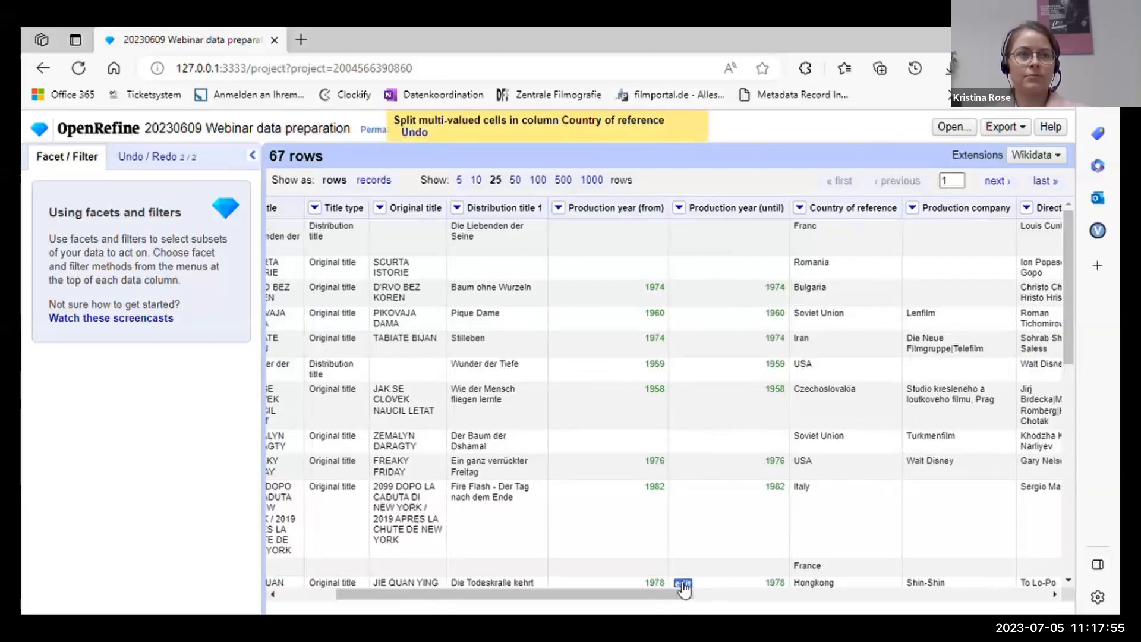
pyautogui.moveTo(678, 595); pyautogui.dragTo(636, 593)
pyautogui.scroll(-2, 894, 464)
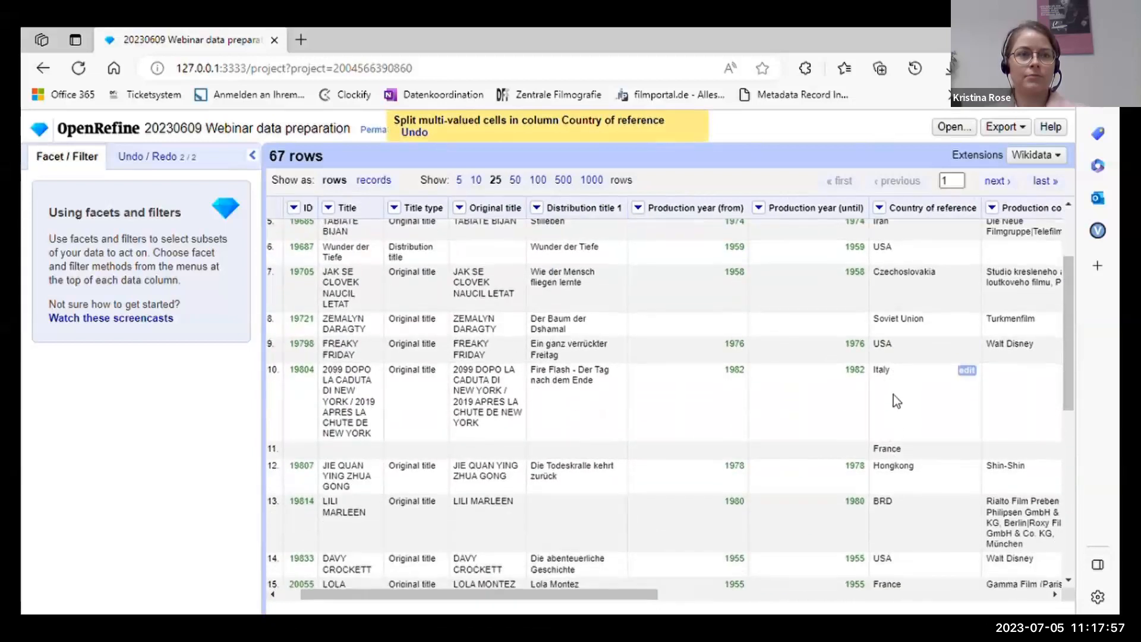
# Display the data as records instead of rows and check how the split countries of the film with ID 19804 are grouped
pyautogui.doubleClick(878, 373)
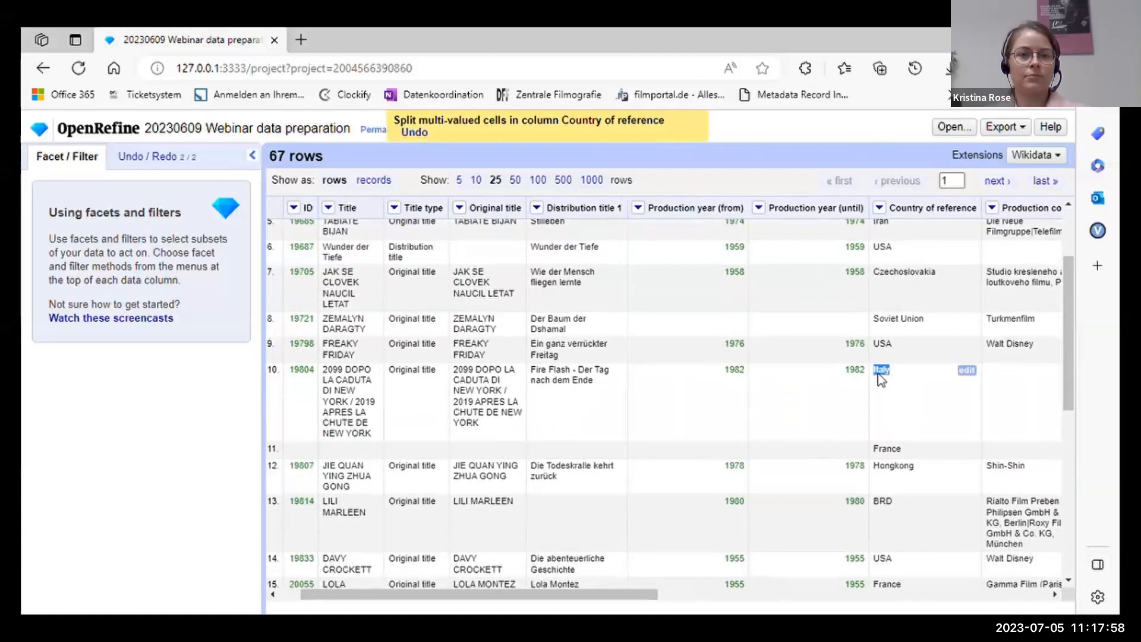
pyautogui.doubleClick(882, 450)
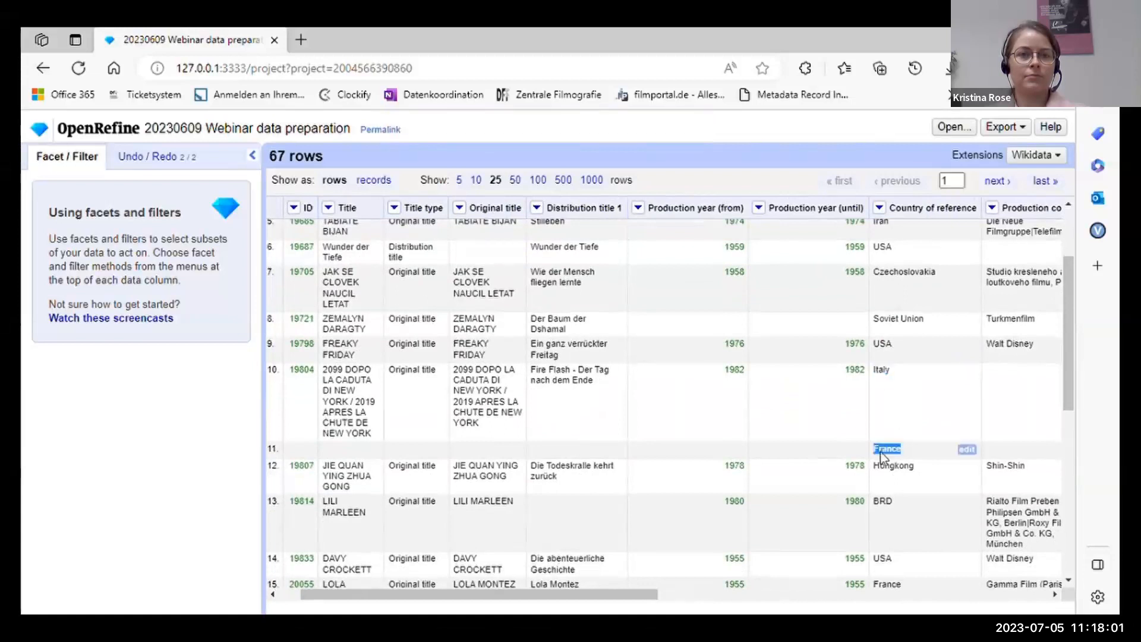
pyautogui.moveTo(649, 596); pyautogui.dragTo(627, 598)
pyautogui.click(959, 391)
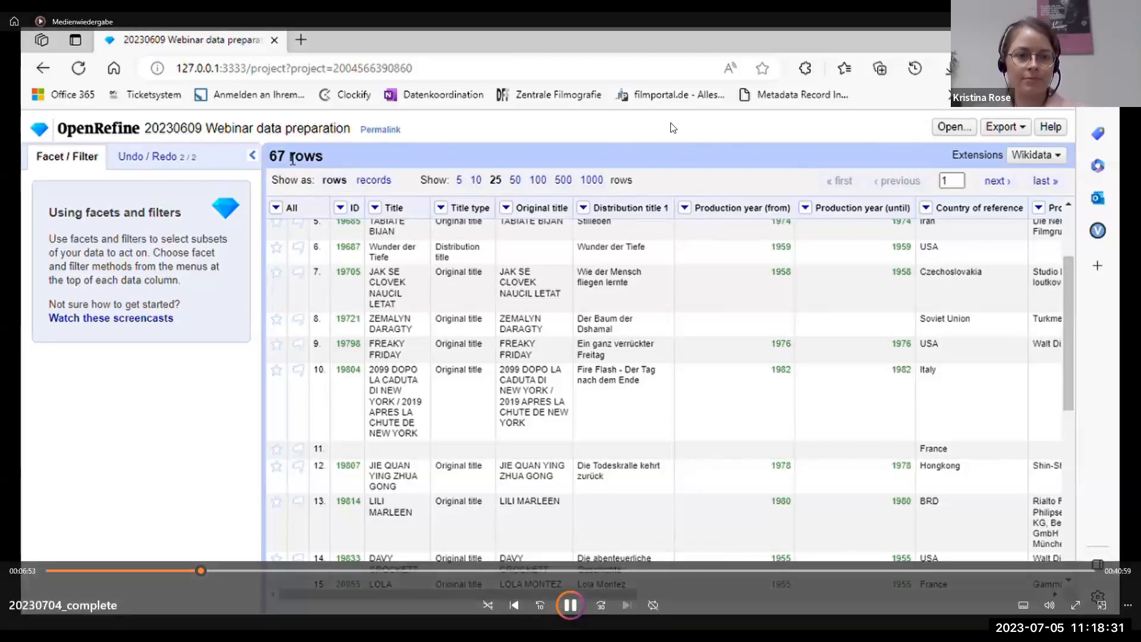
pyautogui.click(371, 181)
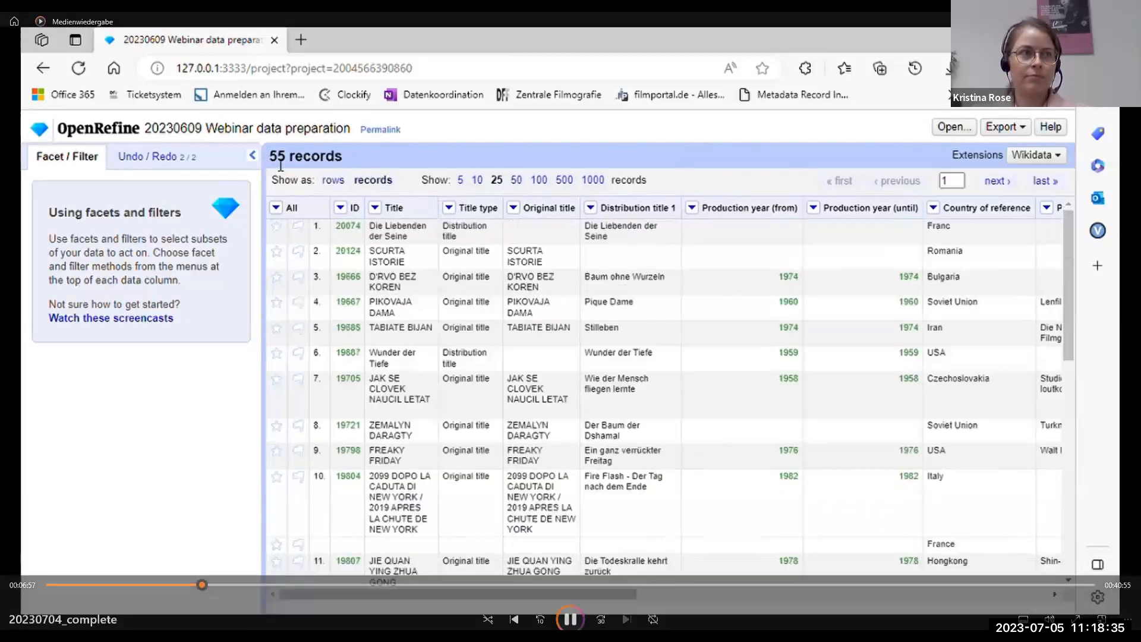
pyautogui.scroll(-4, 387, 355)
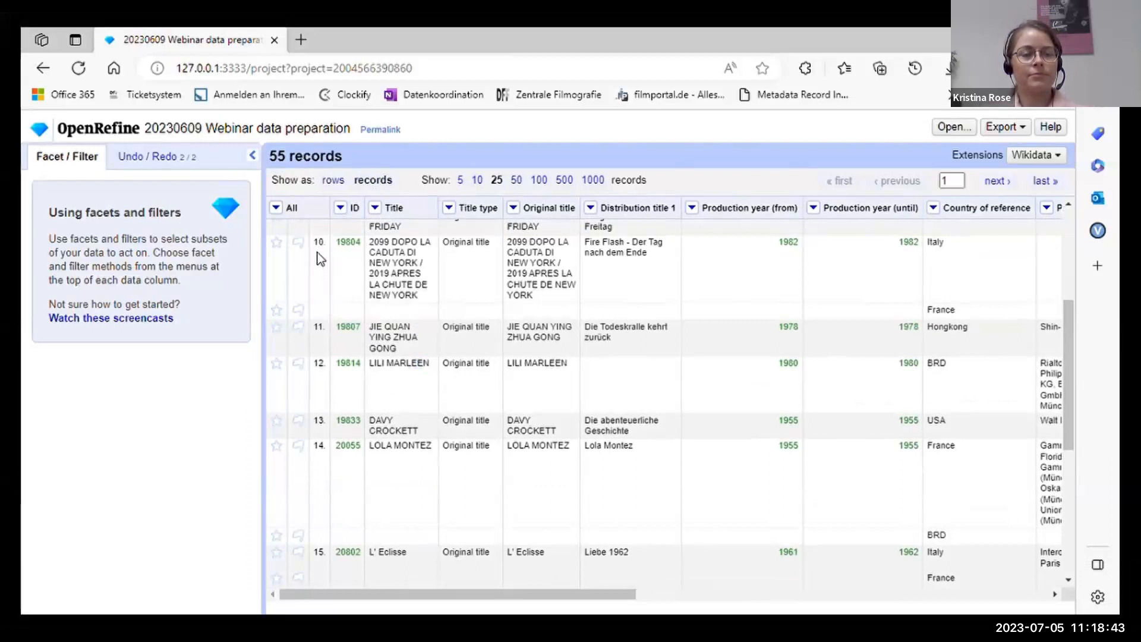
pyautogui.scroll(3, 512, 468)
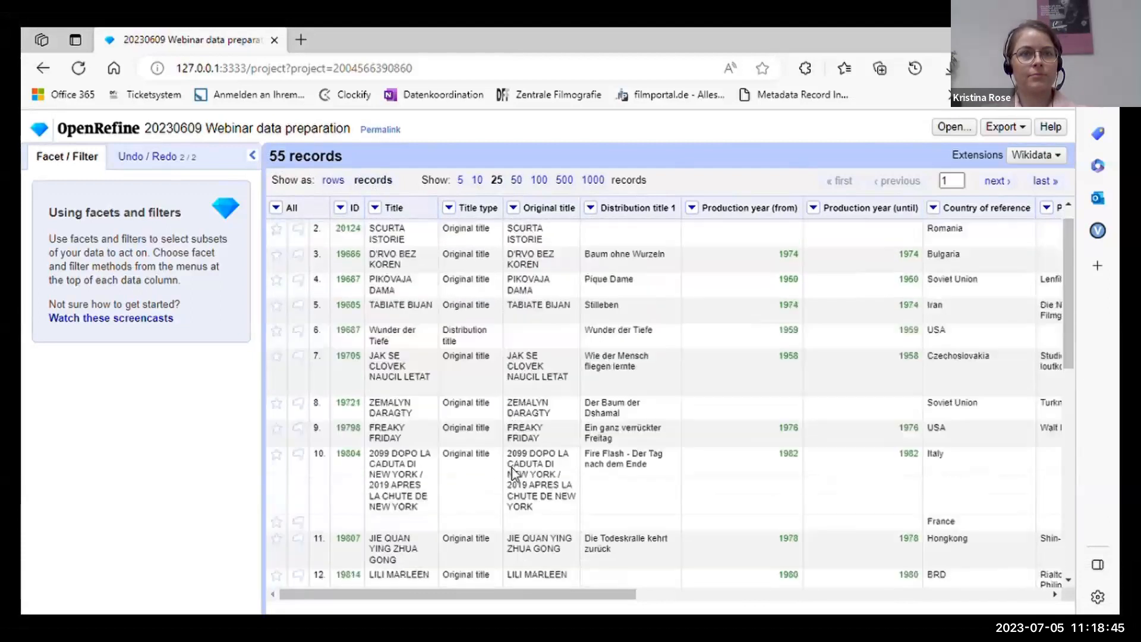
pyautogui.scroll(1, 512, 472)
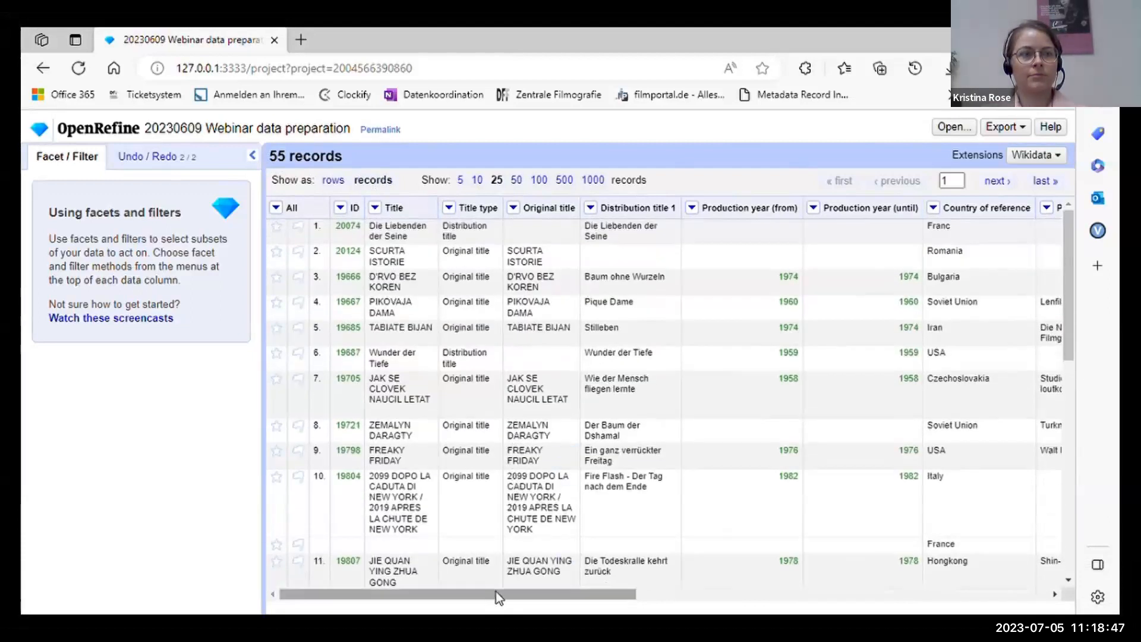
# Split the multi-valued cells of the Director column by the separator "|"
pyautogui.moveTo(495, 594); pyautogui.dragTo(771, 576)
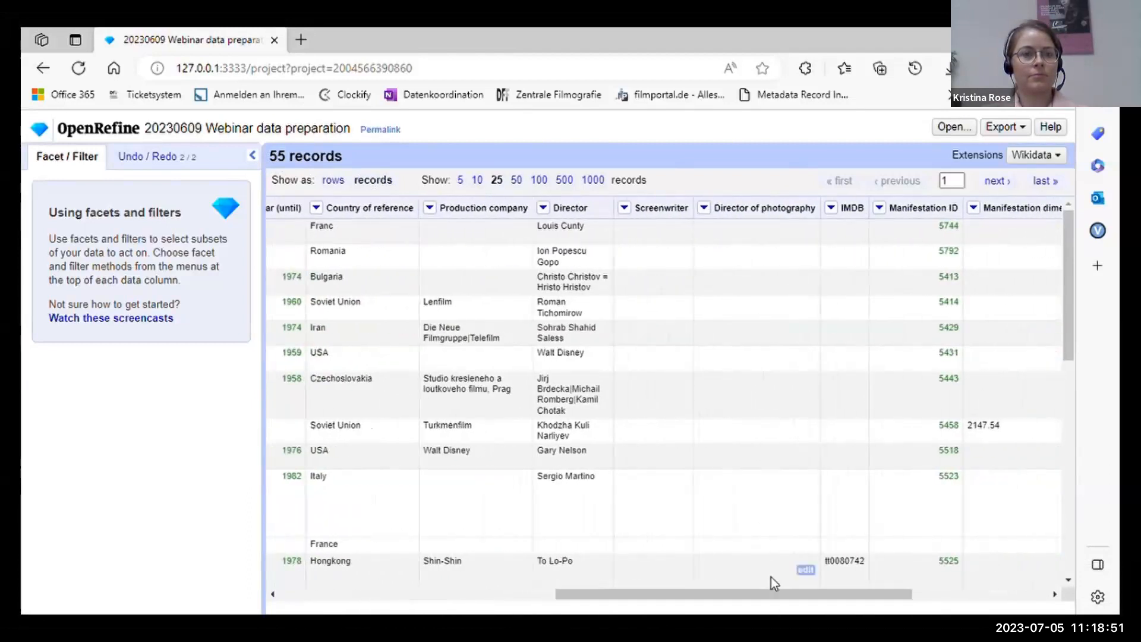
pyautogui.click(543, 209)
pyautogui.moveTo(587, 230)
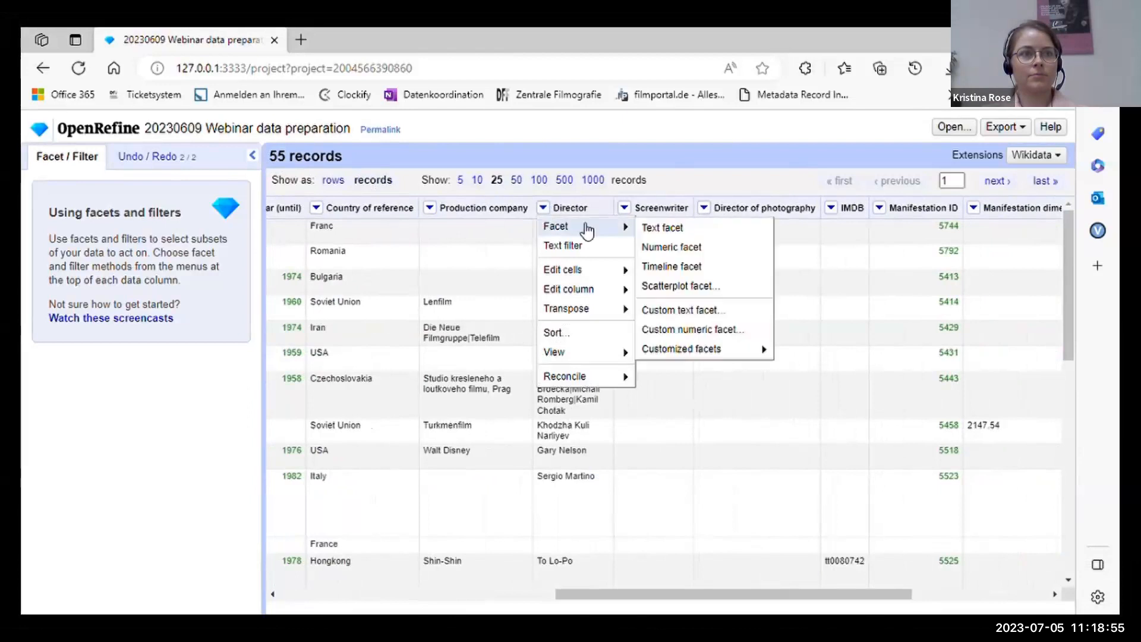
pyautogui.moveTo(598, 269)
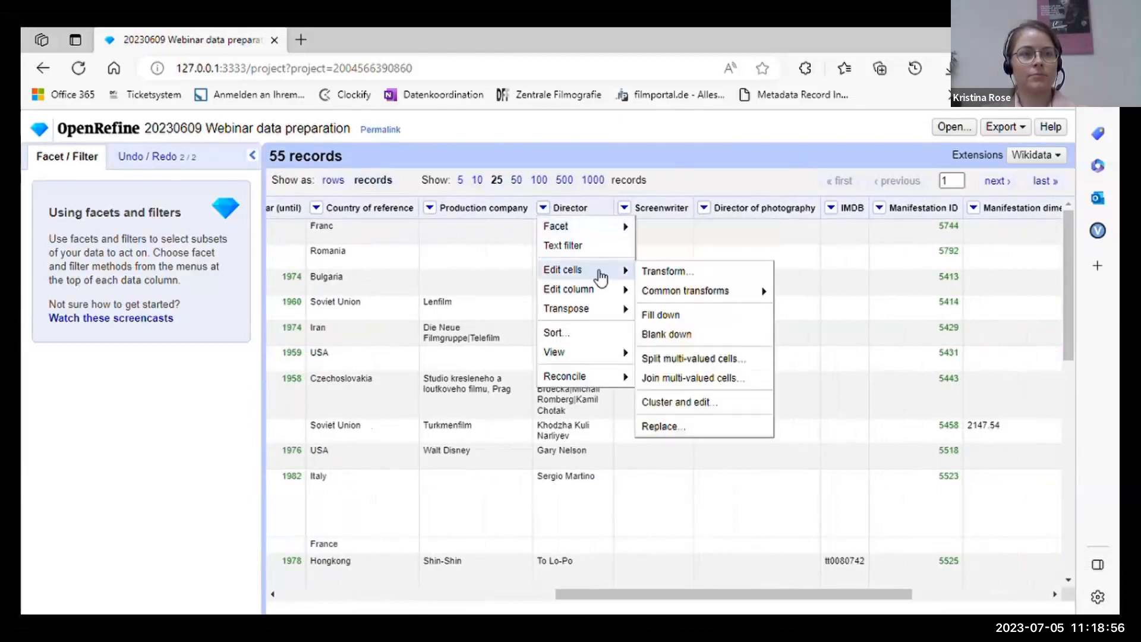
pyautogui.click(691, 359)
pyautogui.click(714, 429)
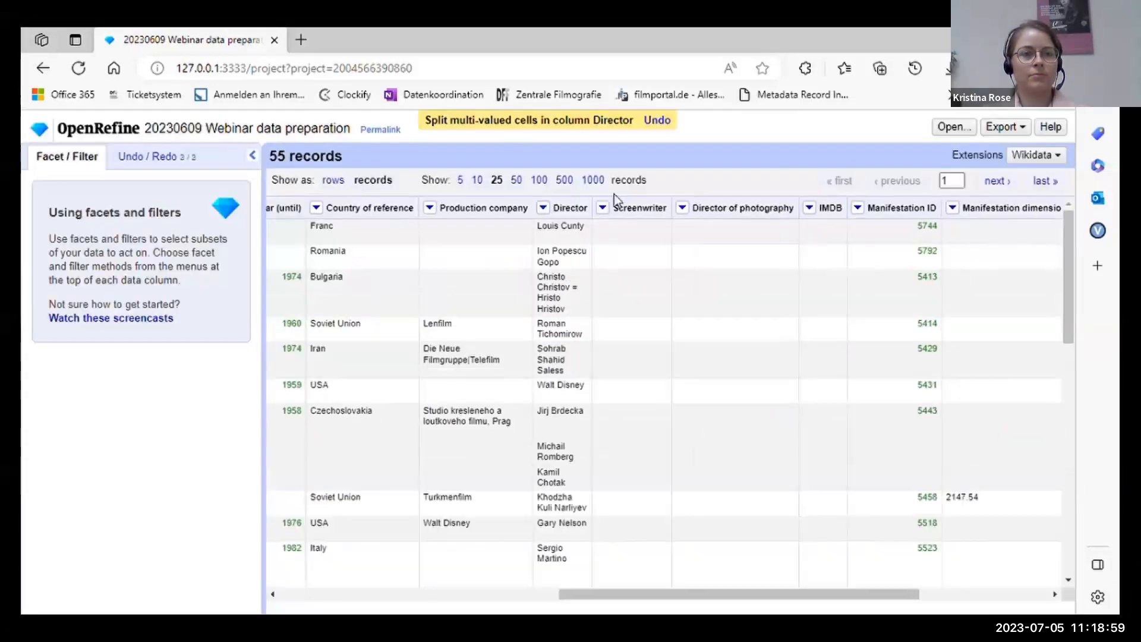
# Split the multi-valued cells of the Screenwriter column by the separator "|"
pyautogui.click(603, 208)
pyautogui.moveTo(678, 271)
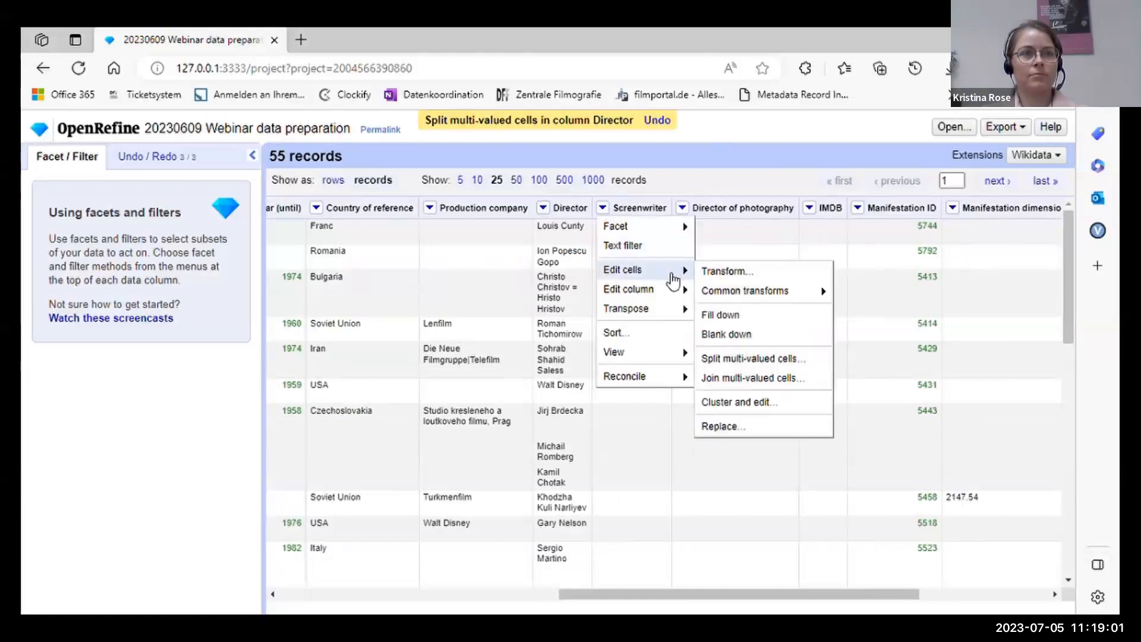
pyautogui.click(755, 360)
pyautogui.click(715, 430)
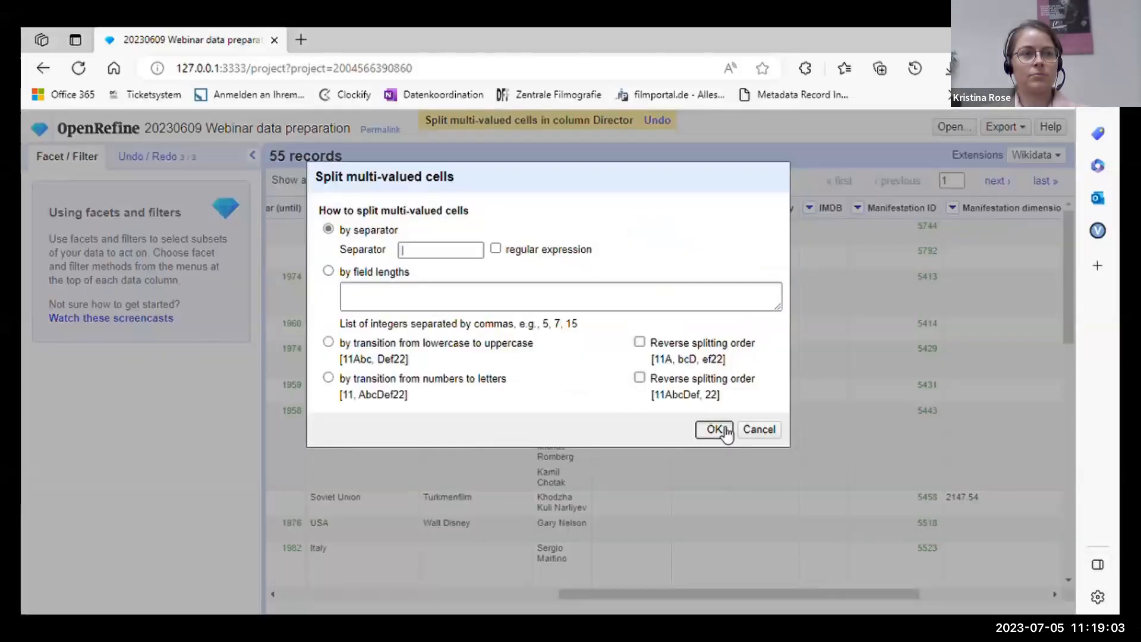
# Split the multi-valued cells of the Director of photography column by the separator "|"
pyautogui.click(682, 208)
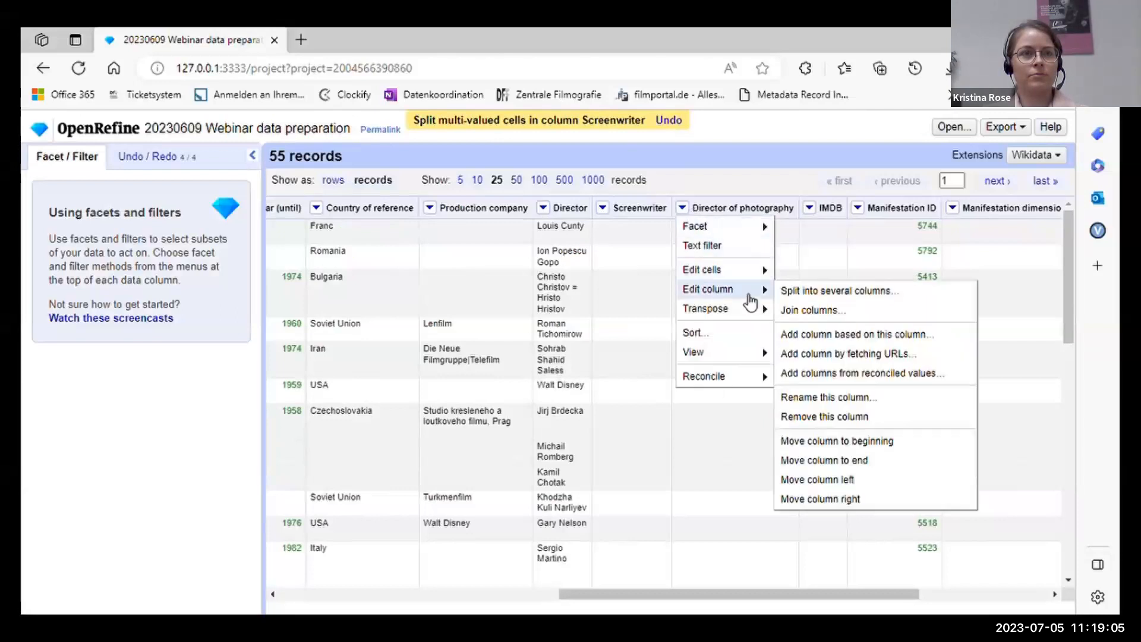
pyautogui.moveTo(755, 271)
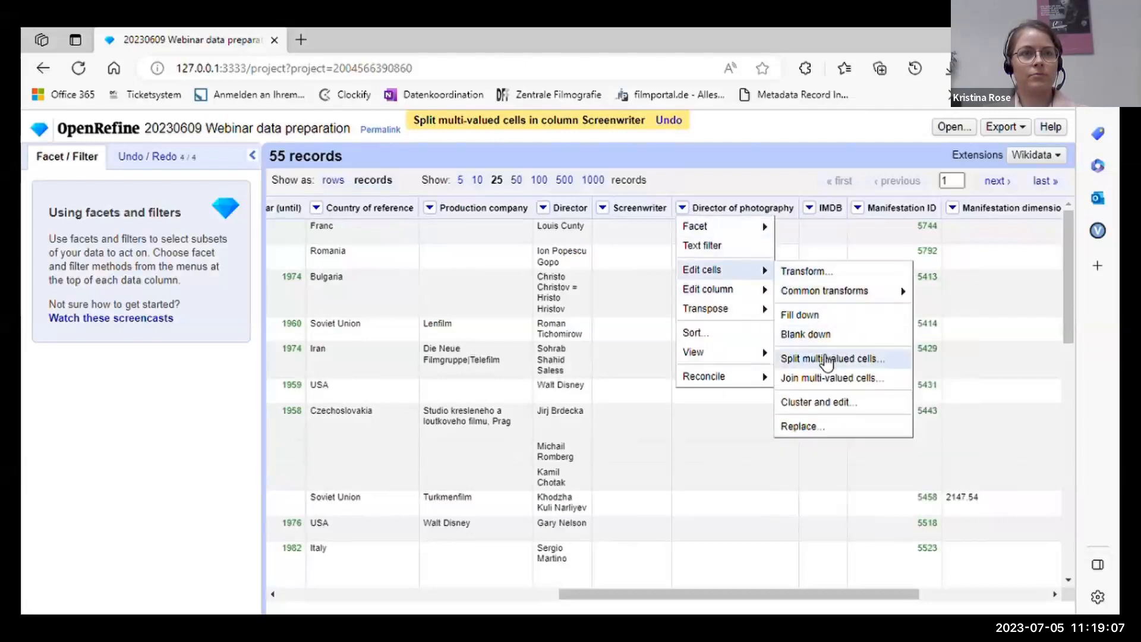
pyautogui.click(826, 359)
pyautogui.click(715, 430)
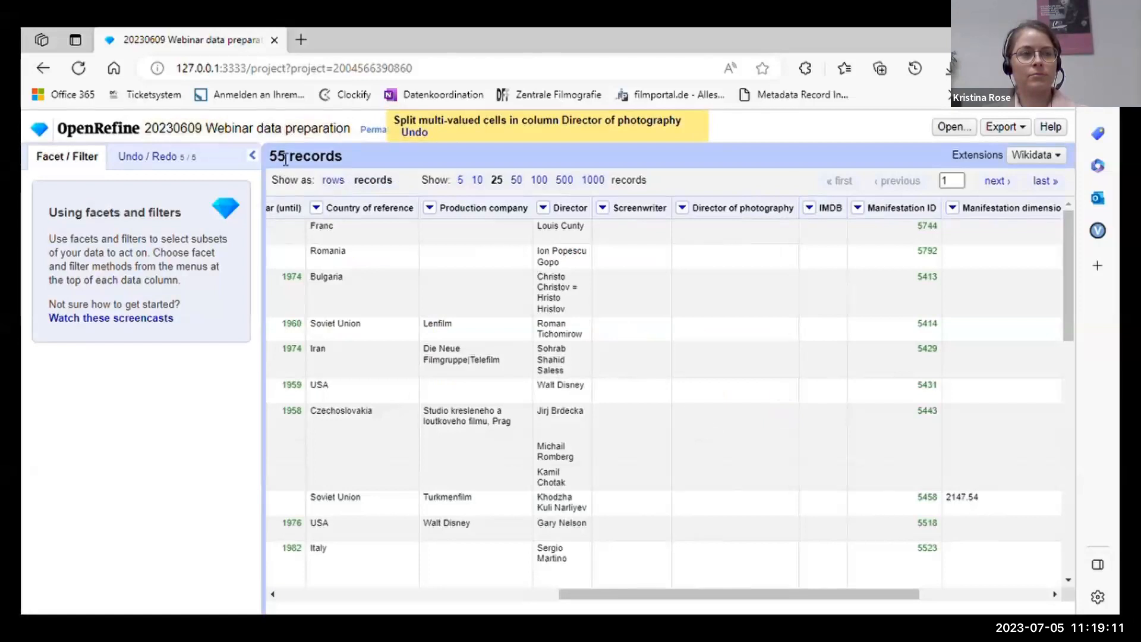
# Create a text facet on the Country of reference column and sort its choices by count
pyautogui.moveTo(775, 594); pyautogui.dragTo(659, 598)
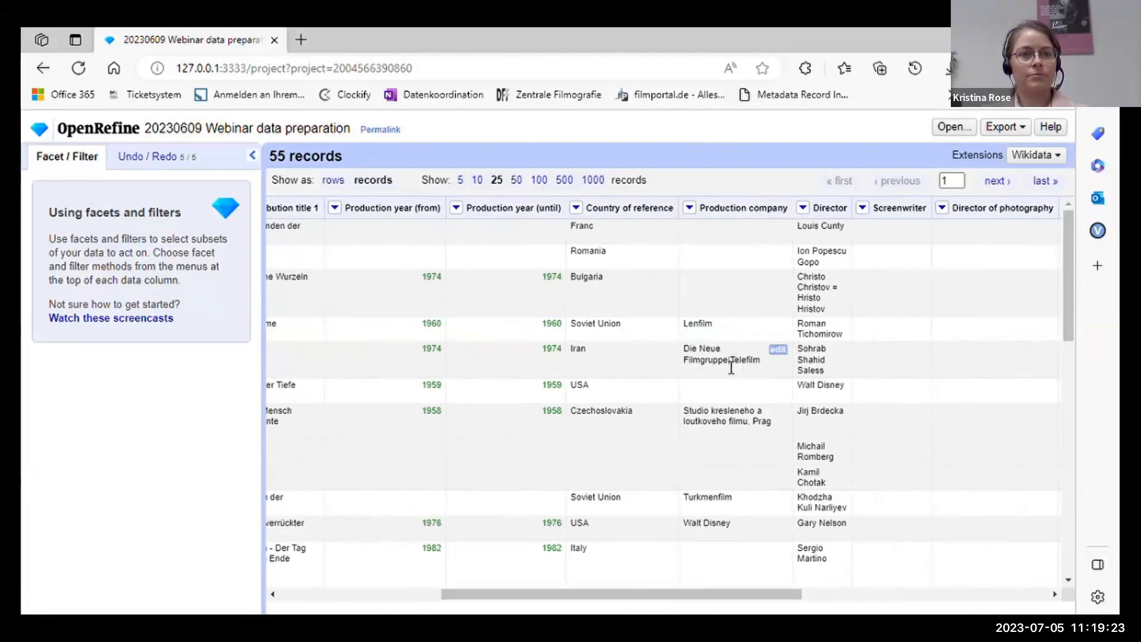
pyautogui.hscroll(3, 666, 580)
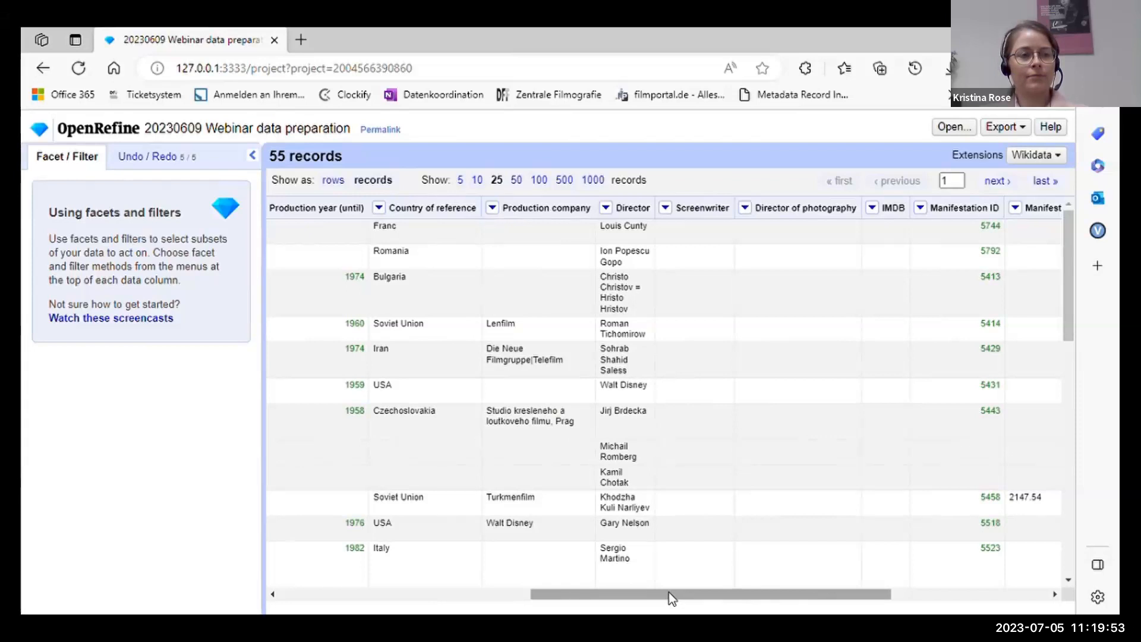
pyautogui.moveTo(669, 592); pyautogui.dragTo(547, 579)
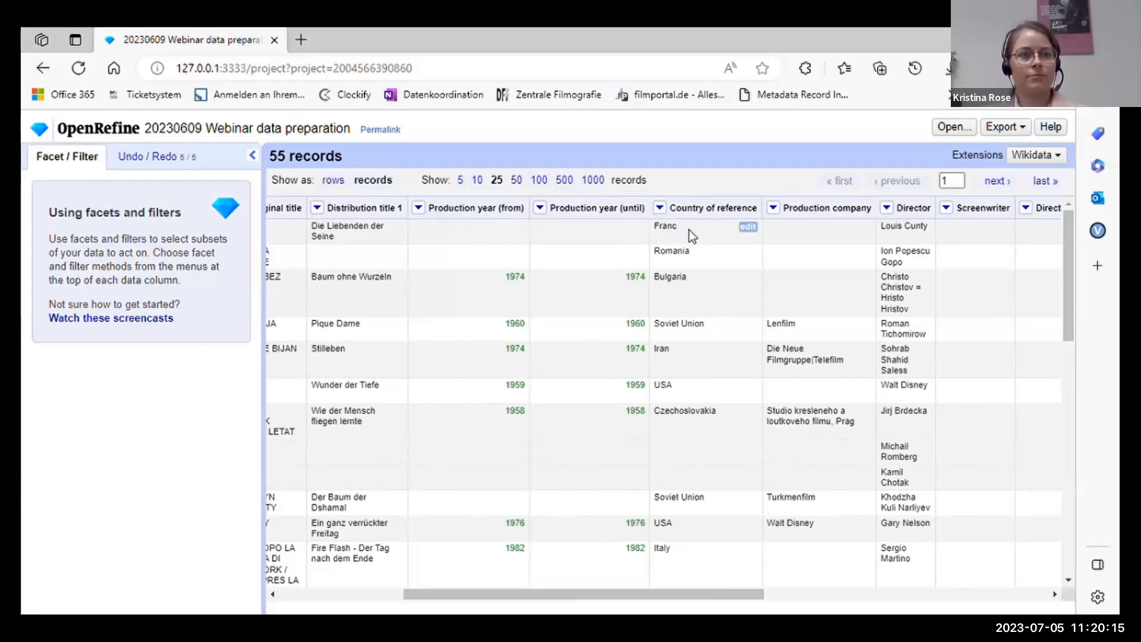
pyautogui.scroll(-5, 689, 229)
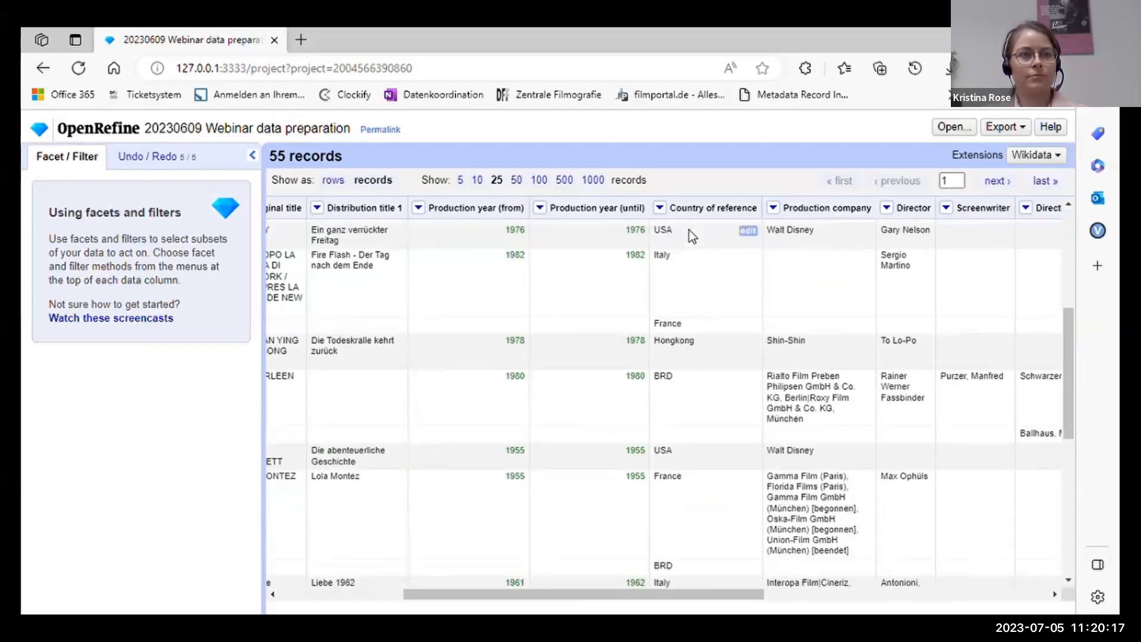
pyautogui.scroll(6, 689, 230)
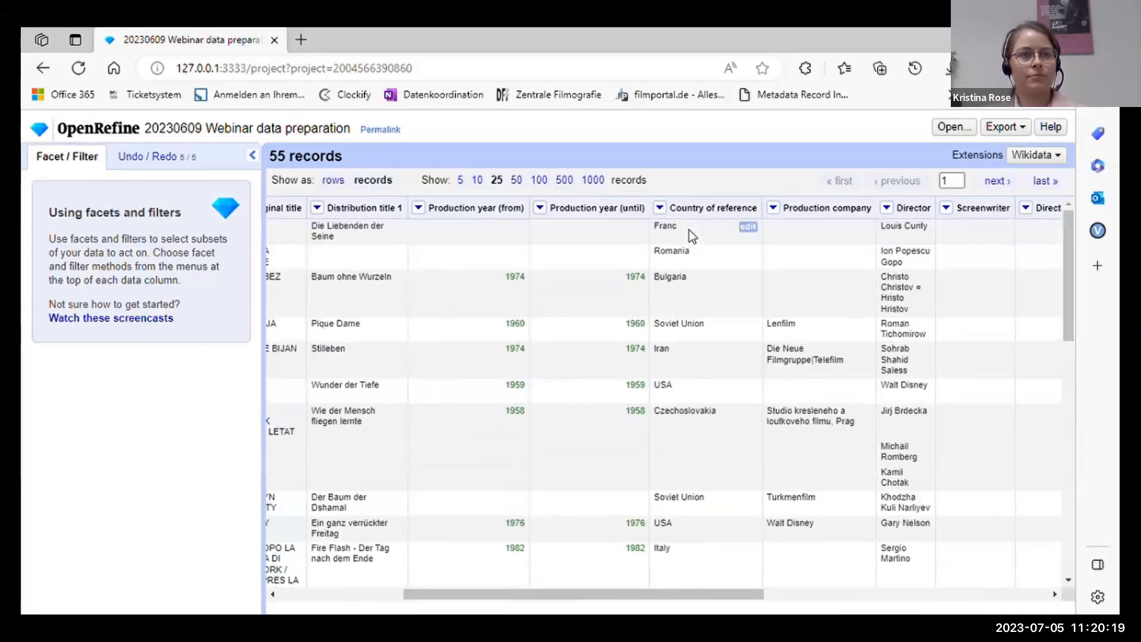
pyautogui.click(660, 209)
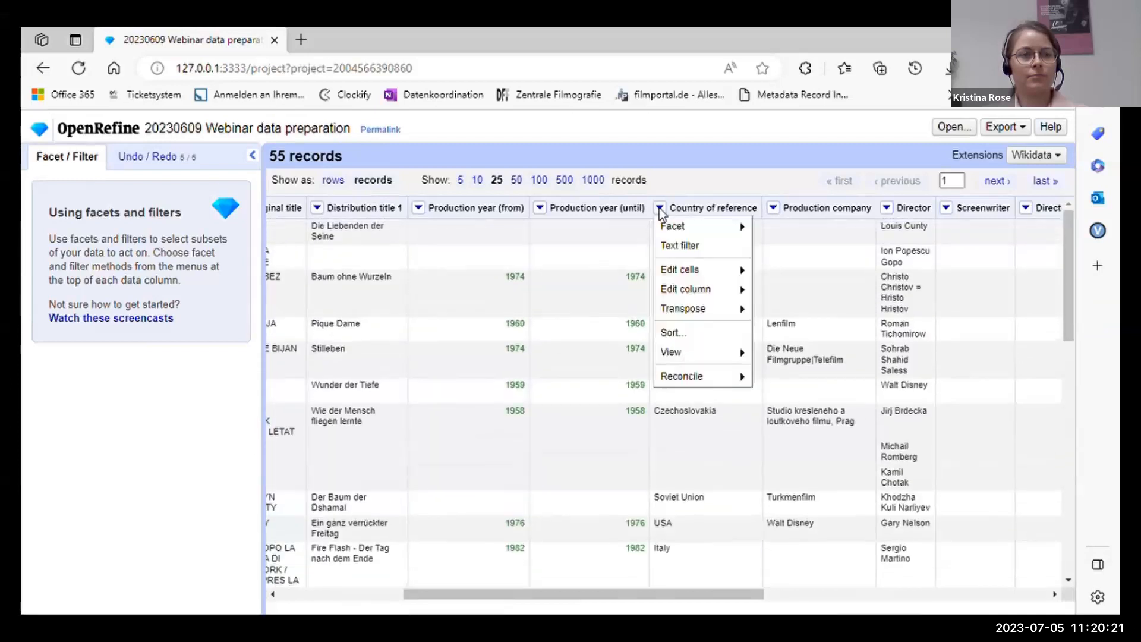
pyautogui.moveTo(721, 231)
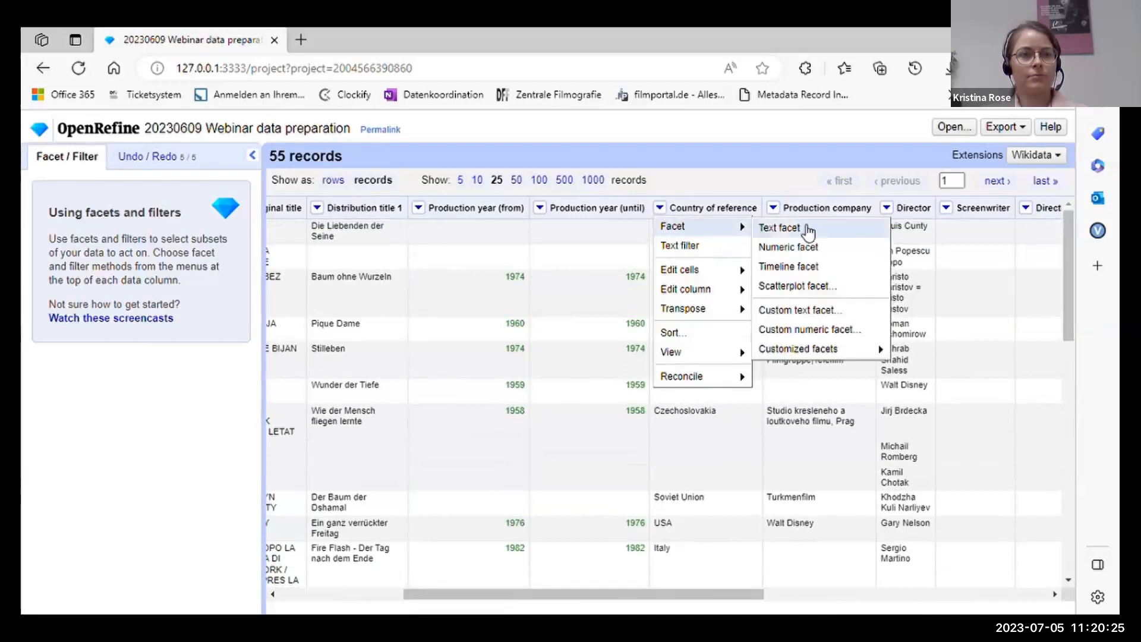
pyautogui.moveTo(866, 356)
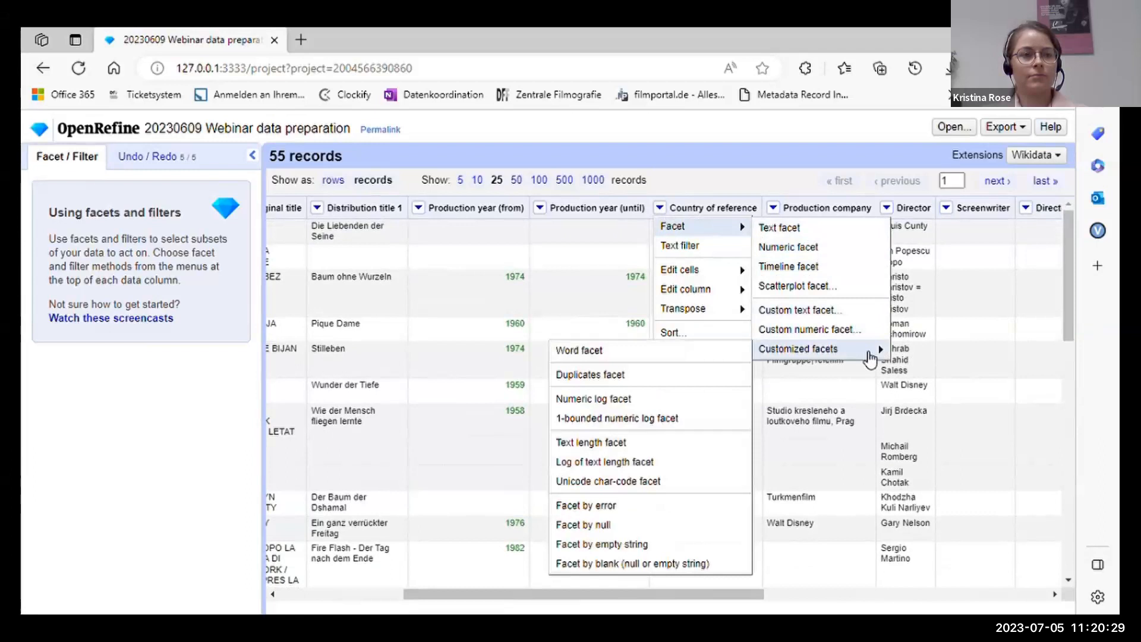
pyautogui.click(796, 228)
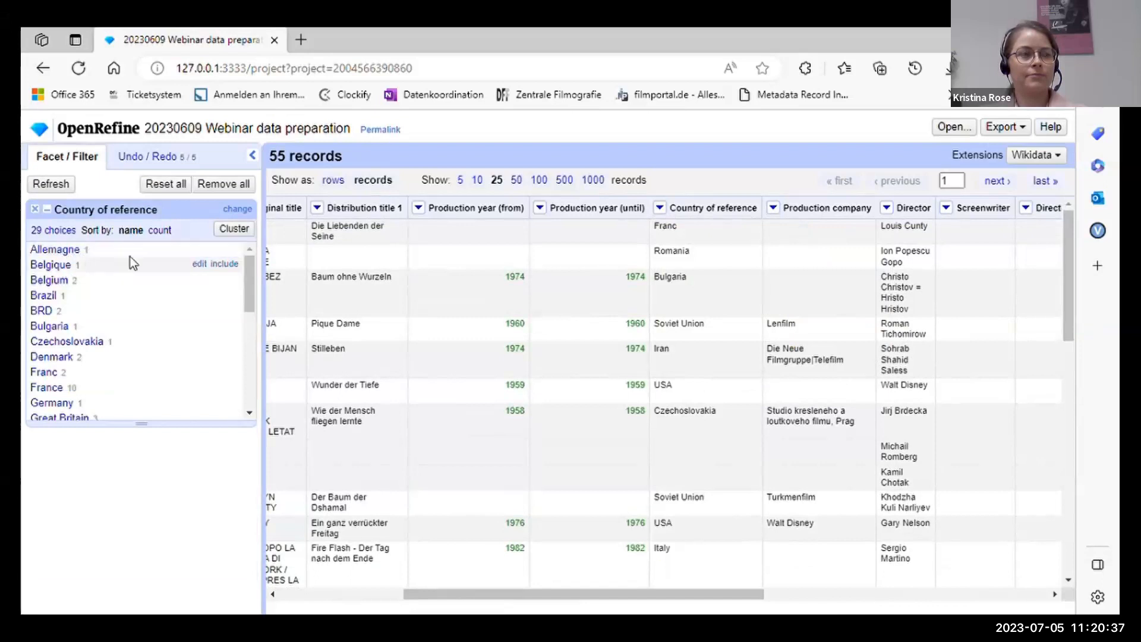
pyautogui.click(160, 231)
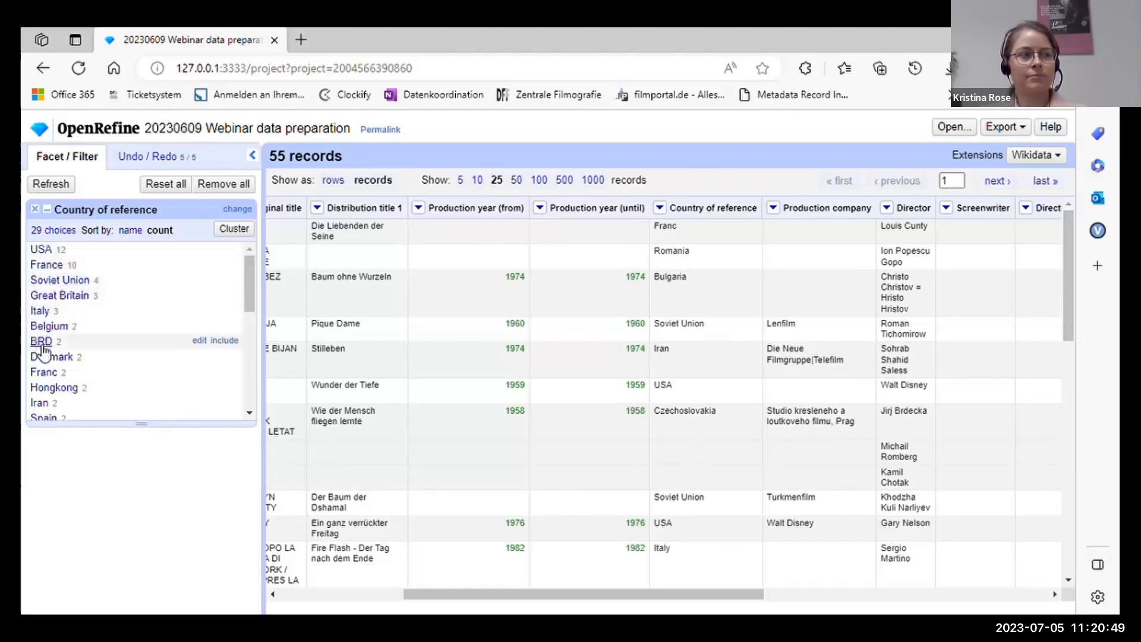
# Examine the Country of reference facet's choices for spelling variants, misspellings and different-language names of the same country
pyautogui.scroll(-3, 137, 318)
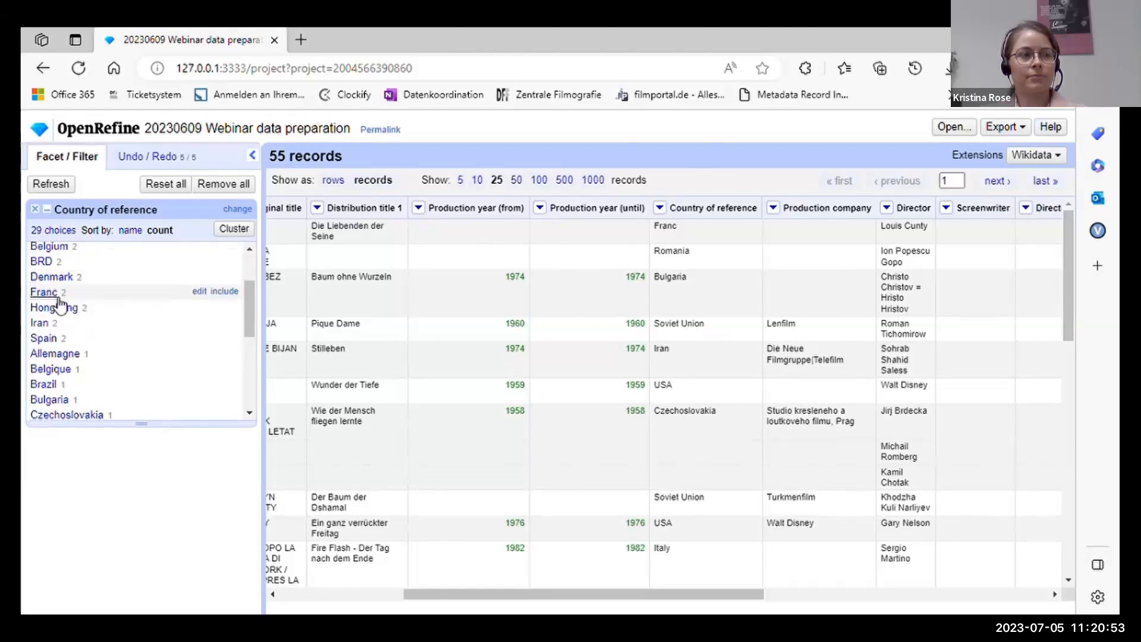
pyautogui.scroll(-1, 84, 302)
pyautogui.scroll(-1, 85, 302)
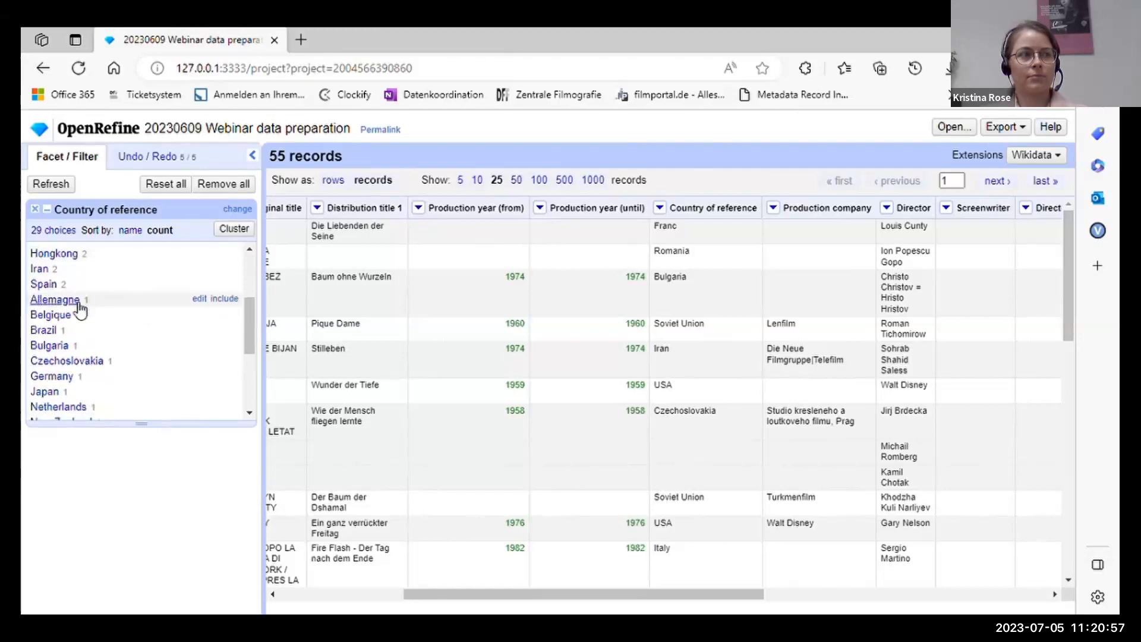
pyautogui.scroll(-5, 66, 321)
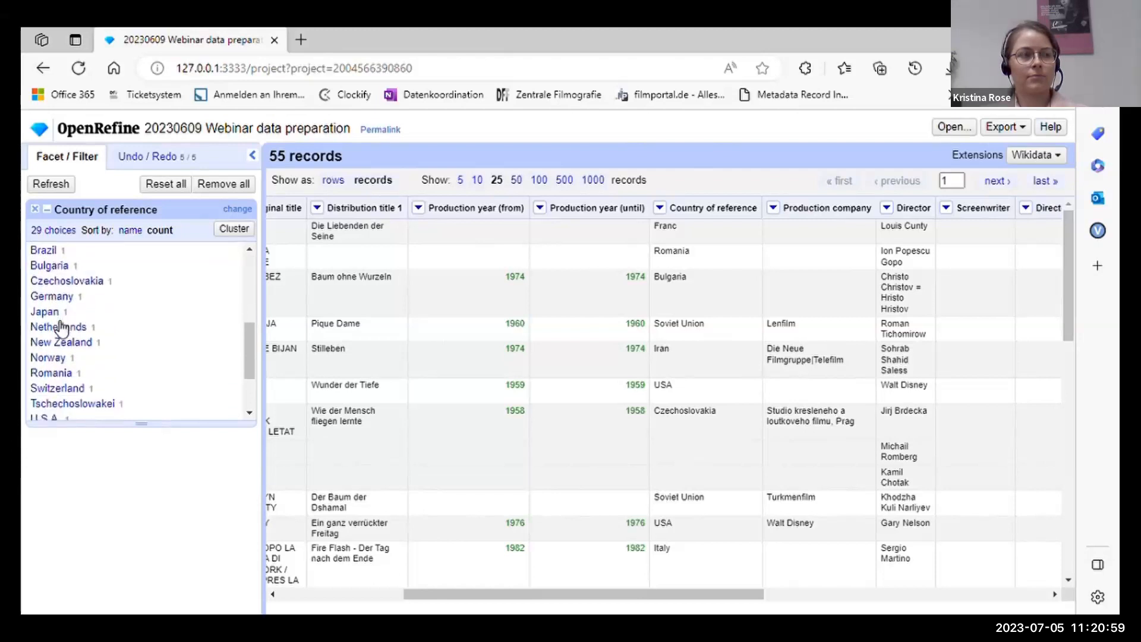
pyautogui.scroll(-1, 56, 326)
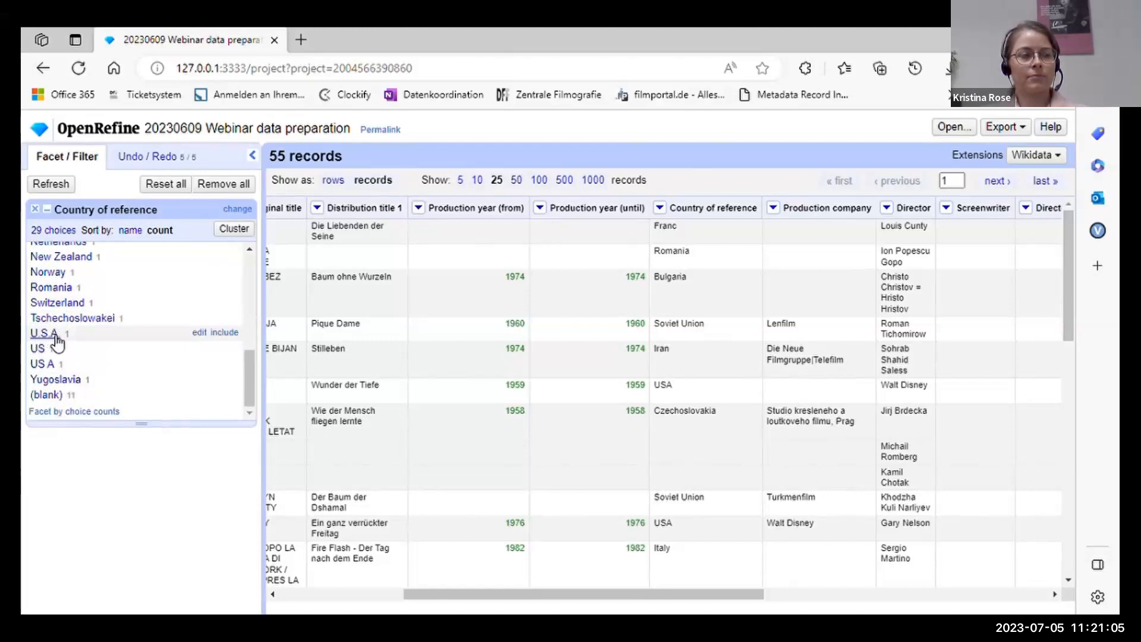
pyautogui.scroll(8, 53, 351)
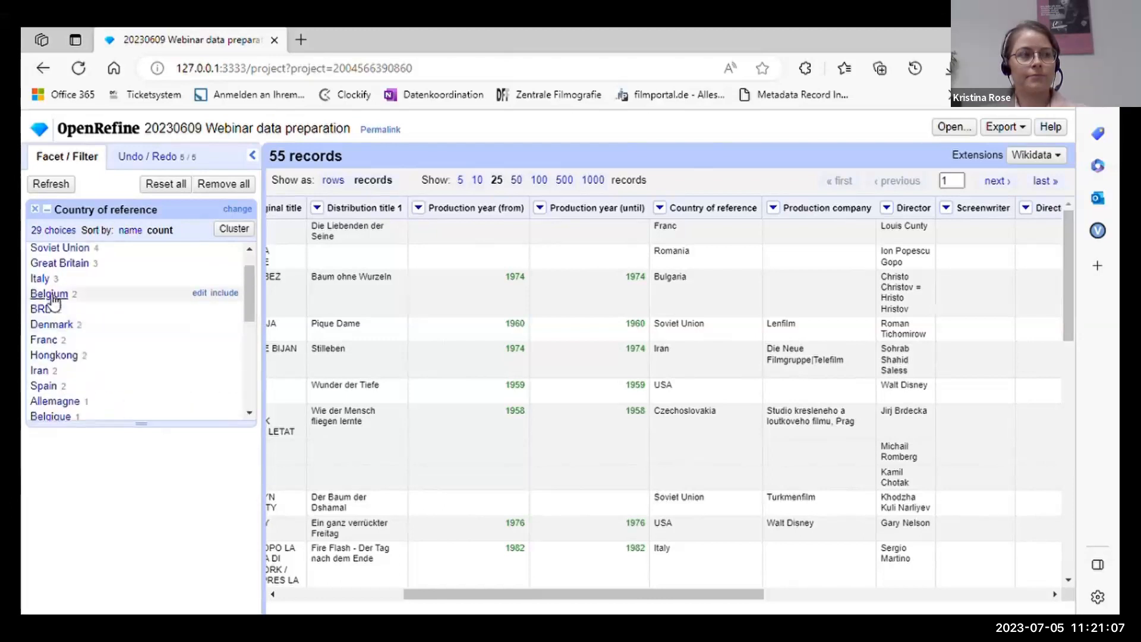
pyautogui.scroll(2, 53, 300)
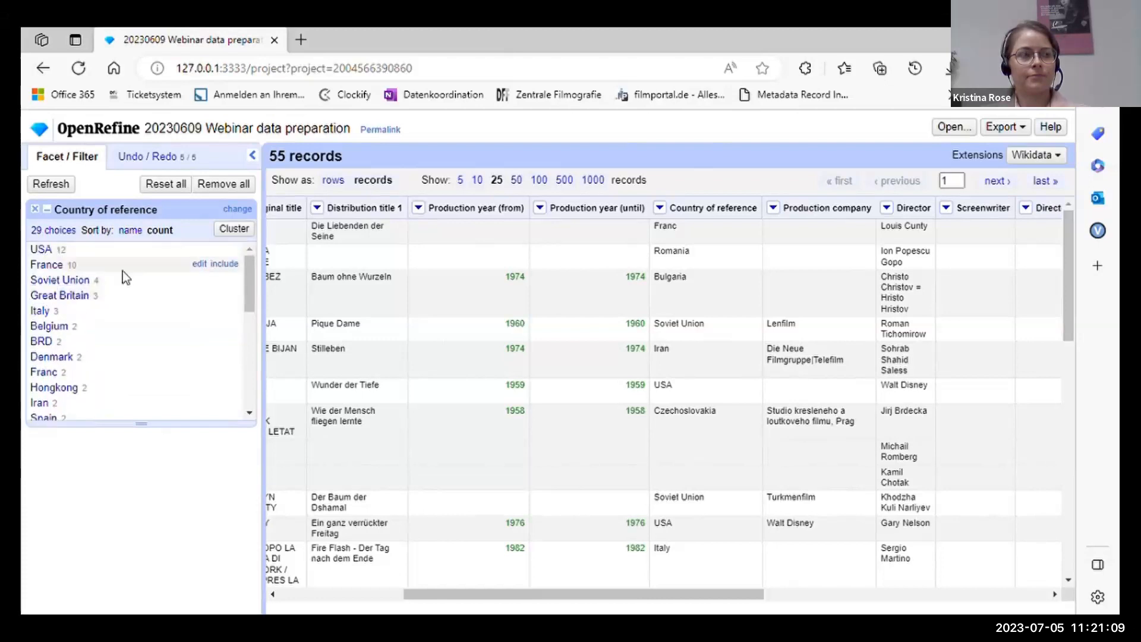
pyautogui.scroll(-8, 148, 293)
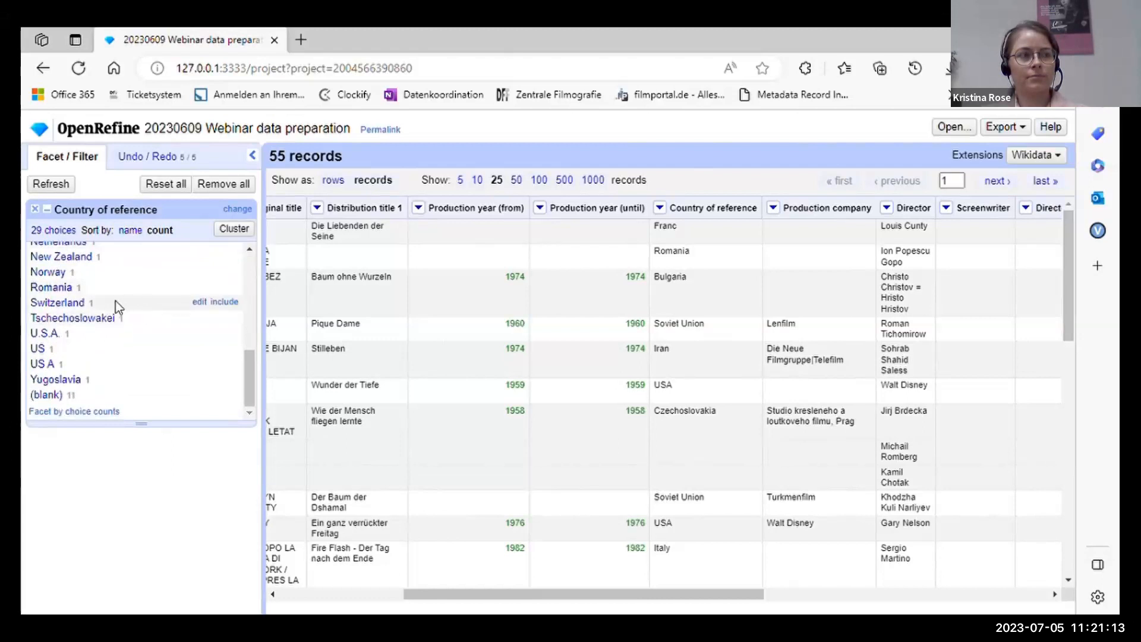
pyautogui.scroll(8, 110, 311)
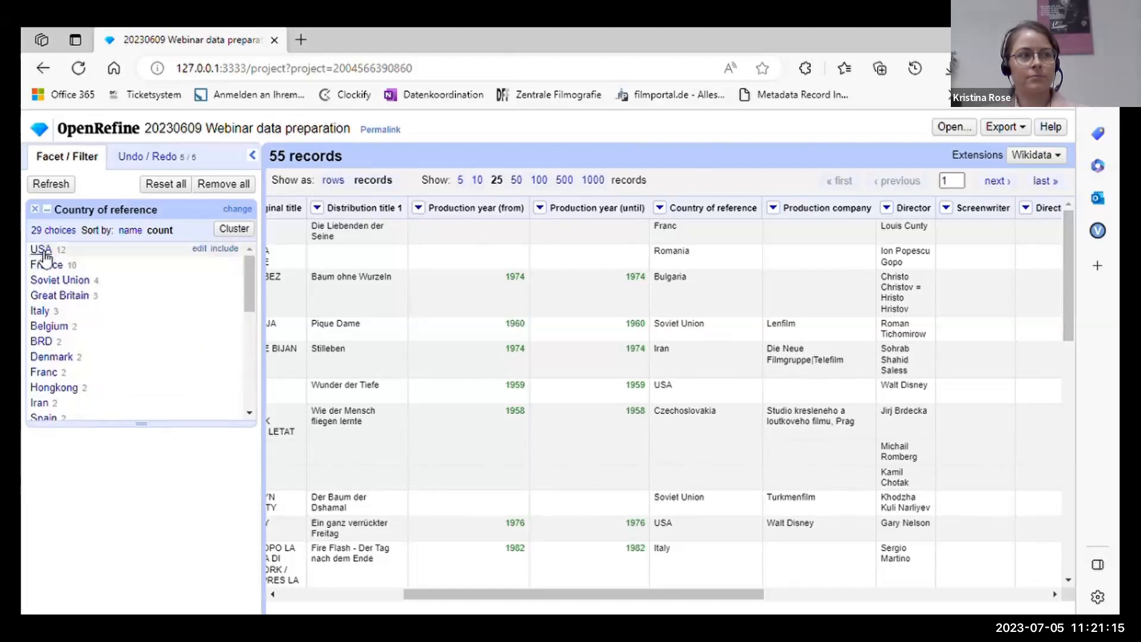
pyautogui.scroll(-8, 147, 301)
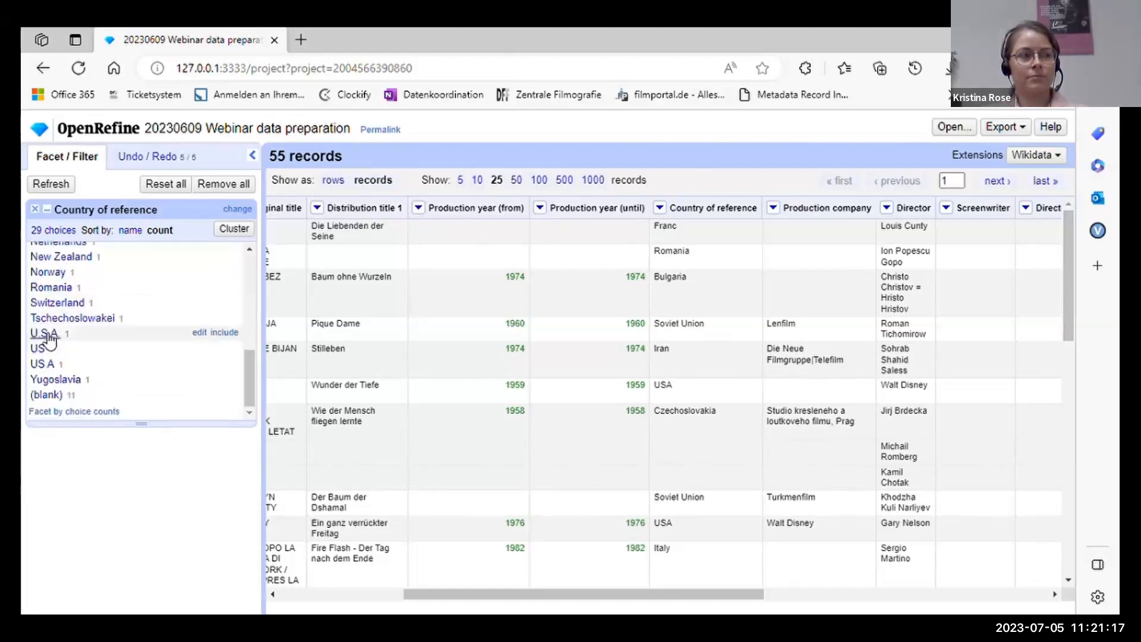
# Filter the records to the choices U.S.A., US and US A in the Country of reference facet
pyautogui.click(45, 334)
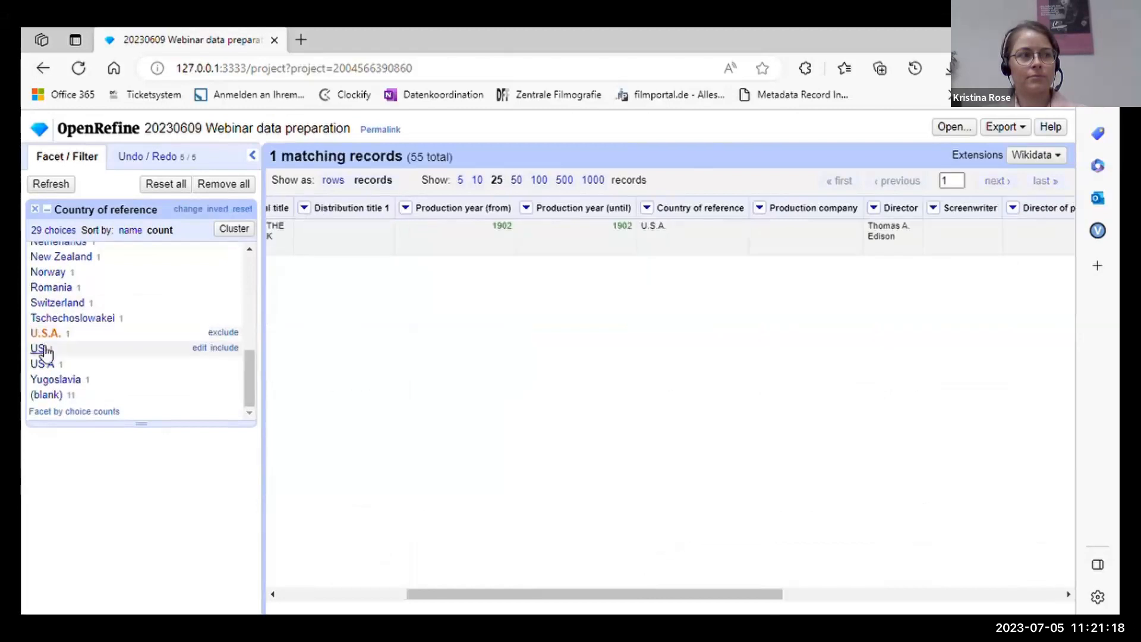
pyautogui.click(224, 348)
pyautogui.click(225, 363)
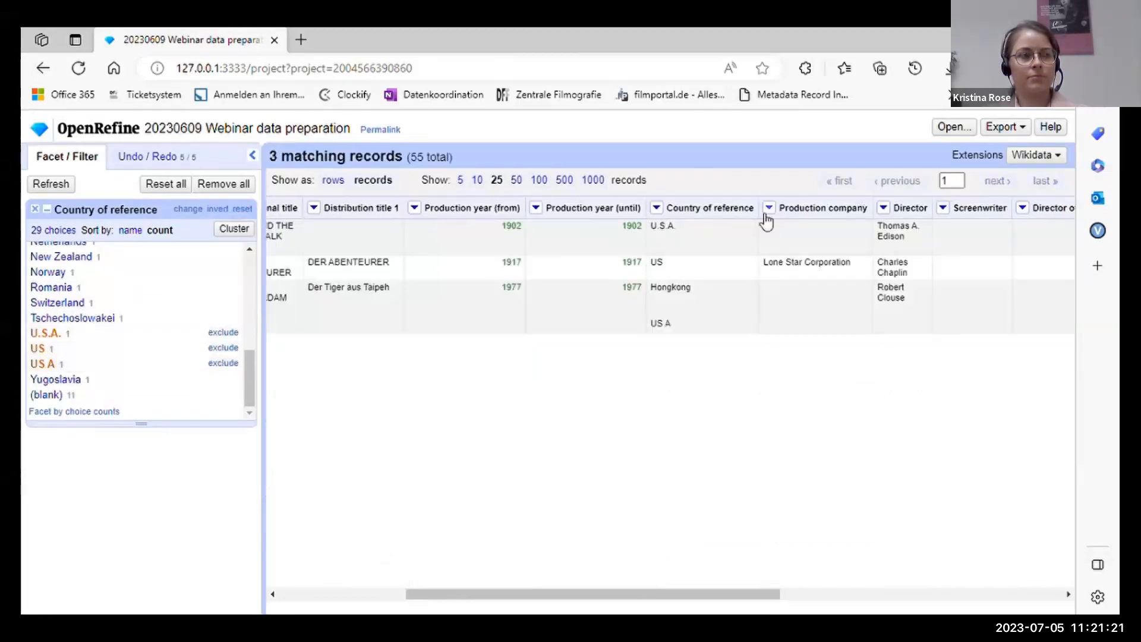
# Open the U.S.A. cell for editing, cancel without changing it, and remove the Country of reference facet
pyautogui.click(743, 230)
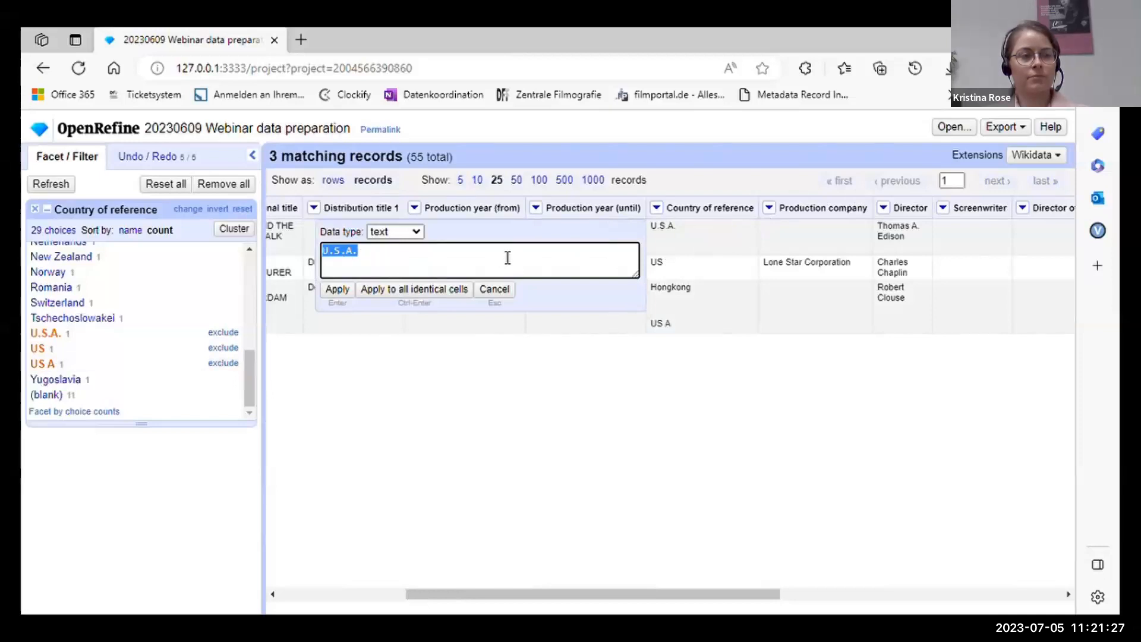
pyautogui.click(499, 289)
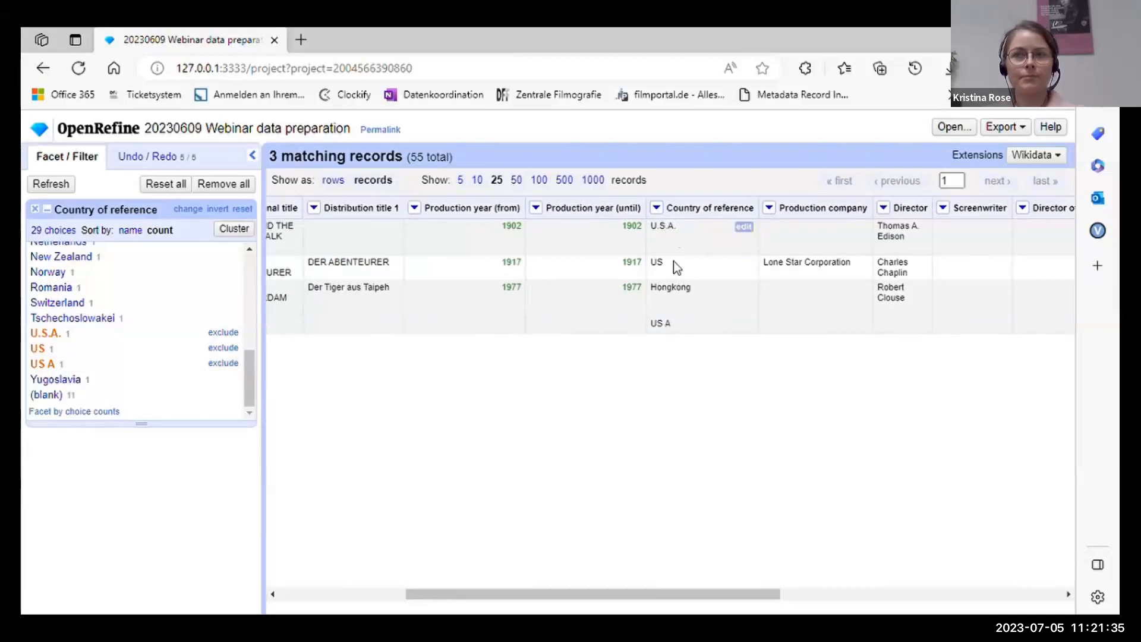
pyautogui.click(35, 209)
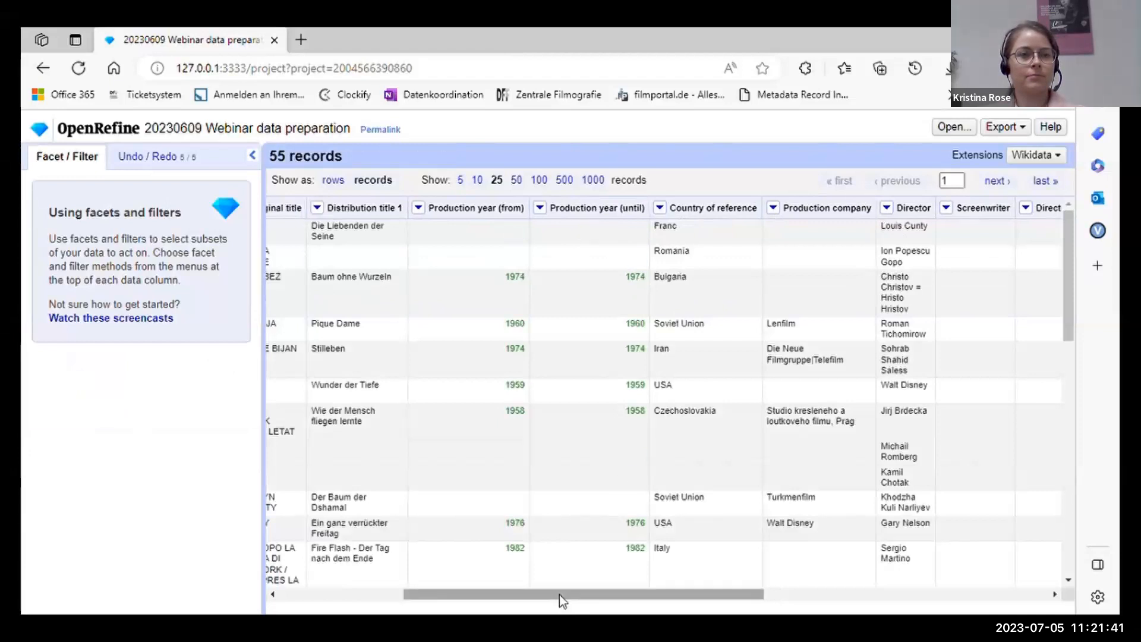
# Open Cluster and edit for the Manifestation gauge column and examine the clusters of the Fingerprint keying function
pyautogui.moveTo(558, 594); pyautogui.dragTo(872, 610)
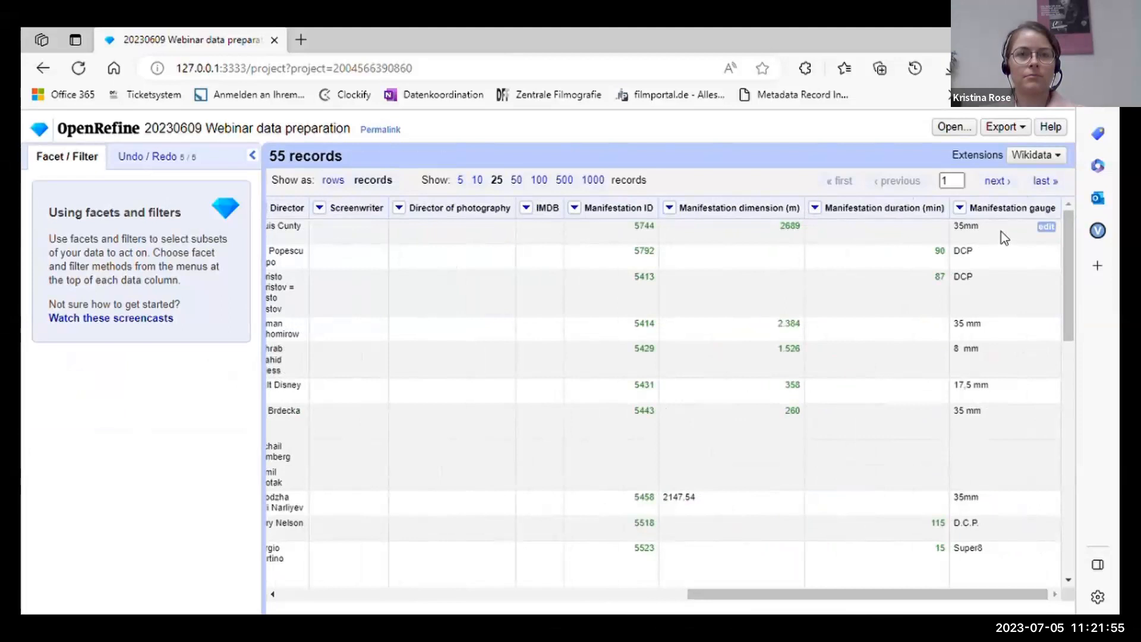
pyautogui.click(962, 207)
pyautogui.moveTo(1007, 271)
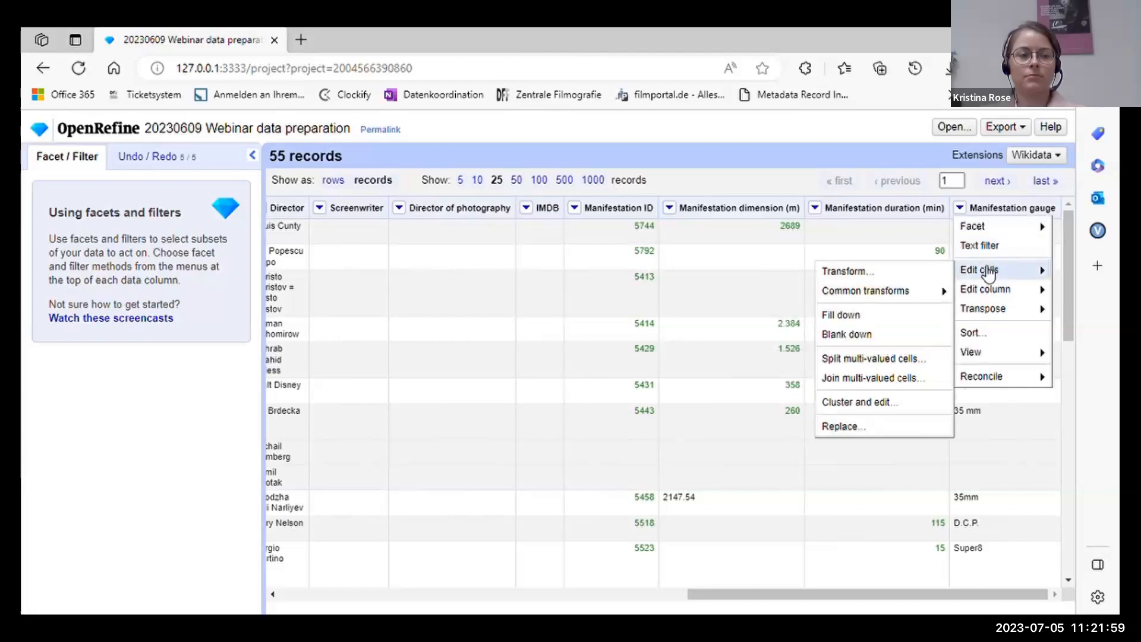
pyautogui.click(862, 404)
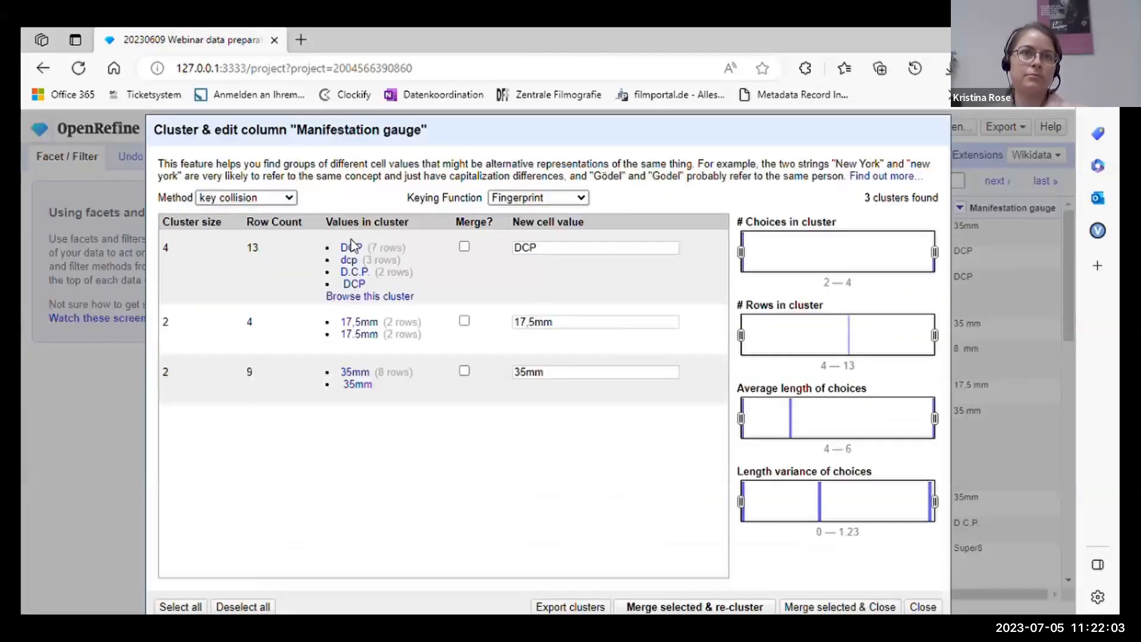
pyautogui.moveTo(464, 103)
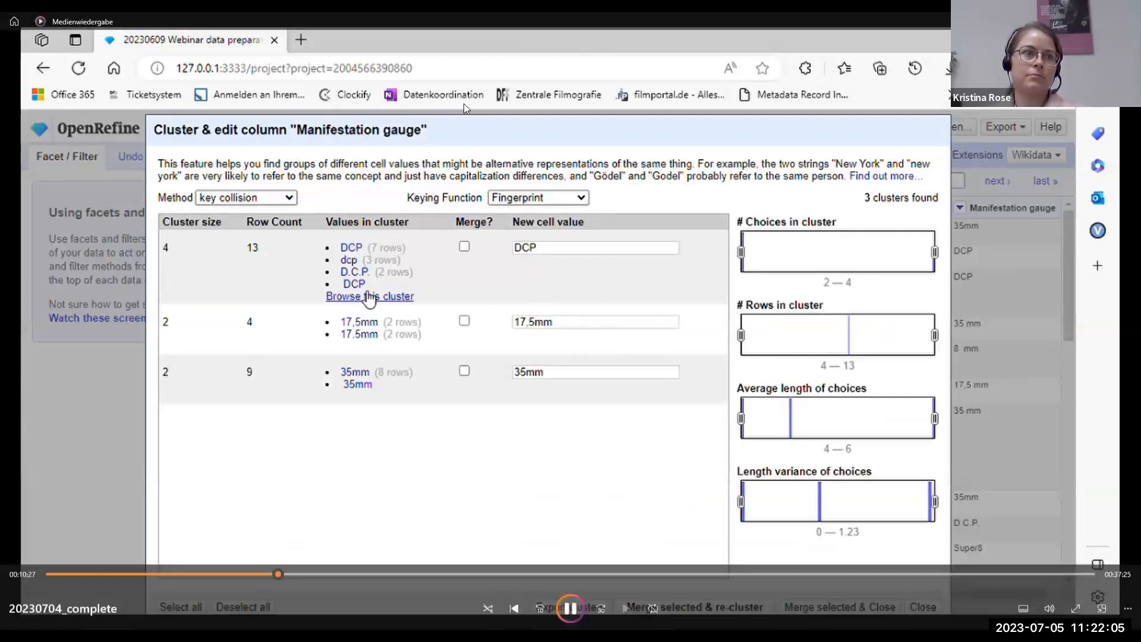
pyautogui.click(465, 247)
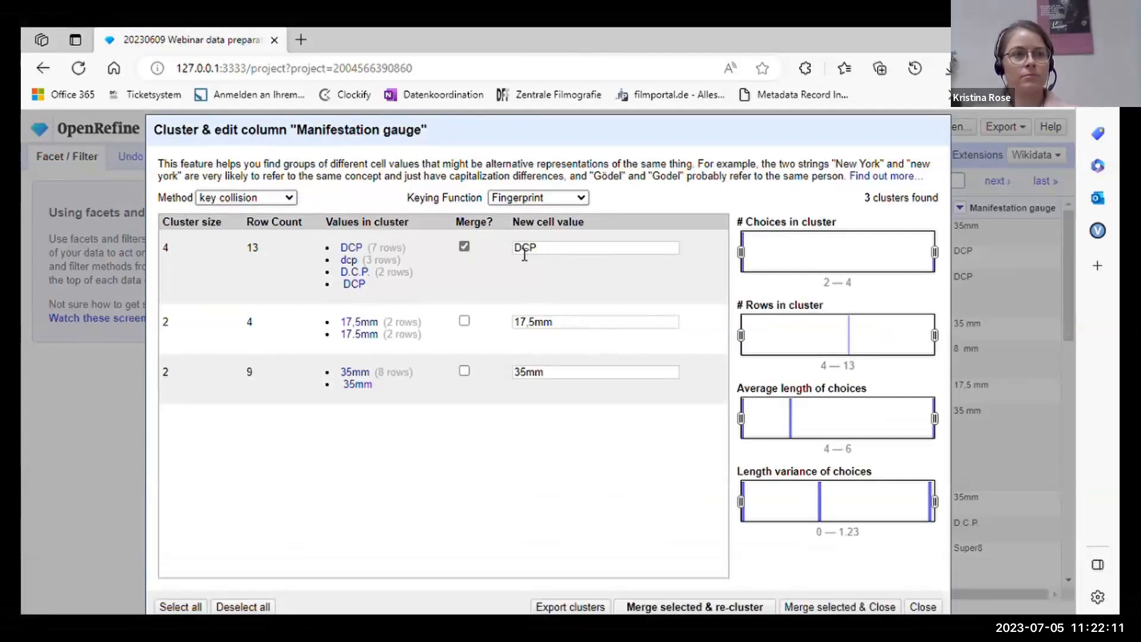
pyautogui.click(465, 246)
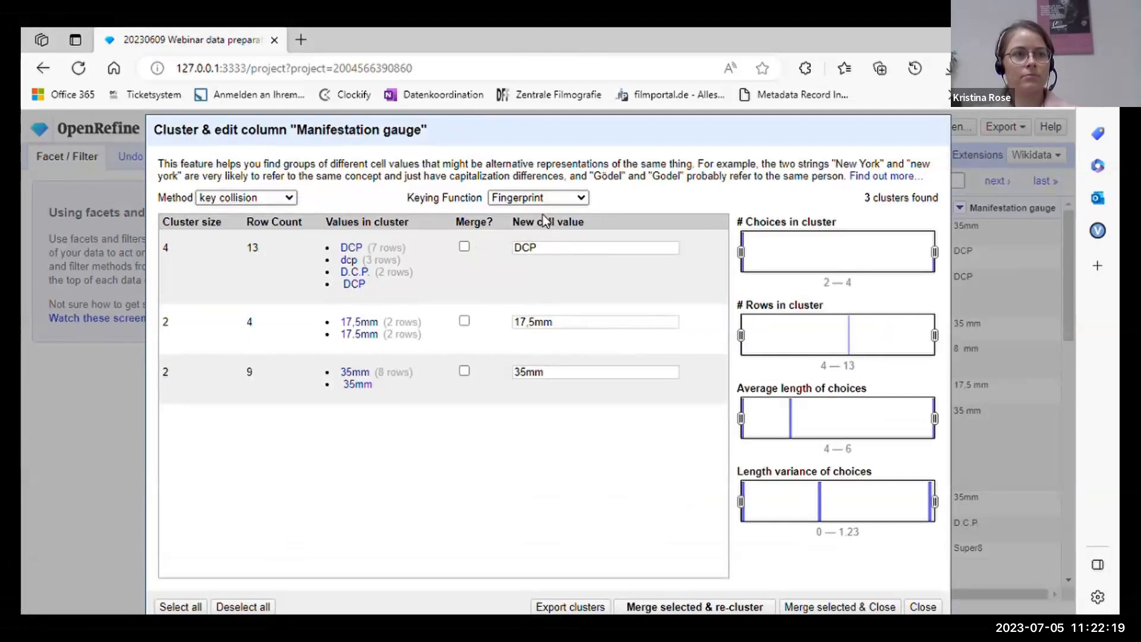
# Compare the Manifestation gauge clusters under different keying functions, including metaphone3, and choose ngram-fingerprint
pyautogui.click(575, 230)
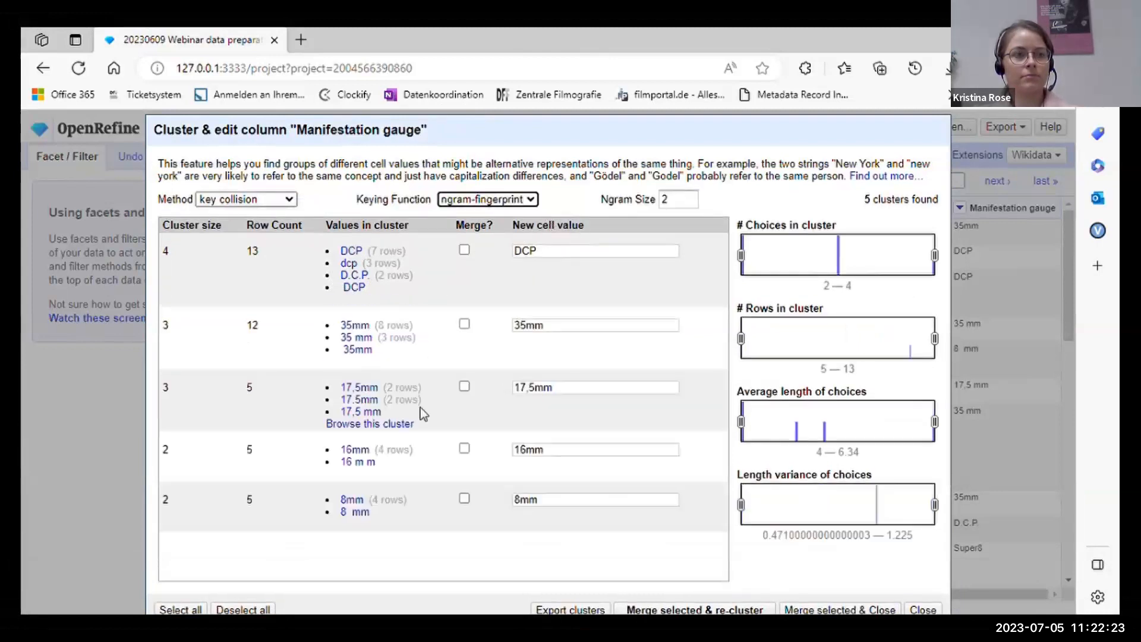
pyautogui.click(523, 200)
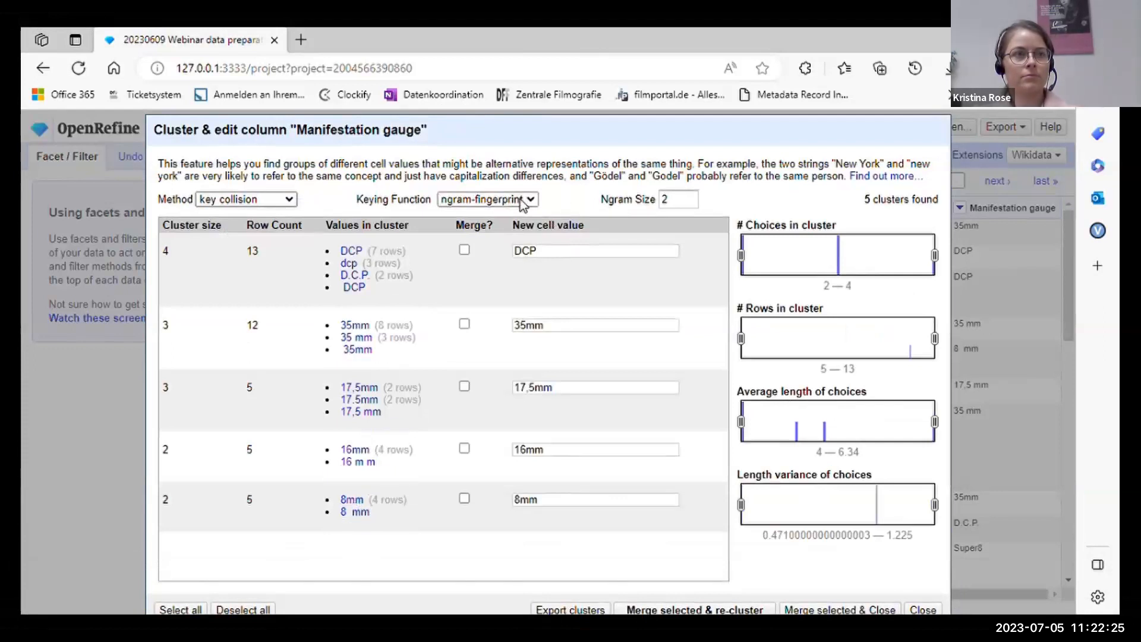
pyautogui.click(495, 249)
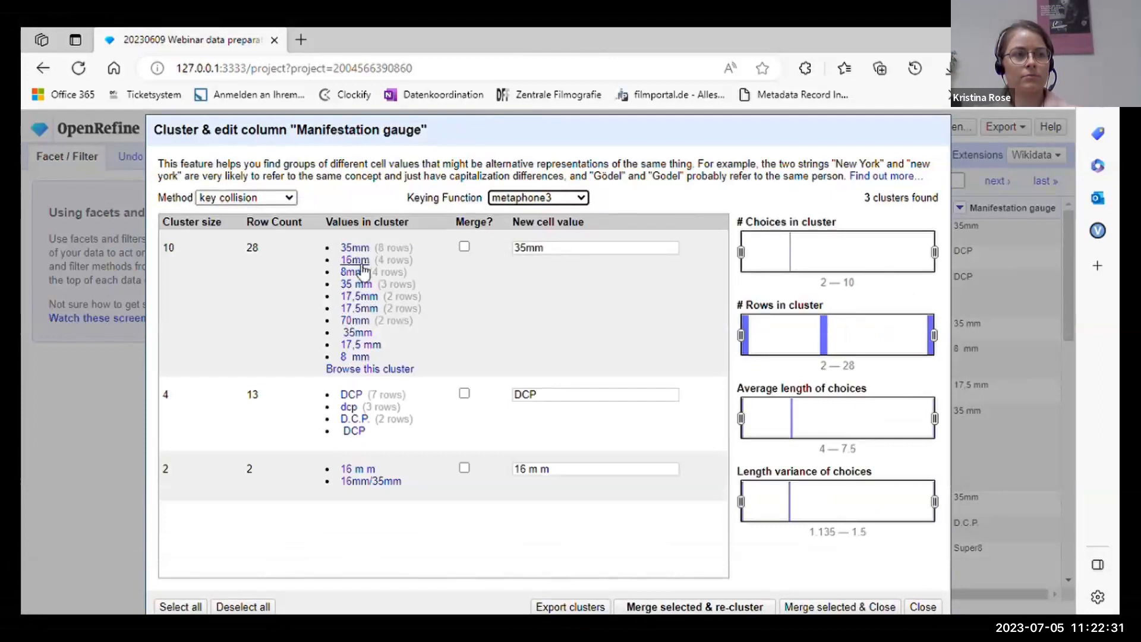
pyautogui.click(505, 201)
pyautogui.click(526, 287)
pyautogui.click(566, 201)
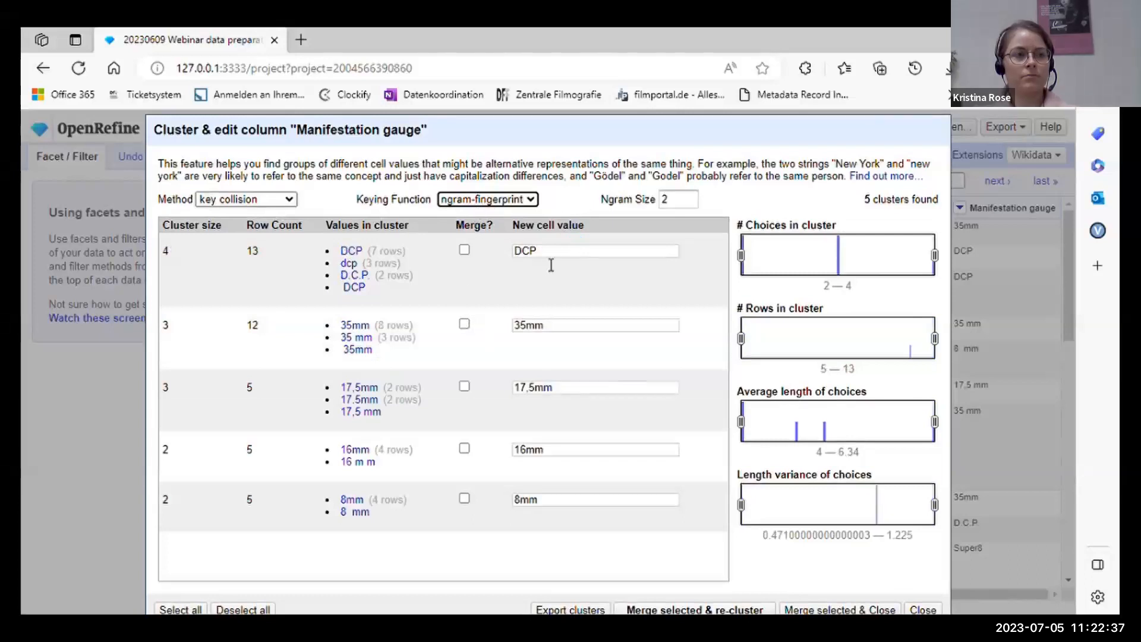
# Merge all five Manifestation gauge clusters into the values DCP, 35mm, 17,5mm, 16mm and 8mm, and close the clustering
pyautogui.click(464, 250)
pyautogui.click(550, 257)
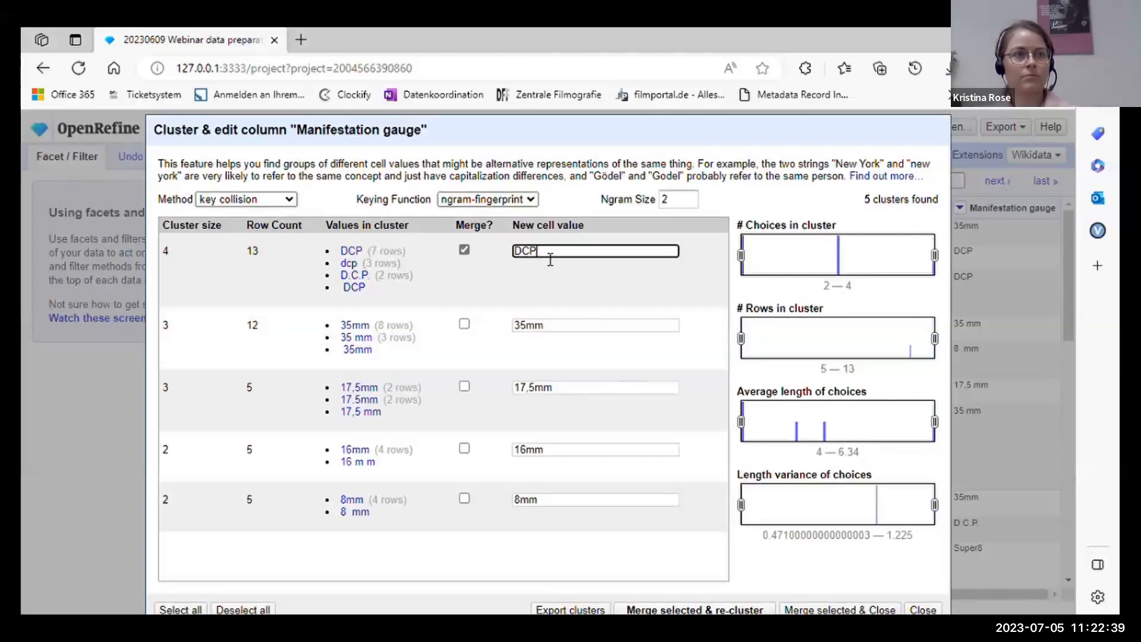
pyautogui.click(464, 324)
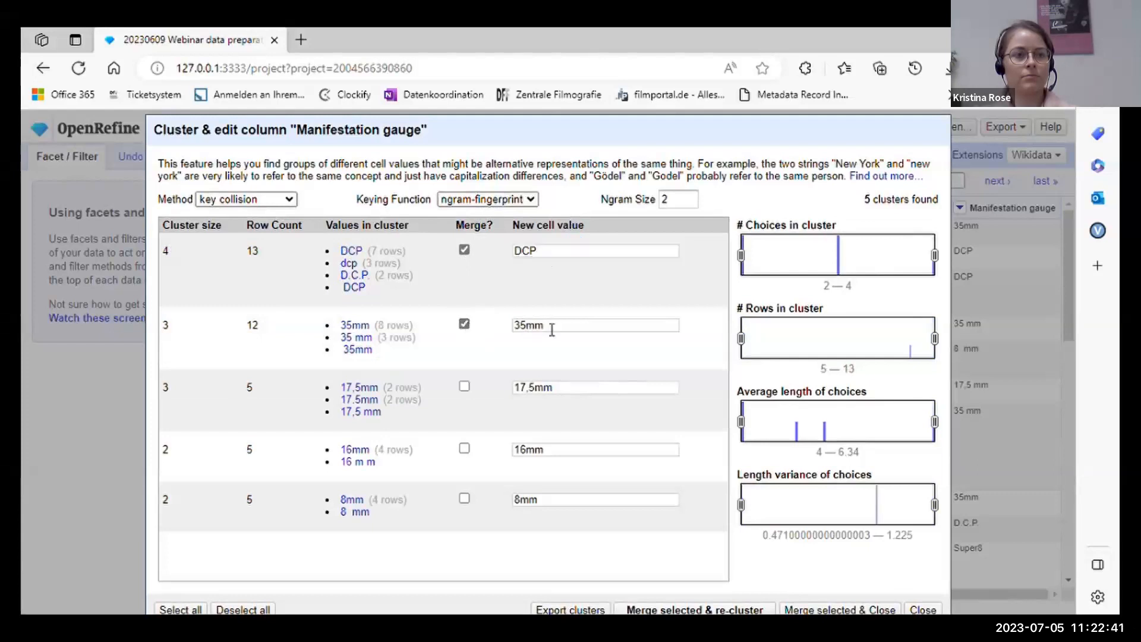
pyautogui.click(464, 386)
pyautogui.click(464, 448)
pyautogui.click(464, 498)
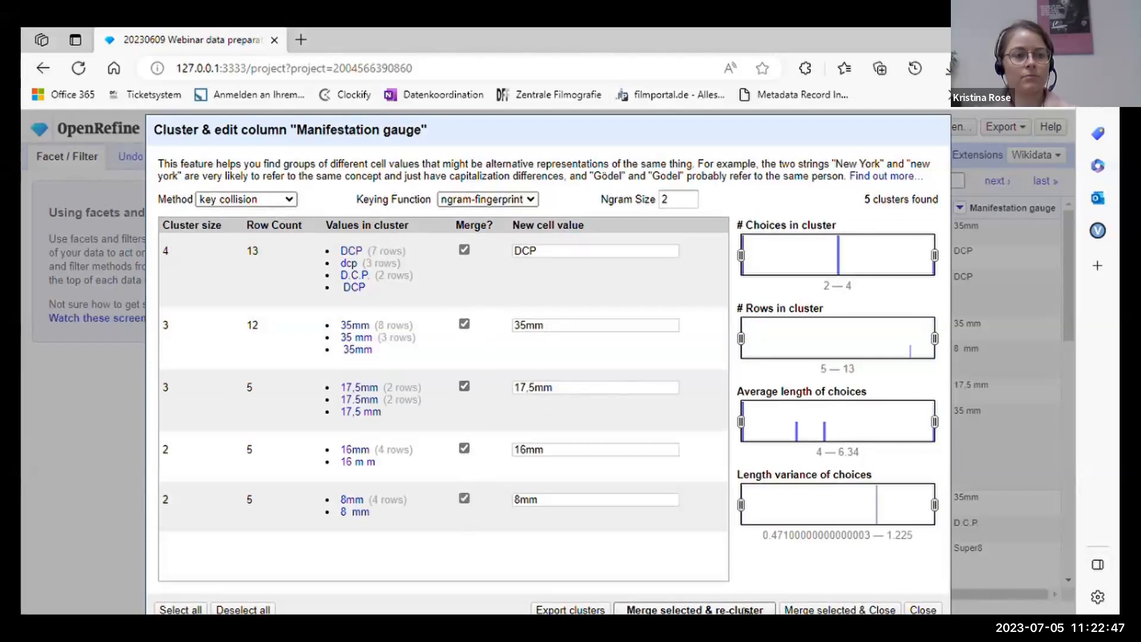
pyautogui.click(823, 610)
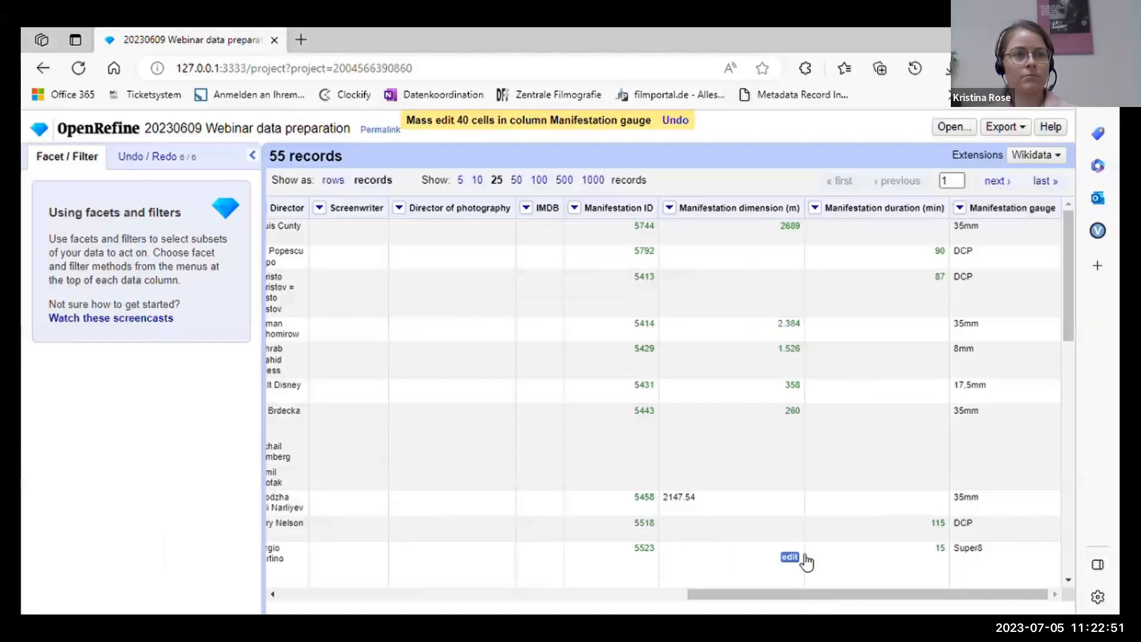
# Create a text facet on the Manifestation gauge column
pyautogui.click(960, 207)
pyautogui.moveTo(990, 228)
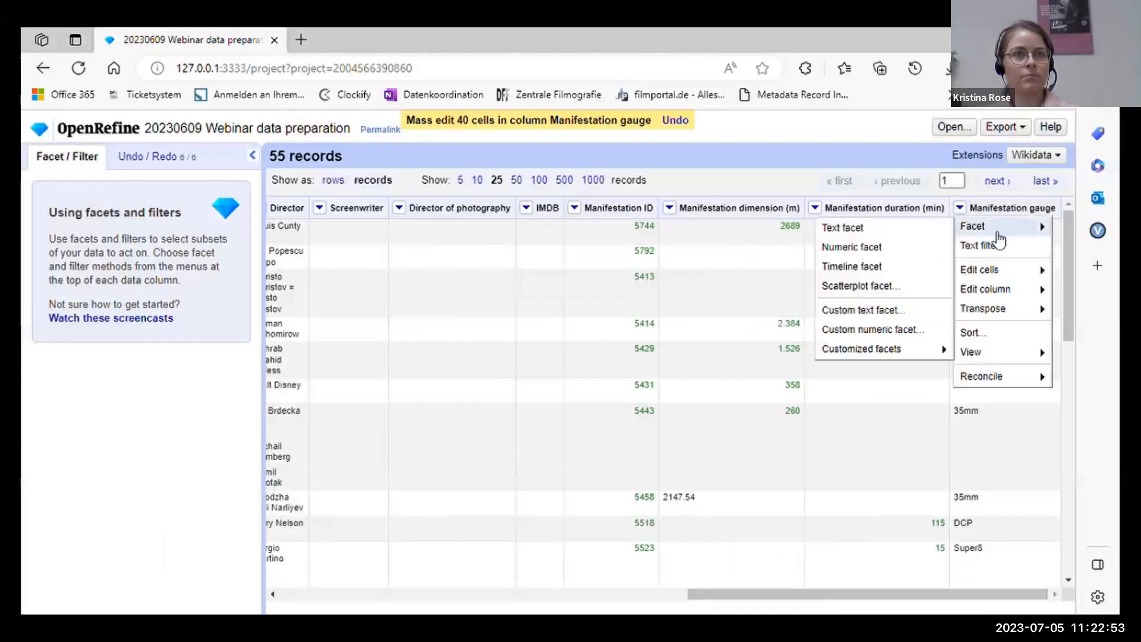
pyautogui.click(879, 229)
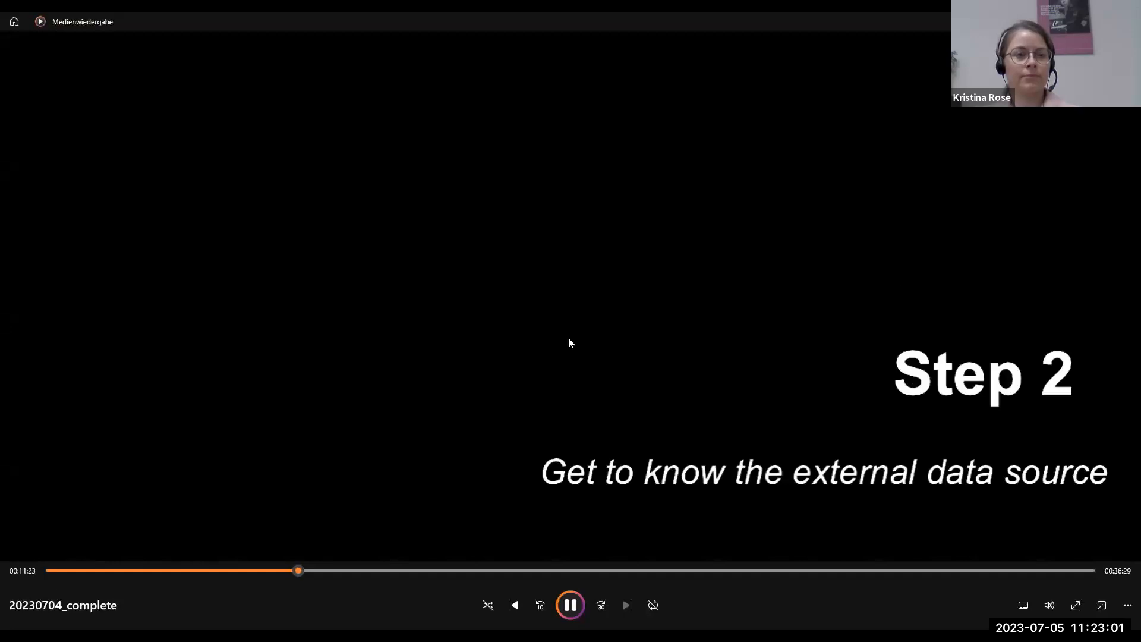
pyautogui.click(571, 606)
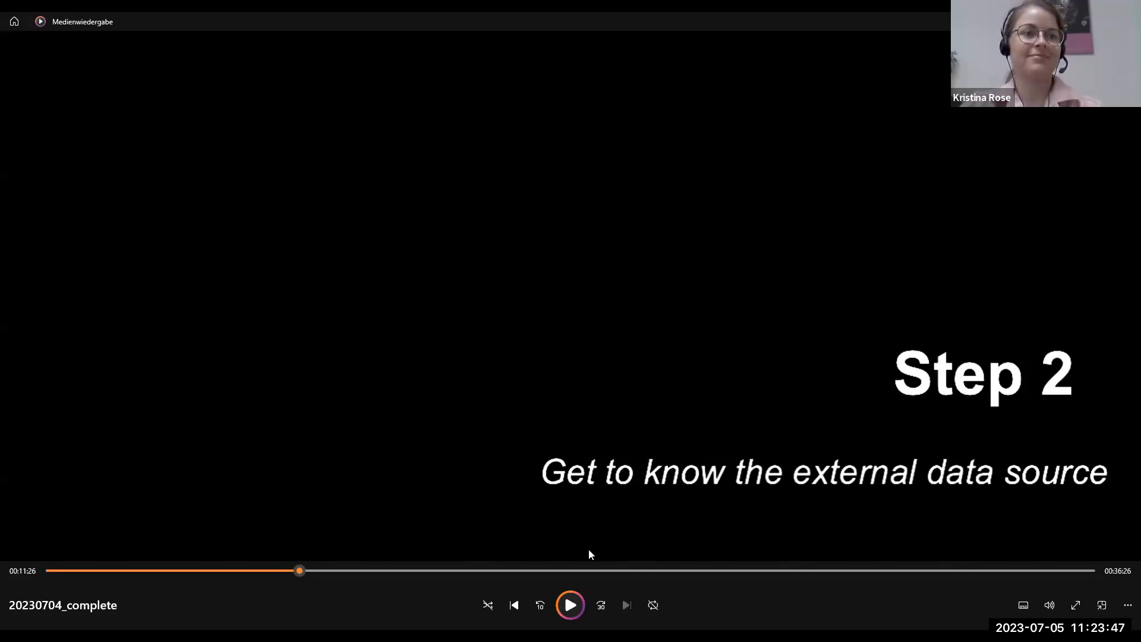
pyautogui.click(569, 605)
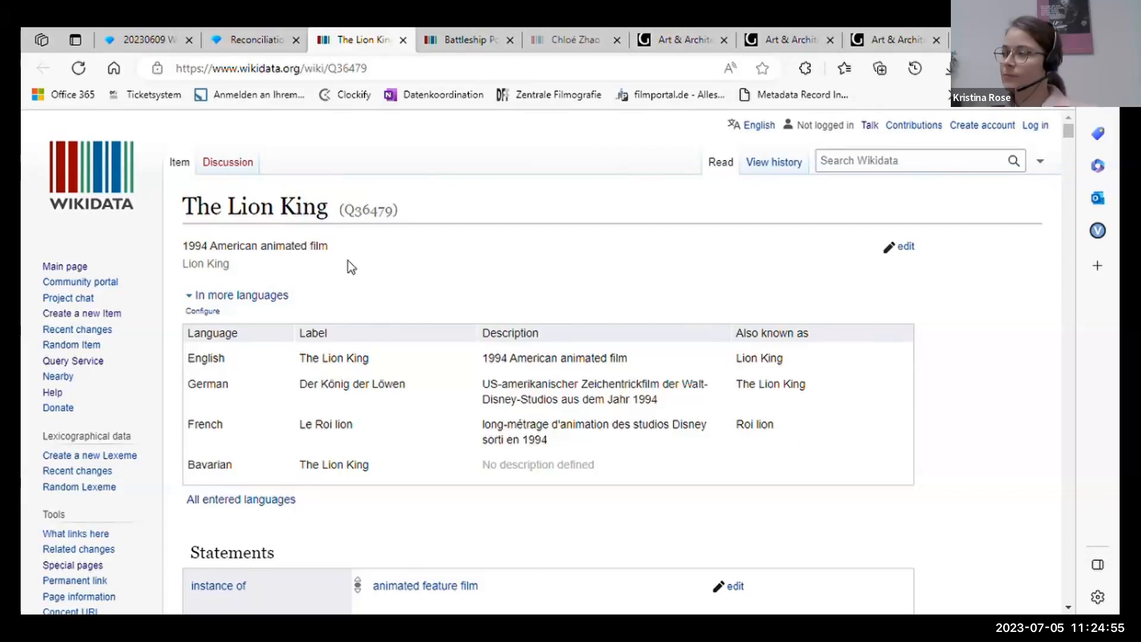
# On the Wikidata page for The Lion King, examine the labels, descriptions and aliases in each language and the first statements
pyautogui.scroll(-2, 384, 273)
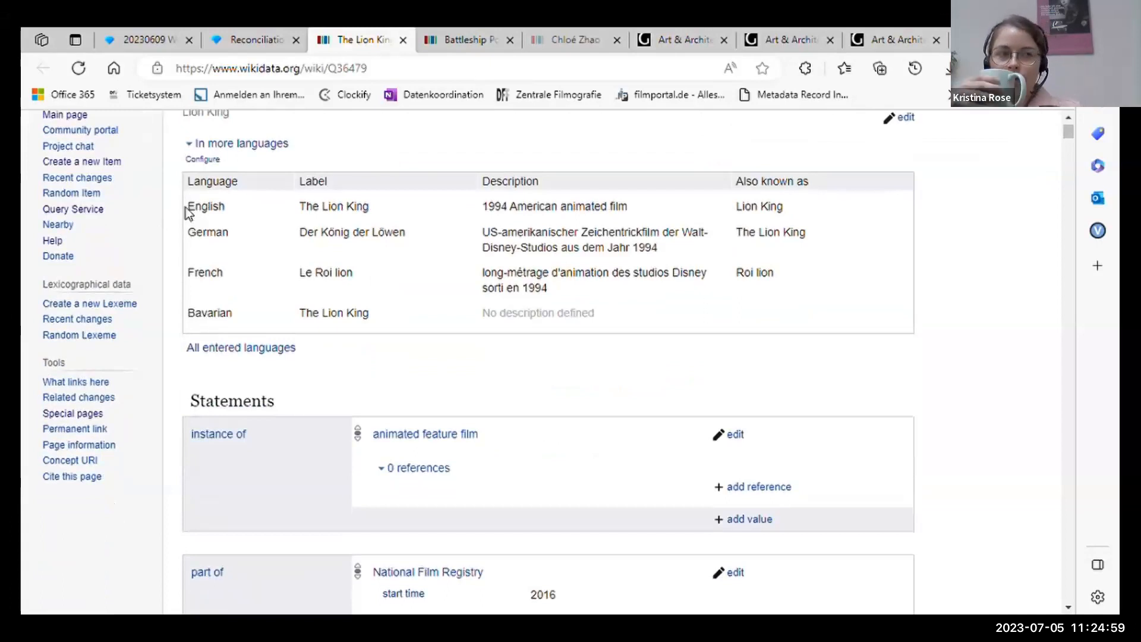
pyautogui.moveTo(194, 211); pyautogui.dragTo(377, 214)
pyautogui.click(303, 236)
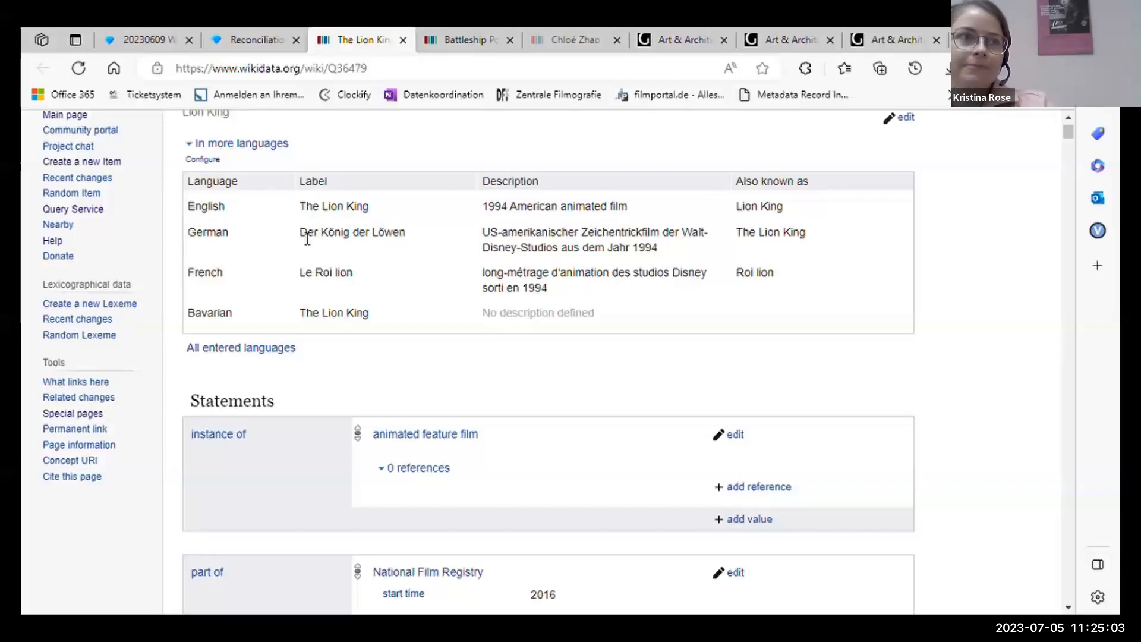
pyautogui.doubleClick(306, 210)
pyautogui.moveTo(332, 212); pyautogui.dragTo(370, 211)
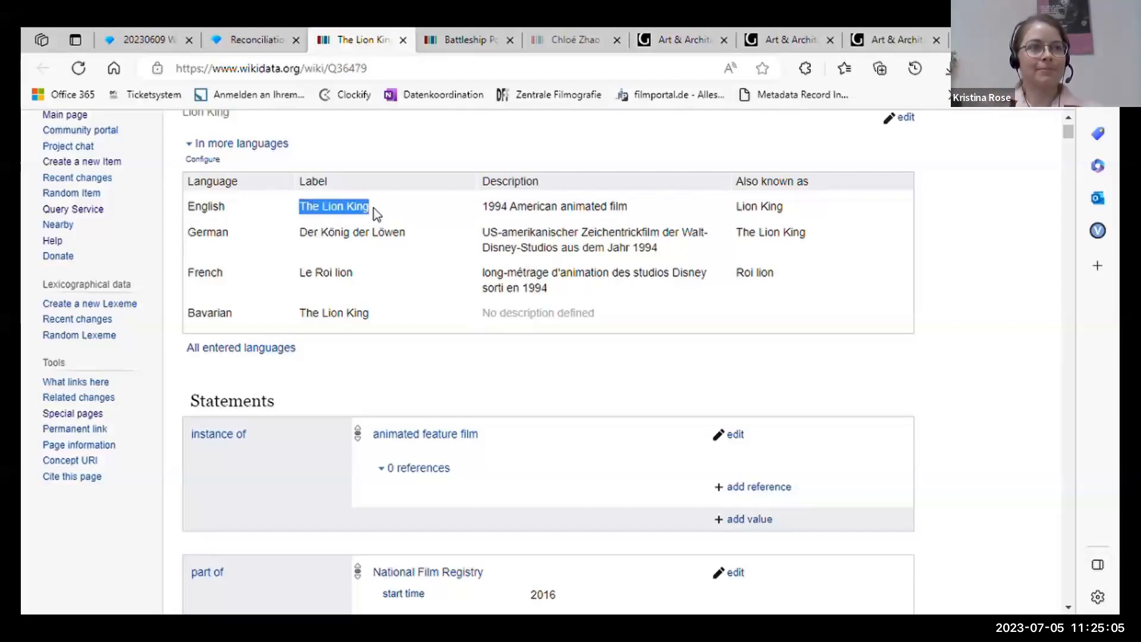
pyautogui.click(358, 209)
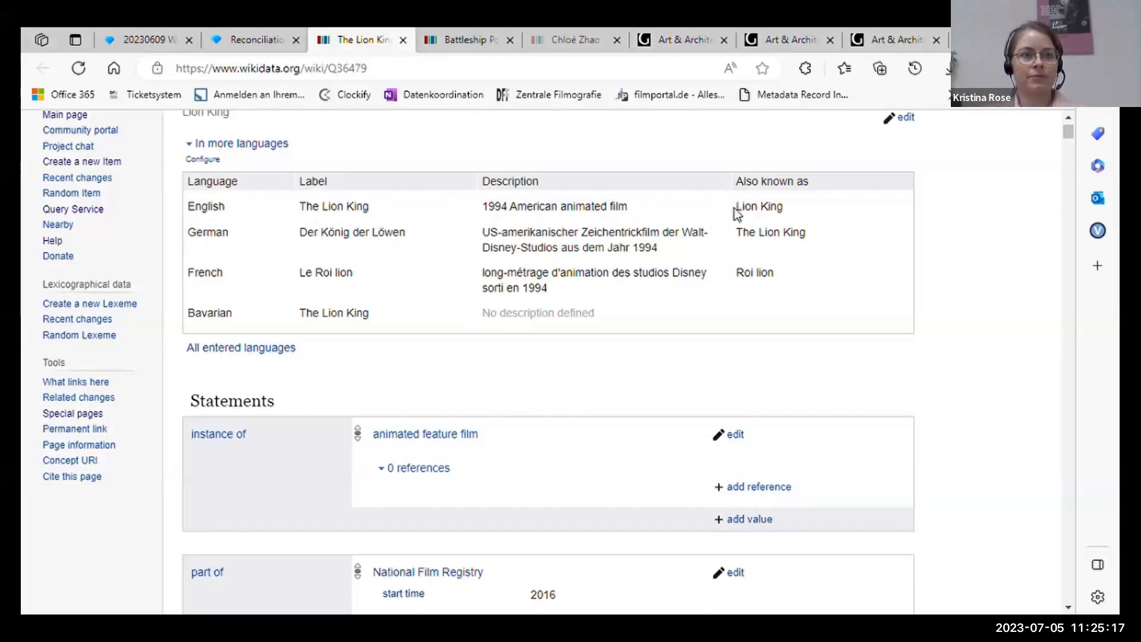
pyautogui.scroll(1, 408, 276)
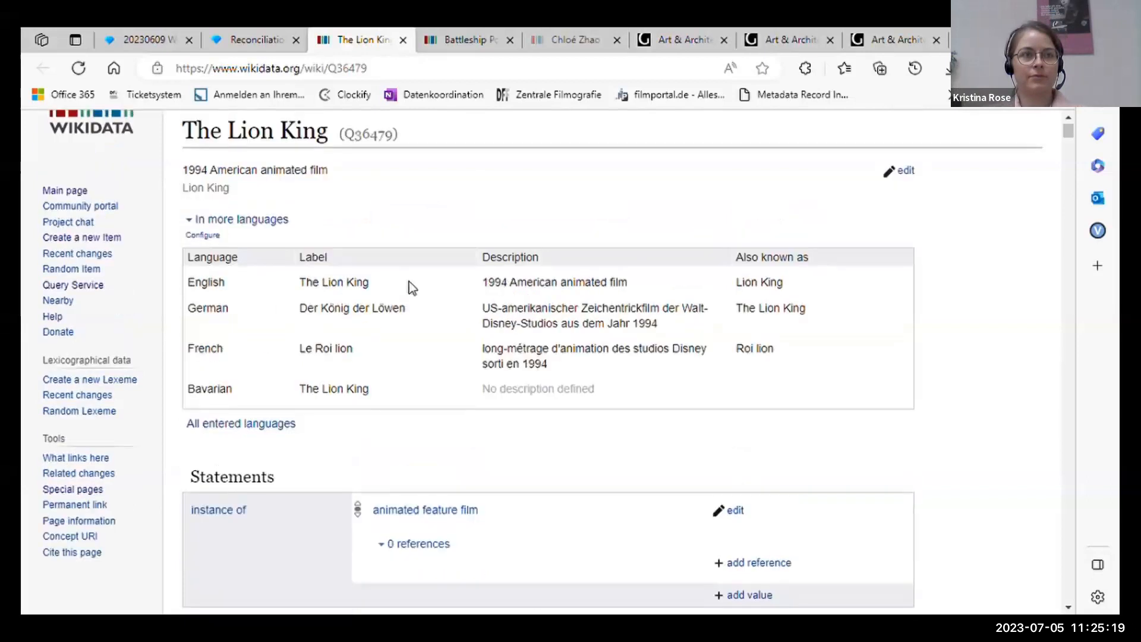
pyautogui.scroll(-4, 256, 243)
pyautogui.scroll(2, 260, 250)
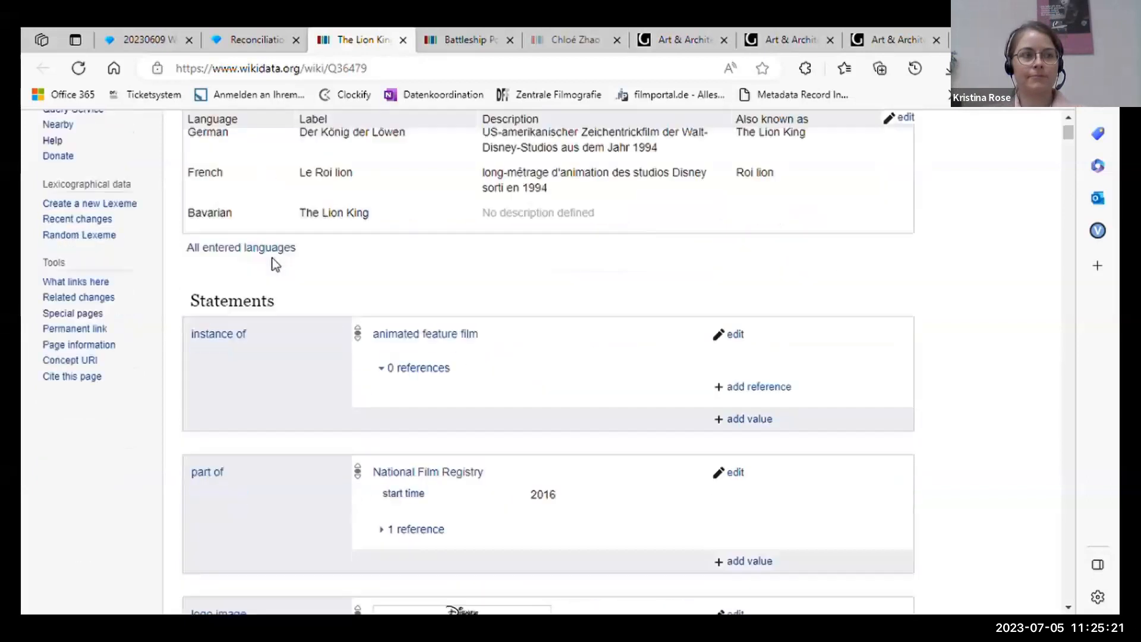
pyautogui.scroll(-1, 287, 300)
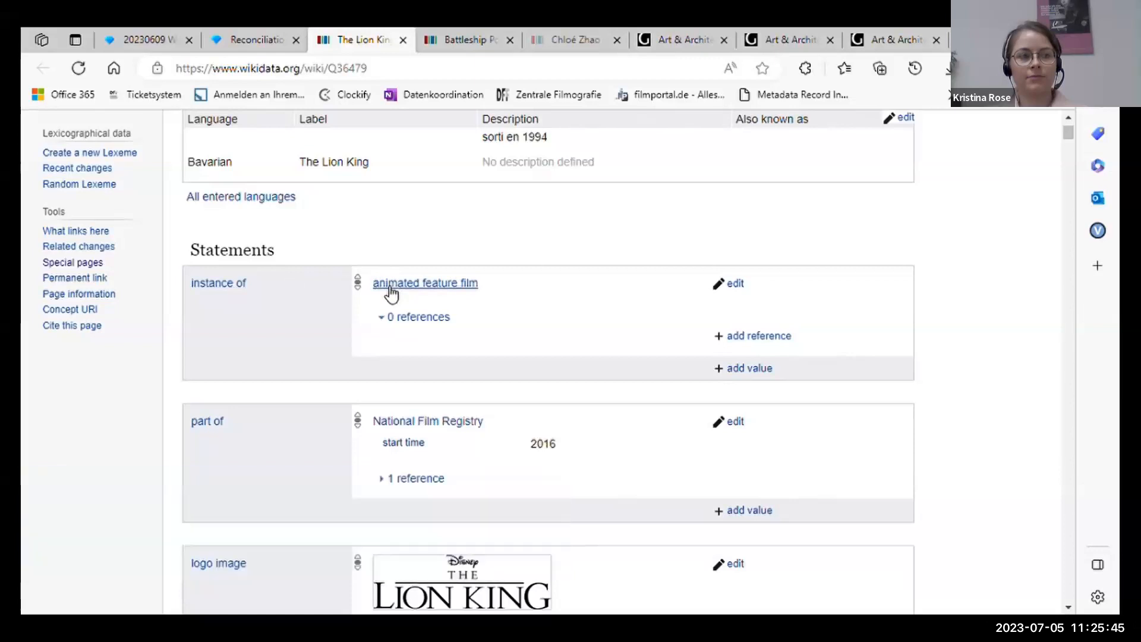
# Examine the Q identifier beside The Lion King's title together with the item's instance of statement
pyautogui.scroll(5, 276, 267)
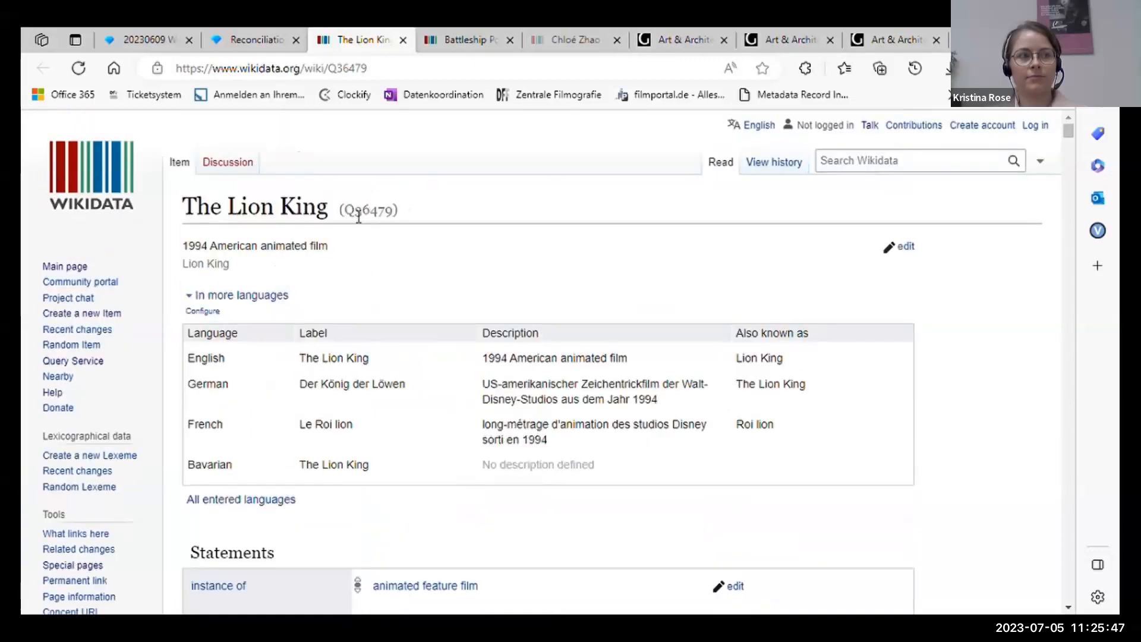
pyautogui.moveTo(344, 211); pyautogui.dragTo(409, 211)
pyautogui.click(407, 212)
pyautogui.scroll(-5, 410, 232)
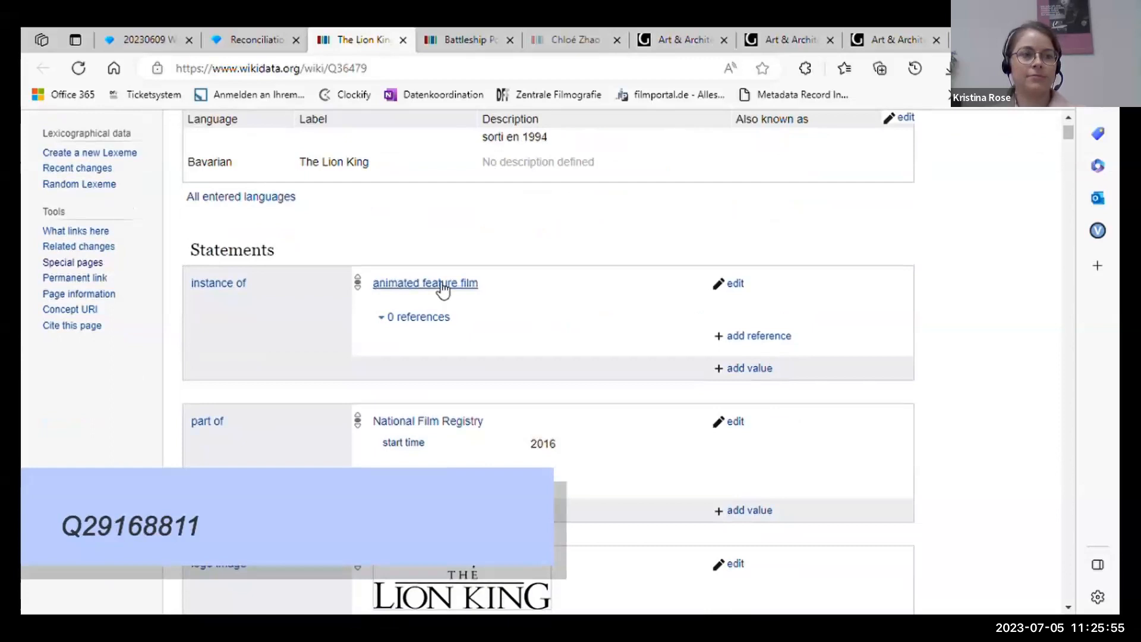
pyautogui.scroll(3, 258, 348)
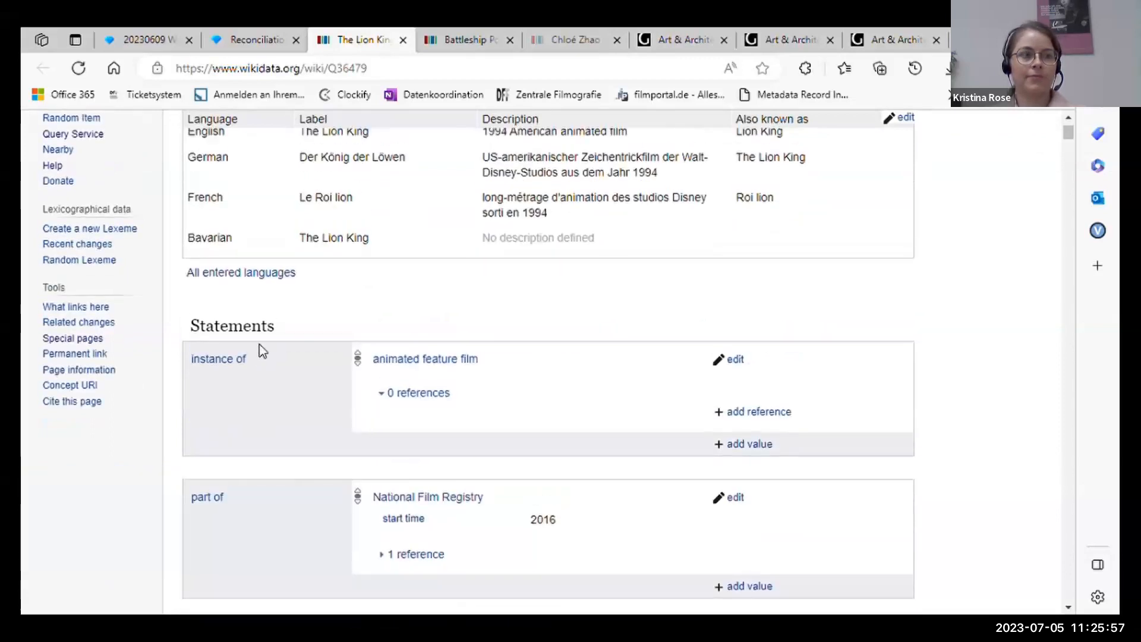
pyautogui.scroll(3, 274, 321)
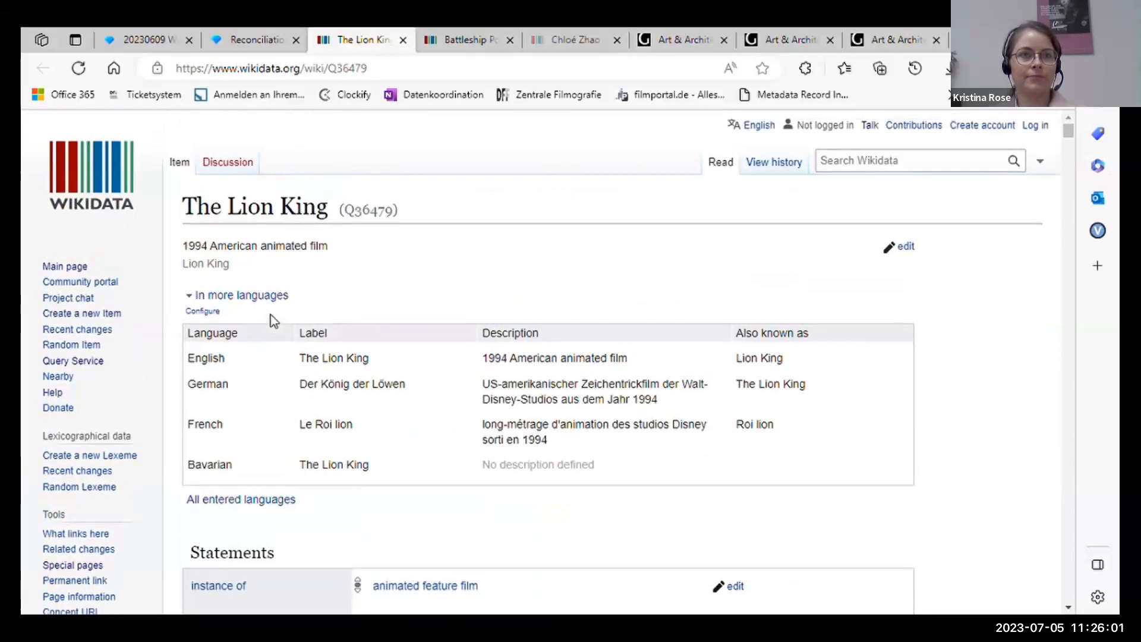
pyautogui.scroll(-3, 274, 321)
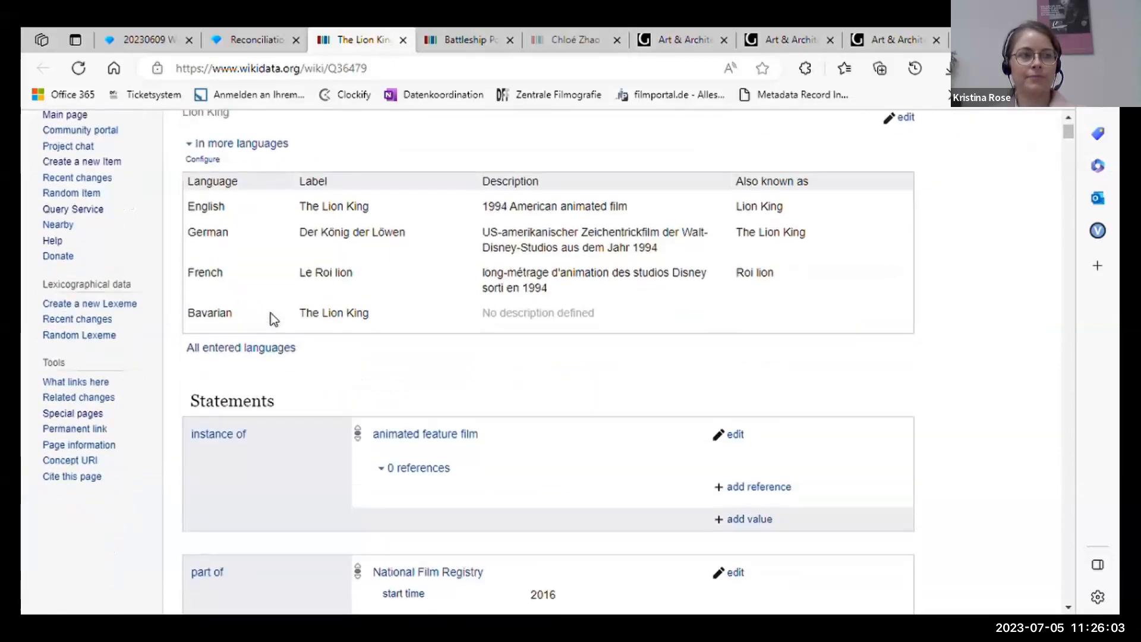
pyautogui.scroll(-2, 274, 320)
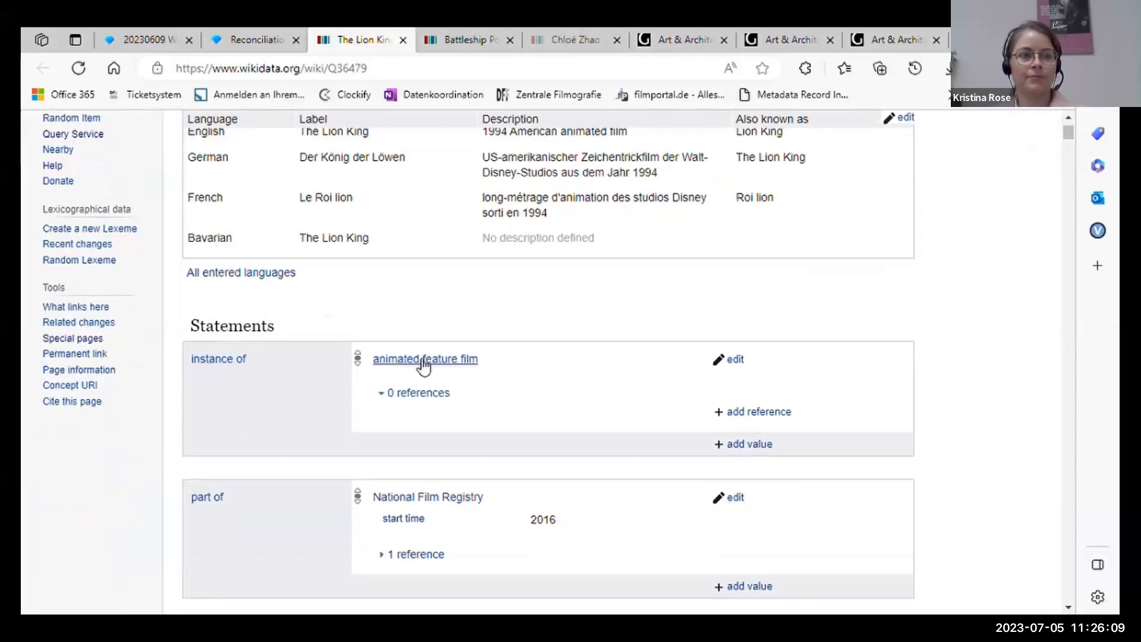
pyautogui.scroll(4, 294, 341)
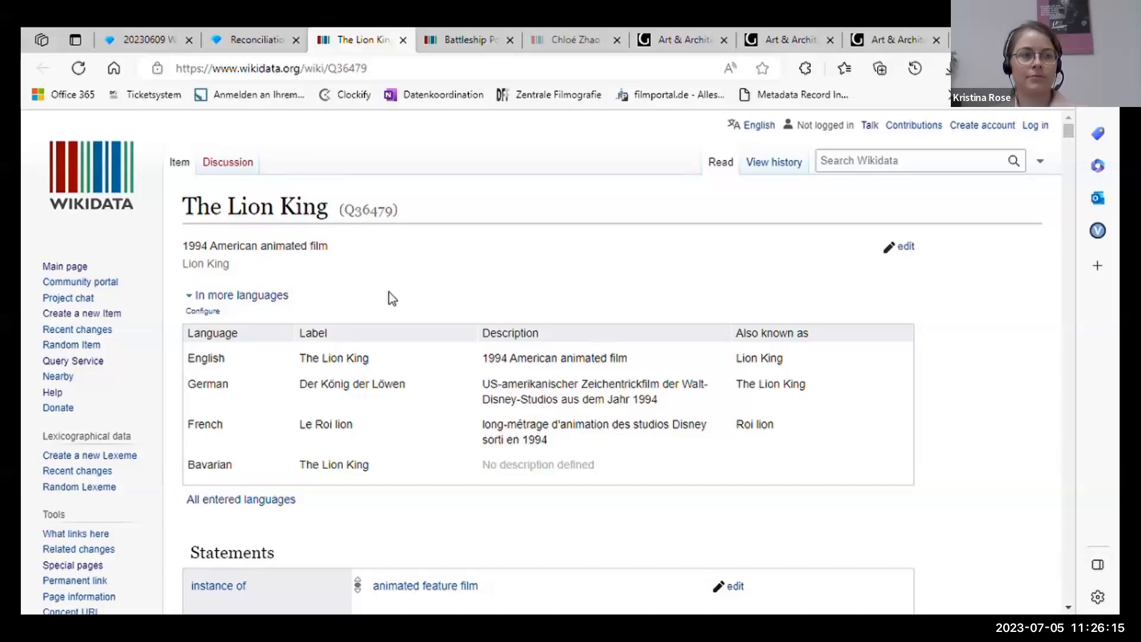
pyautogui.scroll(-5, 389, 291)
pyautogui.scroll(-1, 291, 335)
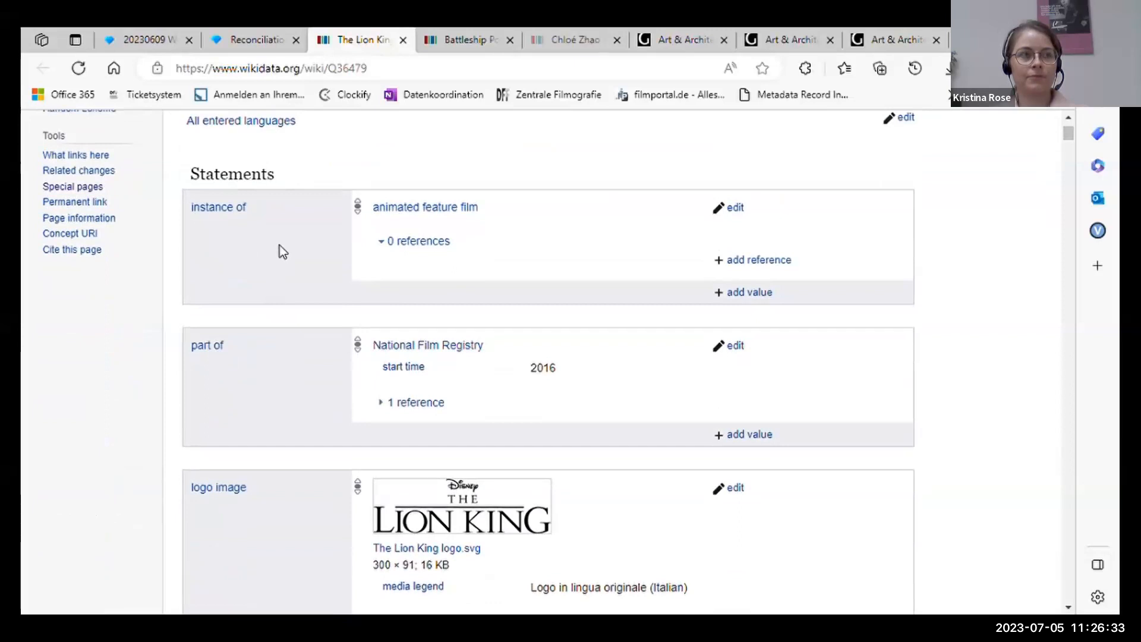
pyautogui.scroll(1, 290, 253)
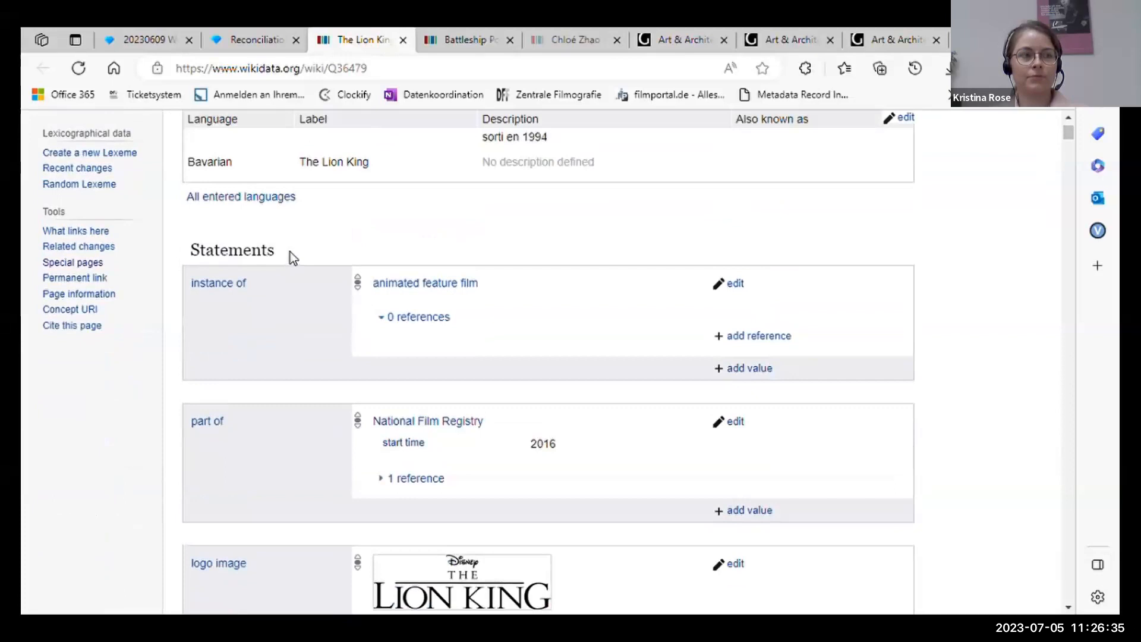
# Examine the film's statements from part of, logo image and title through based on, derivative work, series and main subject
pyautogui.scroll(-2, 290, 251)
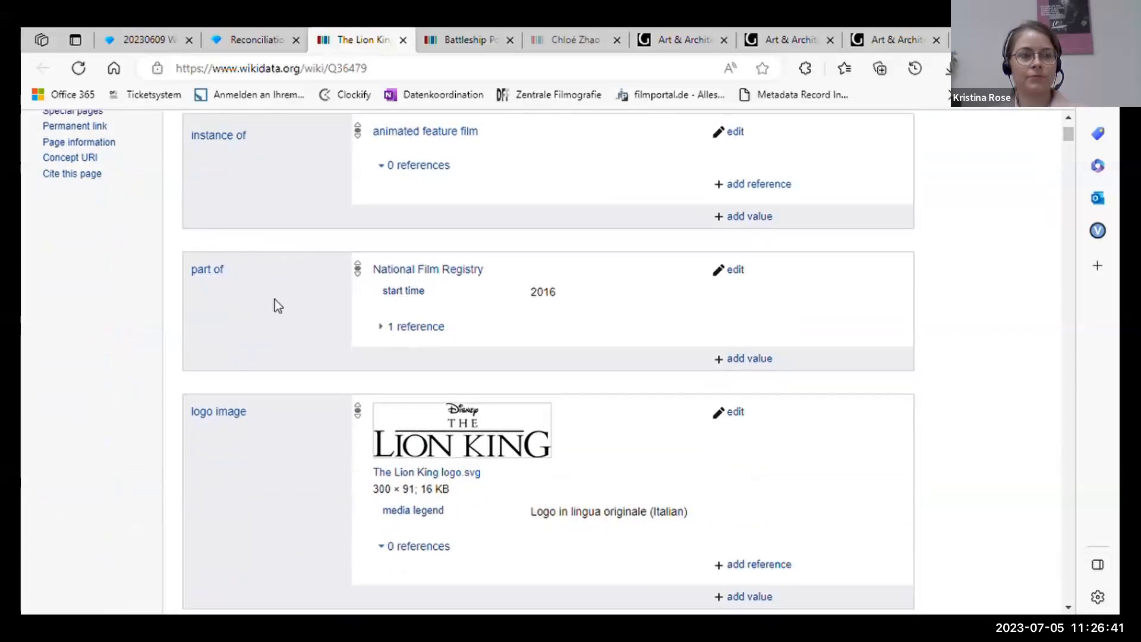
pyautogui.scroll(-2, 276, 305)
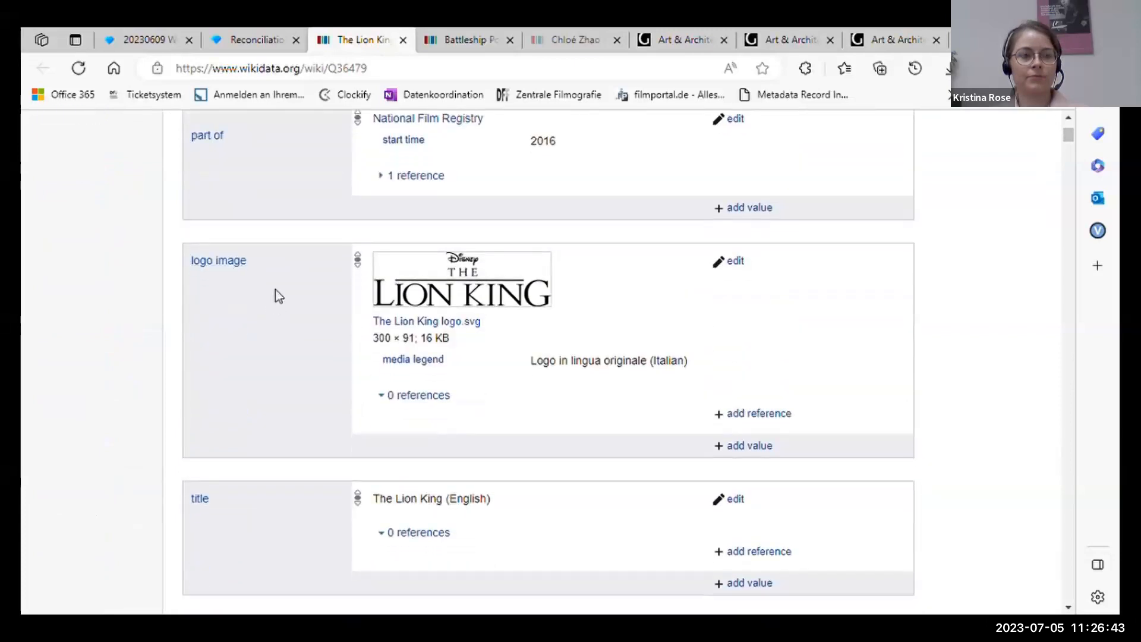
pyautogui.scroll(-3, 276, 290)
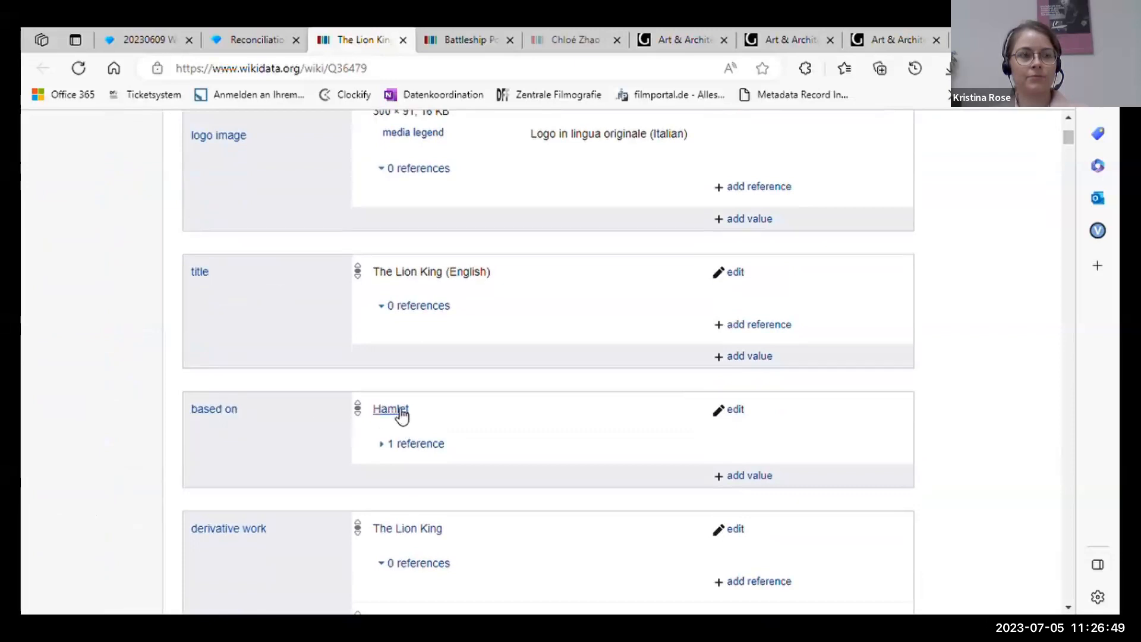
pyautogui.scroll(-4, 297, 404)
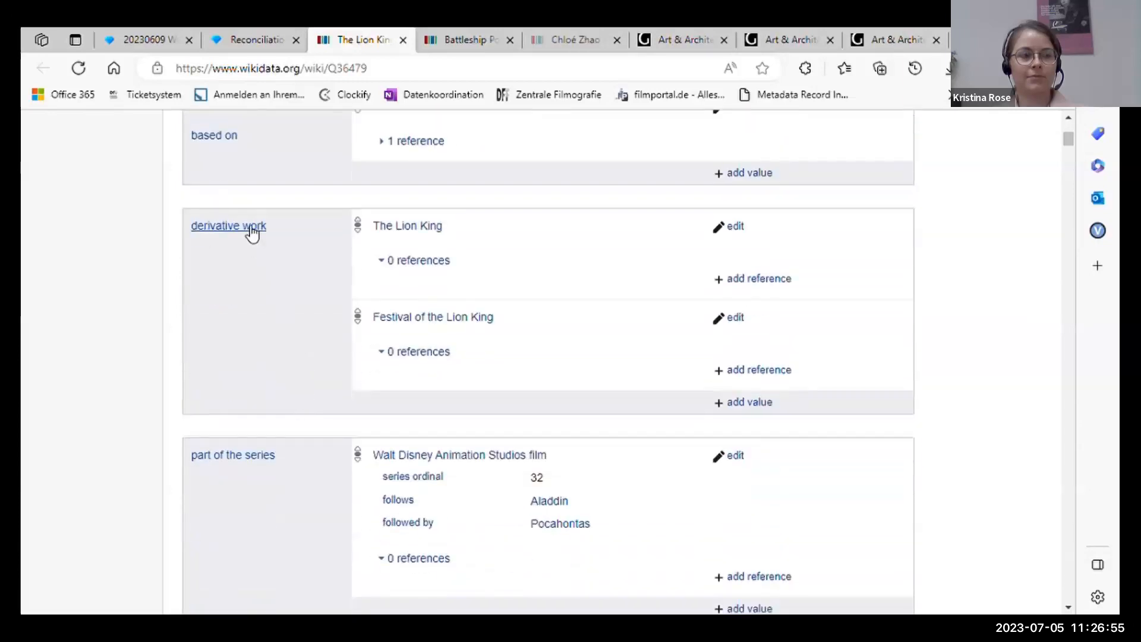
pyautogui.scroll(-4, 266, 319)
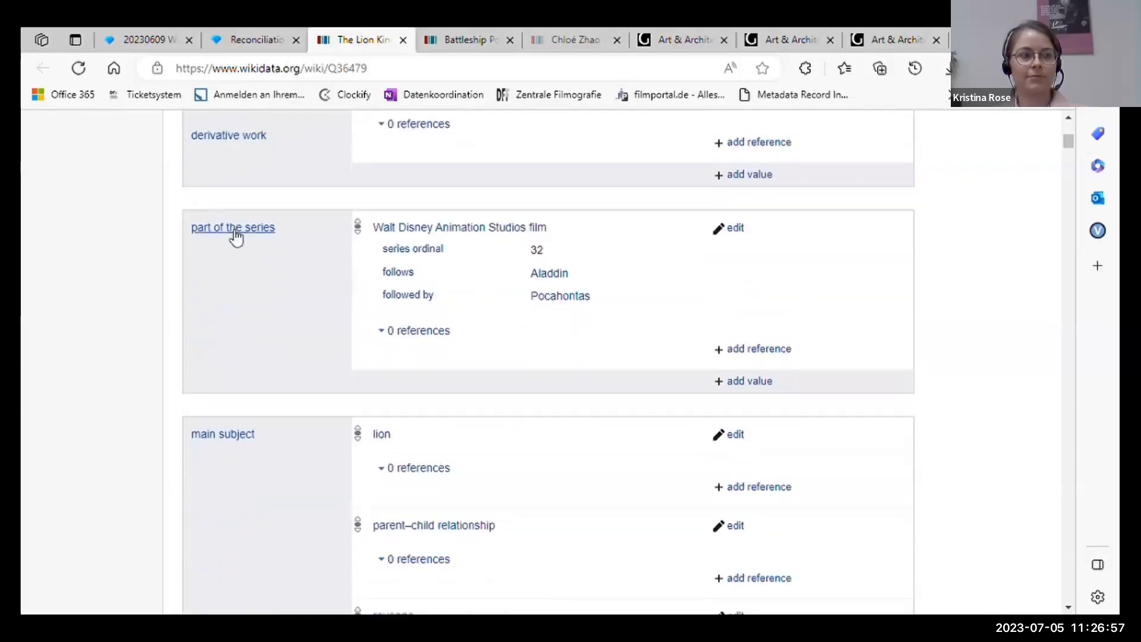
pyautogui.scroll(-5, 232, 244)
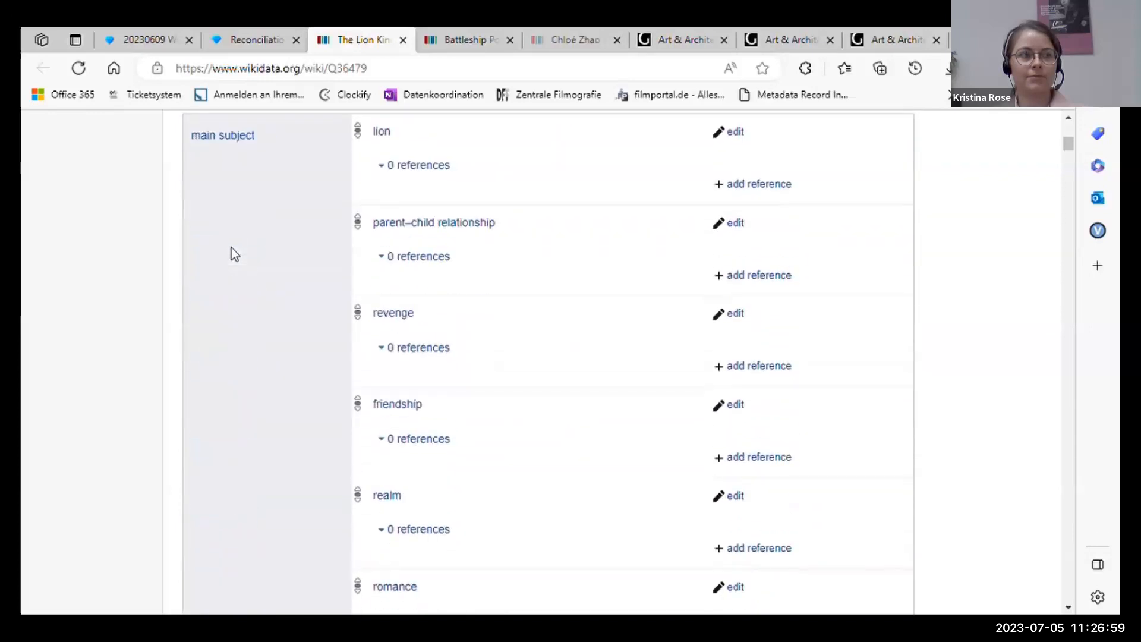
pyautogui.scroll(1, 231, 247)
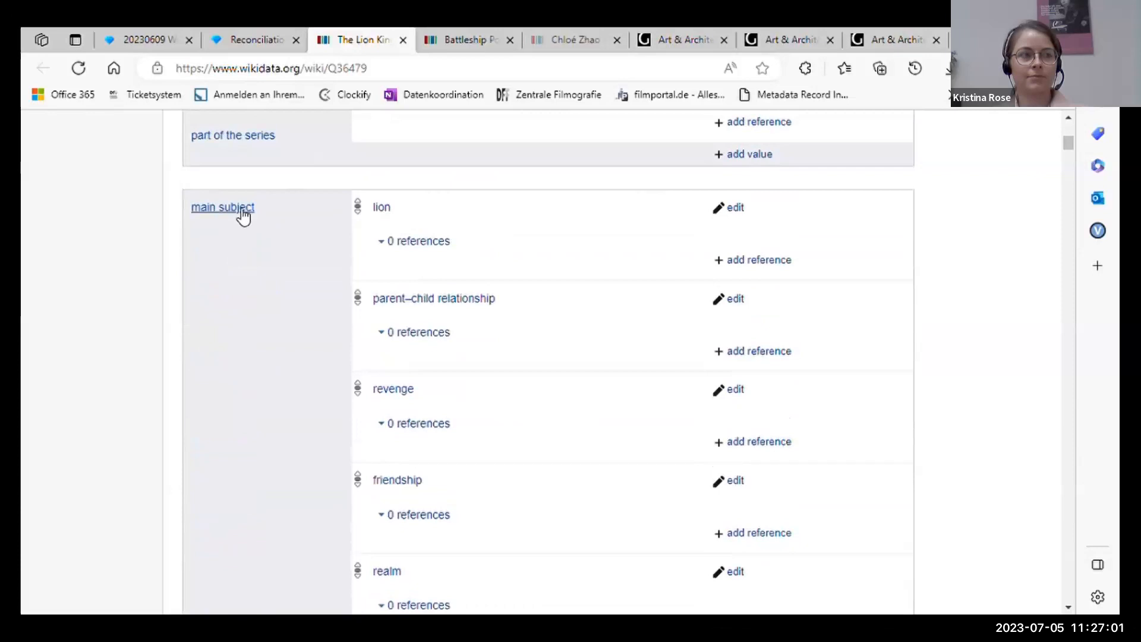
pyautogui.scroll(-2, 389, 229)
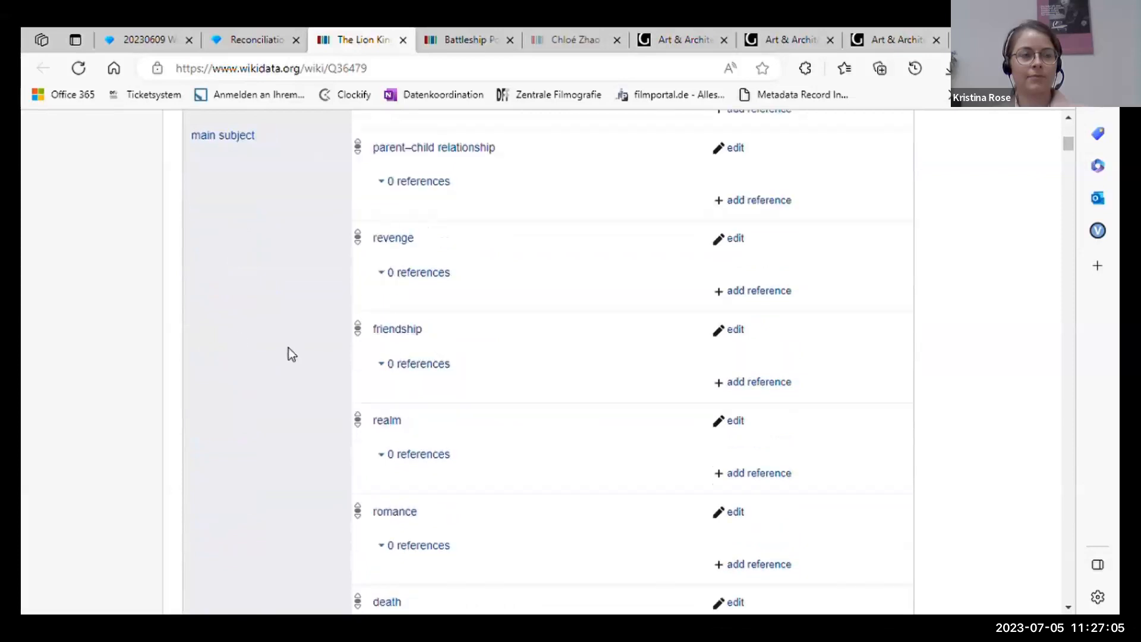
pyautogui.scroll(-6, 288, 351)
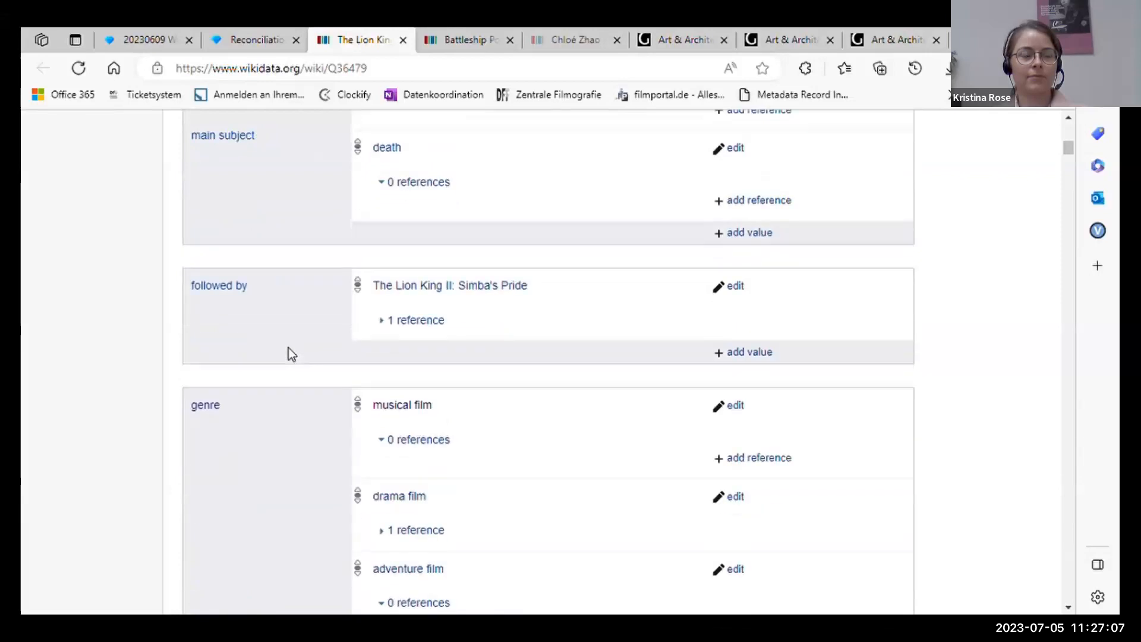
# Examine the genre, country of origin, original language and publication date statements, including their qualifiers and references
pyautogui.scroll(-3, 288, 350)
pyautogui.scroll(-3, 271, 314)
pyautogui.scroll(-3, 256, 313)
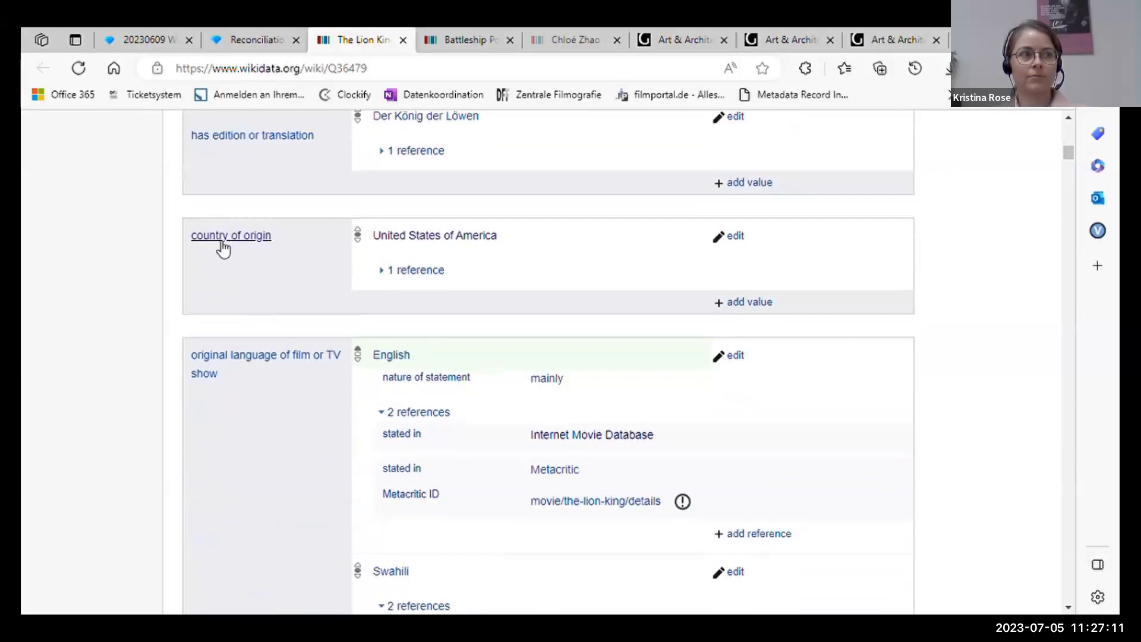
pyautogui.scroll(-3, 287, 279)
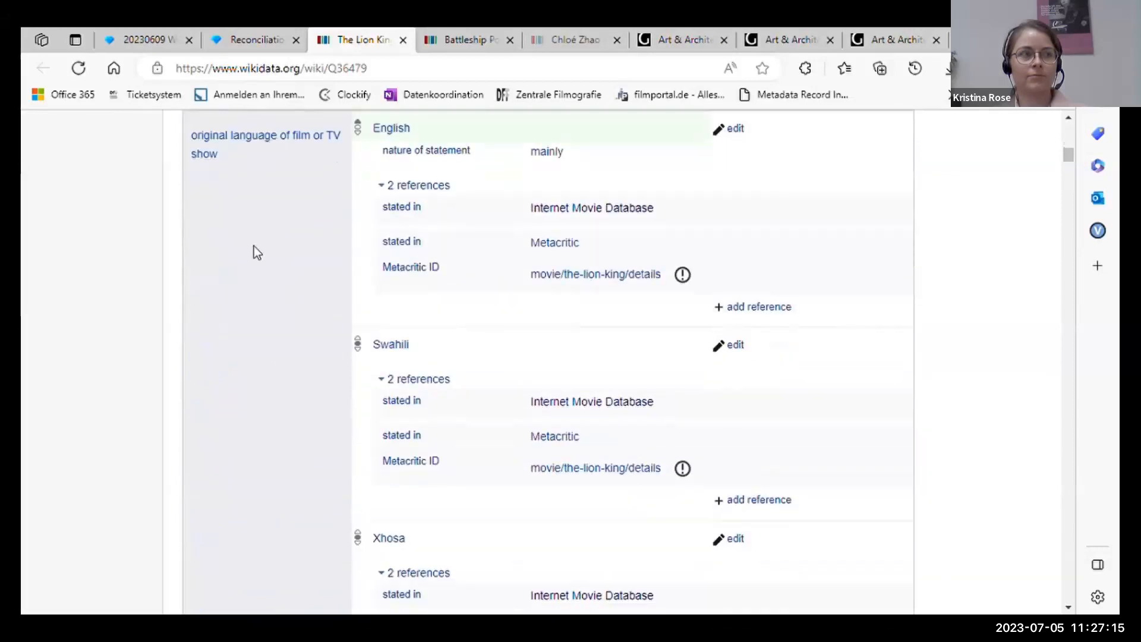
pyautogui.scroll(-5, 253, 247)
pyautogui.scroll(-5, 252, 246)
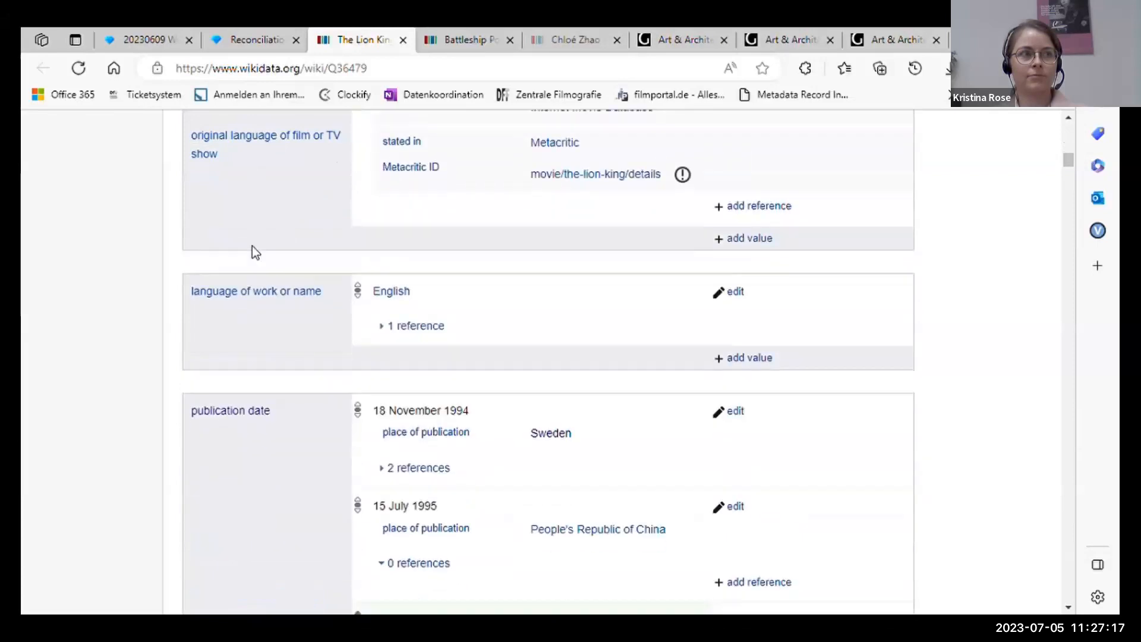
pyautogui.scroll(-2, 252, 246)
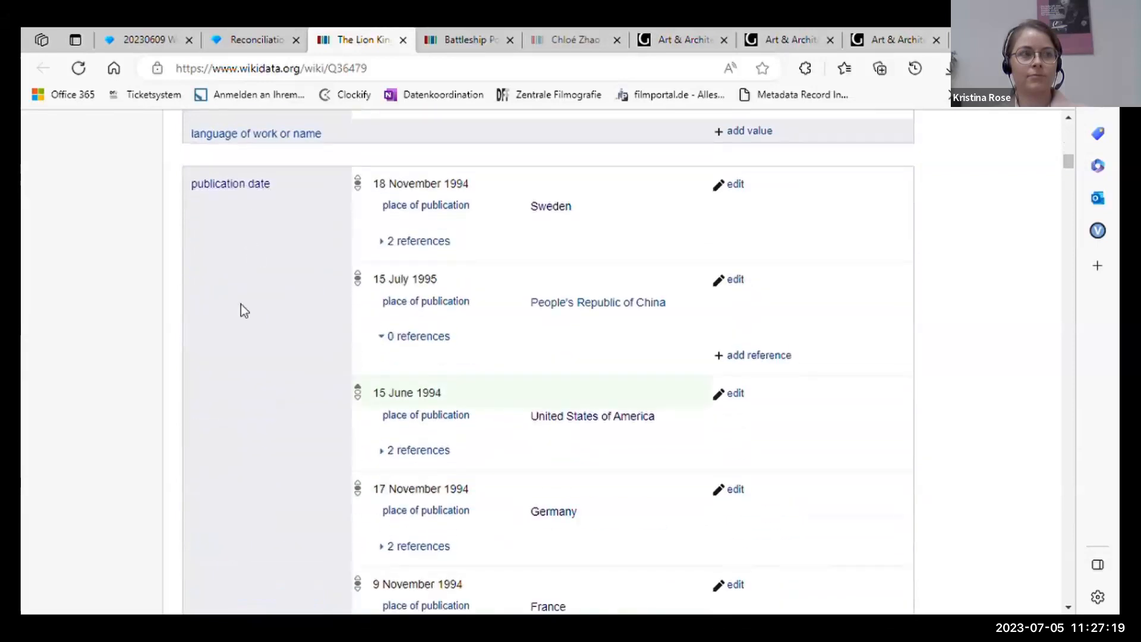
# Examine the film's contributor statements, covering director, screenwriter, voice actor and storyboard artist
pyautogui.scroll(-9, 240, 305)
pyautogui.scroll(-3, 241, 304)
pyautogui.scroll(-1, 241, 304)
pyautogui.scroll(1, 238, 291)
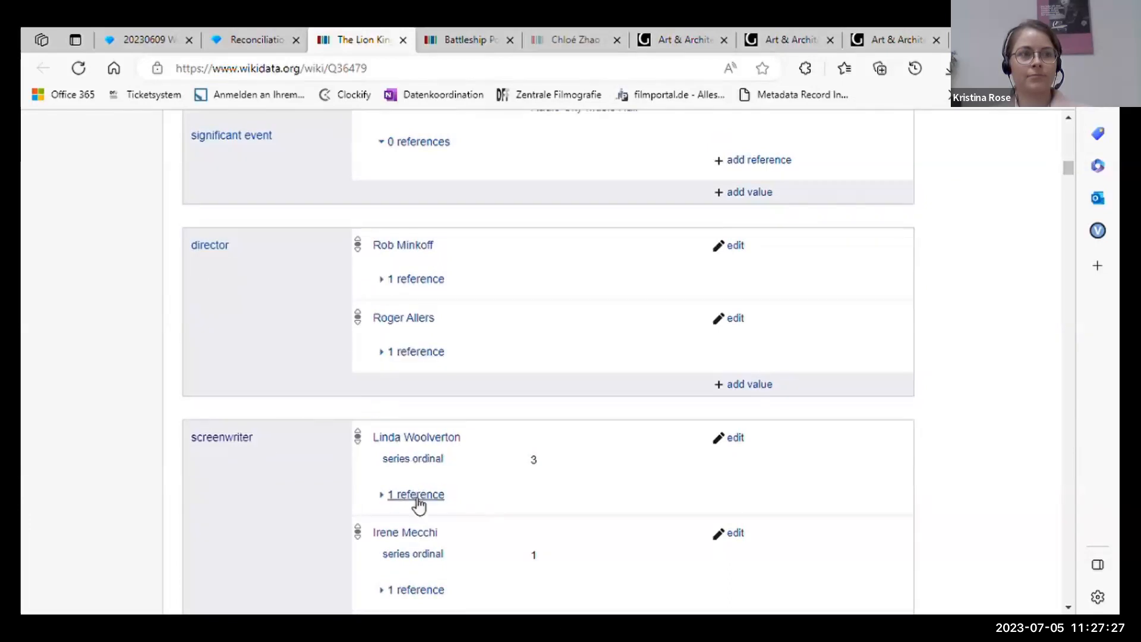
pyautogui.scroll(-4, 303, 347)
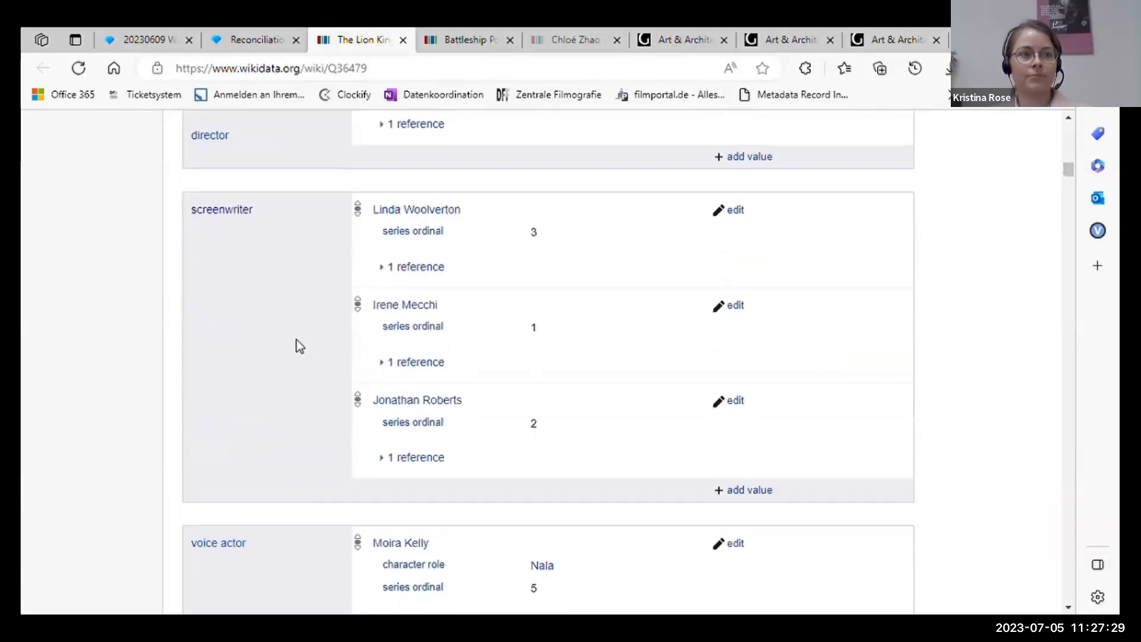
pyautogui.scroll(-4, 299, 346)
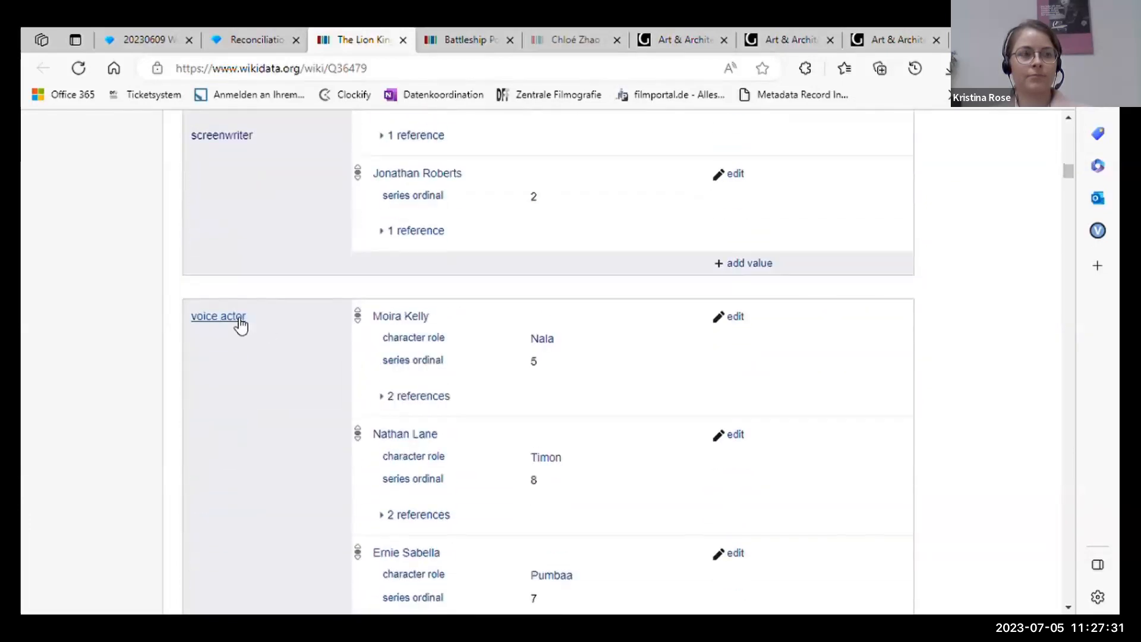
pyautogui.scroll(-20, 266, 396)
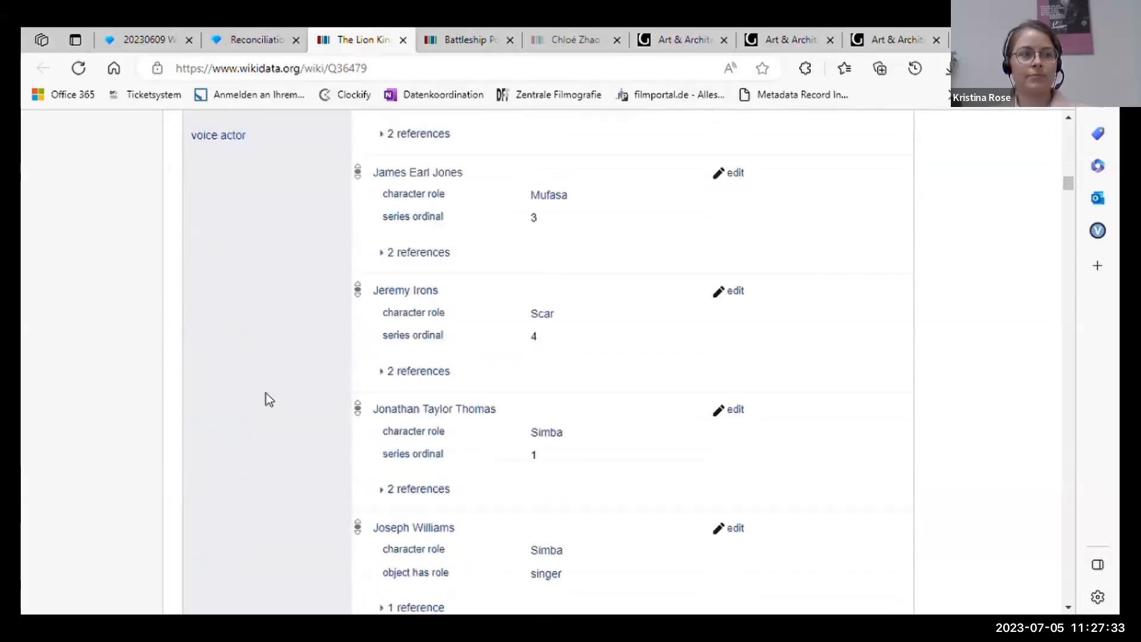
pyautogui.scroll(-20, 265, 393)
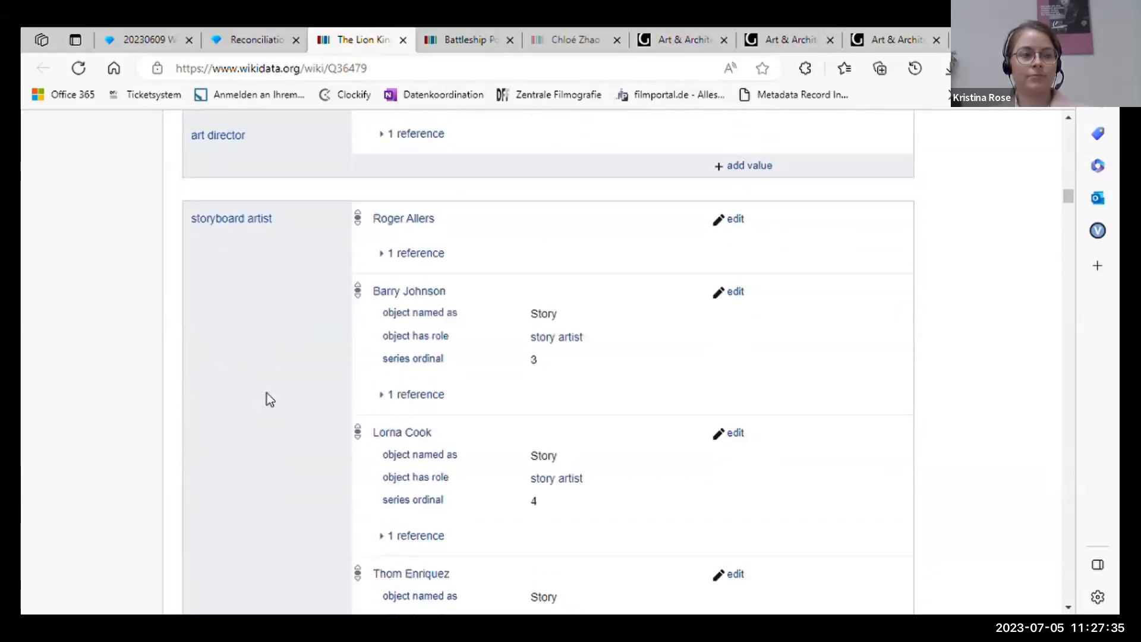
pyautogui.scroll(-20, 266, 394)
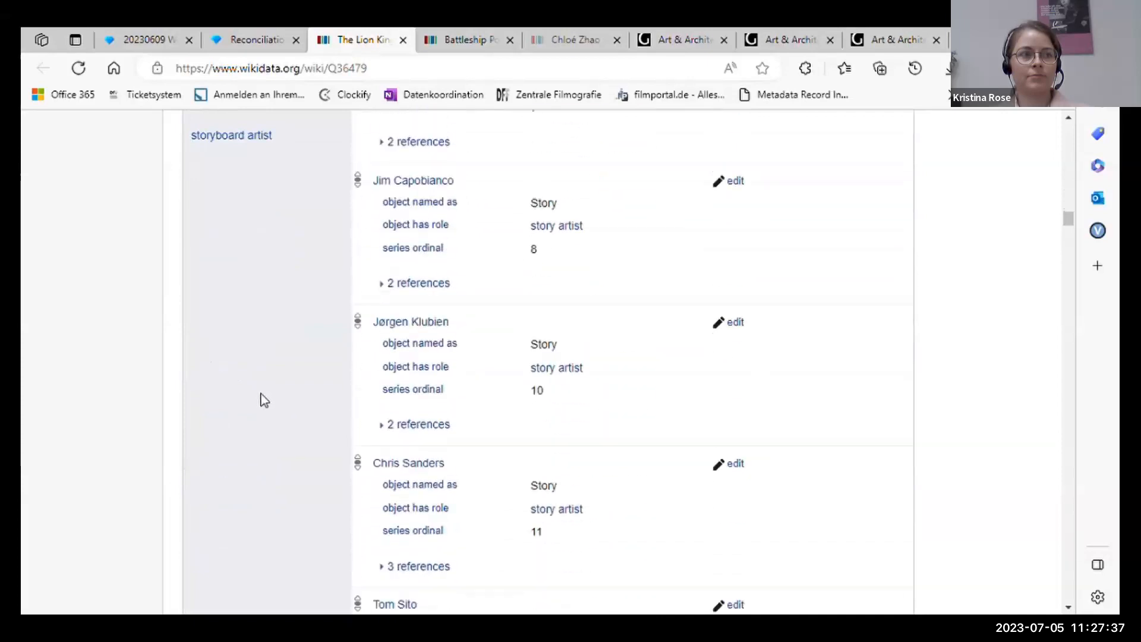
# Examine the Identifiers section of The Lion King's page, from ISAN, VIAF ID and GND ID to the film database IDs
pyautogui.moveTo(1073, 227); pyautogui.dragTo(1069, 468)
pyautogui.scroll(12, 529, 233)
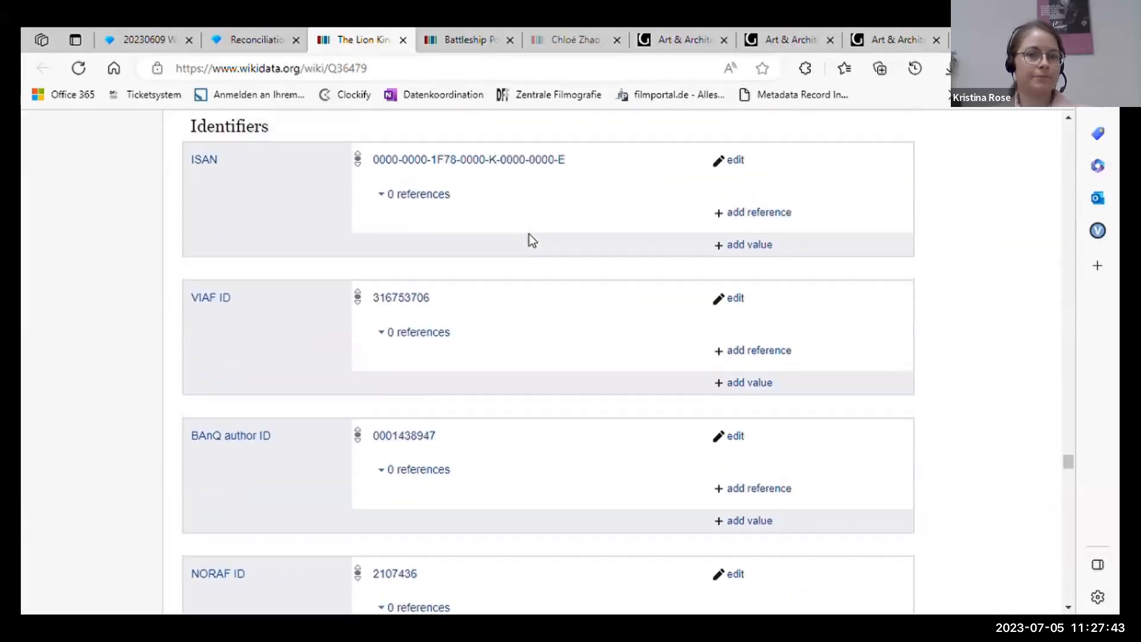
pyautogui.scroll(-6, 529, 234)
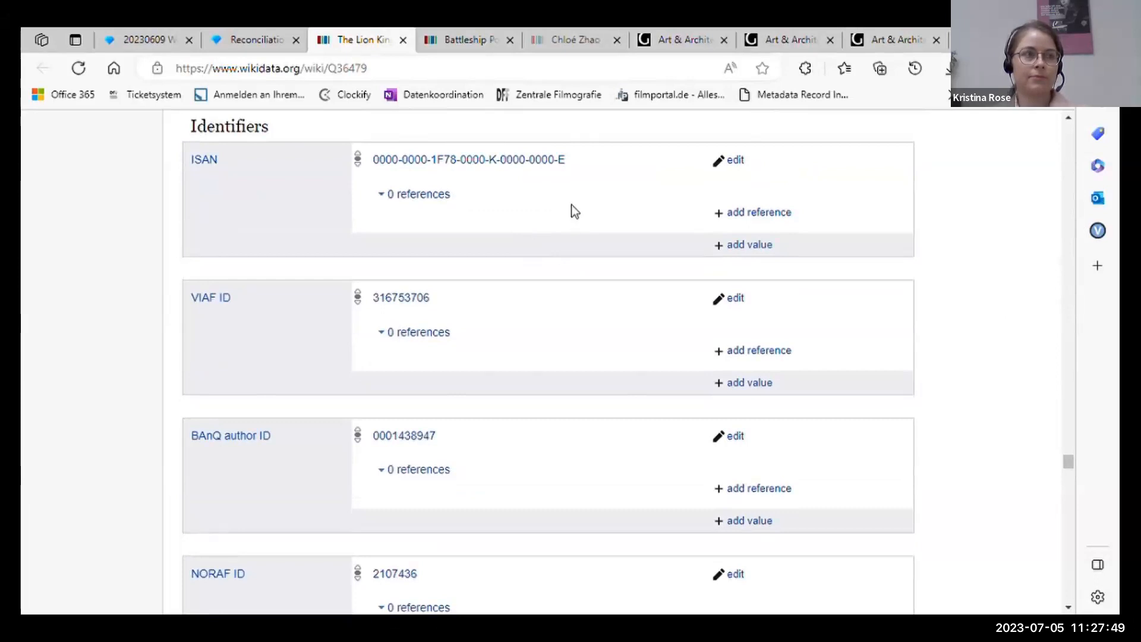
pyautogui.doubleClick(334, 72)
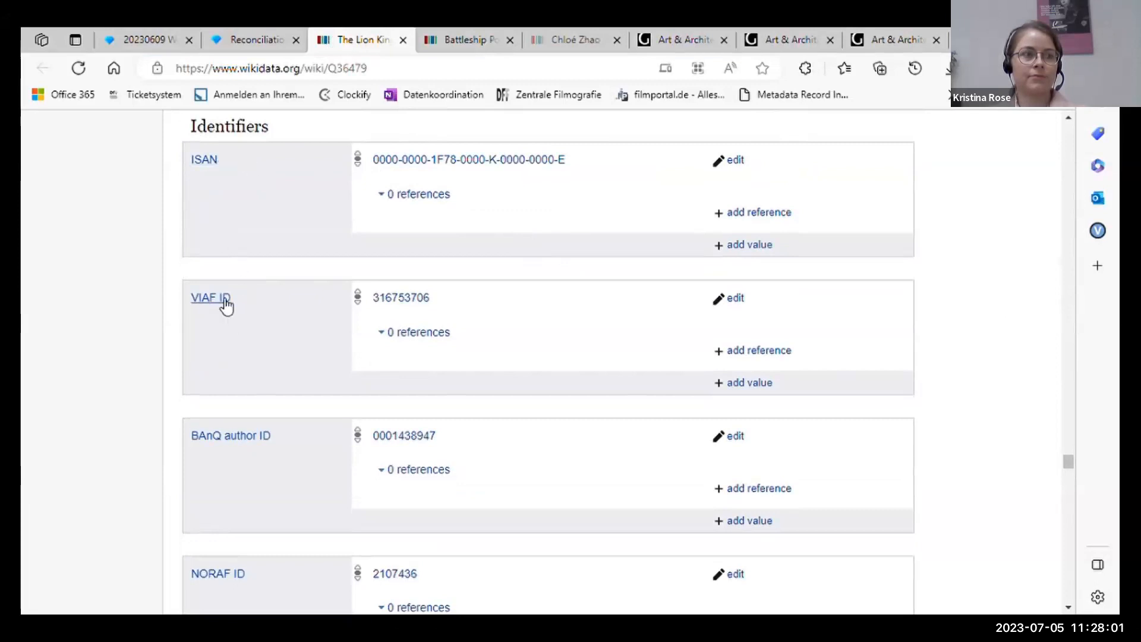
pyautogui.scroll(-7, 279, 331)
pyautogui.scroll(-5, 275, 330)
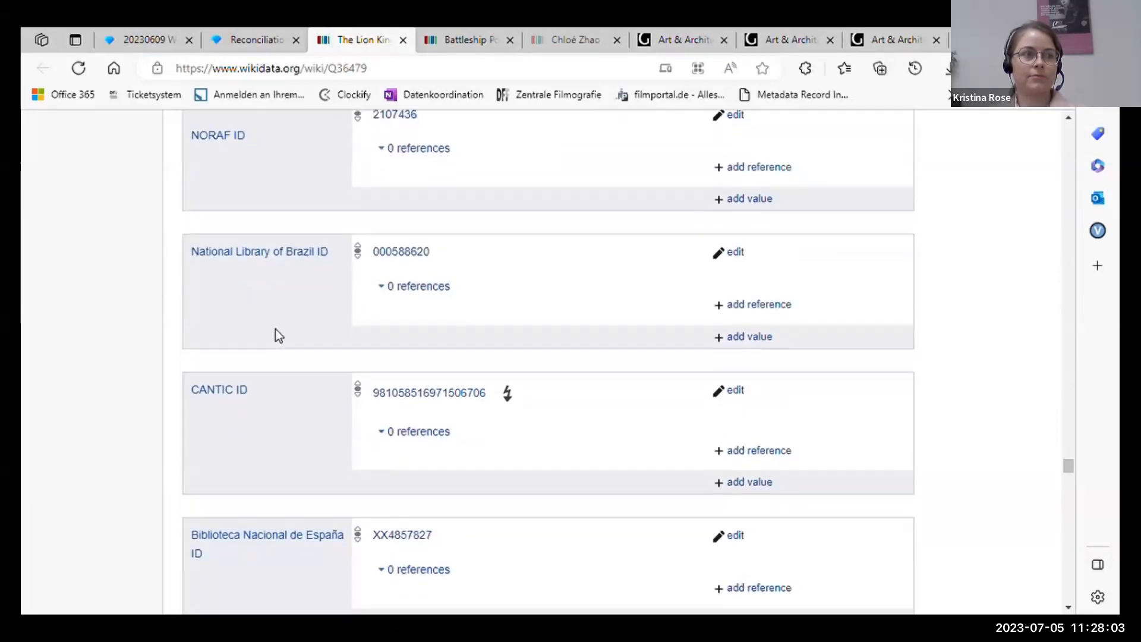
pyautogui.scroll(-2, 275, 330)
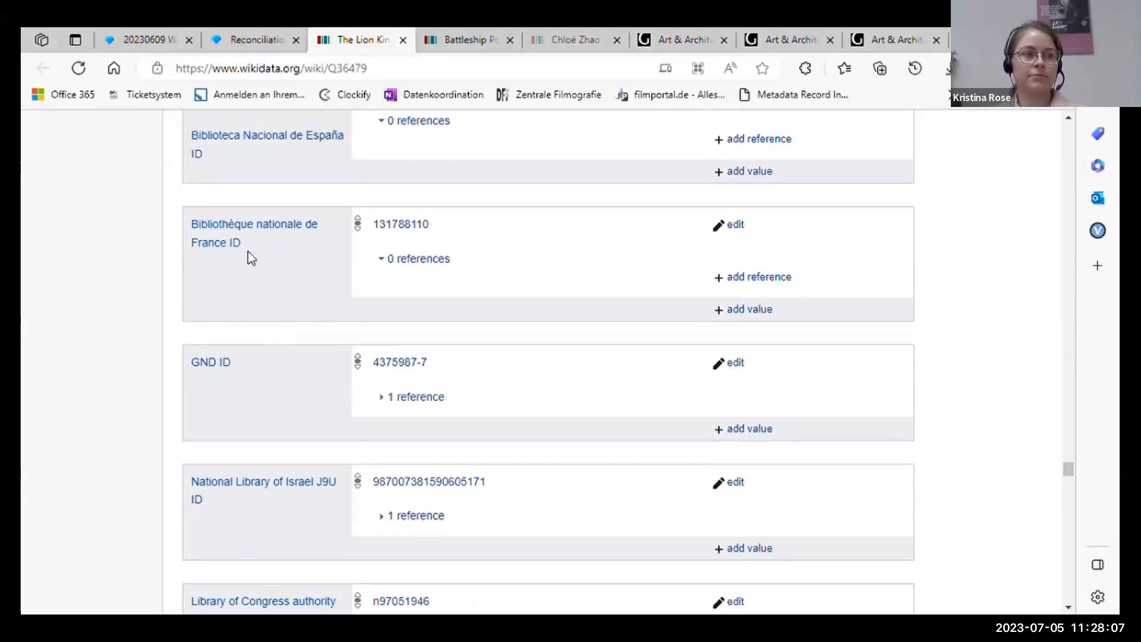
pyautogui.scroll(-8, 280, 352)
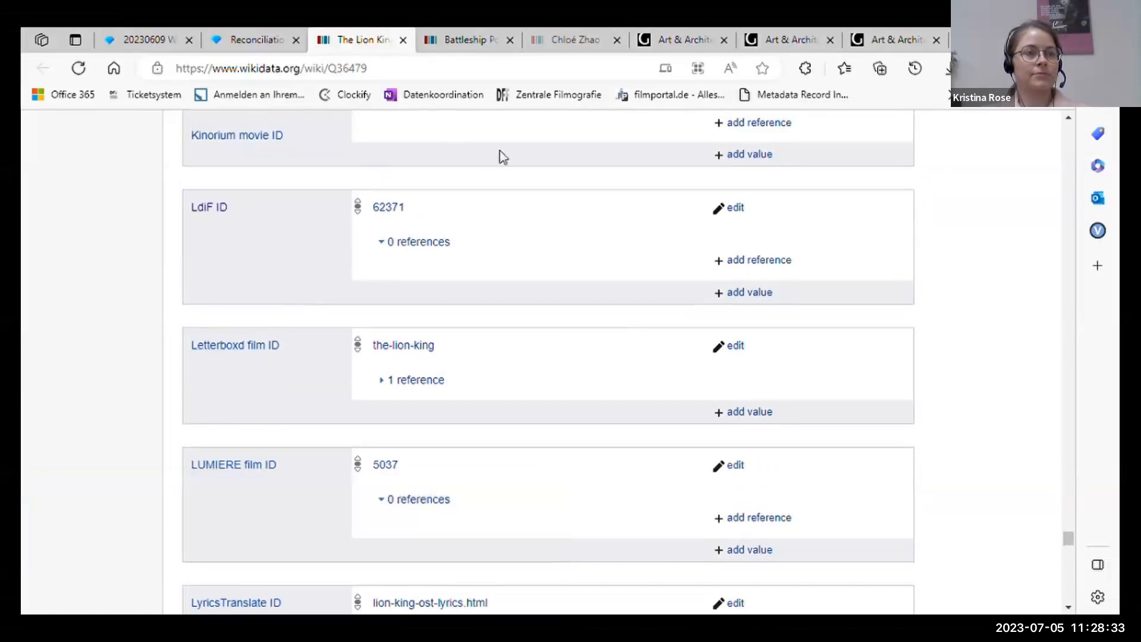
# Open the Battleship Potemkin item on Wikidata and examine its labels, descriptions, film poster, image, video and title statements
pyautogui.click(468, 40)
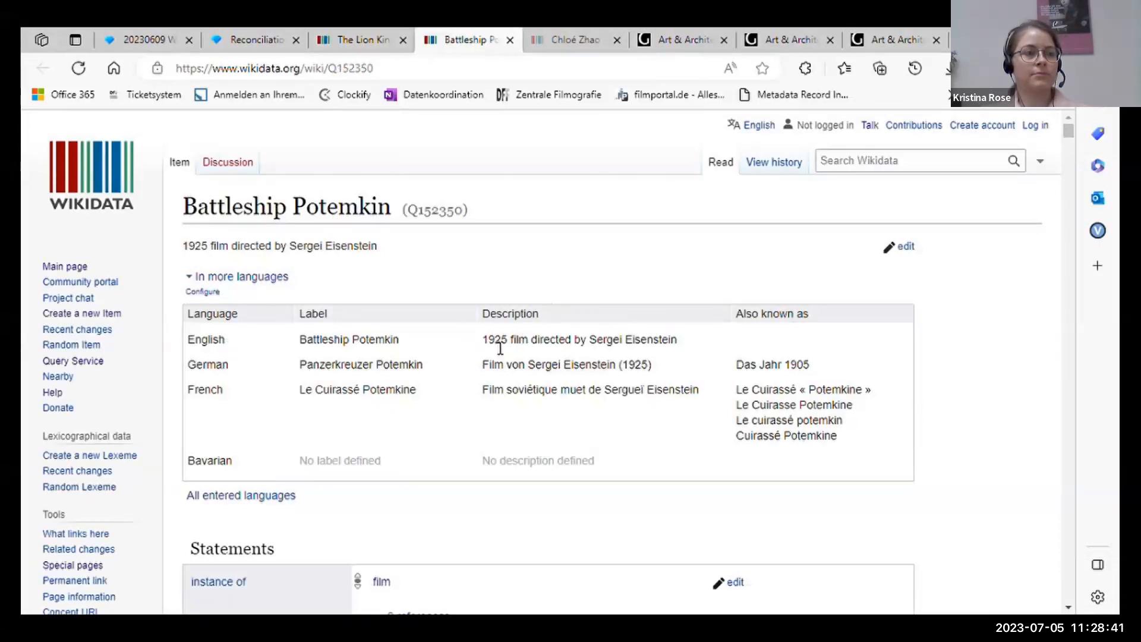
pyautogui.scroll(-1, 381, 353)
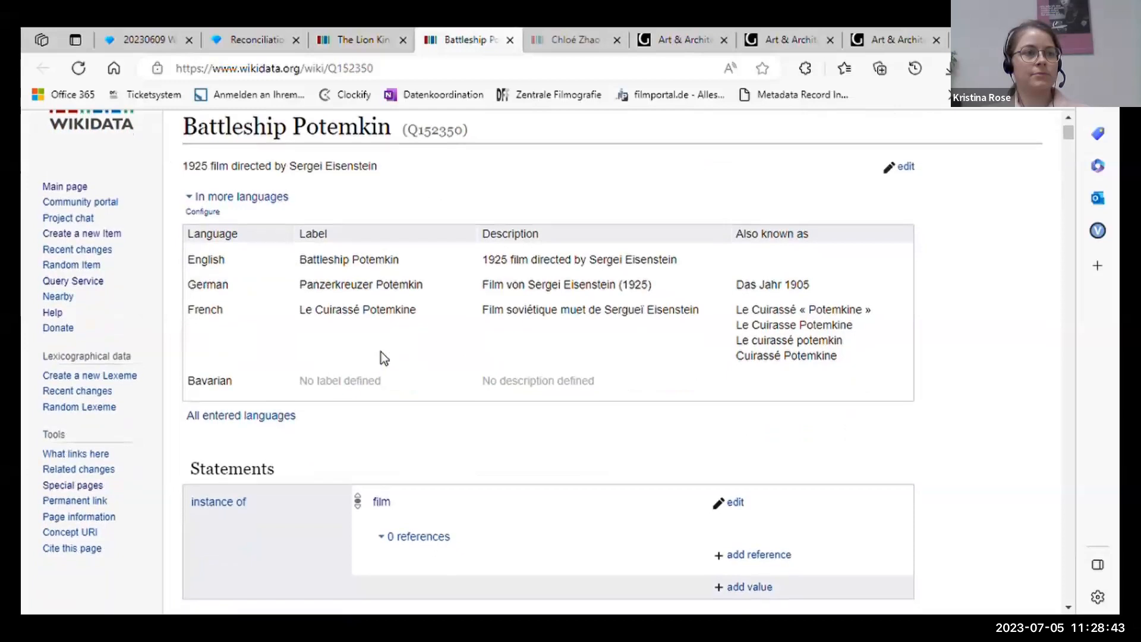
pyautogui.scroll(-5, 380, 357)
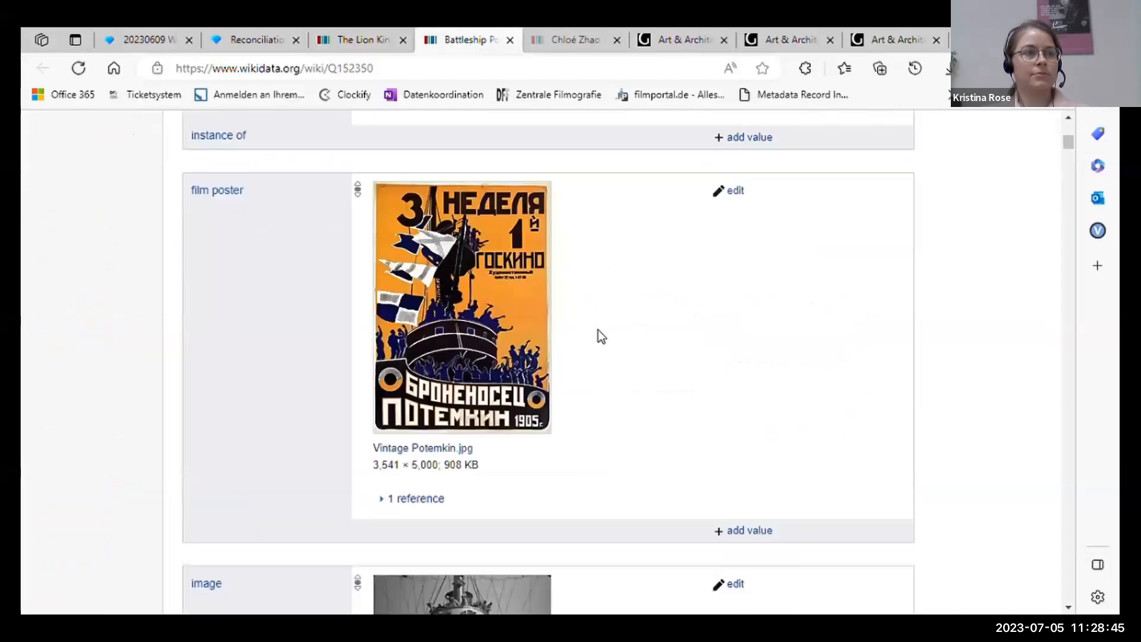
pyautogui.scroll(-2, 599, 336)
pyautogui.scroll(-3, 599, 336)
pyautogui.scroll(-3, 598, 329)
pyautogui.scroll(-5, 598, 326)
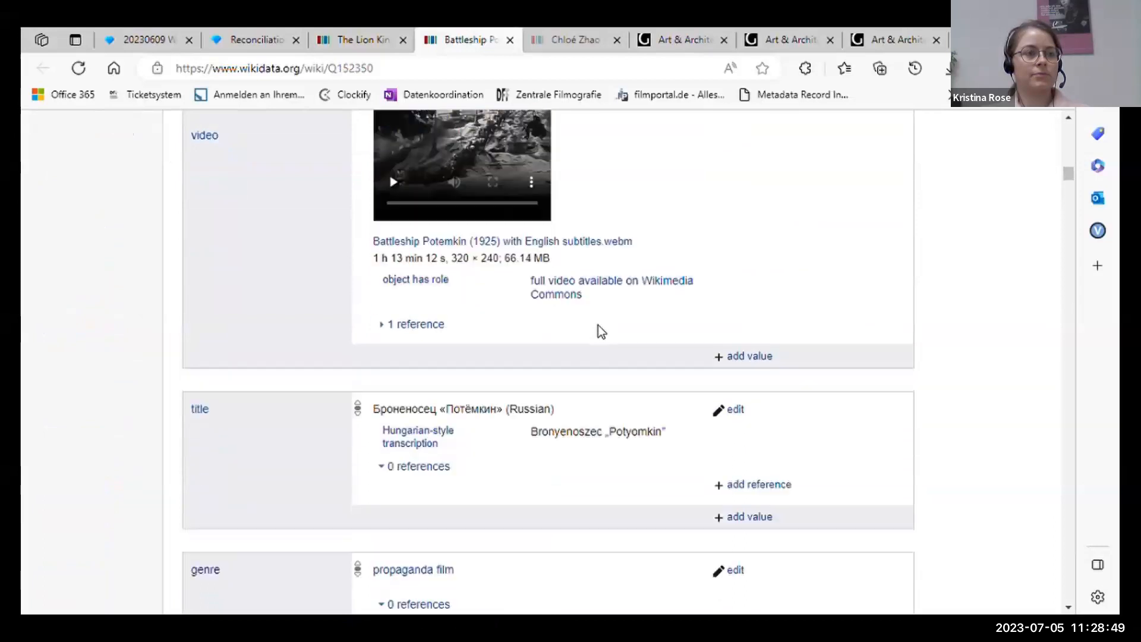
# Examine the film's statements from genre, country of origin, original language and publication date through duration, color and review score
pyautogui.scroll(-5, 598, 326)
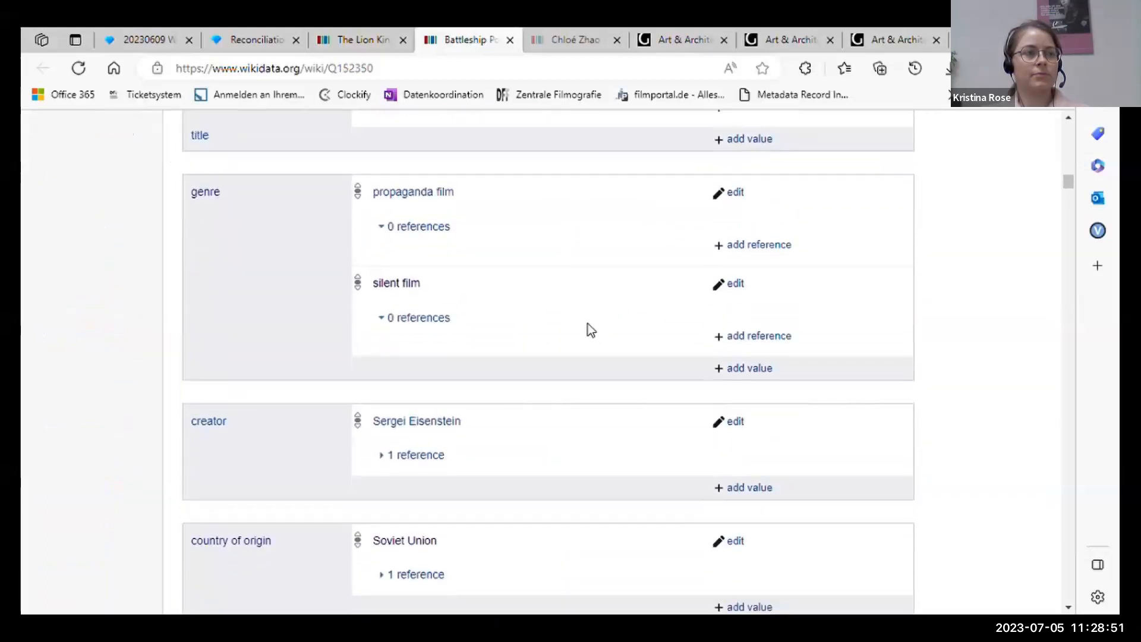
pyautogui.scroll(-6, 587, 323)
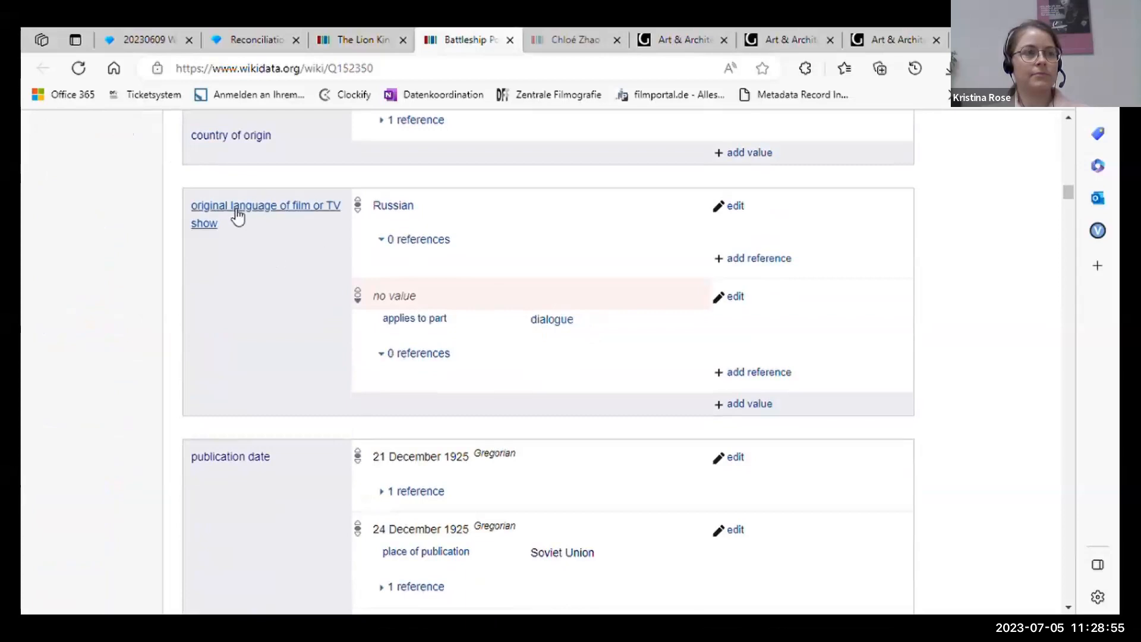
pyautogui.scroll(-4, 270, 262)
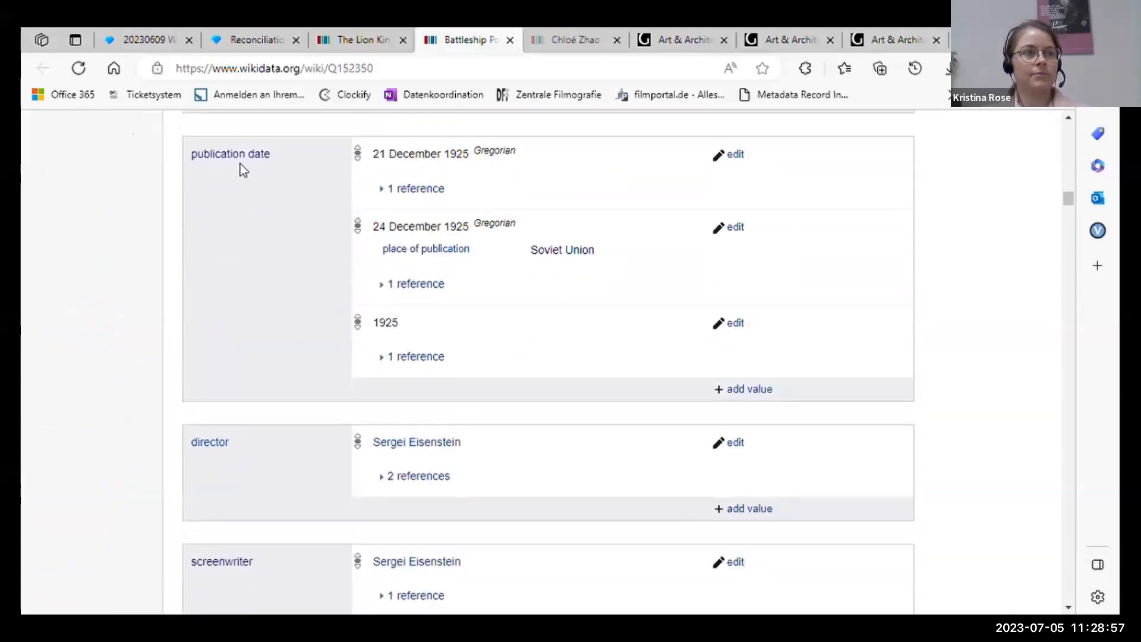
pyautogui.scroll(-15, 284, 294)
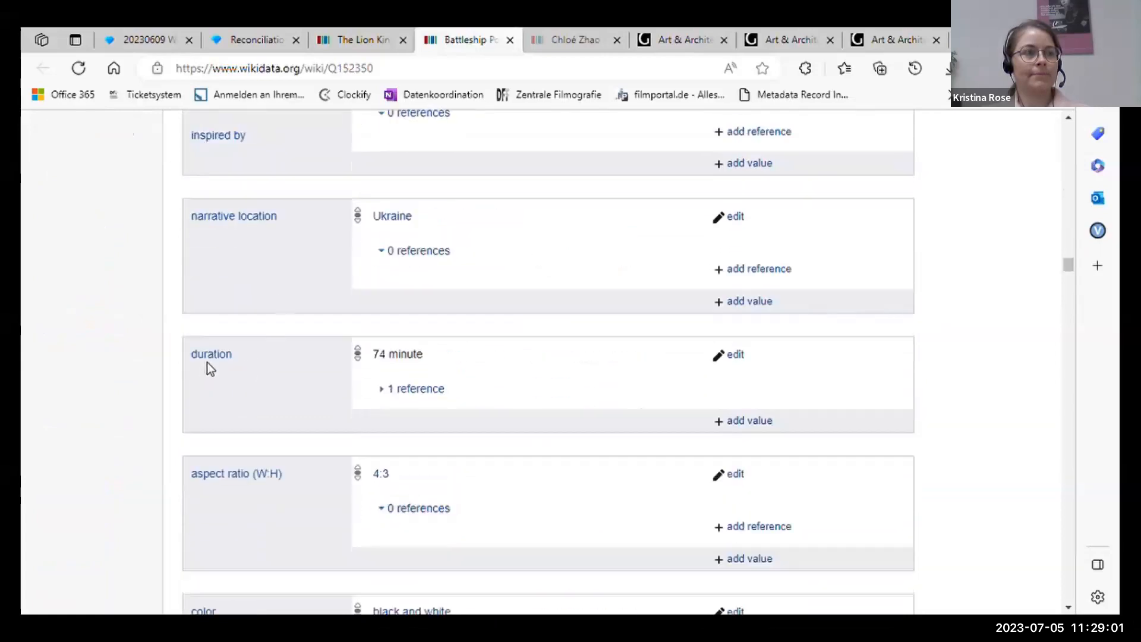
pyautogui.scroll(-3, 206, 362)
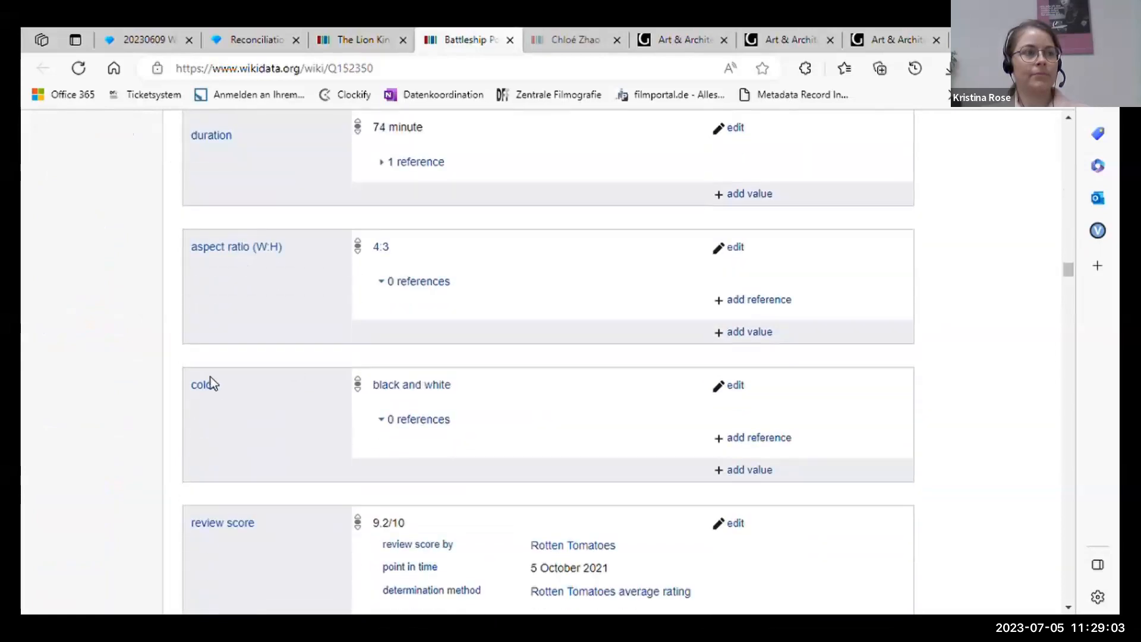
pyautogui.scroll(-5, 287, 419)
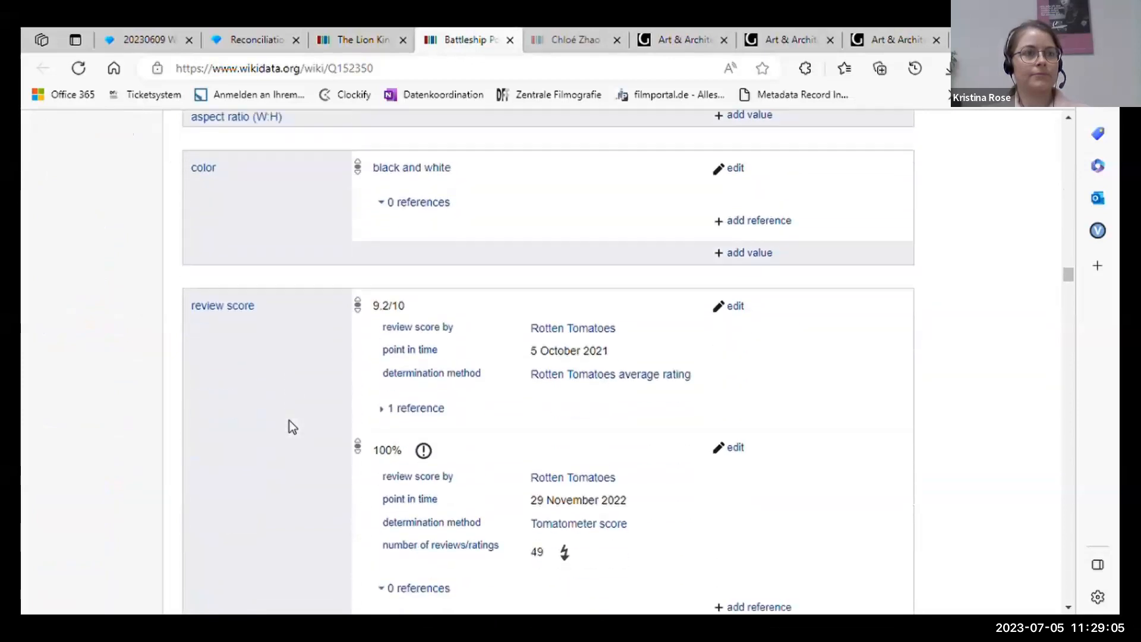
# Review the Battleship Potemkin statements in reverse, from director of photography, cast member and screenwriter back to original language, title and video
pyautogui.scroll(6, 290, 419)
pyautogui.scroll(10, 290, 417)
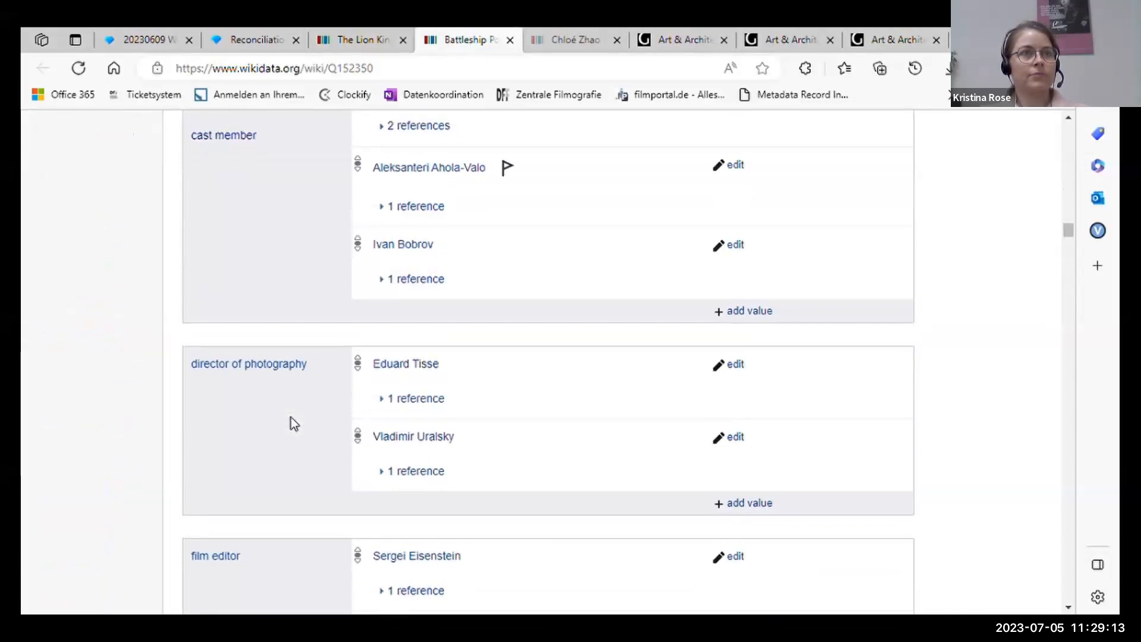
pyautogui.scroll(15, 291, 418)
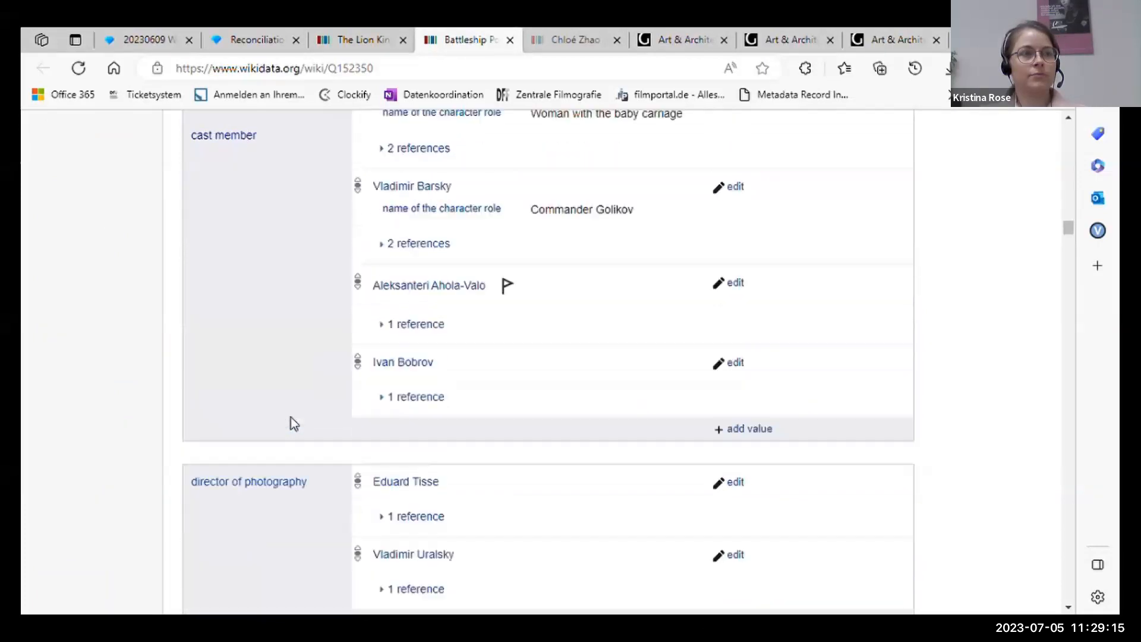
pyautogui.scroll(4, 290, 418)
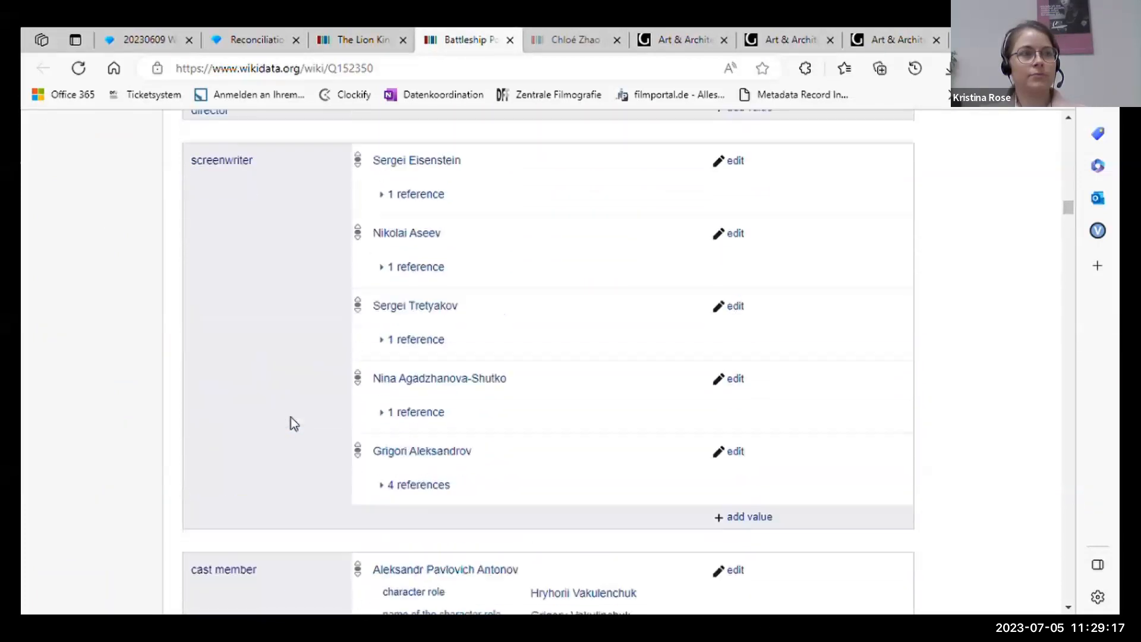
pyautogui.scroll(10, 290, 418)
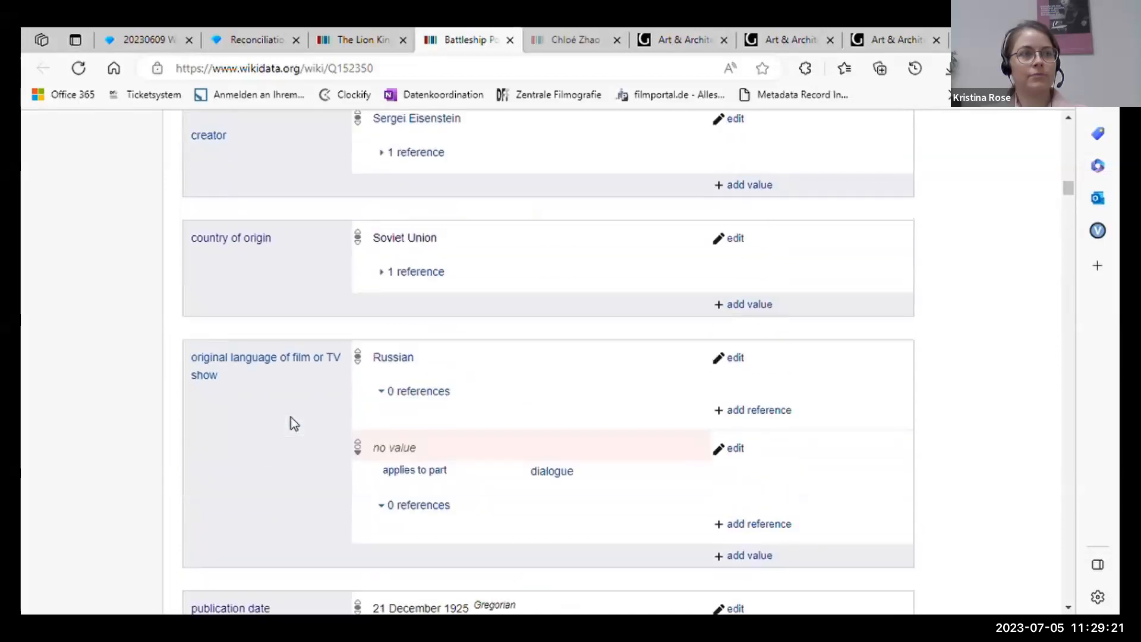
pyautogui.scroll(12, 290, 420)
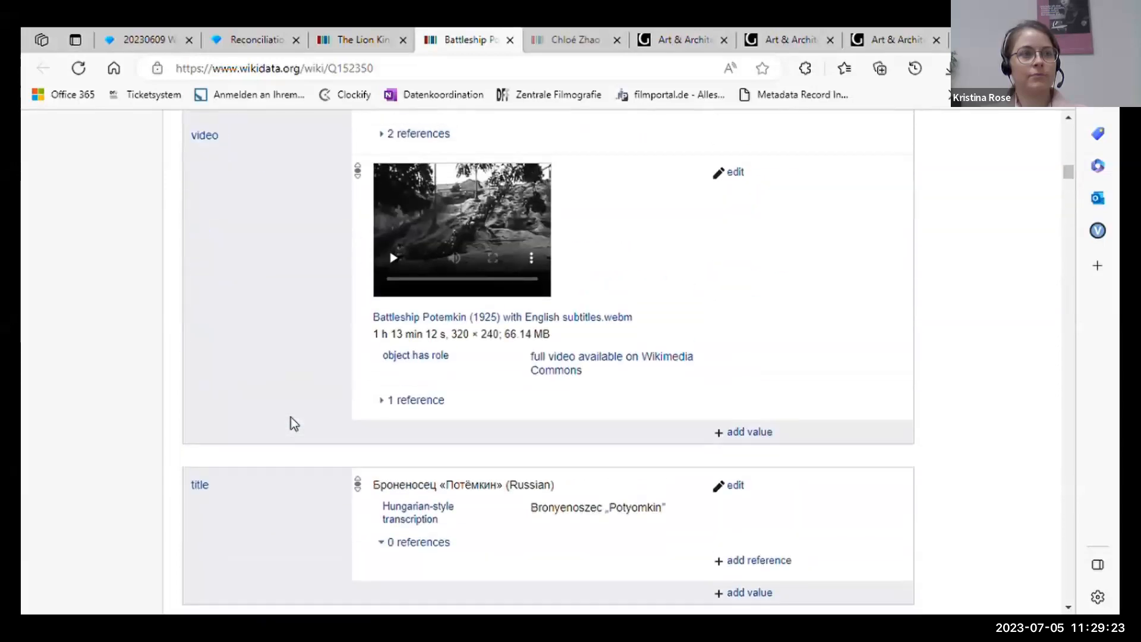
pyautogui.scroll(15, 291, 421)
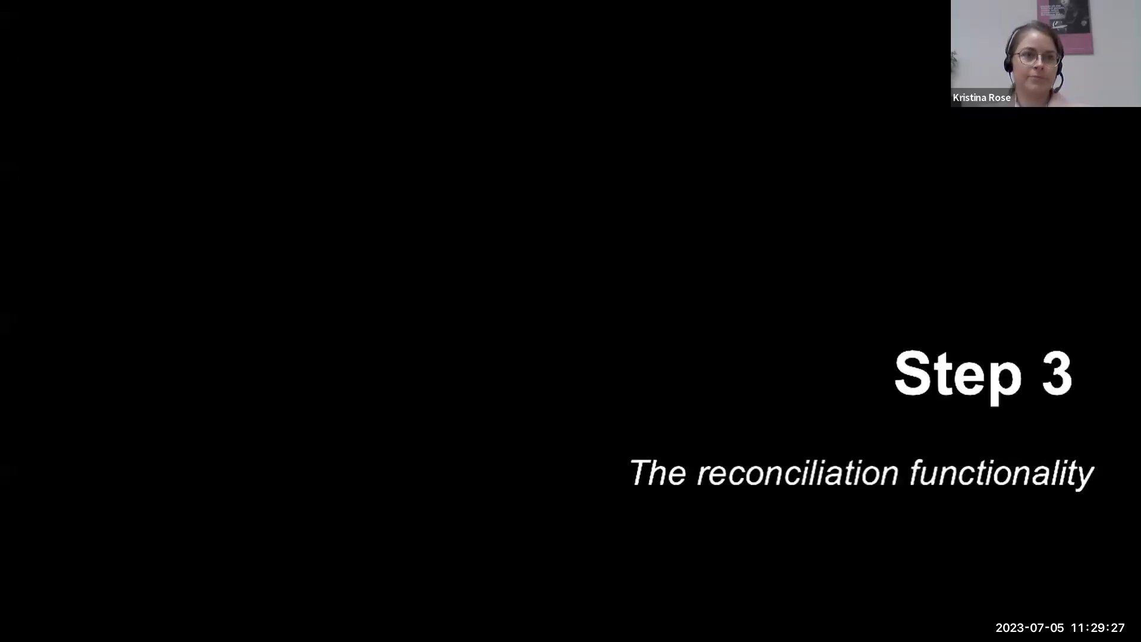
pyautogui.moveTo(798, 233)
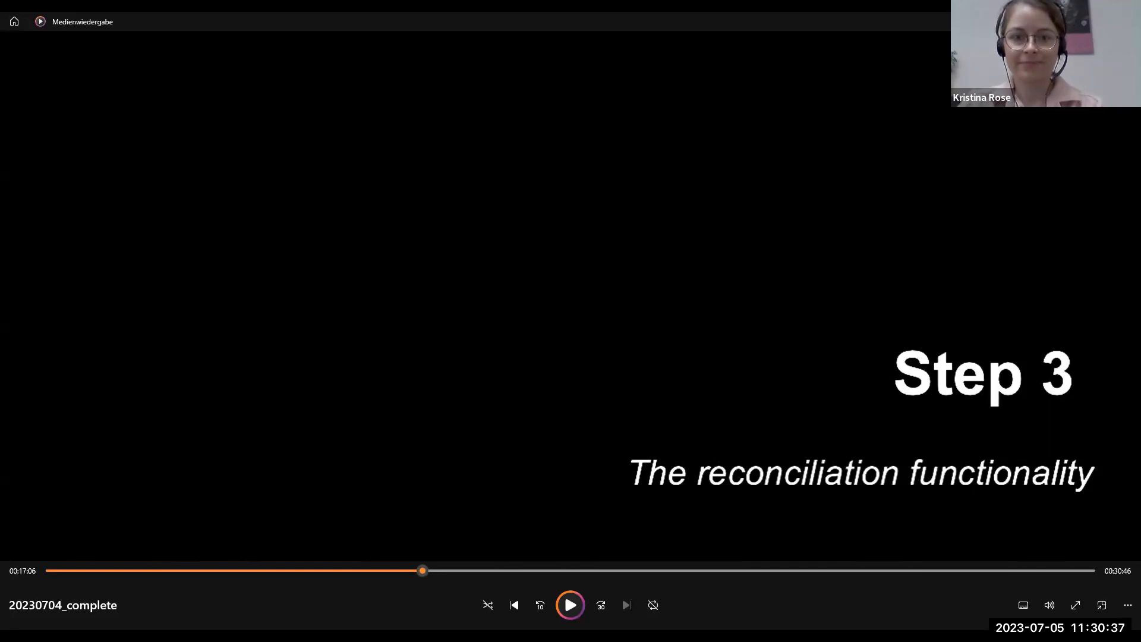
pyautogui.click(570, 606)
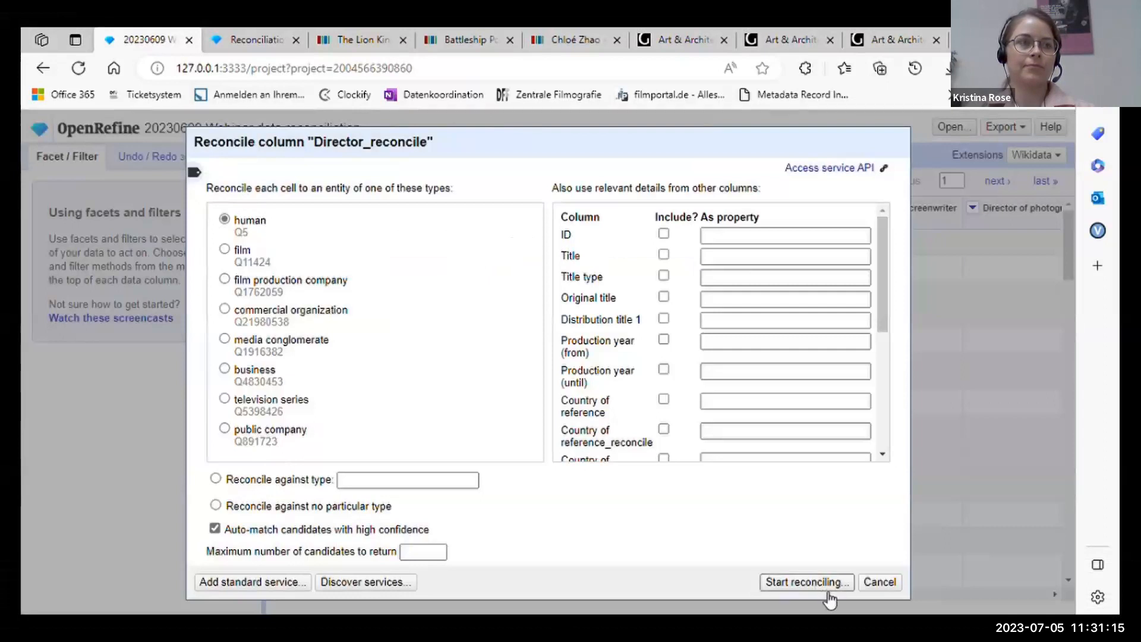
# Reconcile the Director_reconcile column against the type human with auto-matching of high-confidence candidates, and inspect the suggested matches
pyautogui.click(803, 583)
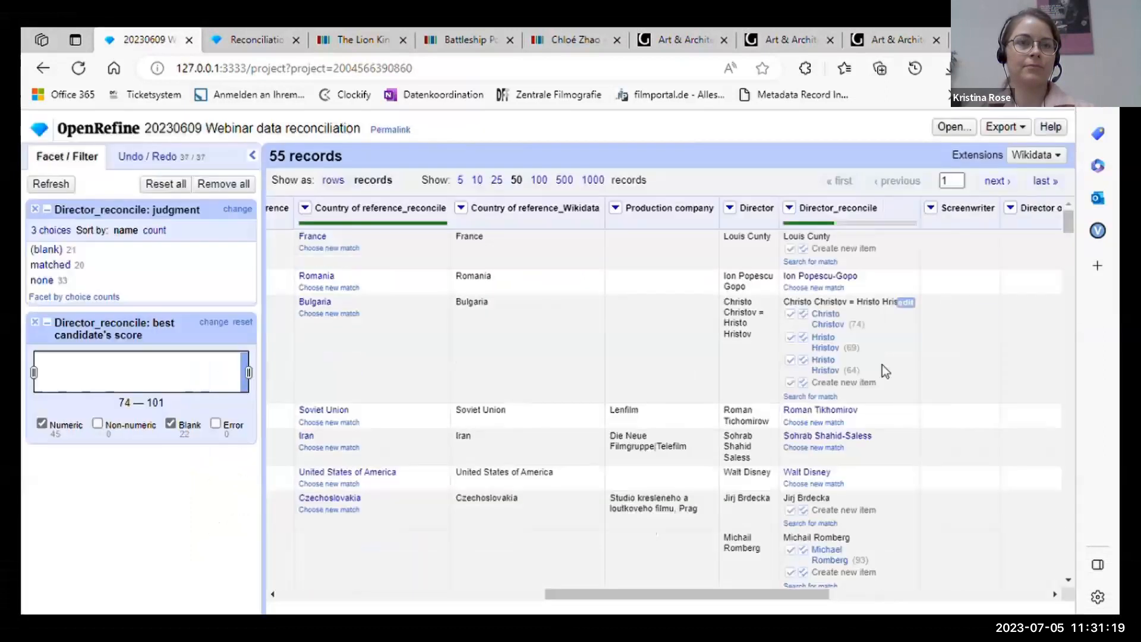
pyautogui.moveTo(695, 594); pyautogui.dragTo(798, 596)
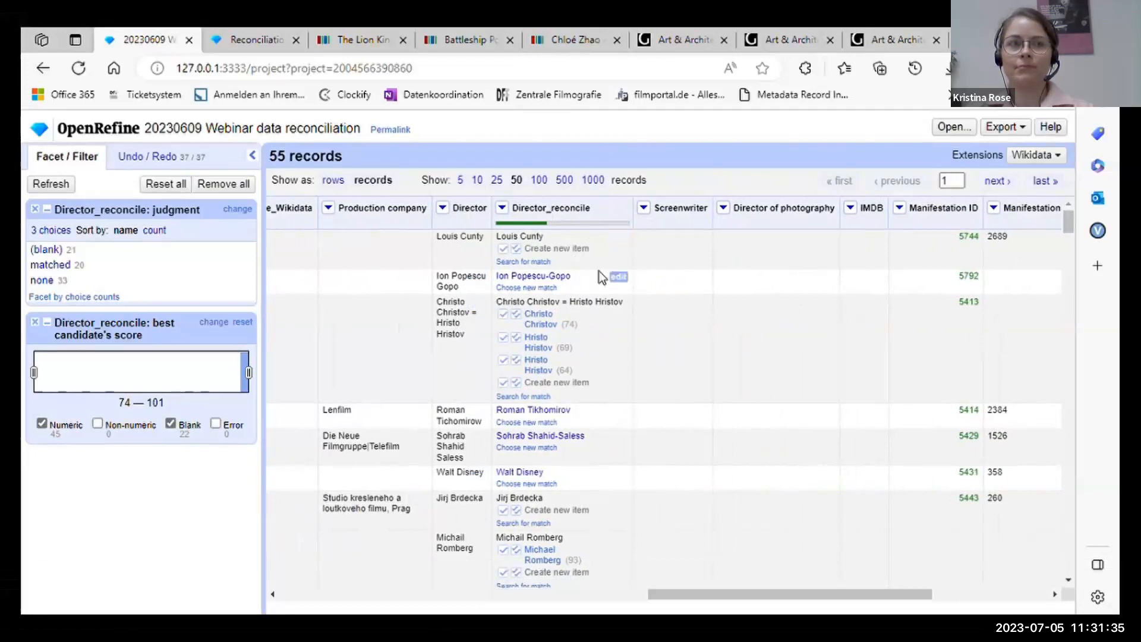
pyautogui.moveTo(546, 324)
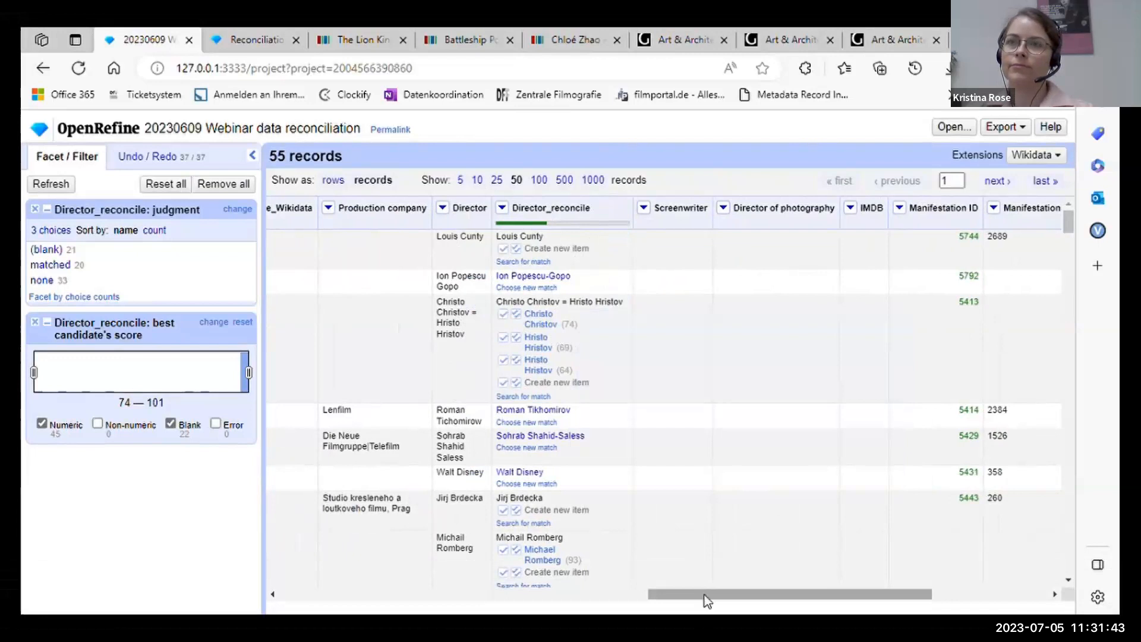
# Check the title and production year of the record with several director candidates, and open the Wikidata page of candidate Christo Christov
pyautogui.moveTo(704, 594); pyautogui.dragTo(309, 522)
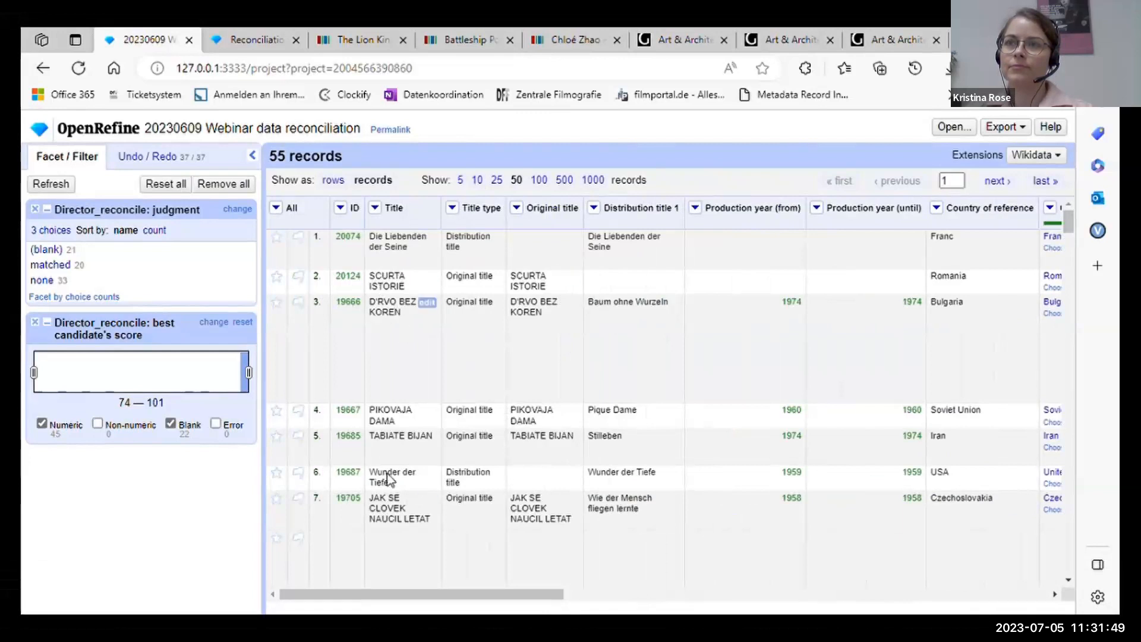
pyautogui.moveTo(413, 601); pyautogui.dragTo(755, 608)
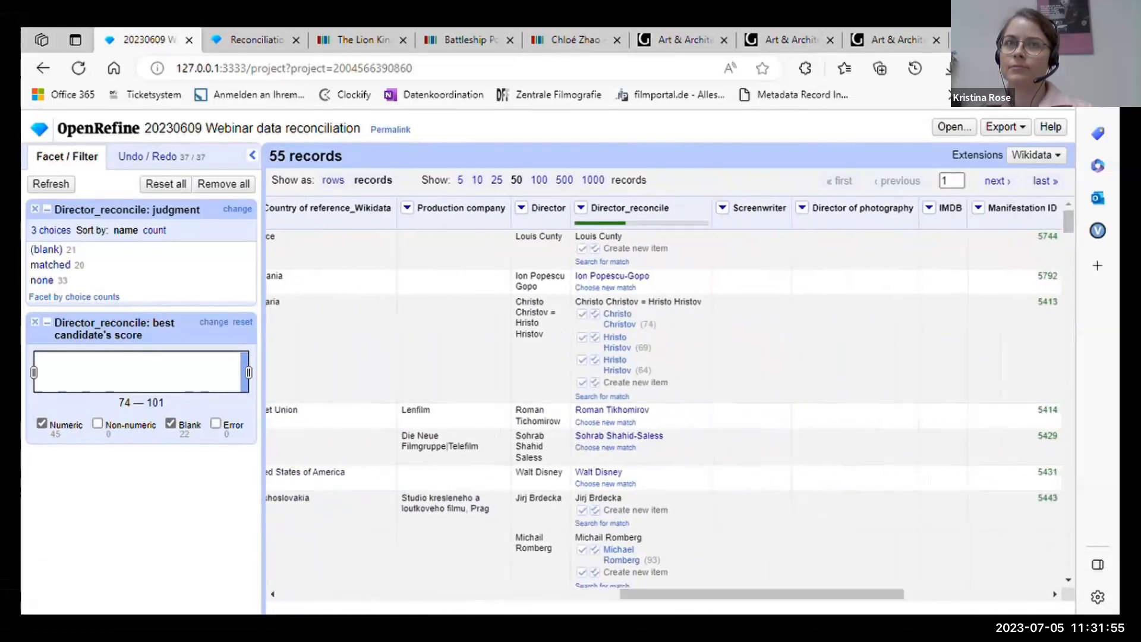
pyautogui.click(631, 324)
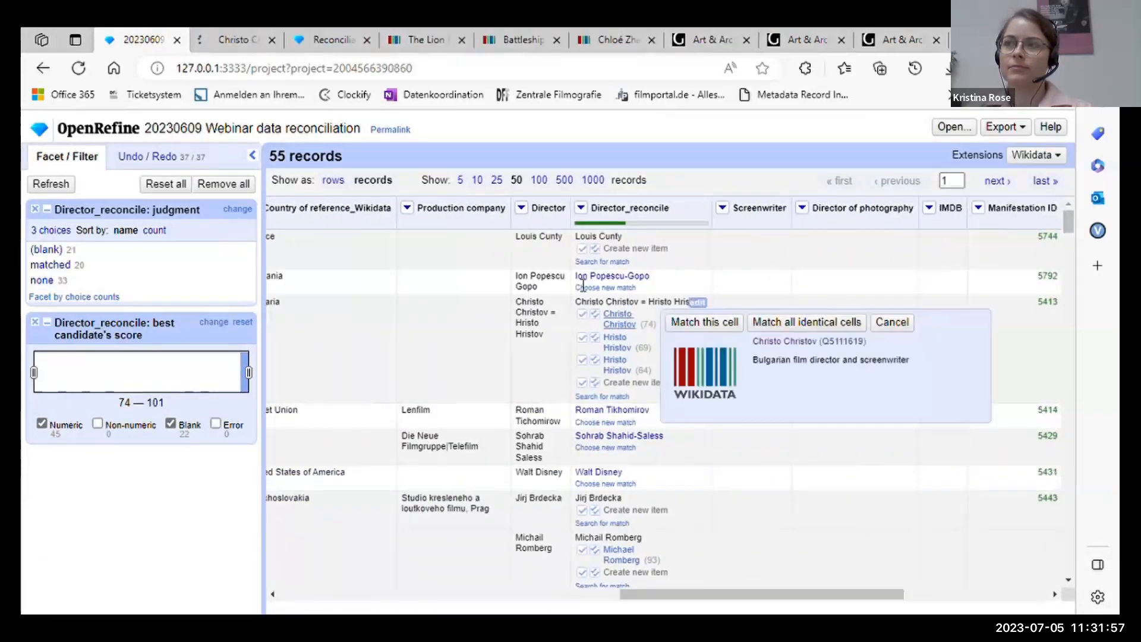
pyautogui.click(242, 39)
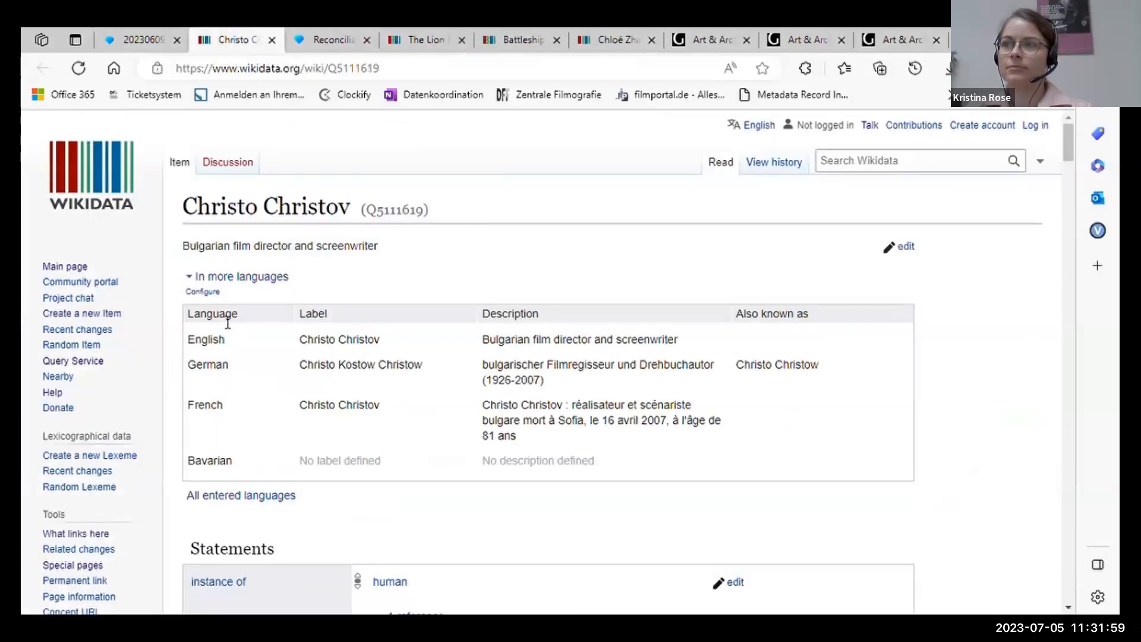
# Examine the candidate's description and biographical statements, including the dates and places of birth and death
pyautogui.scroll(-15, 223, 318)
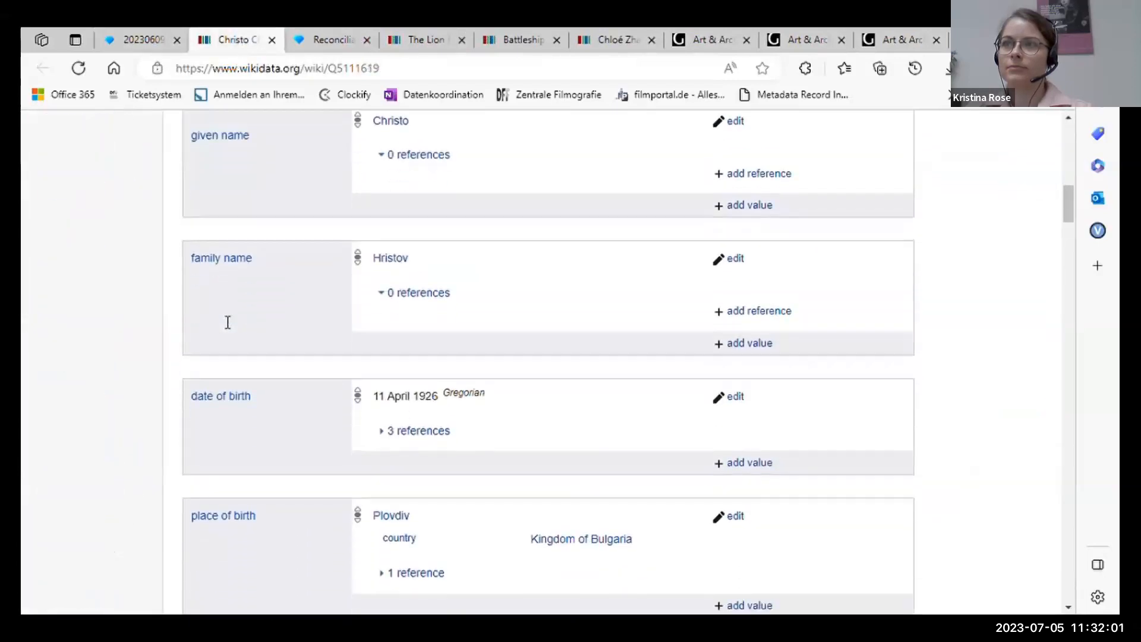
pyautogui.scroll(-2, 446, 265)
pyautogui.scroll(-2, 458, 346)
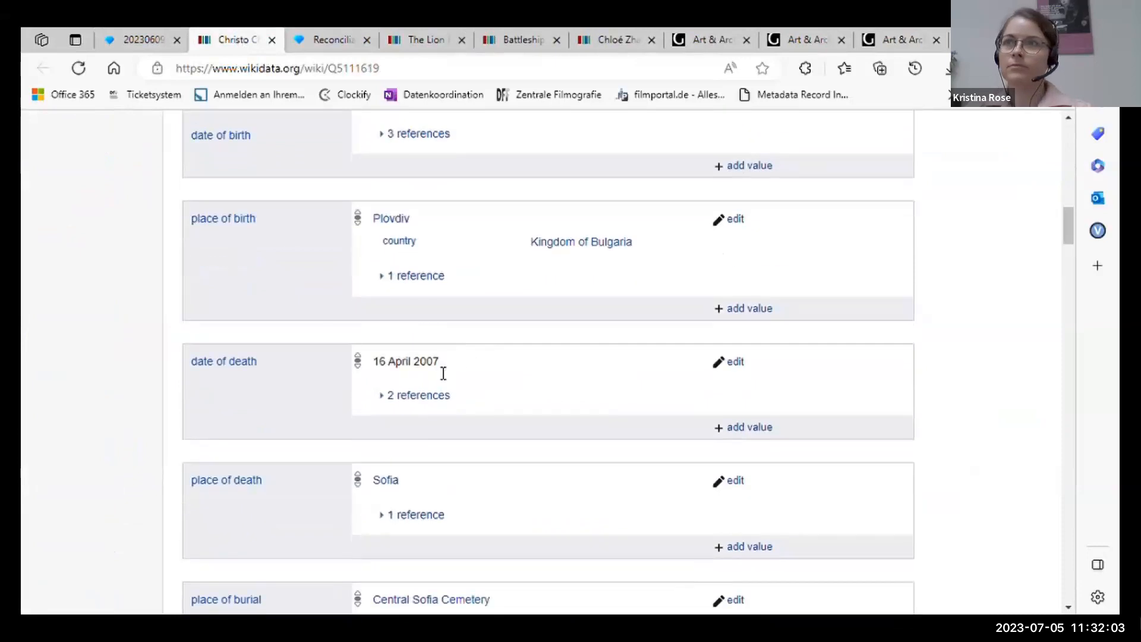
pyautogui.scroll(1, 452, 366)
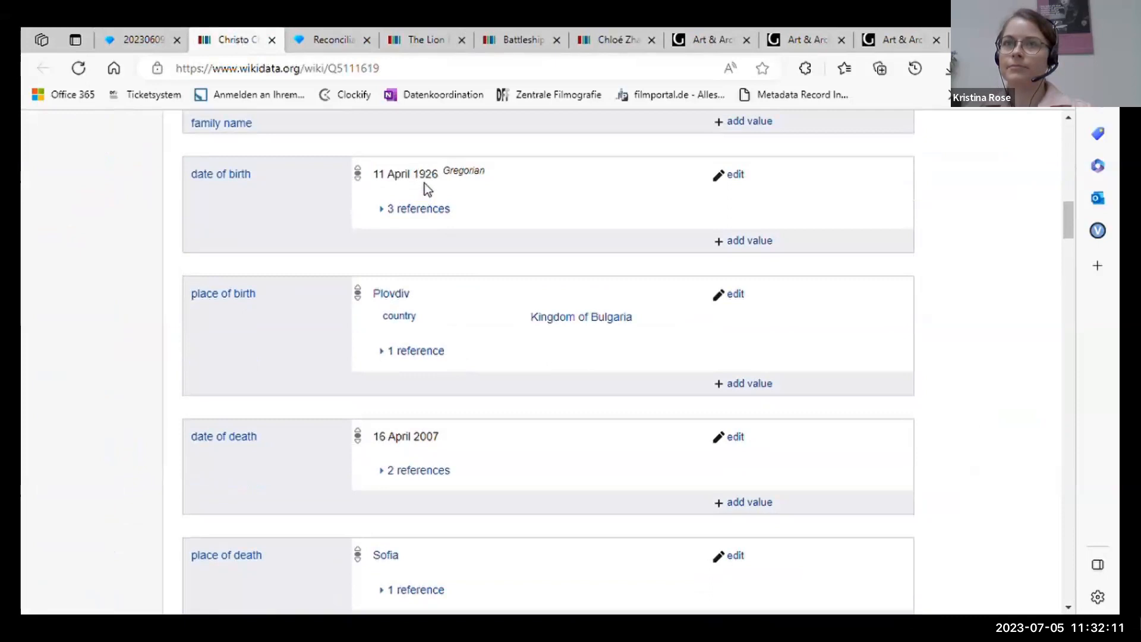
pyautogui.scroll(14, 425, 183)
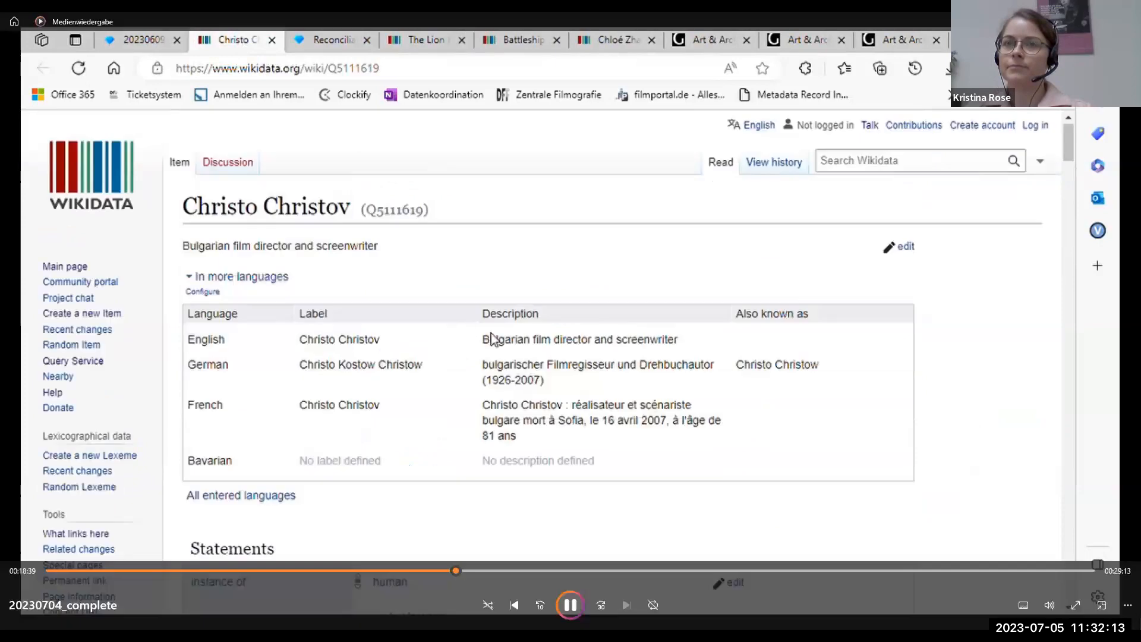
# Open the list of pages linking to Christo Christov, look through it for the film Darvo bez koren, and return to the OpenRefine project
pyautogui.scroll(-3, 117, 408)
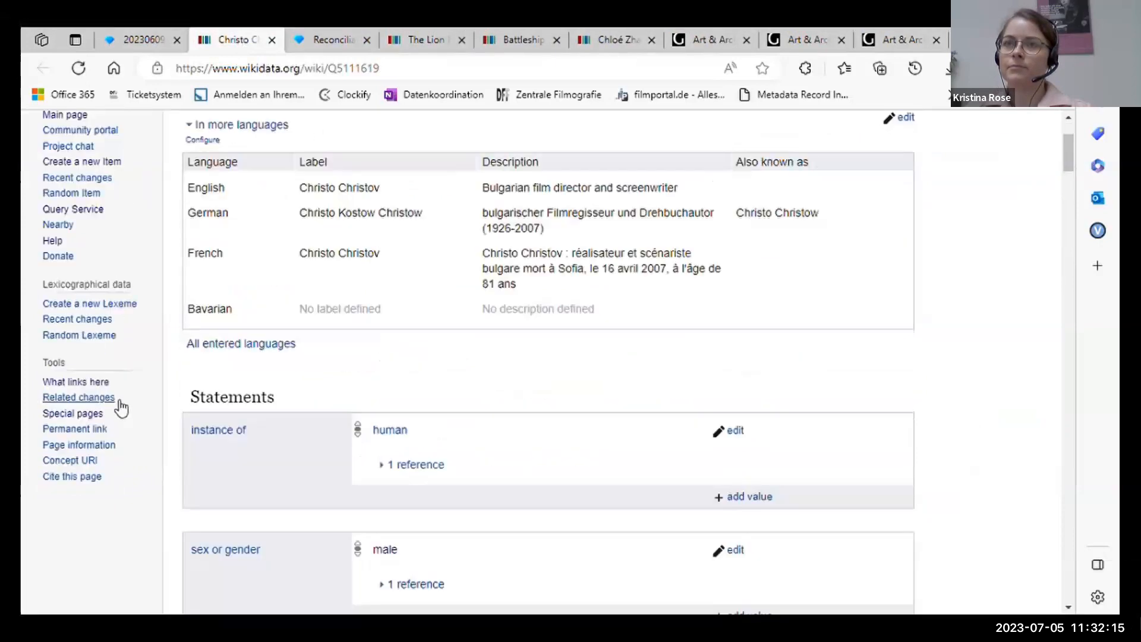
pyautogui.middleClick(90, 383)
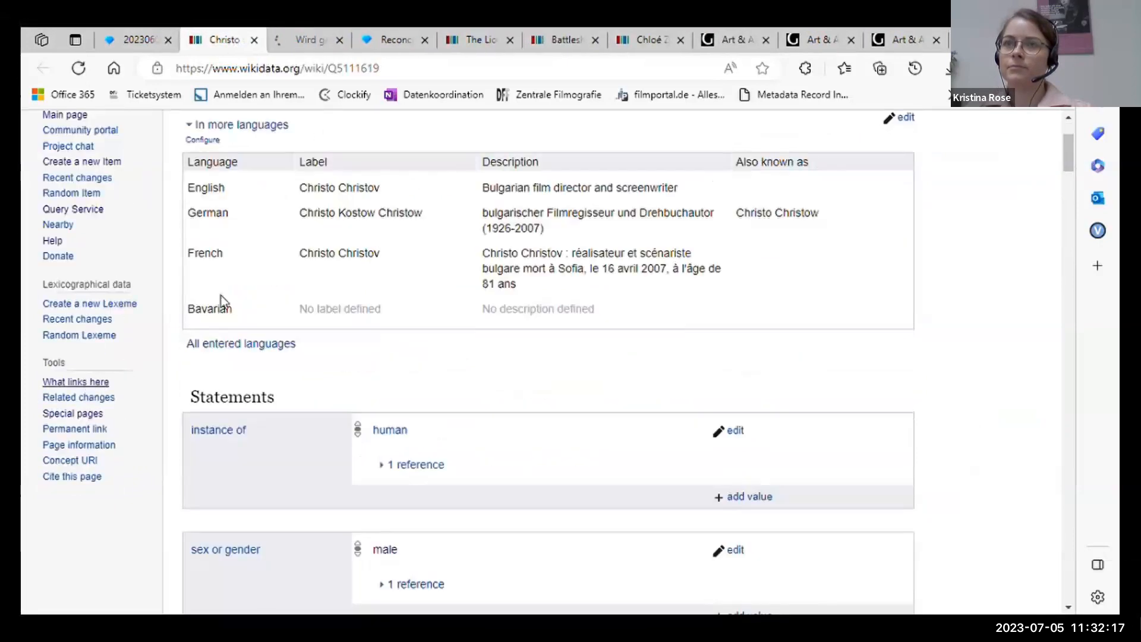
pyautogui.click(297, 42)
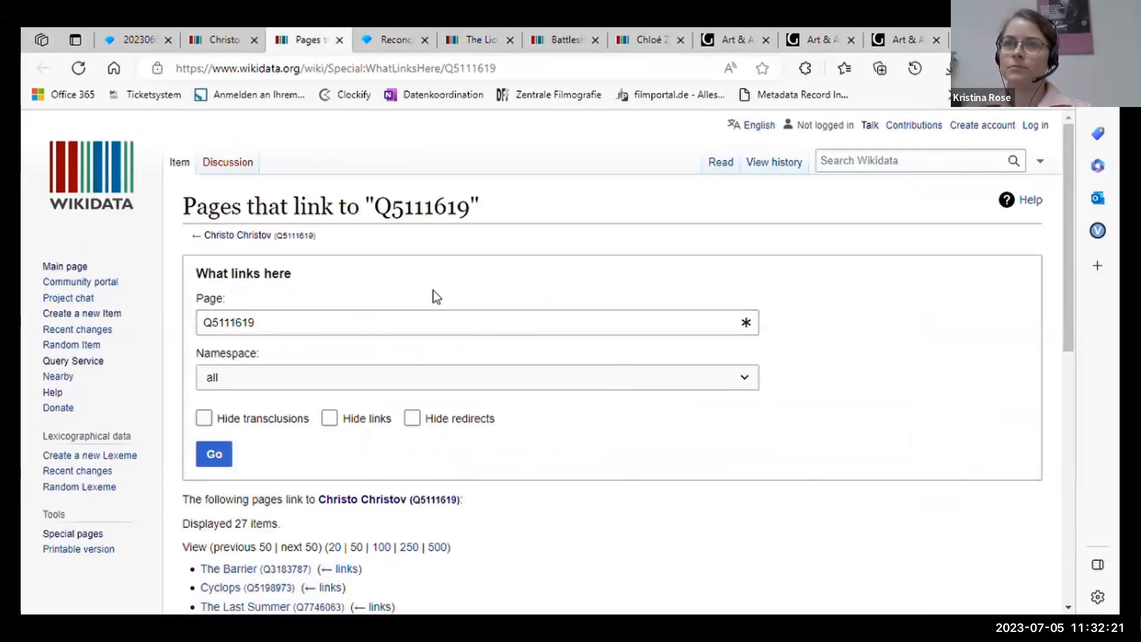
pyautogui.scroll(-5, 434, 295)
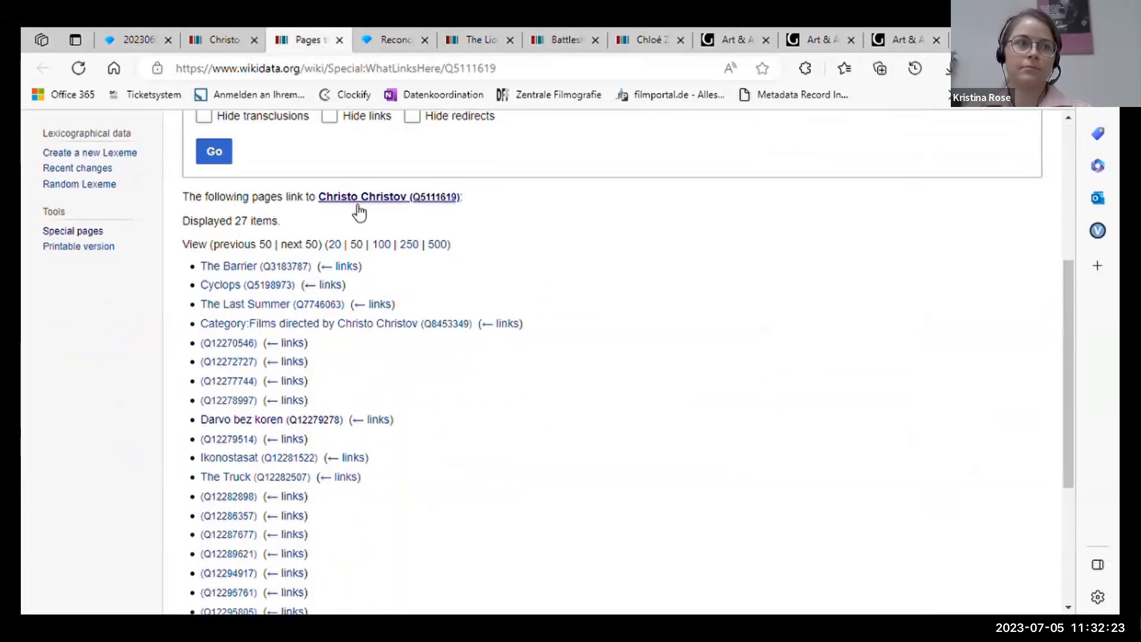
pyautogui.scroll(-3, 482, 294)
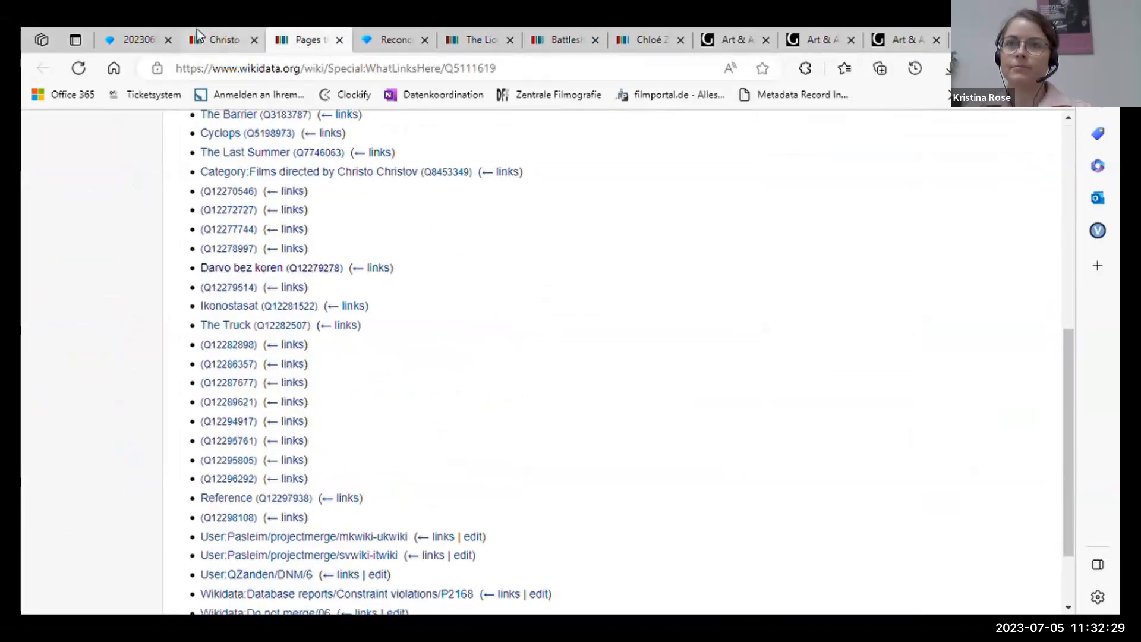
pyautogui.click(225, 39)
pyautogui.click(132, 37)
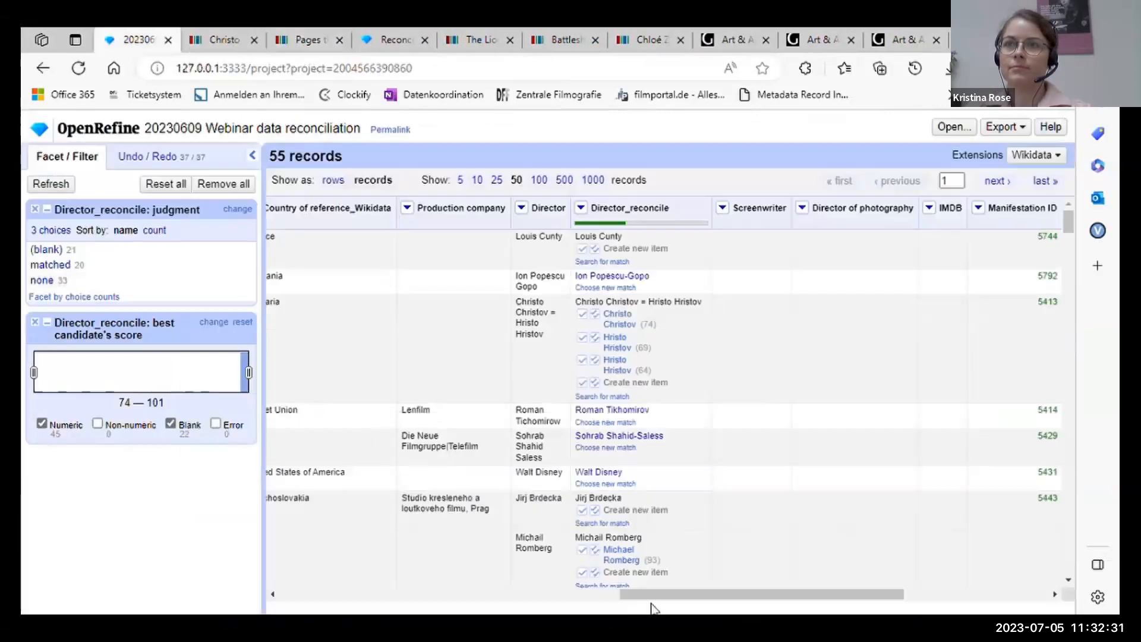
# Check the title and year of the record with several director candidates, and match its director cell to Christo Christov (Q5111619)
pyautogui.moveTo(650, 596); pyautogui.dragTo(275, 589)
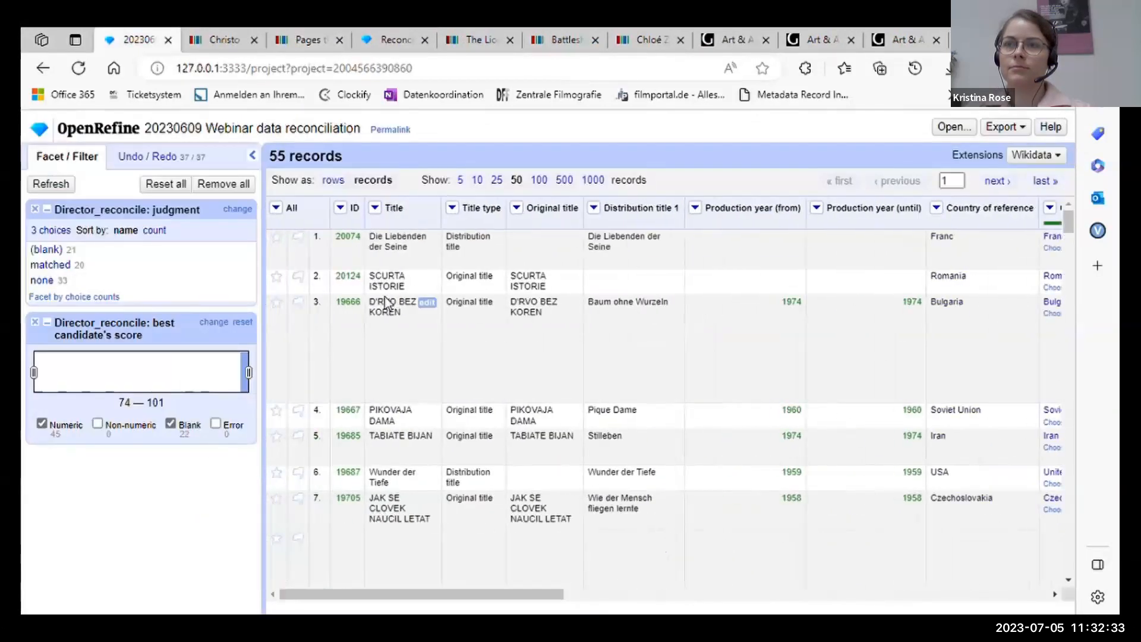
pyautogui.moveTo(475, 594); pyautogui.dragTo(794, 594)
pyautogui.moveTo(672, 326)
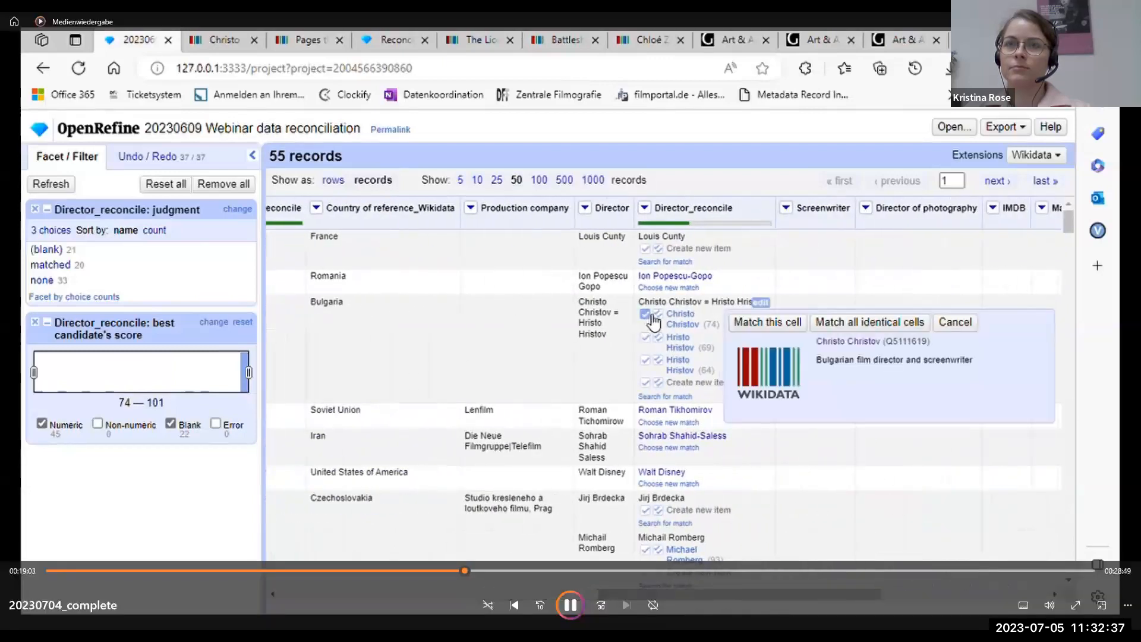
pyautogui.click(653, 319)
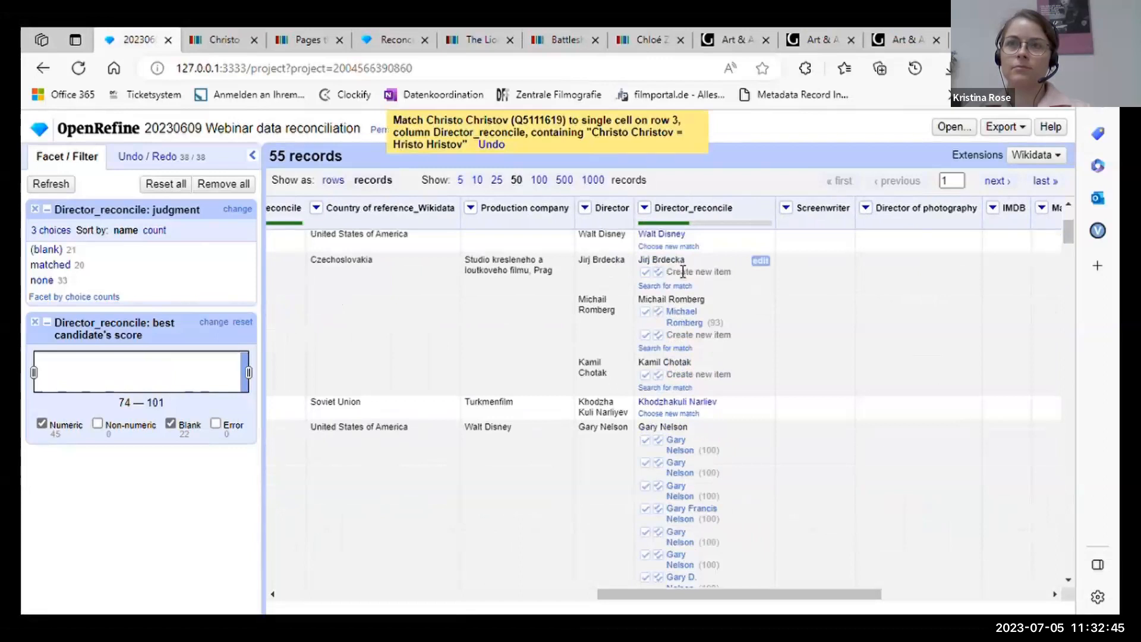
# Match Jirj Brdecka to Jiří Brdečka by searching with the corrected spelling "Jiri Brdecka", and match Michail Romberg to the candidate Michael Romberg
pyautogui.click(681, 286)
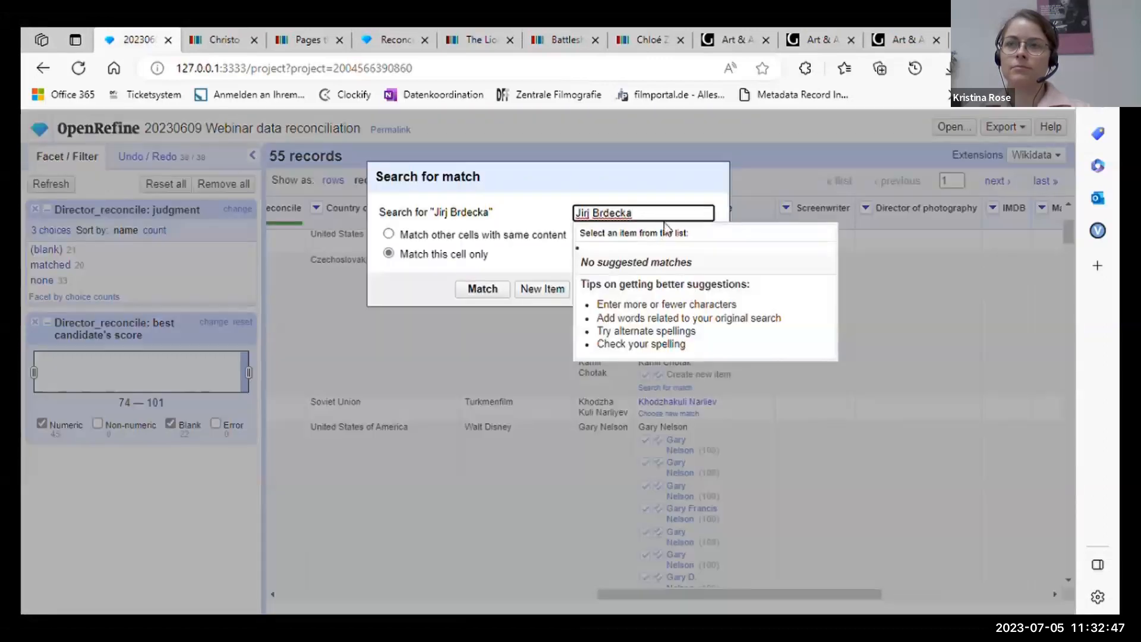
pyautogui.click(591, 215)
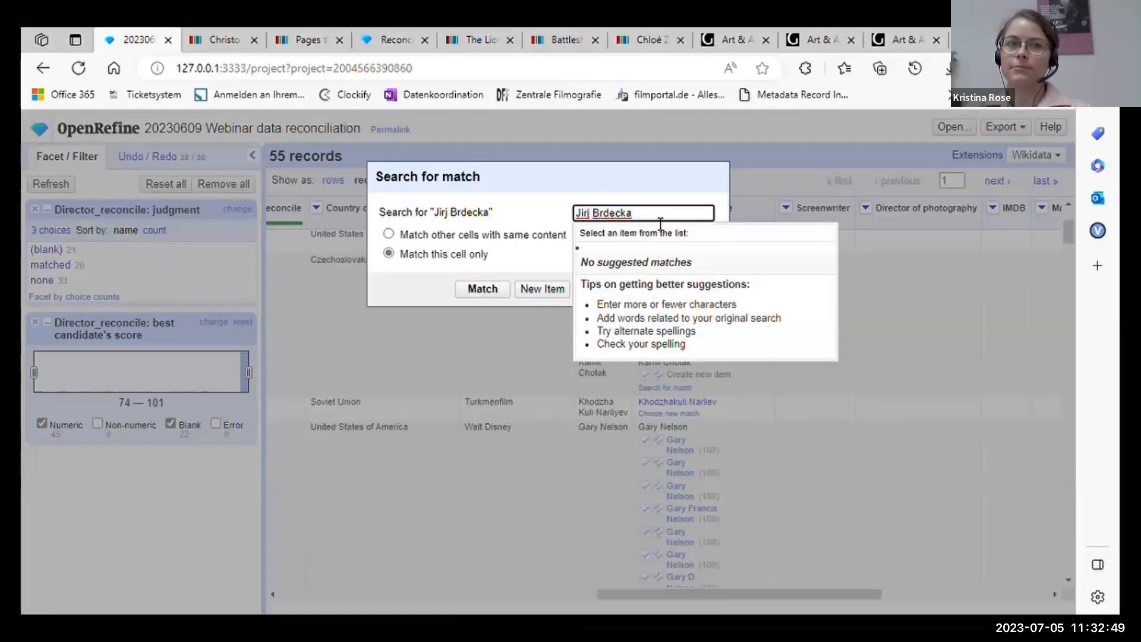
pyautogui.press('BackSpace')
pyautogui.write('i')
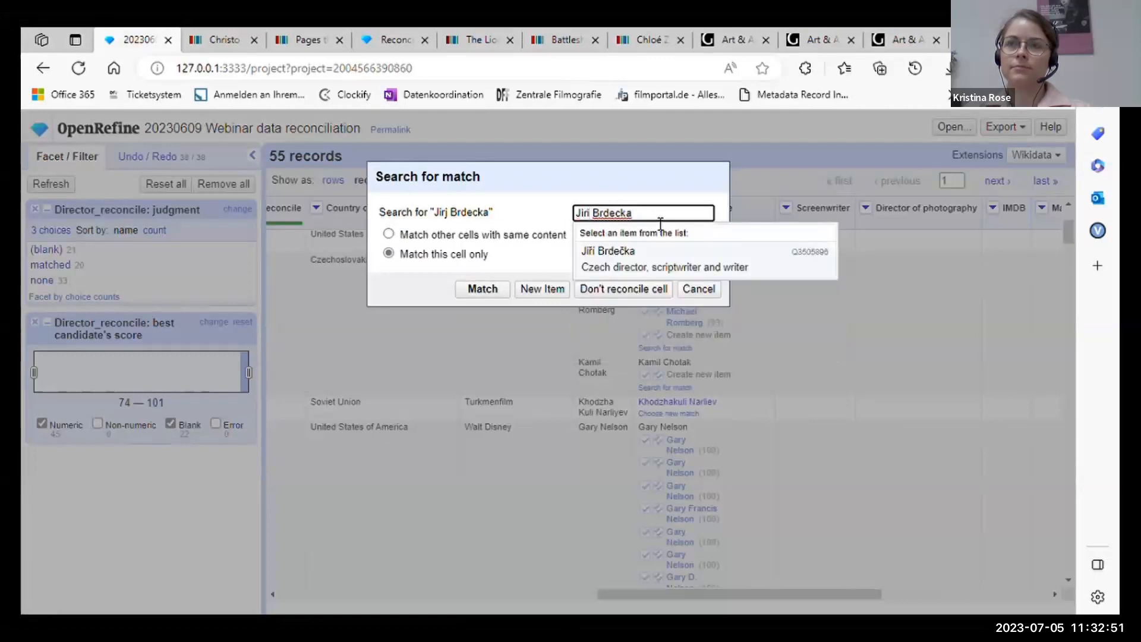
pyautogui.click(675, 268)
pyautogui.moveTo(684, 315)
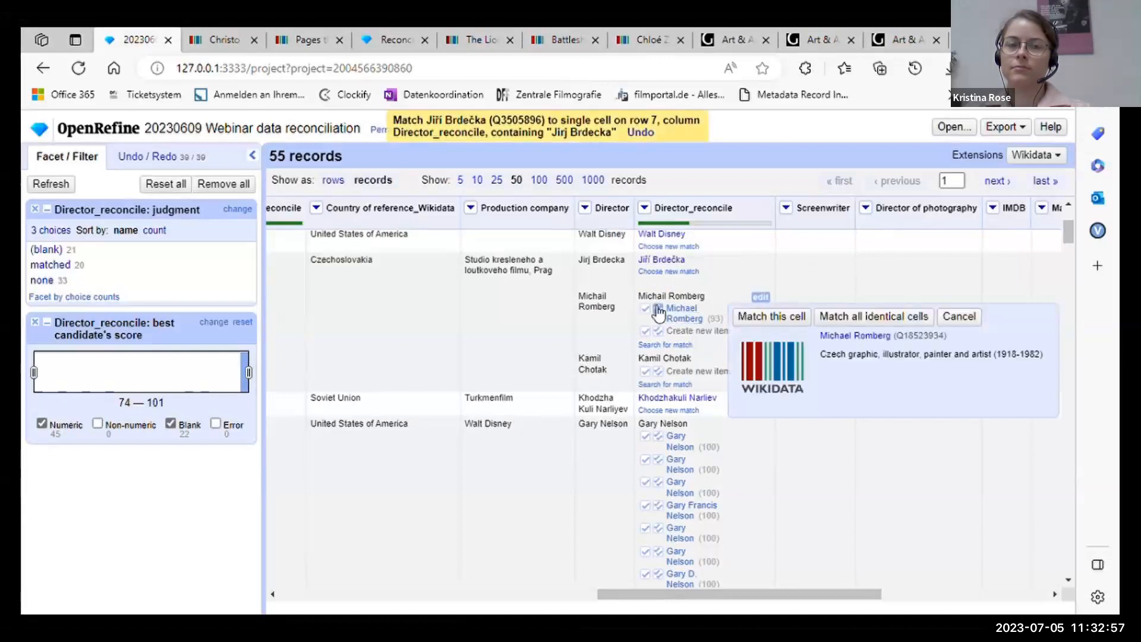
pyautogui.click(645, 309)
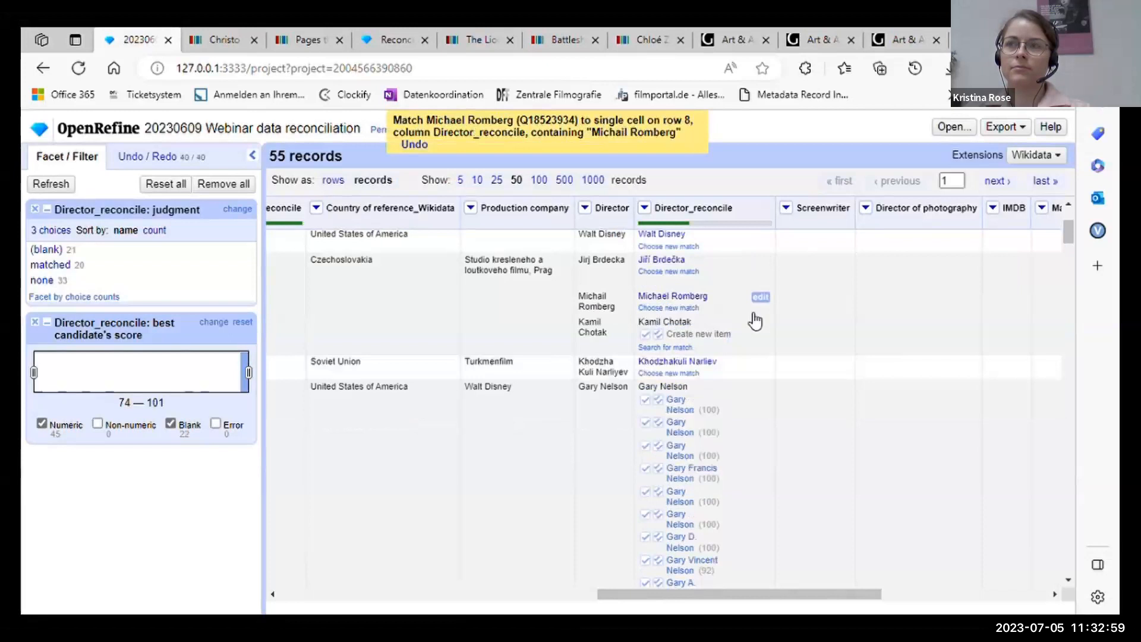
# Look through the Gary Nelson candidates and preview their Wikidata descriptions to judge which one is the director
pyautogui.scroll(-2, 747, 367)
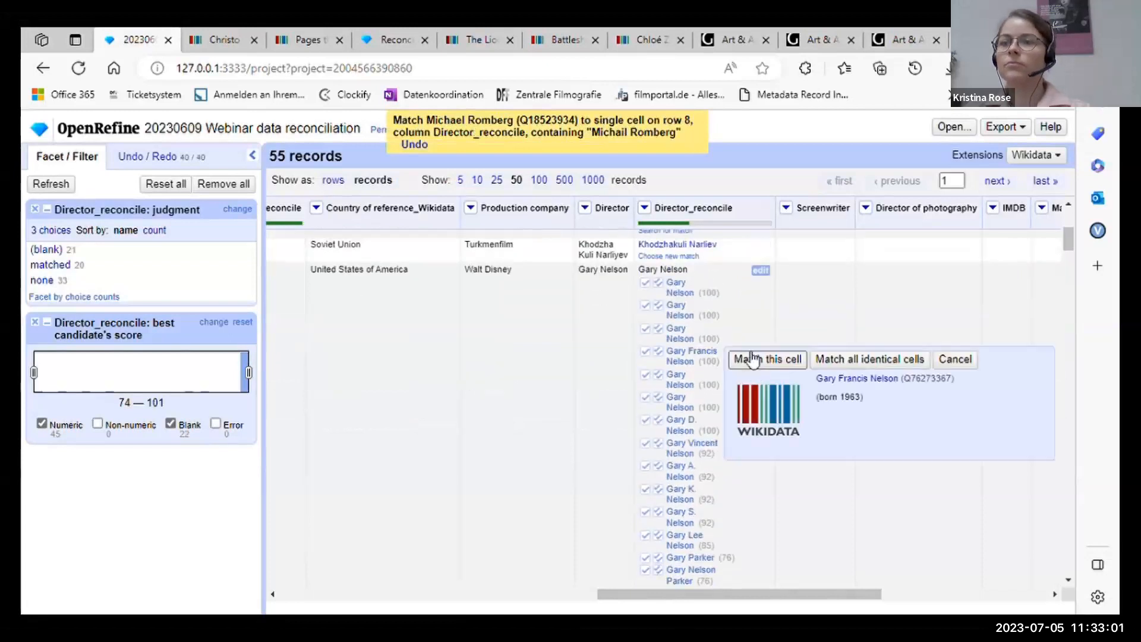
pyautogui.scroll(-1, 715, 269)
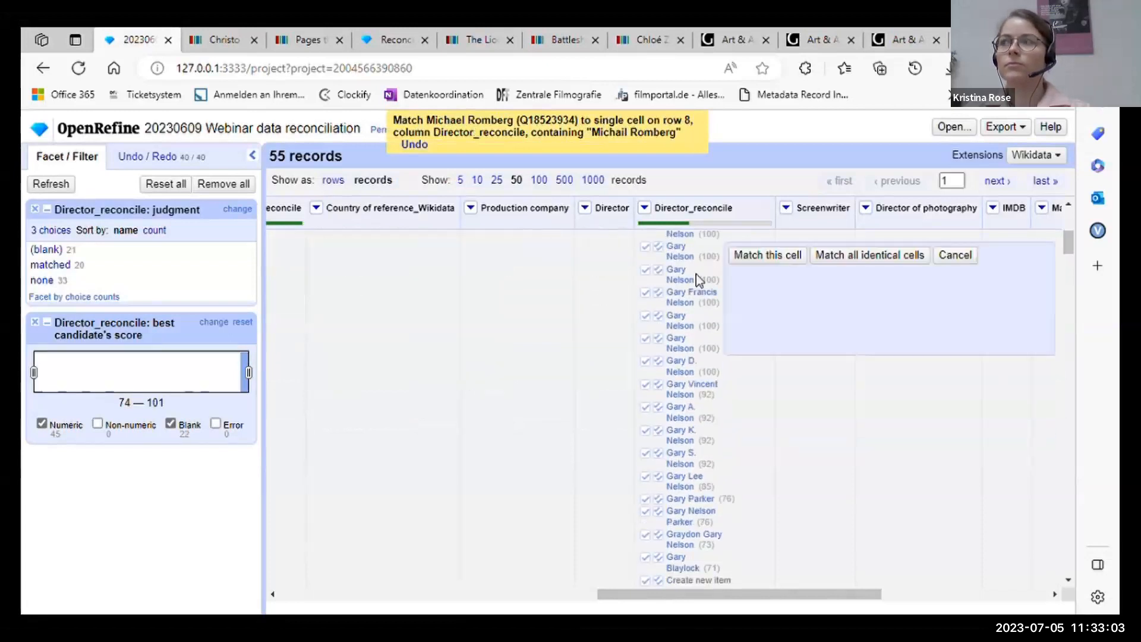
pyautogui.scroll(2, 696, 401)
pyautogui.moveTo(640, 598); pyautogui.dragTo(682, 612)
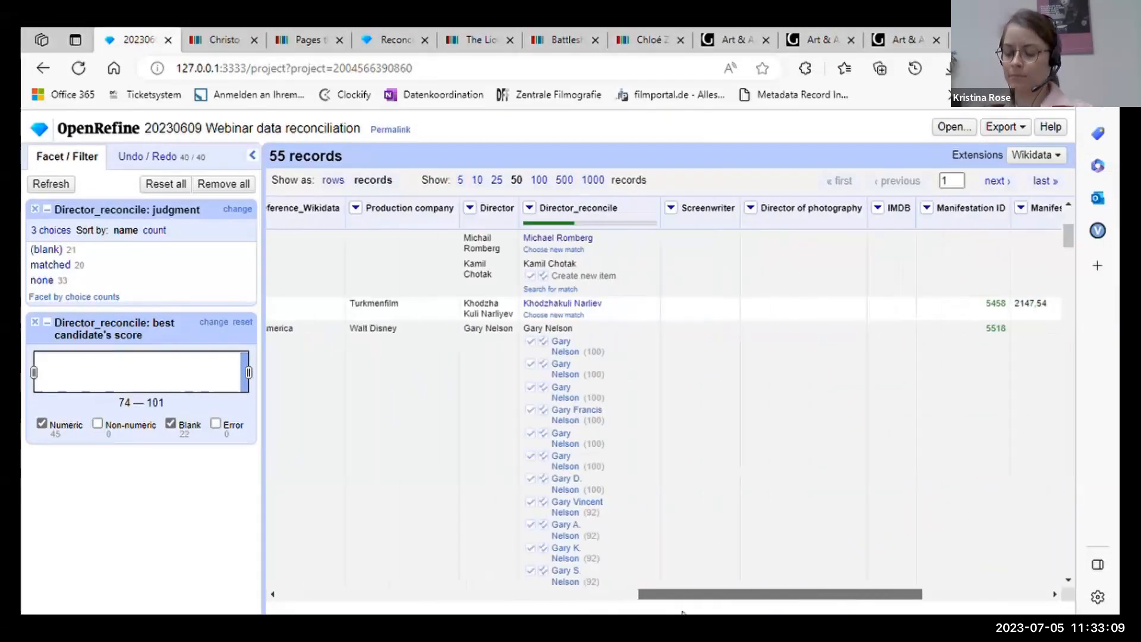
pyautogui.moveTo(573, 376)
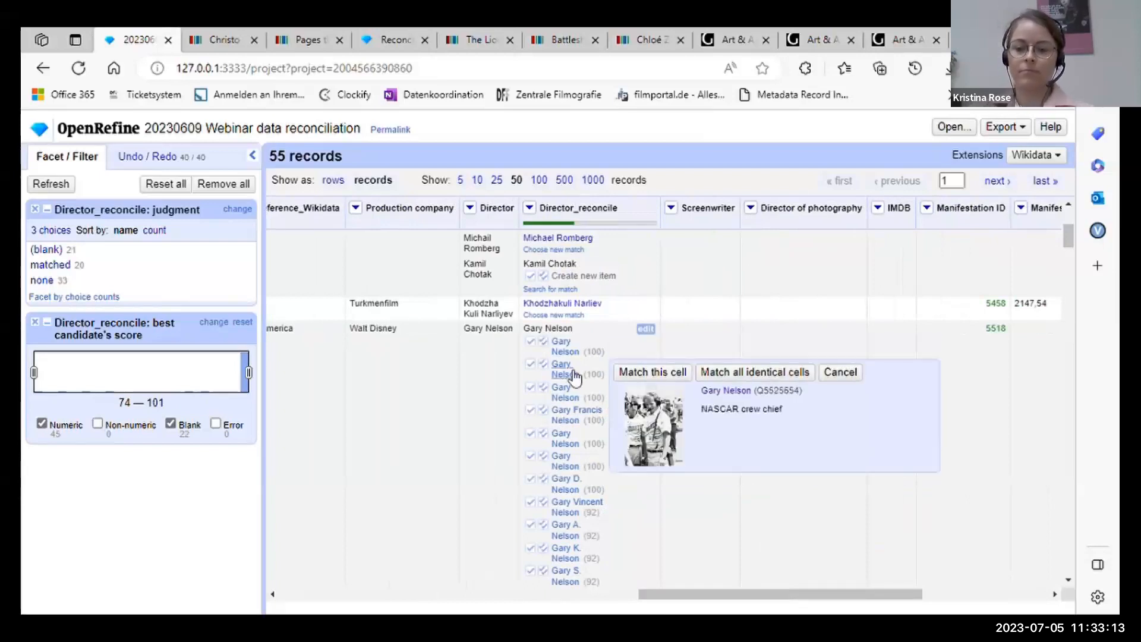
pyautogui.moveTo(573, 395)
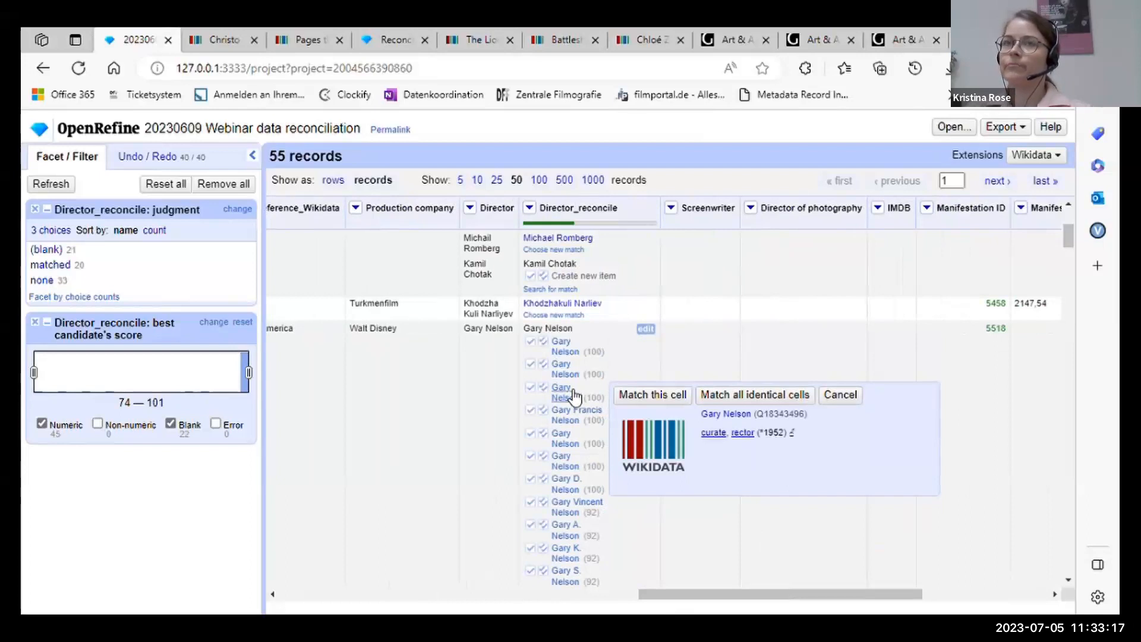
pyautogui.moveTo(574, 443)
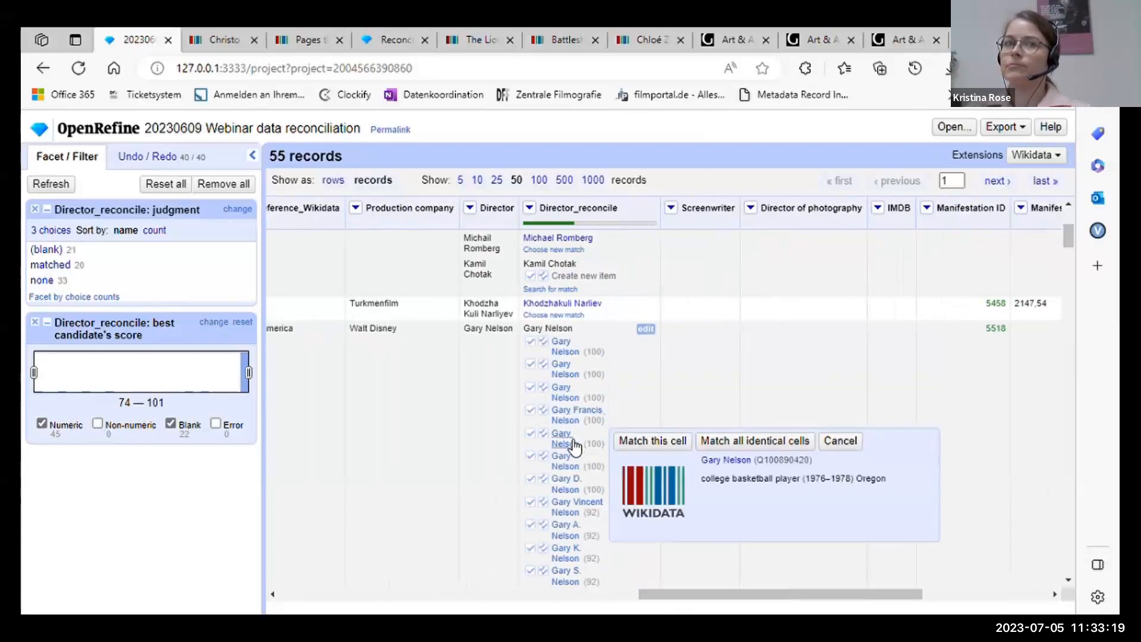
# Open the Wikidata page of the first Gary Nelson candidate and examine the citizenship, birth and death statements
pyautogui.middleClick(562, 348)
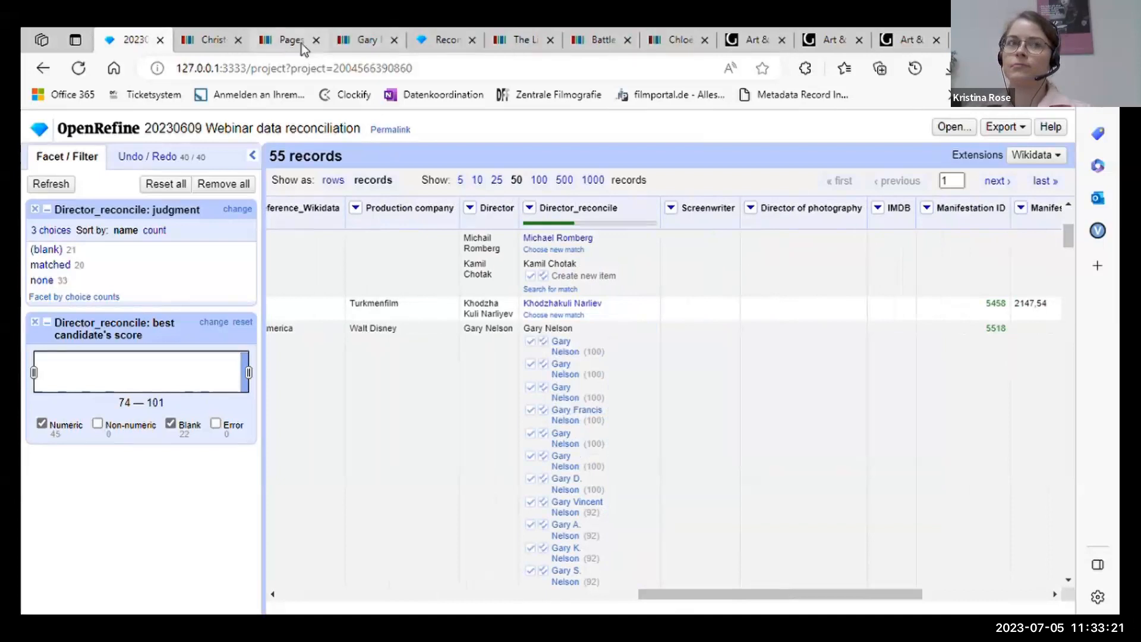
pyautogui.click(364, 39)
pyautogui.scroll(-6, 509, 325)
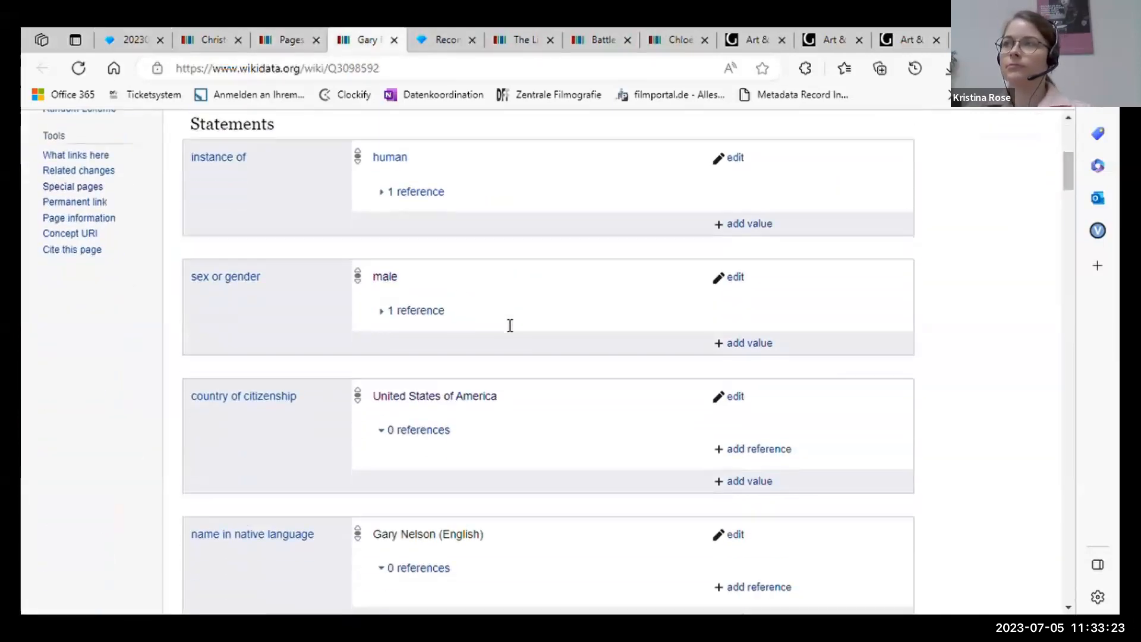
pyautogui.scroll(-10, 510, 326)
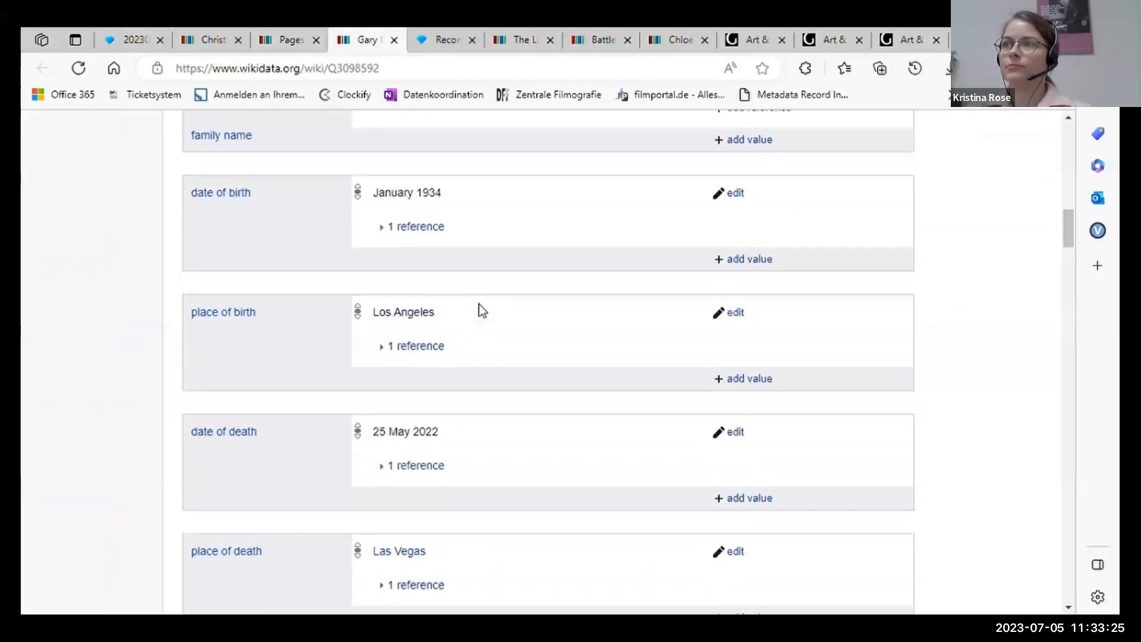
# Return to the OpenRefine project and match the Gary Nelson cell to the first candidate (Q3098592)
pyautogui.click(207, 39)
pyautogui.click(127, 40)
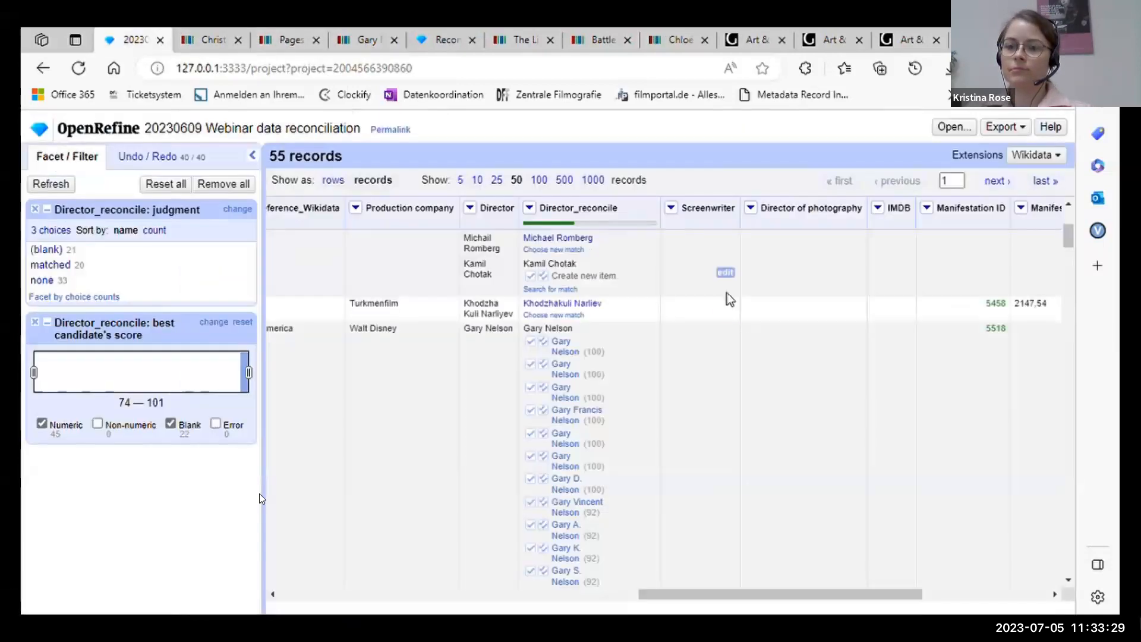
pyautogui.click(651, 348)
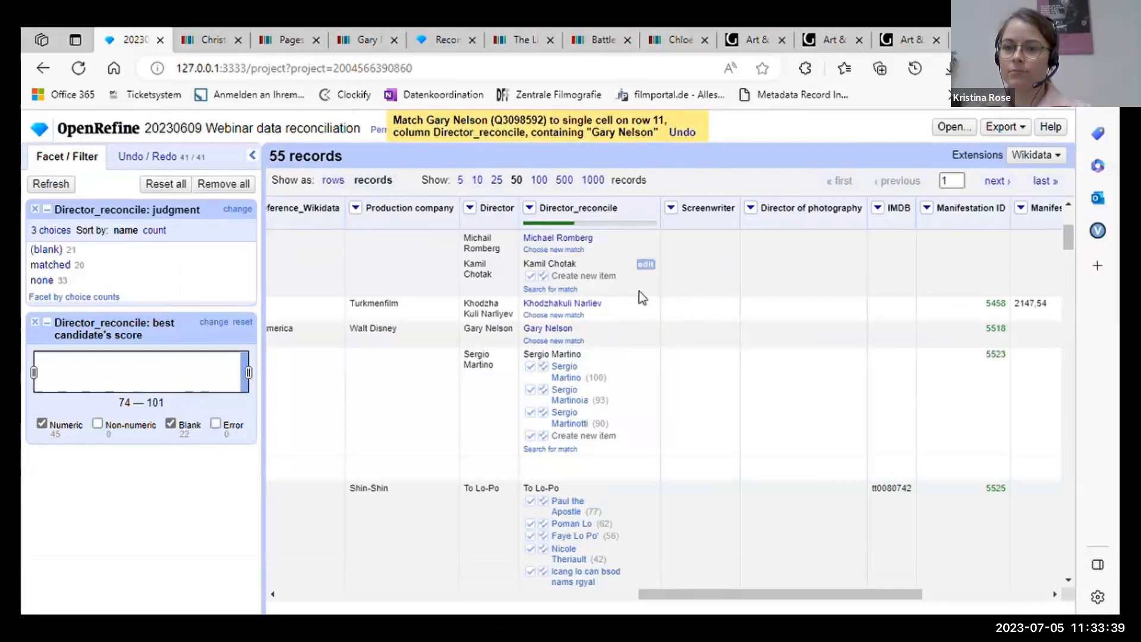
# Compare the previews of the Sergio Martino candidates and match the cell to the Italian film director (Q983071)
pyautogui.scroll(-1, 639, 291)
pyautogui.moveTo(567, 314)
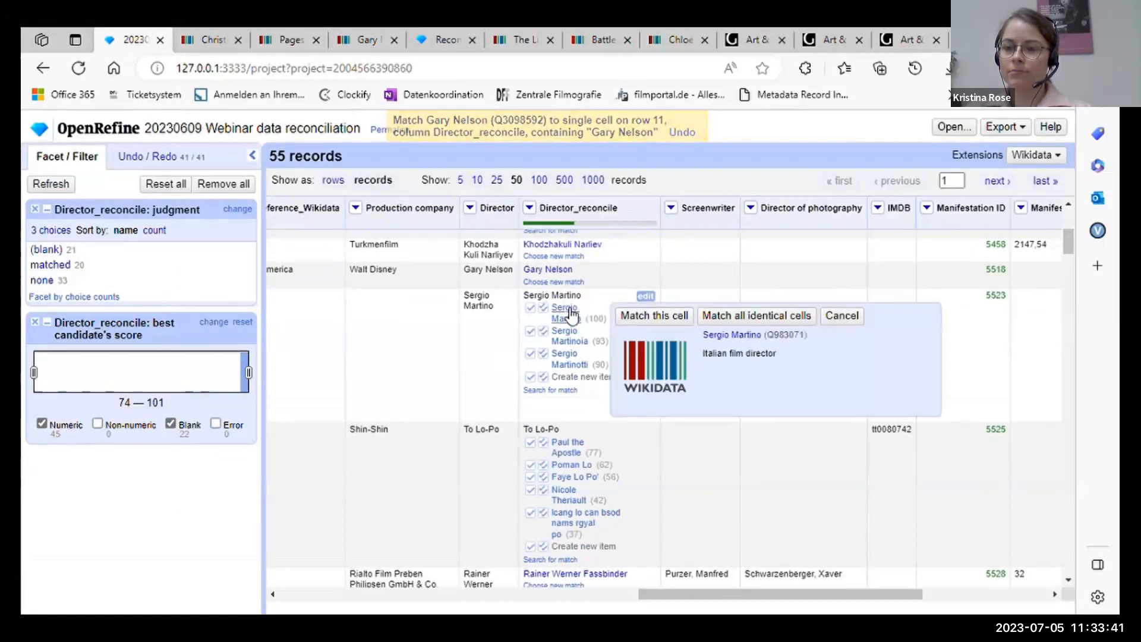
pyautogui.moveTo(566, 337)
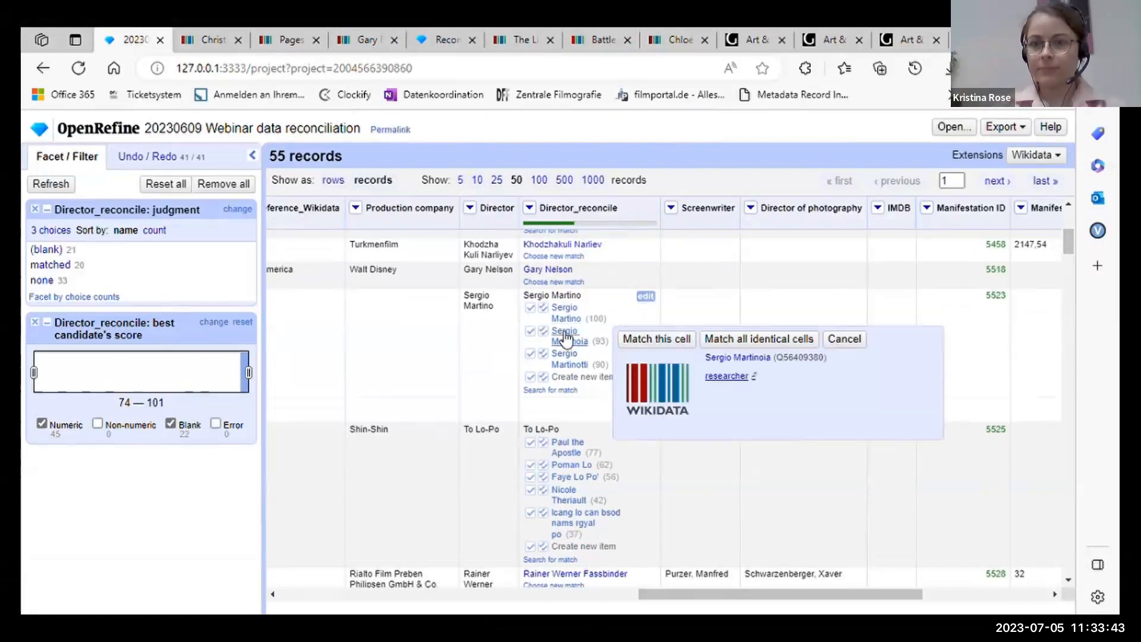
pyautogui.click(543, 308)
# Check the candidates for To Lo-Po, search Wikidata for another match to that name, and close the search without matching
pyautogui.scroll(-3, 594, 315)
pyautogui.moveTo(596, 314)
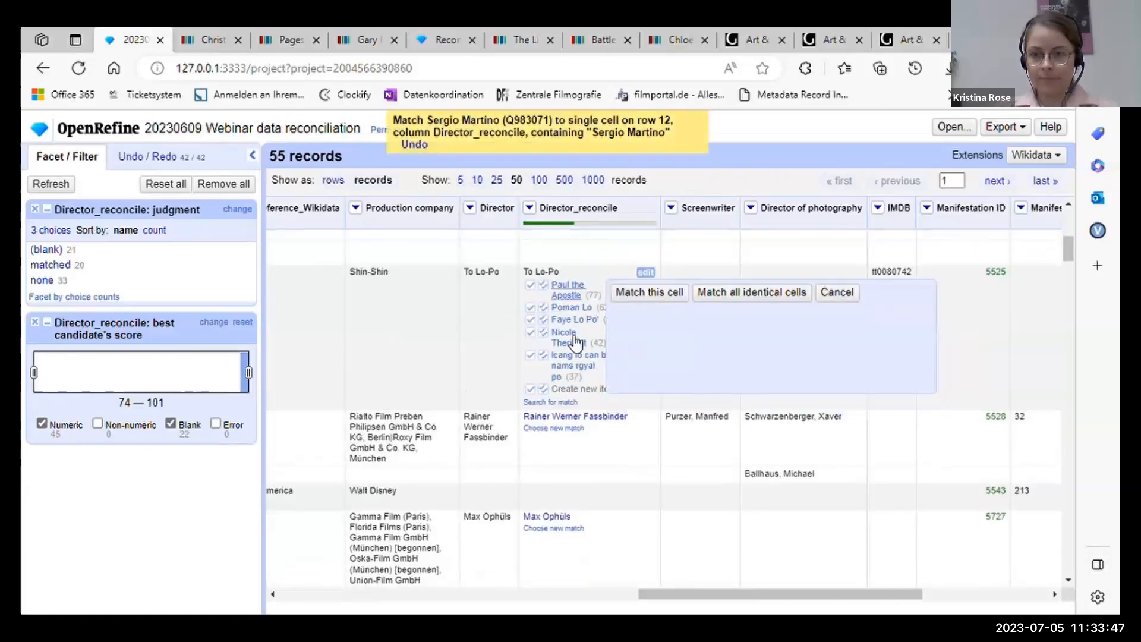
pyautogui.click(568, 402)
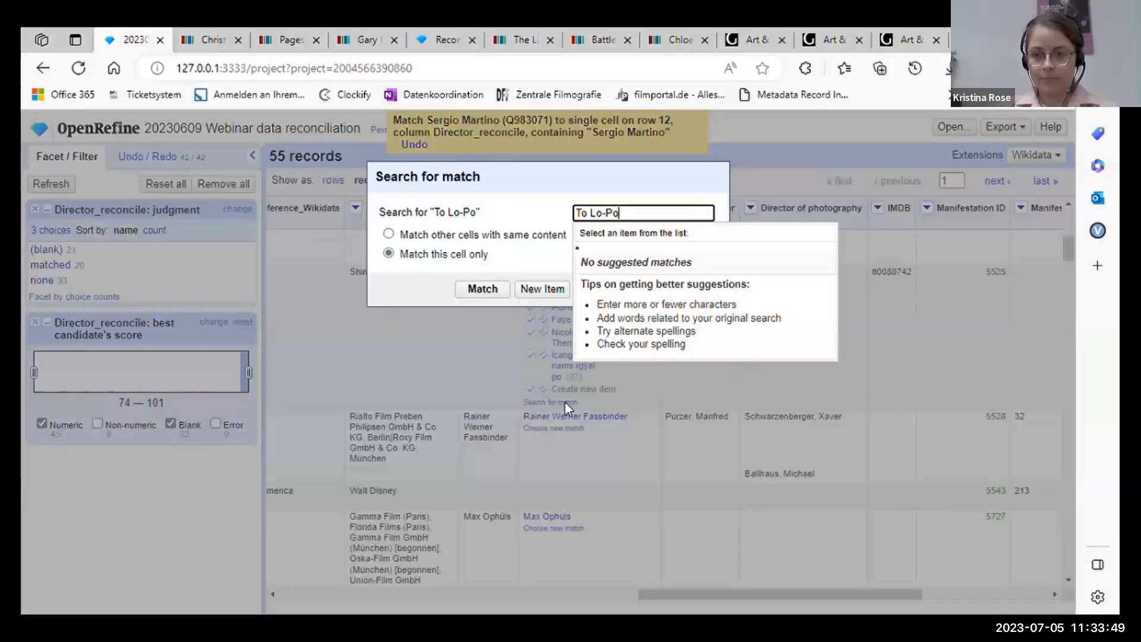
pyautogui.click(651, 195)
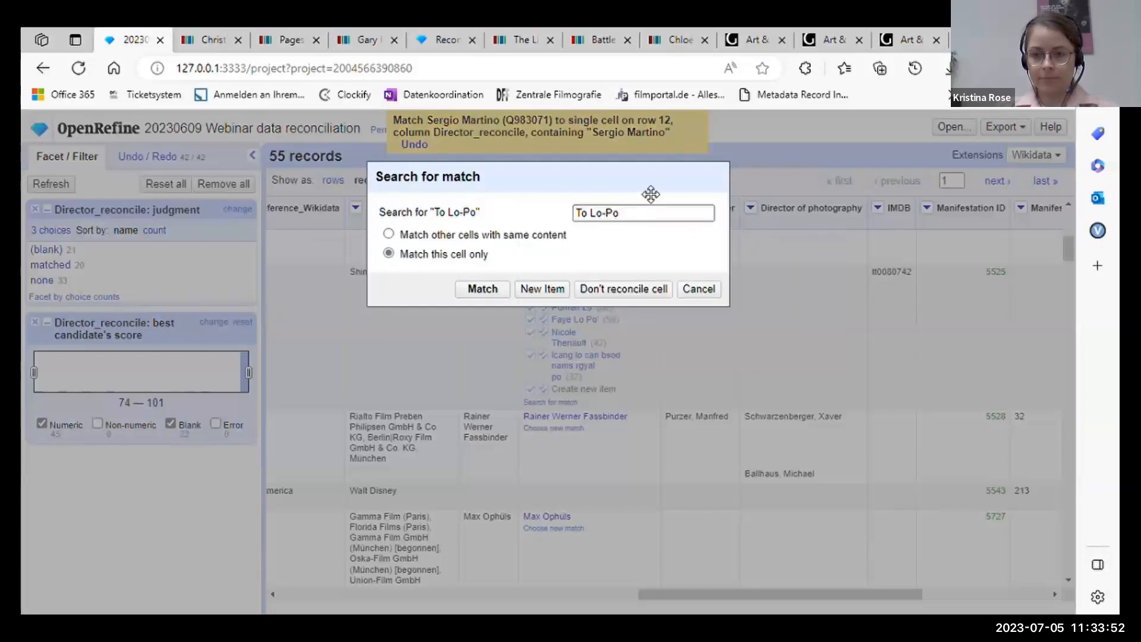
pyautogui.click(712, 292)
# Preview the candidate Michelangelo Antonioni (Q55433) and match the "Antonioni, M." cell to it
pyautogui.scroll(-5, 608, 321)
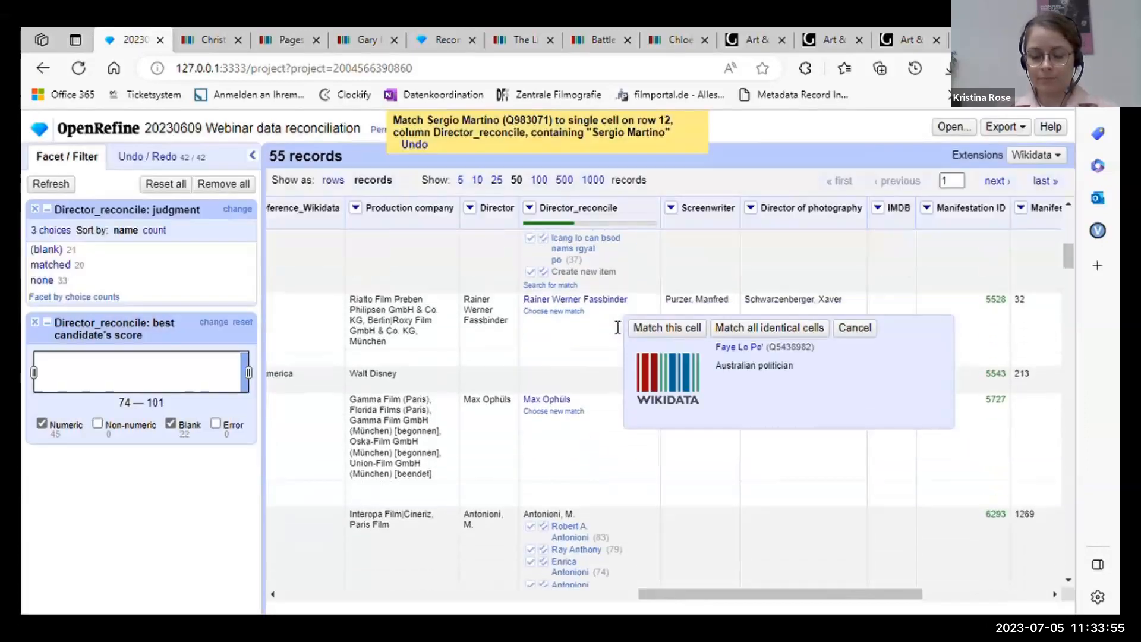
pyautogui.scroll(-1, 633, 305)
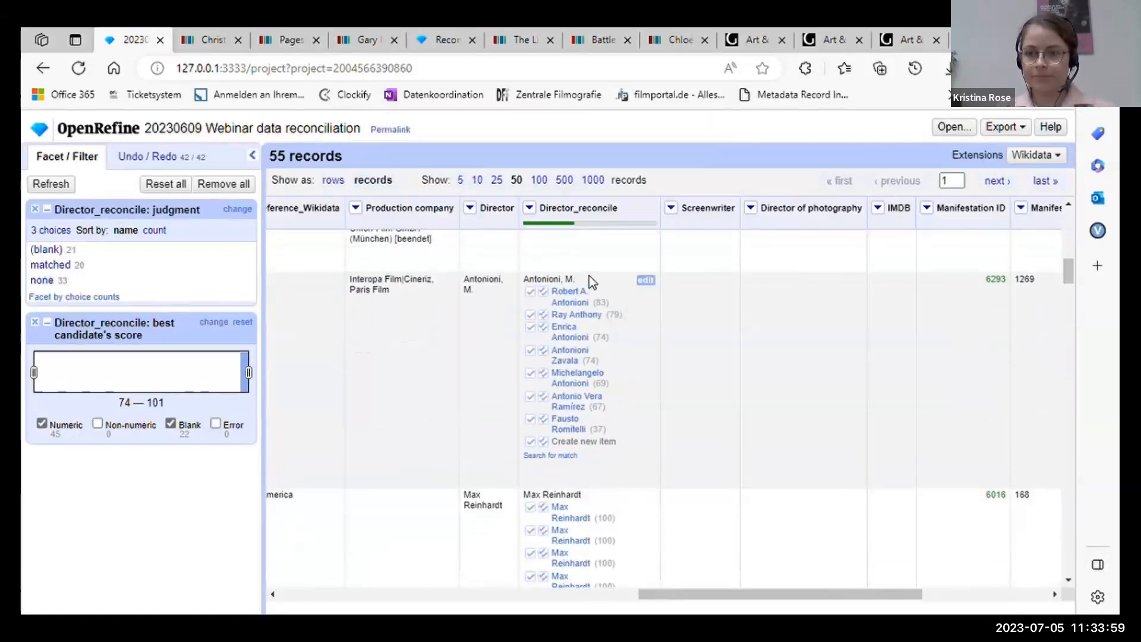
pyautogui.moveTo(581, 378)
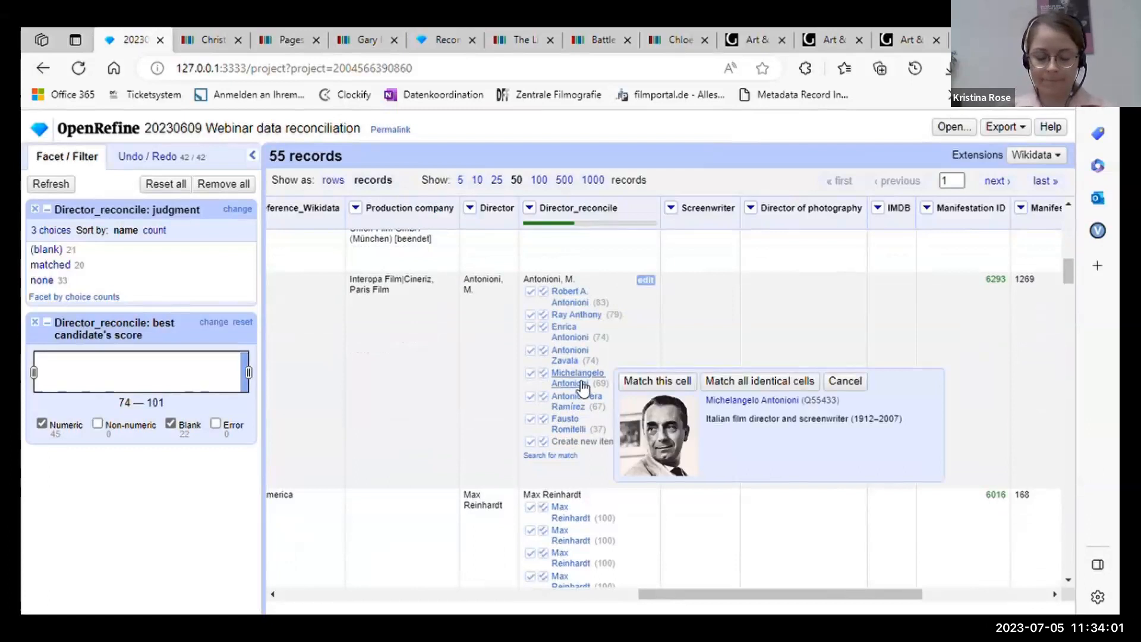
pyautogui.click(530, 373)
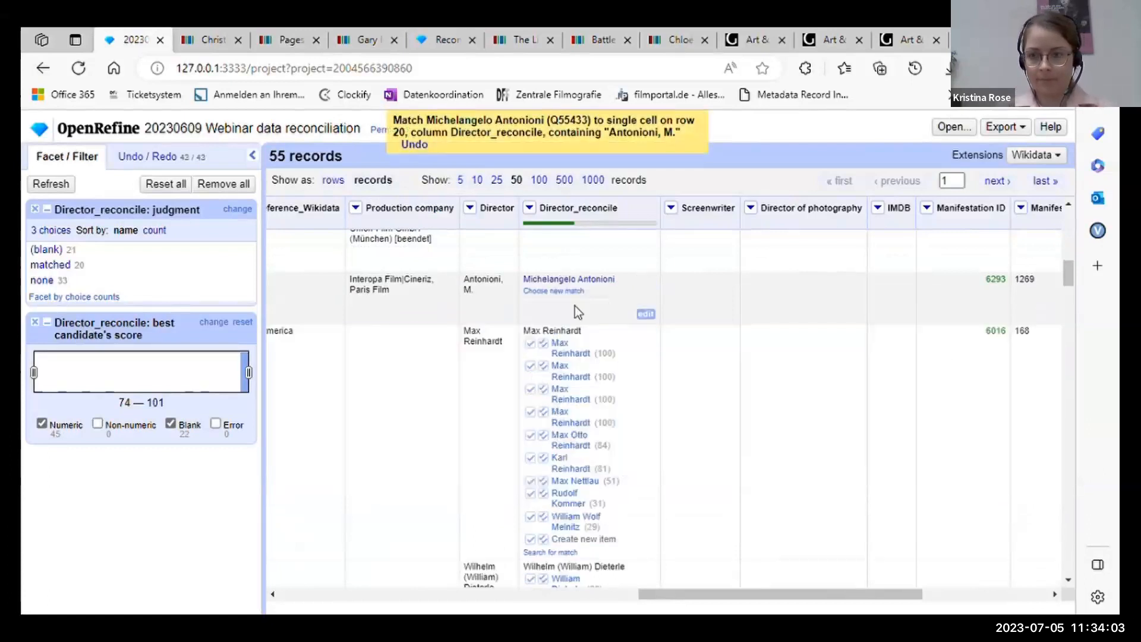
# Preview the first Max Reinhardt candidate, the theatre director and actor (Q78639), and match the cell to it
pyautogui.scroll(-1, 629, 298)
pyautogui.moveTo(566, 305)
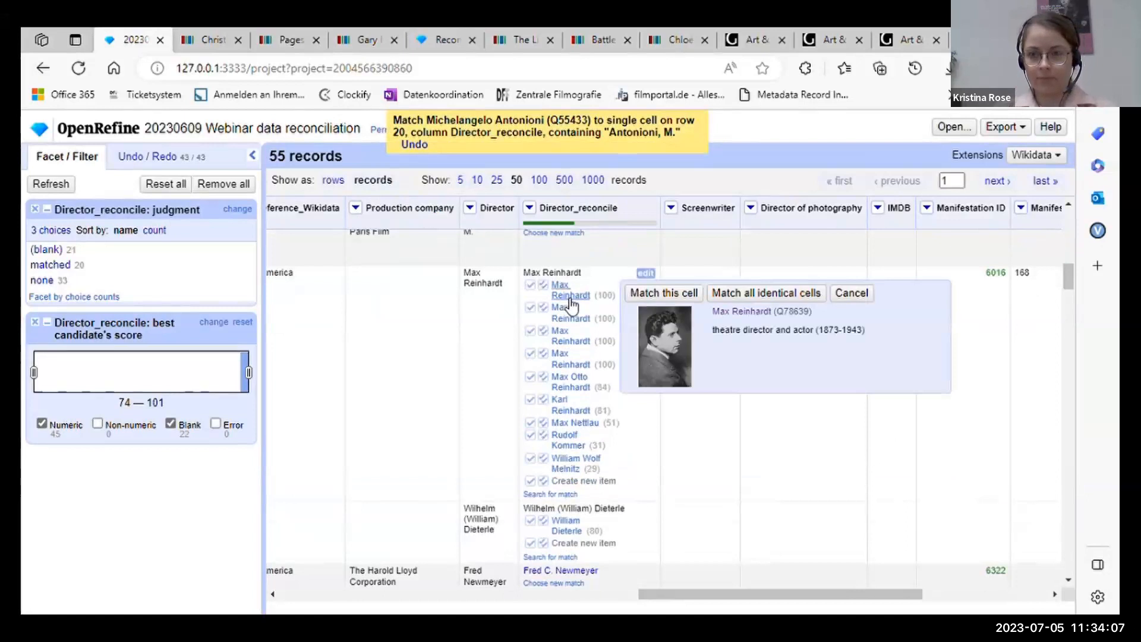
pyautogui.click(530, 285)
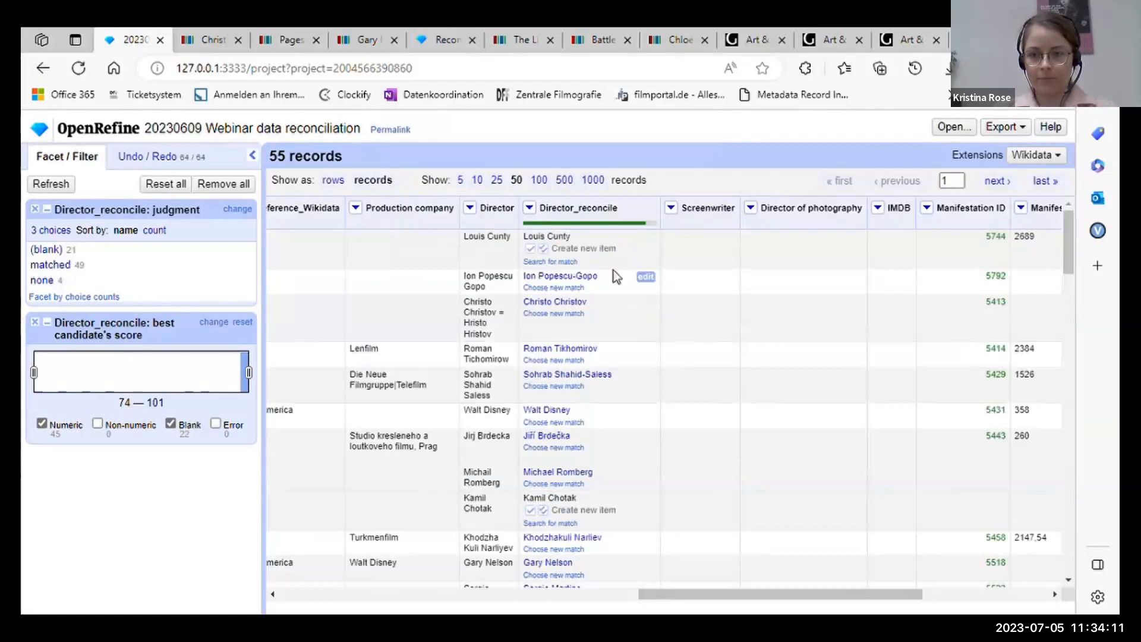
# Review the Director_reconcile column for matched directors and cells still left without a match
pyautogui.scroll(-4, 624, 385)
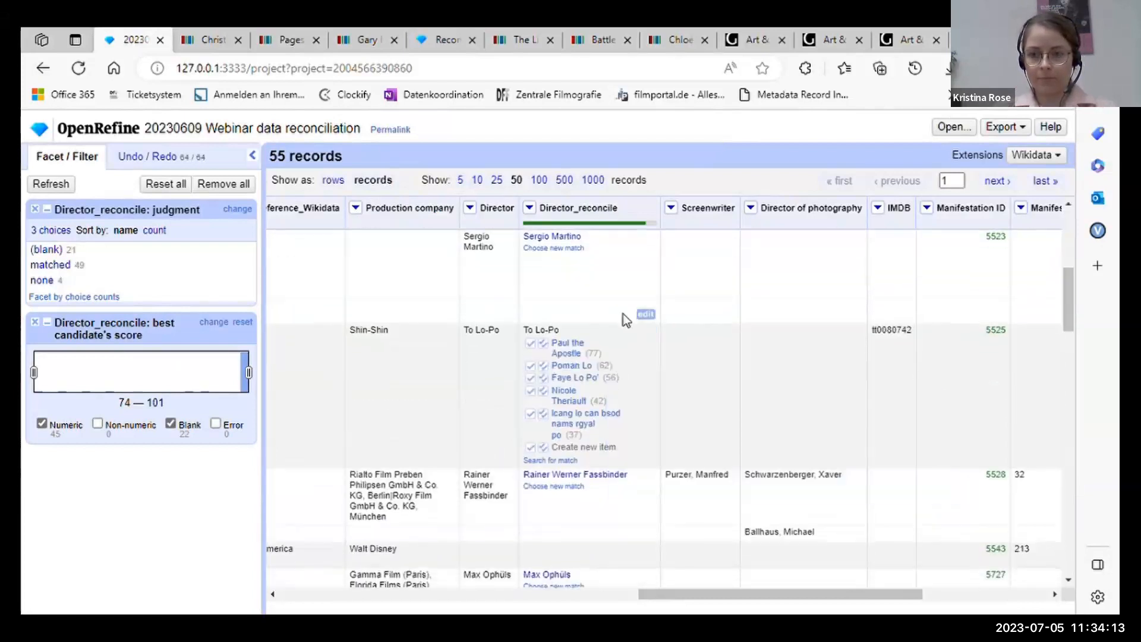
pyautogui.scroll(-3, 623, 314)
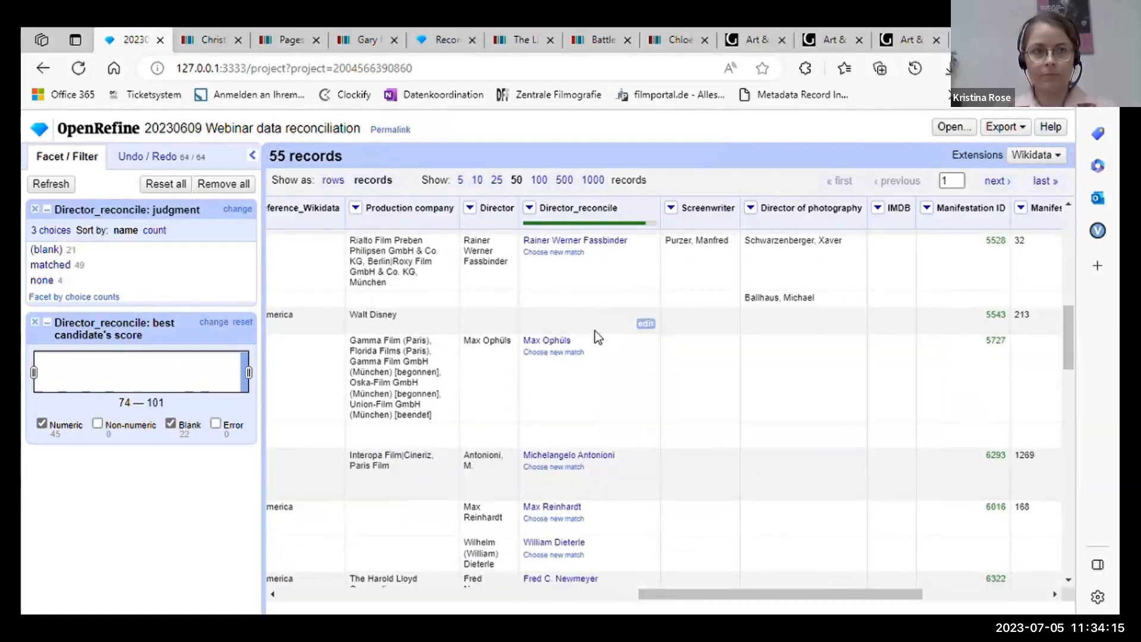
pyautogui.scroll(-3, 598, 337)
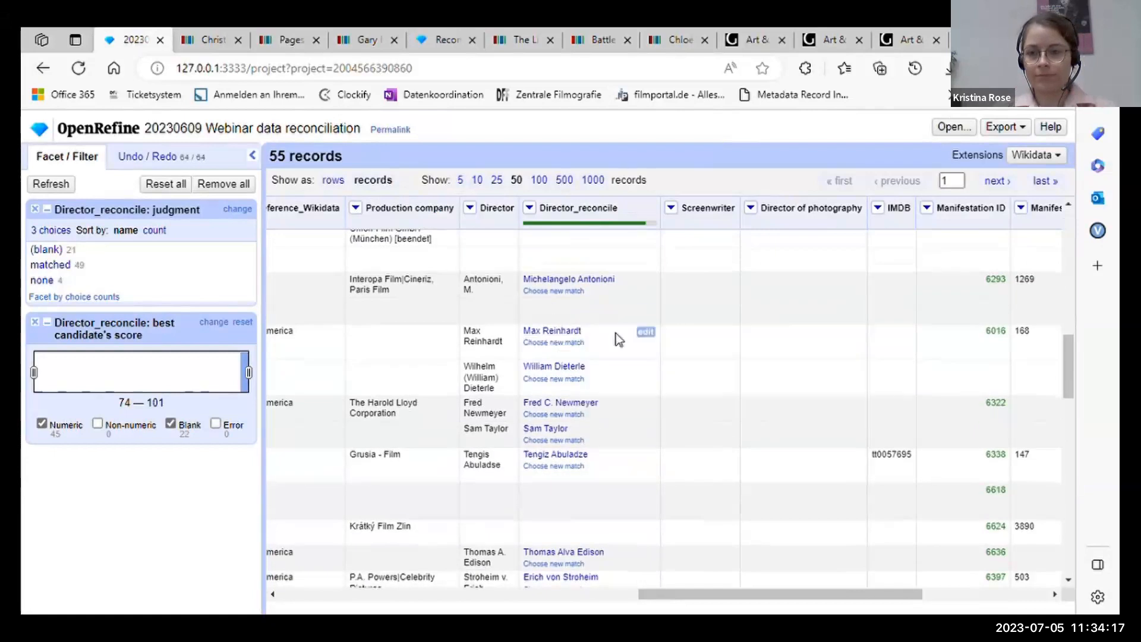
pyautogui.scroll(4, 618, 332)
pyautogui.scroll(5, 636, 320)
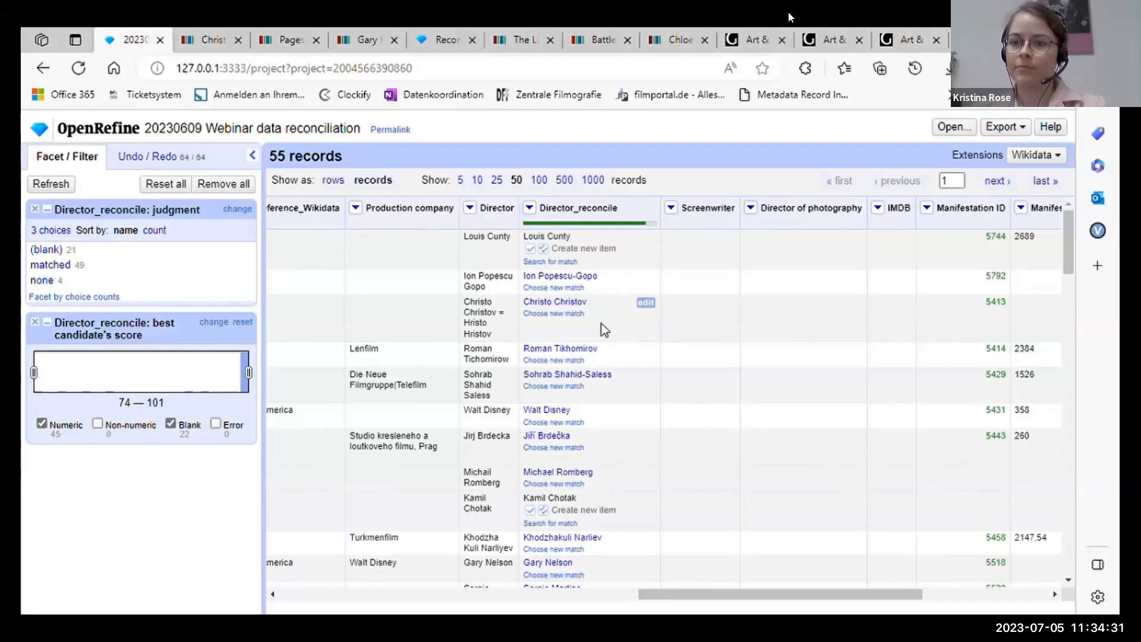
# Add an occupation column (P106) from the reconciled values of the Director_reconcile column
pyautogui.click(537, 211)
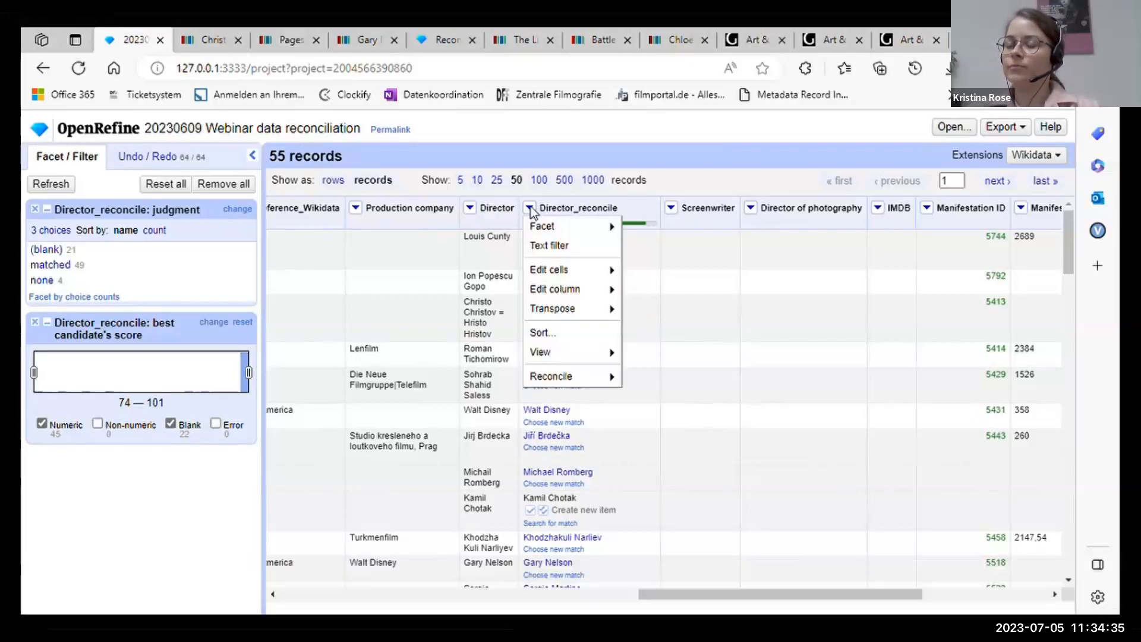
pyautogui.moveTo(599, 292)
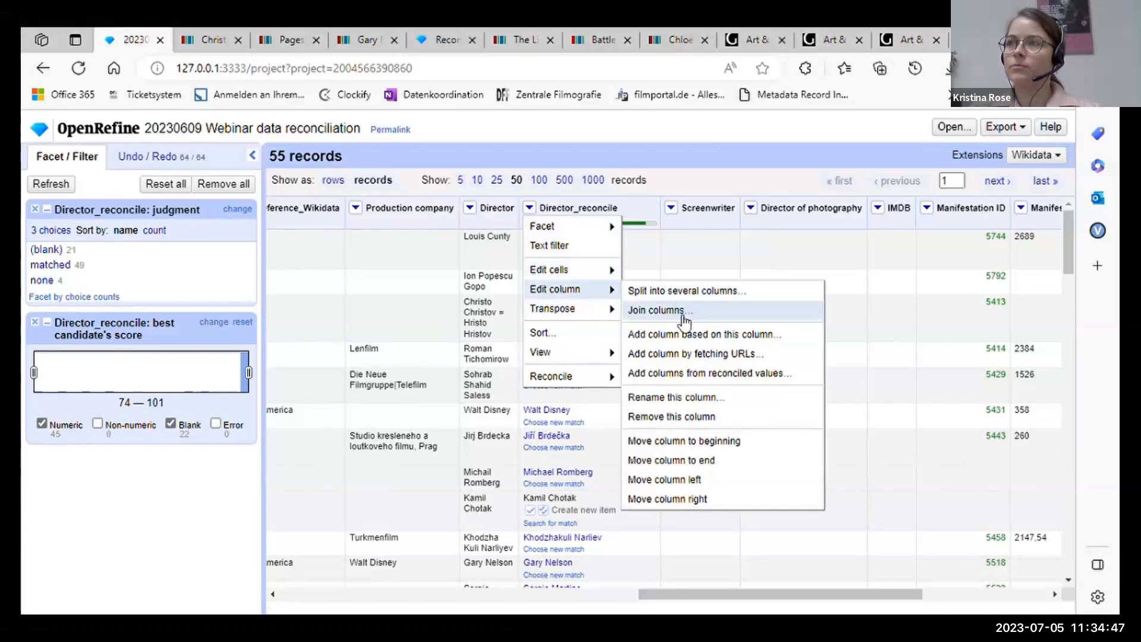
pyautogui.click(690, 373)
pyautogui.click(345, 203)
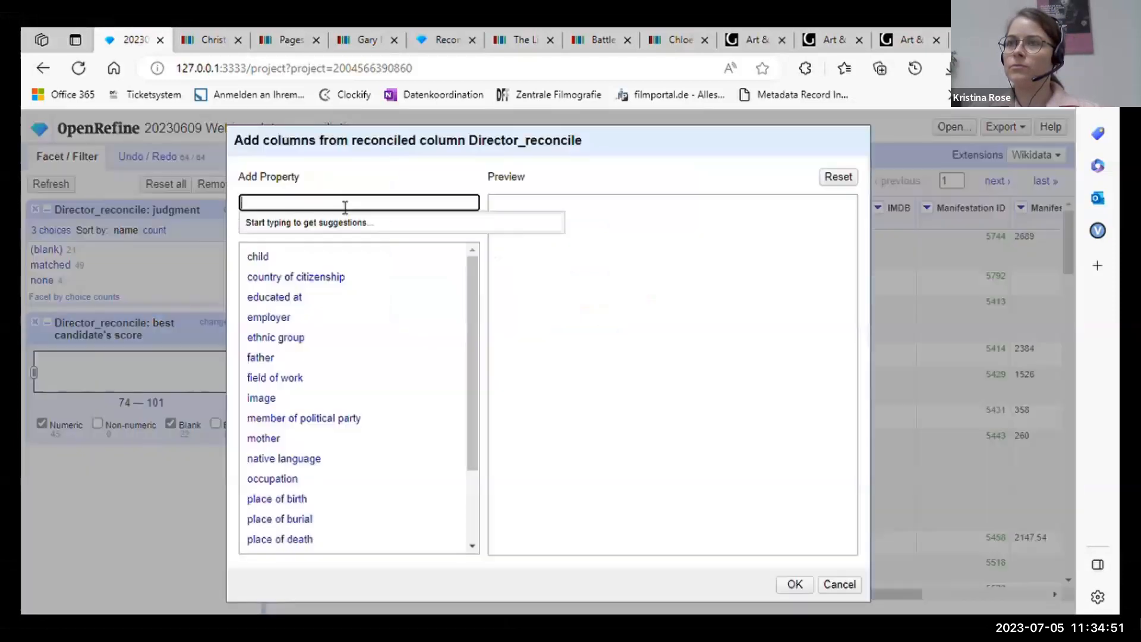
pyautogui.write('occu')
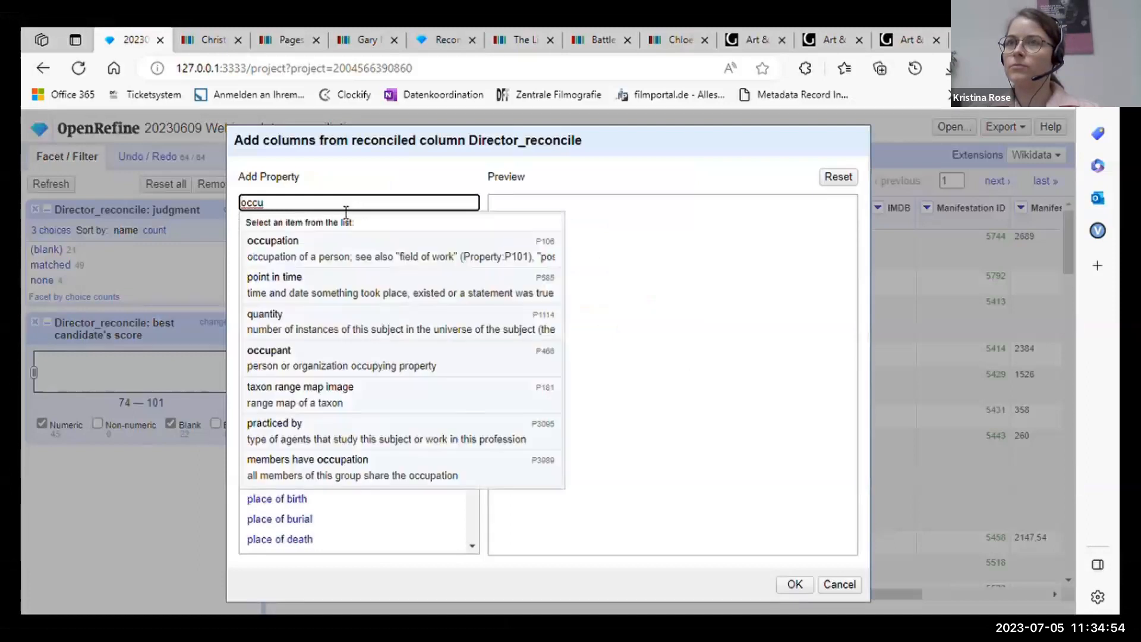
pyautogui.click(345, 245)
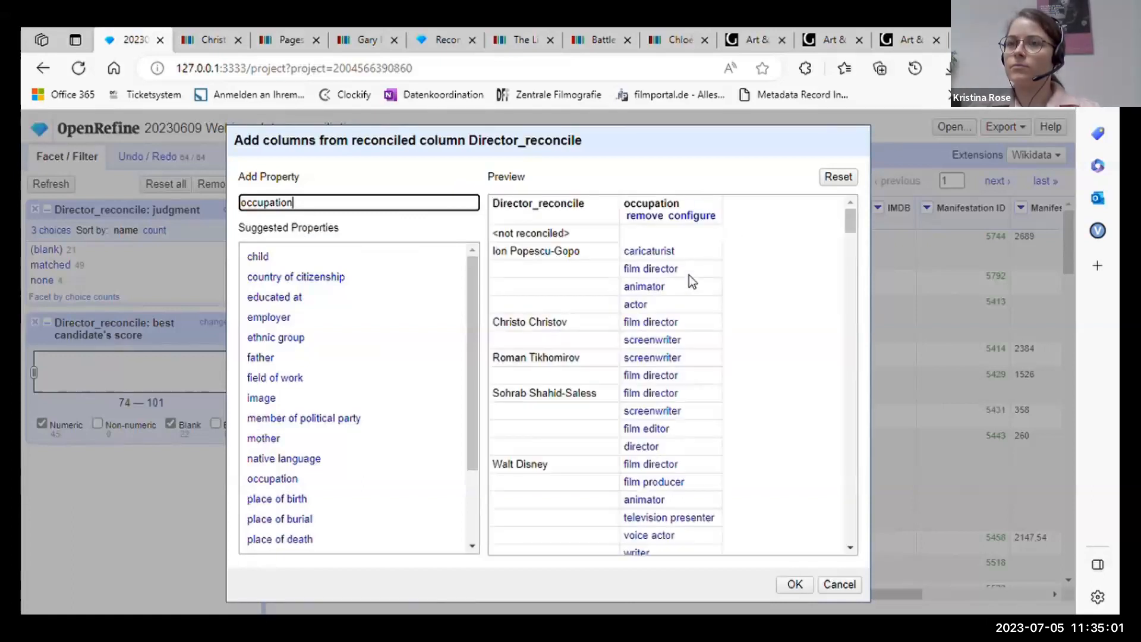
pyautogui.click(796, 585)
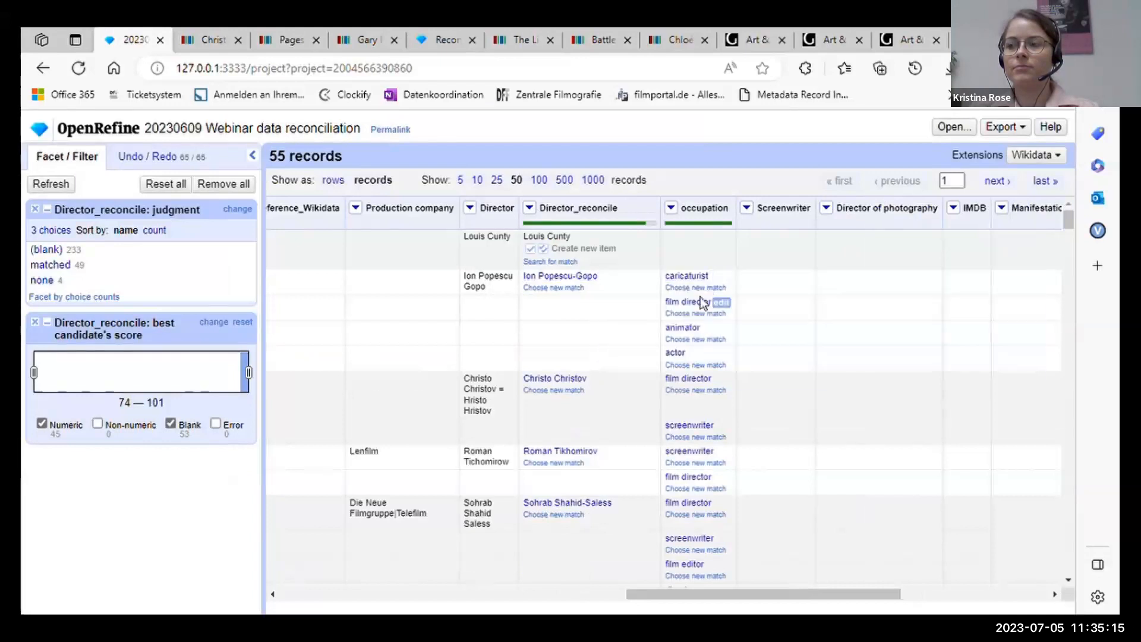
# Look over the fetched occupation values and create a text facet on the occupation column
pyautogui.moveTo(698, 338)
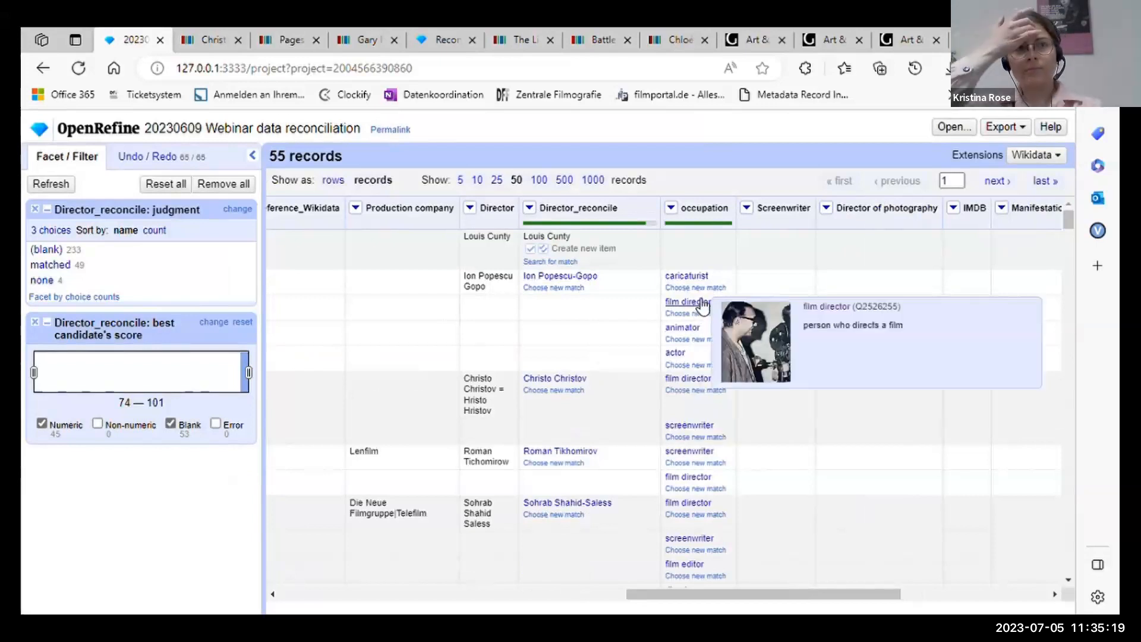
pyautogui.moveTo(702, 284)
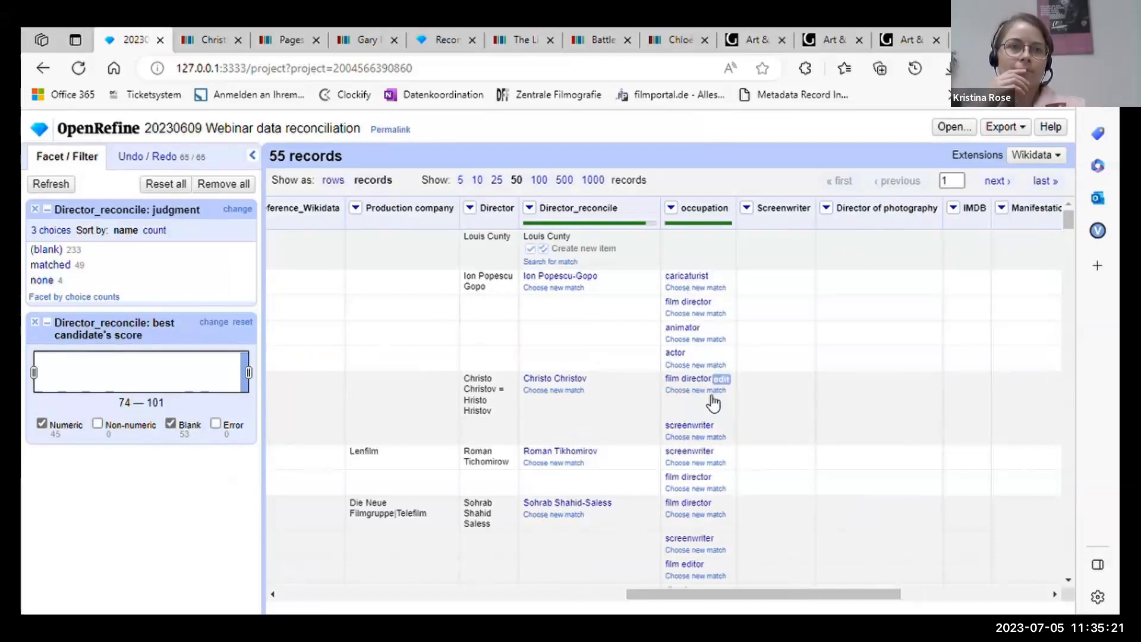
pyautogui.scroll(-2, 713, 401)
pyautogui.scroll(-3, 713, 402)
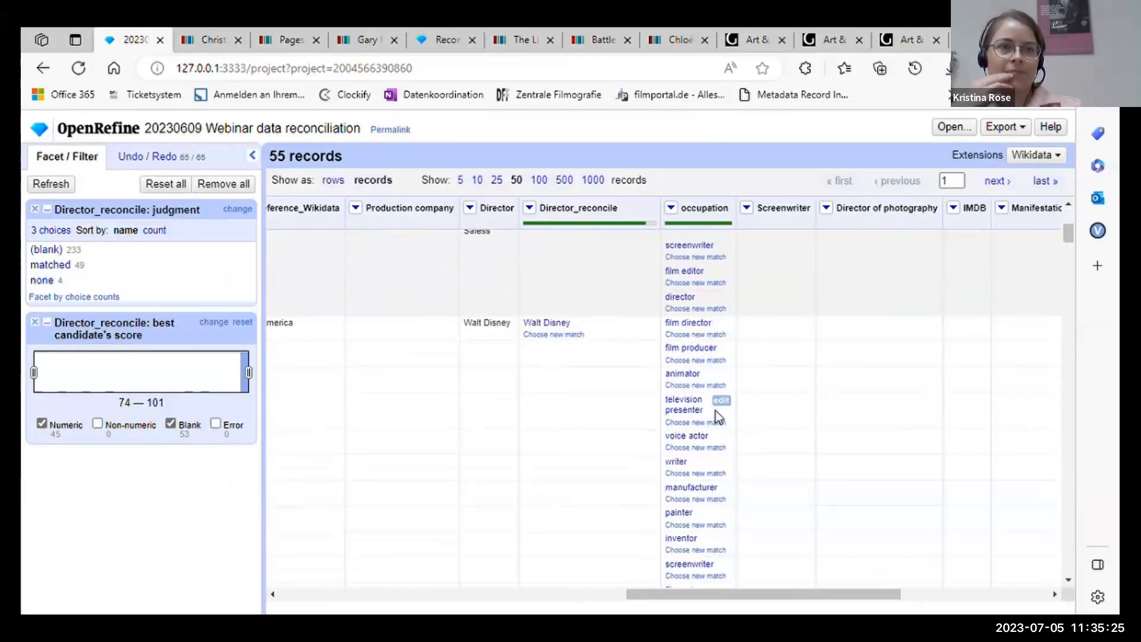
pyautogui.scroll(5, 710, 401)
pyautogui.click(671, 208)
pyautogui.moveTo(689, 227)
pyautogui.click(822, 232)
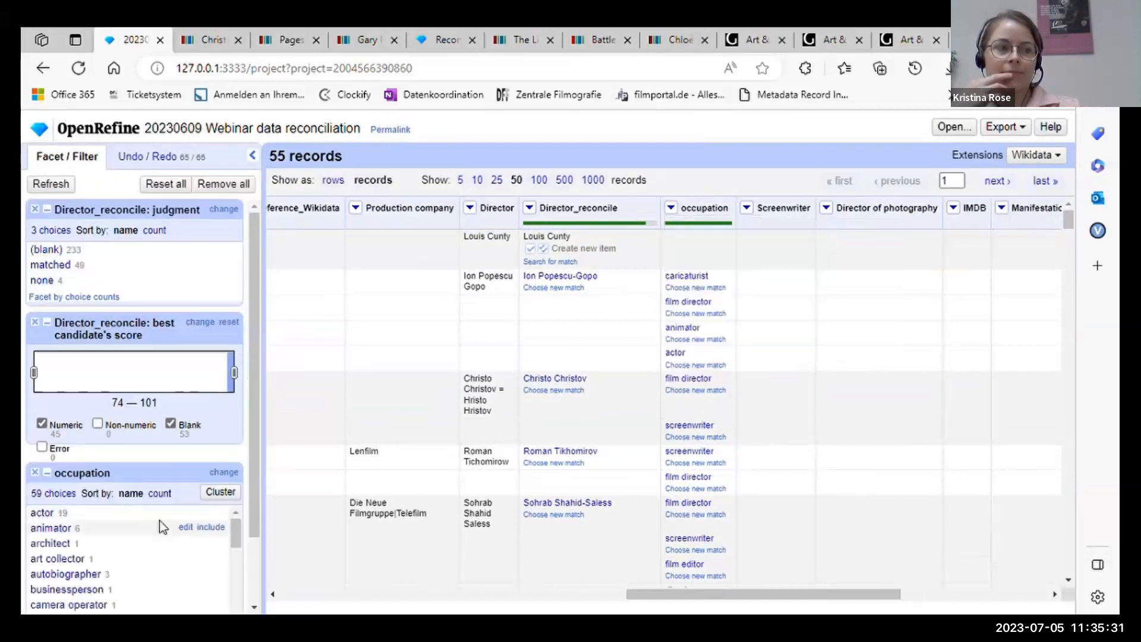
# Remove the Director_reconcile judgment and best candidate's score facets, keeping only the occupation facet
pyautogui.scroll(-1, 163, 544)
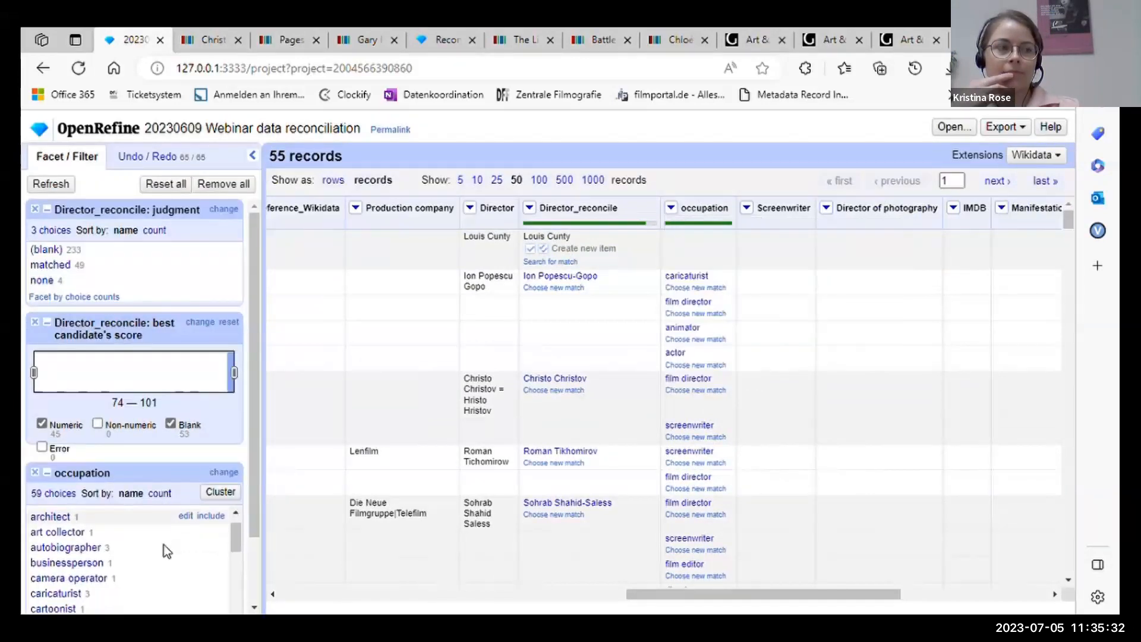
pyautogui.click(35, 209)
pyautogui.click(36, 209)
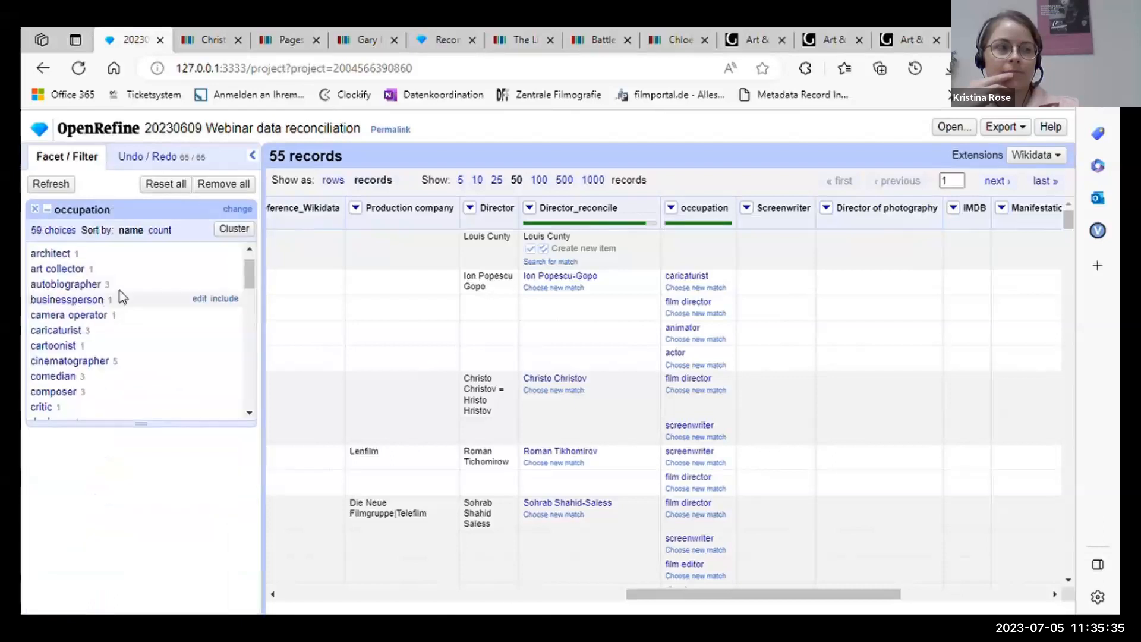
# Filter the records to the occupation businessperson and add engineer to the facet selection
pyautogui.scroll(-3, 171, 296)
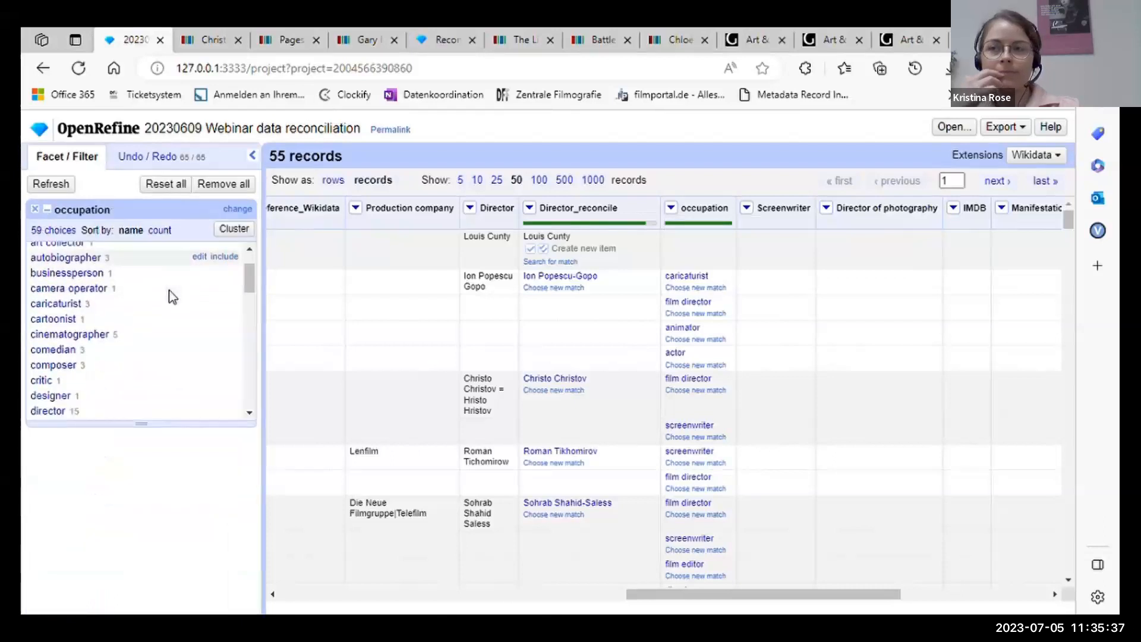
pyautogui.scroll(-4, 172, 296)
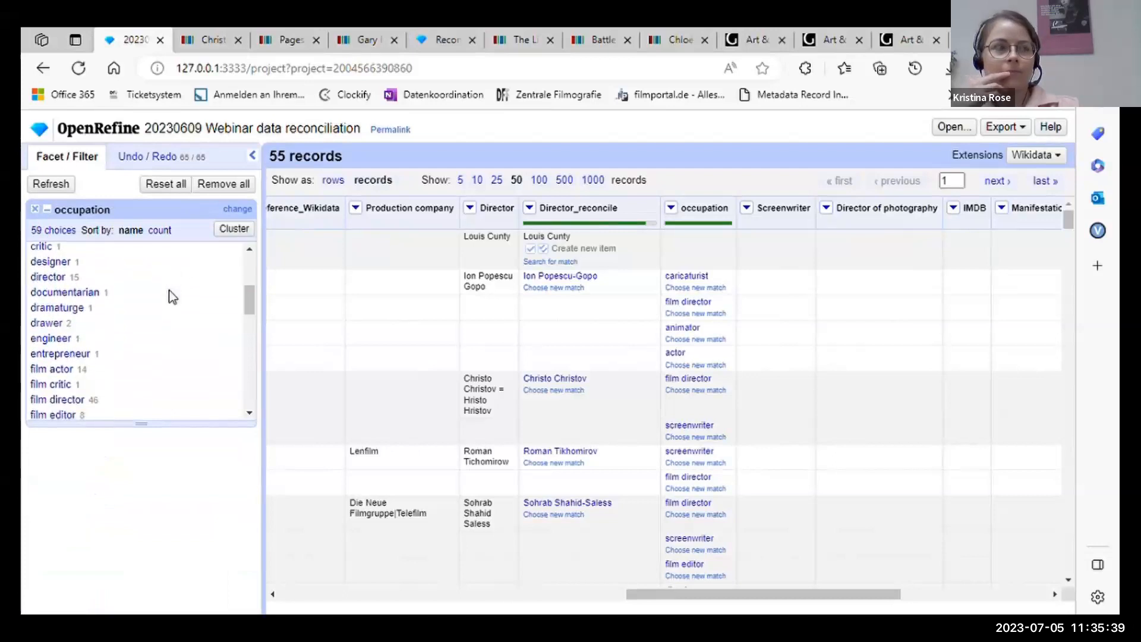
pyautogui.scroll(6, 172, 296)
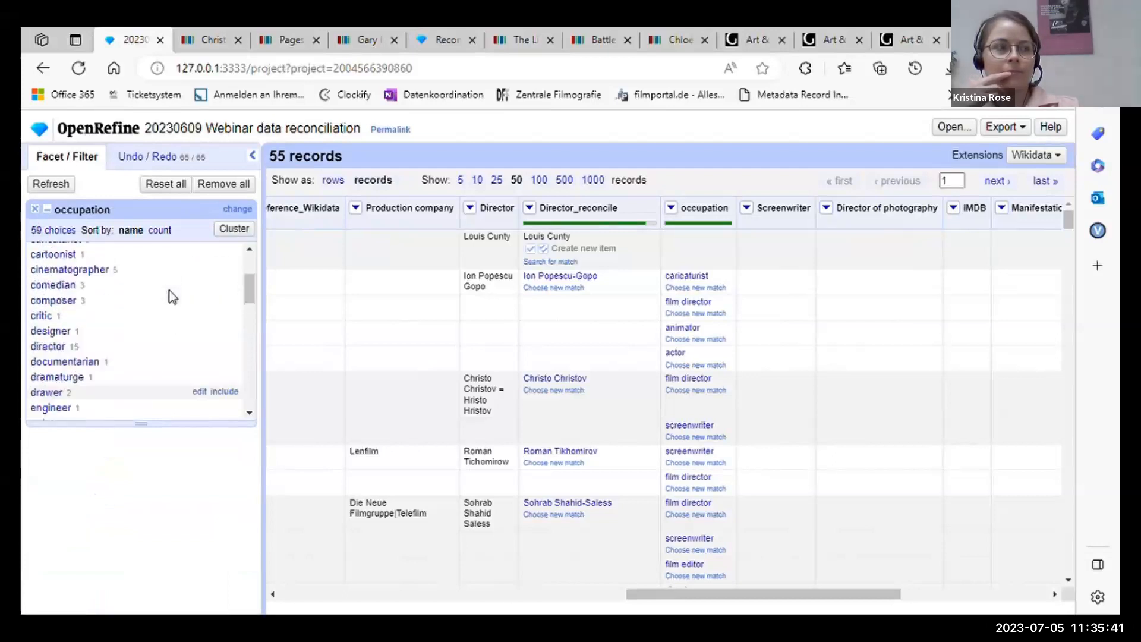
pyautogui.click(71, 326)
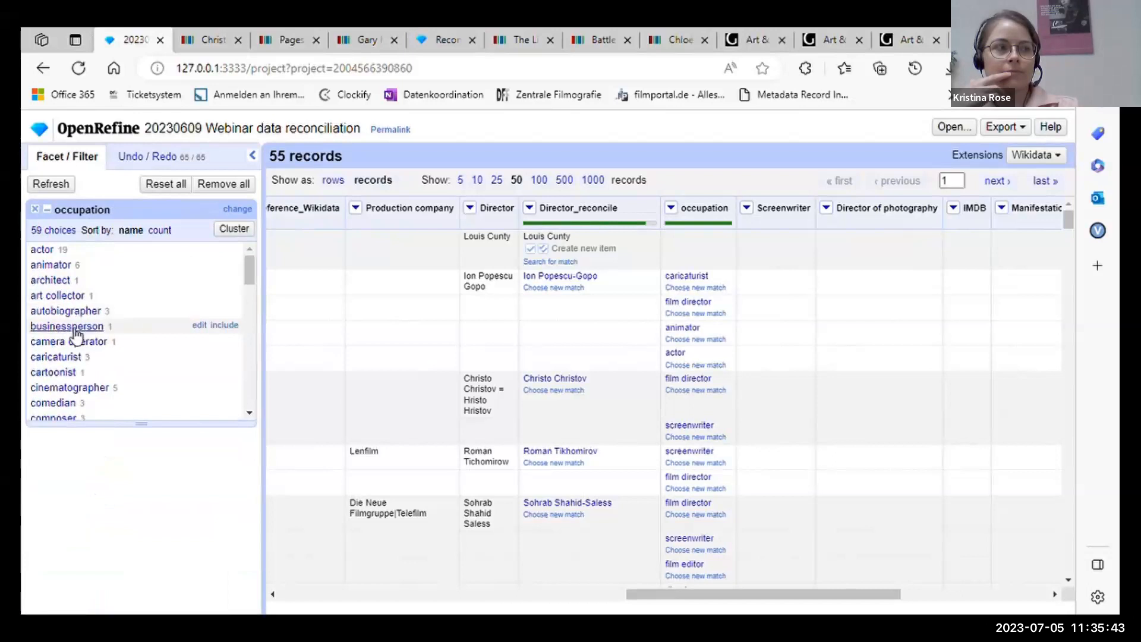
pyautogui.scroll(-5, 151, 341)
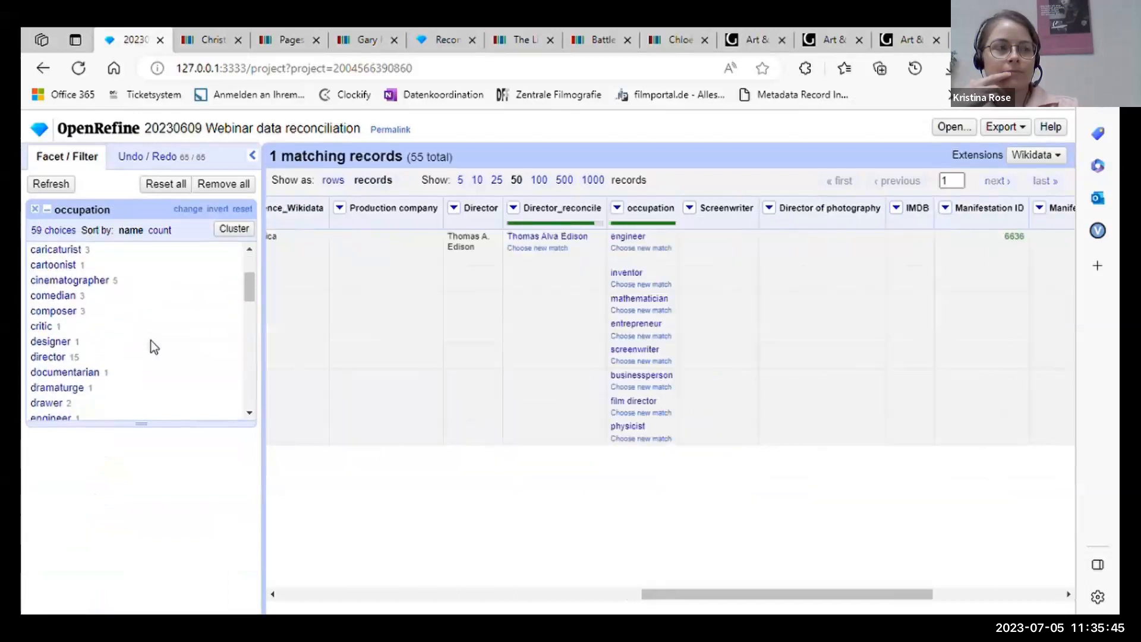
pyautogui.scroll(-3, 122, 338)
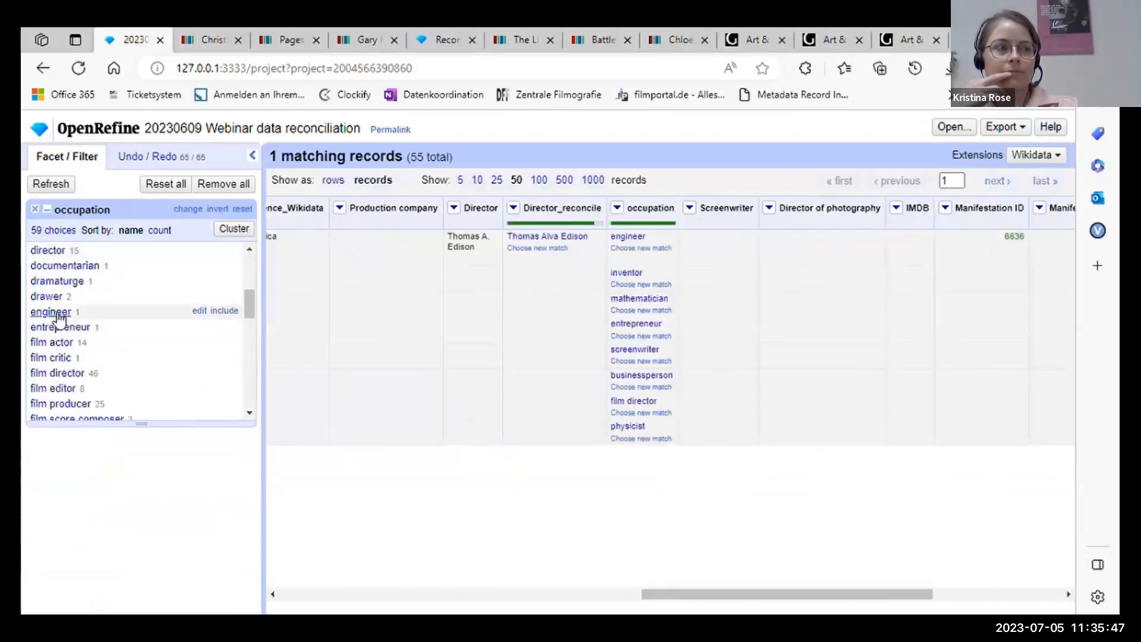
pyautogui.click(226, 311)
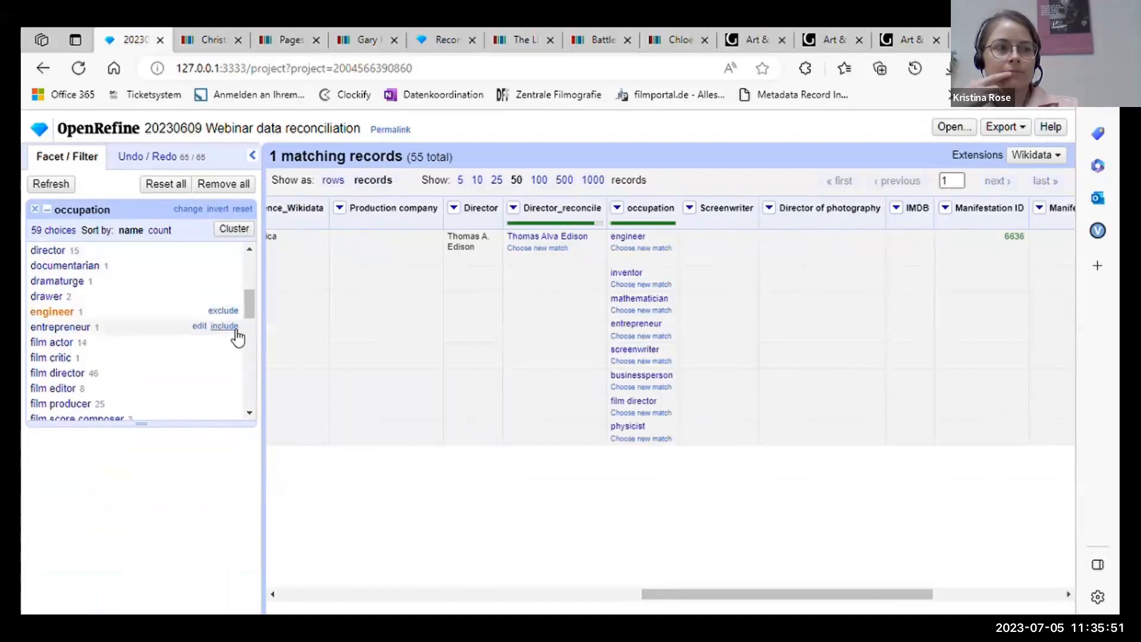
# Extend the occupation facet selection with journalist, mathematician and manufacturer
pyautogui.scroll(-5, 174, 339)
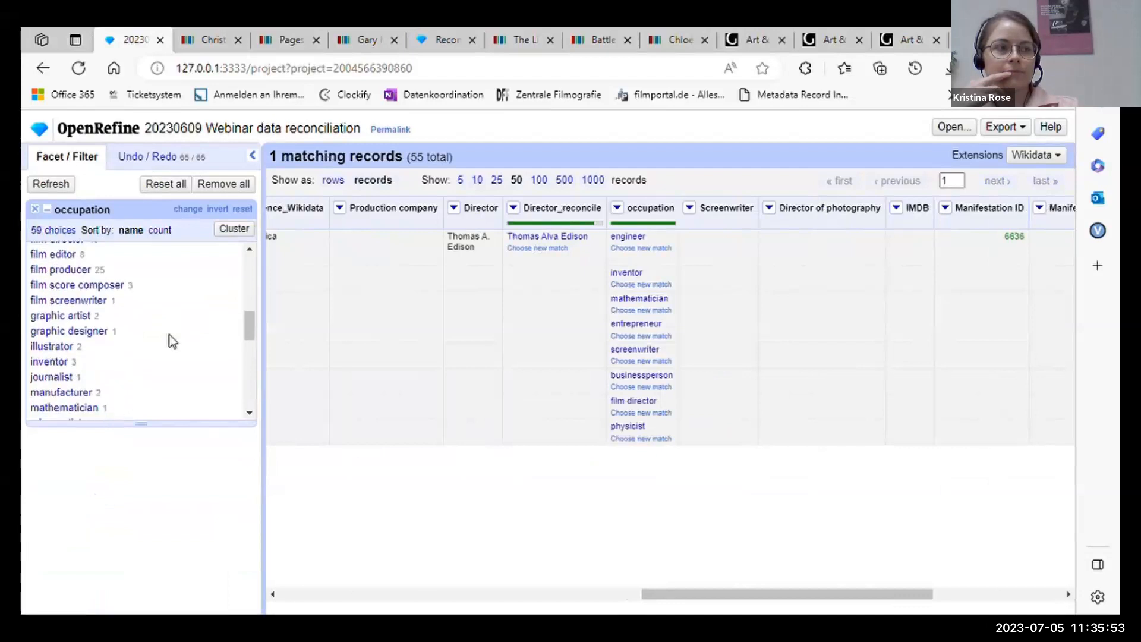
pyautogui.scroll(-2, 170, 339)
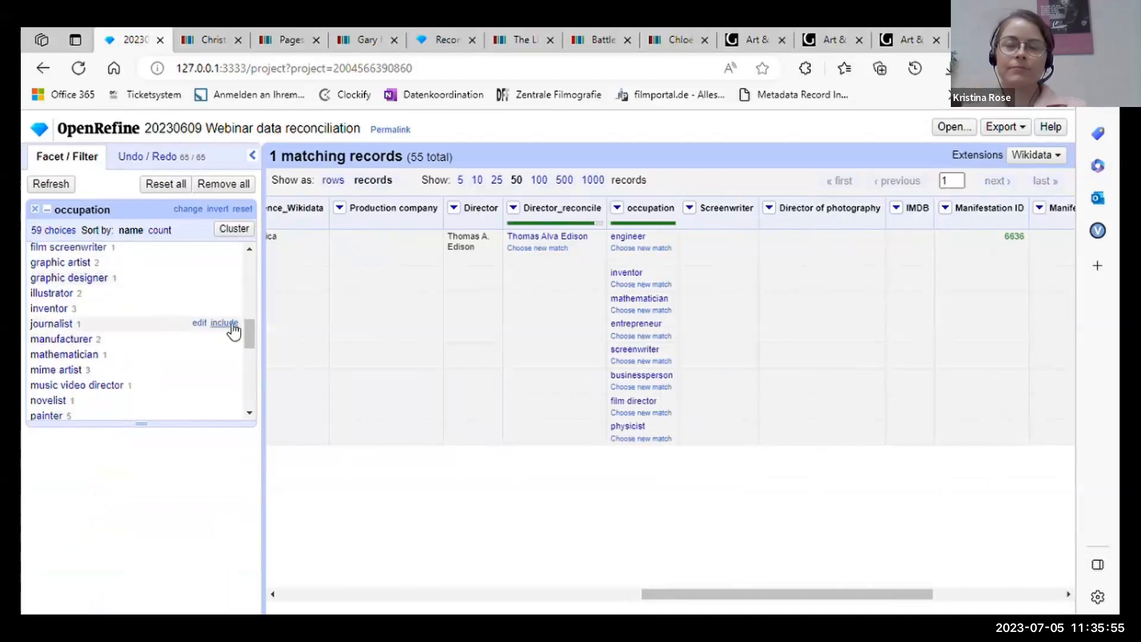
pyautogui.click(231, 324)
pyautogui.scroll(-1, 160, 330)
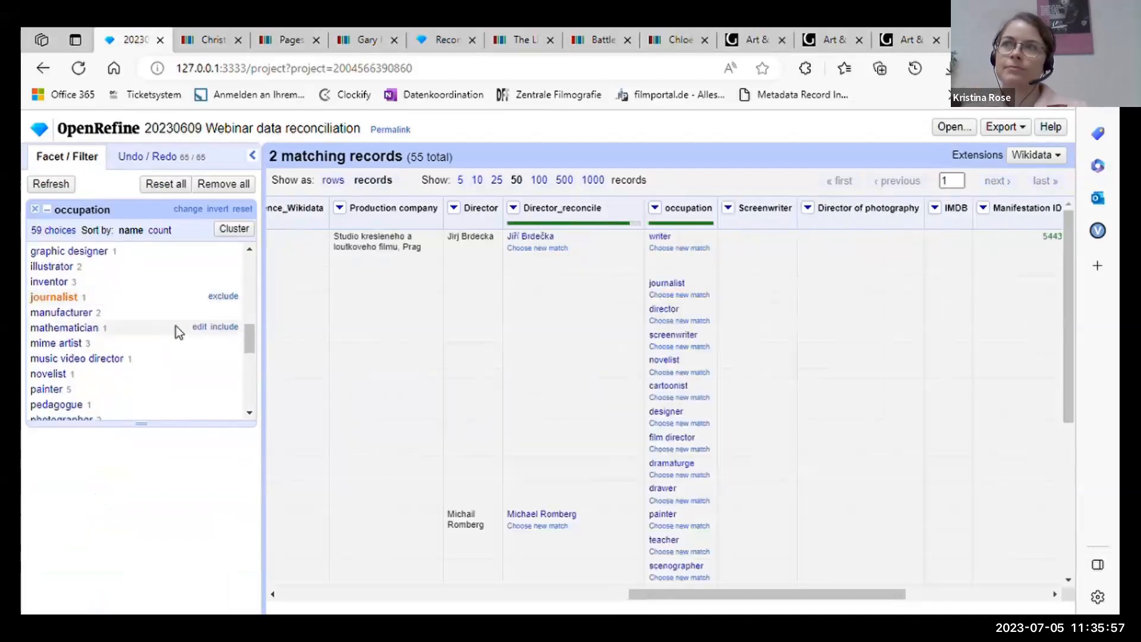
pyautogui.click(226, 326)
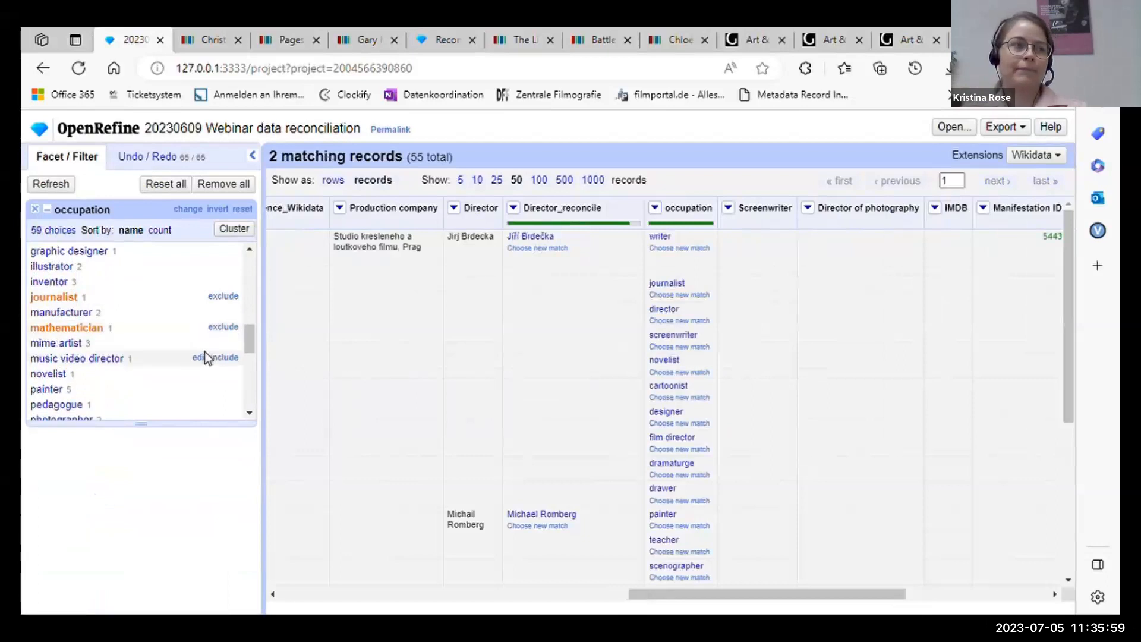
pyautogui.click(229, 312)
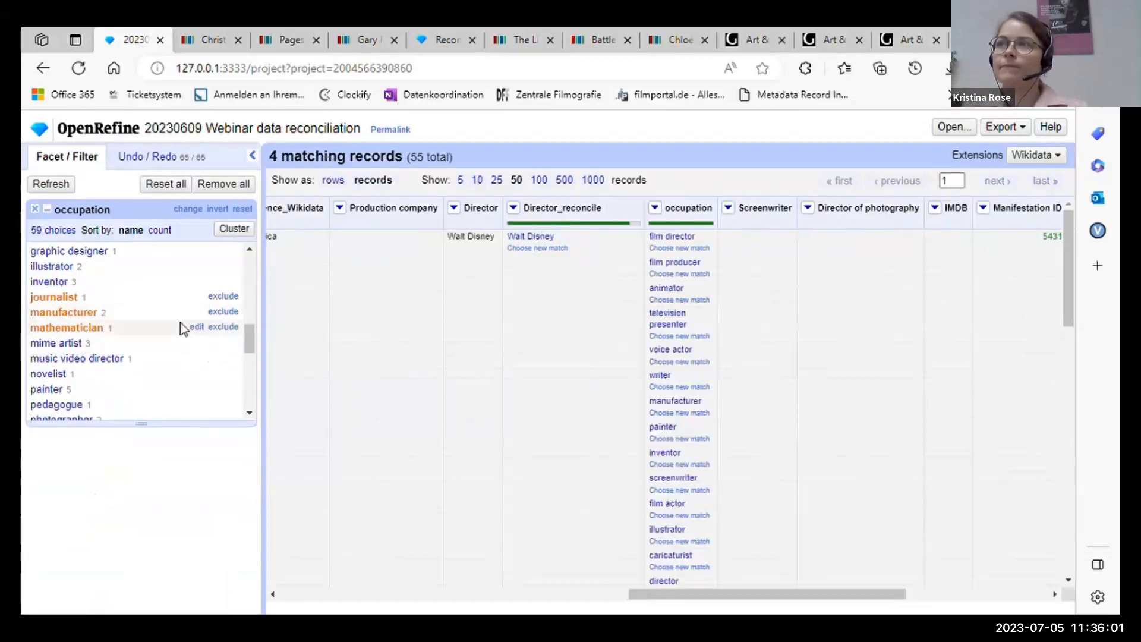
# Include pedagogue and physicist in the occupation facet selection and check the remaining occupations
pyautogui.scroll(-3, 183, 329)
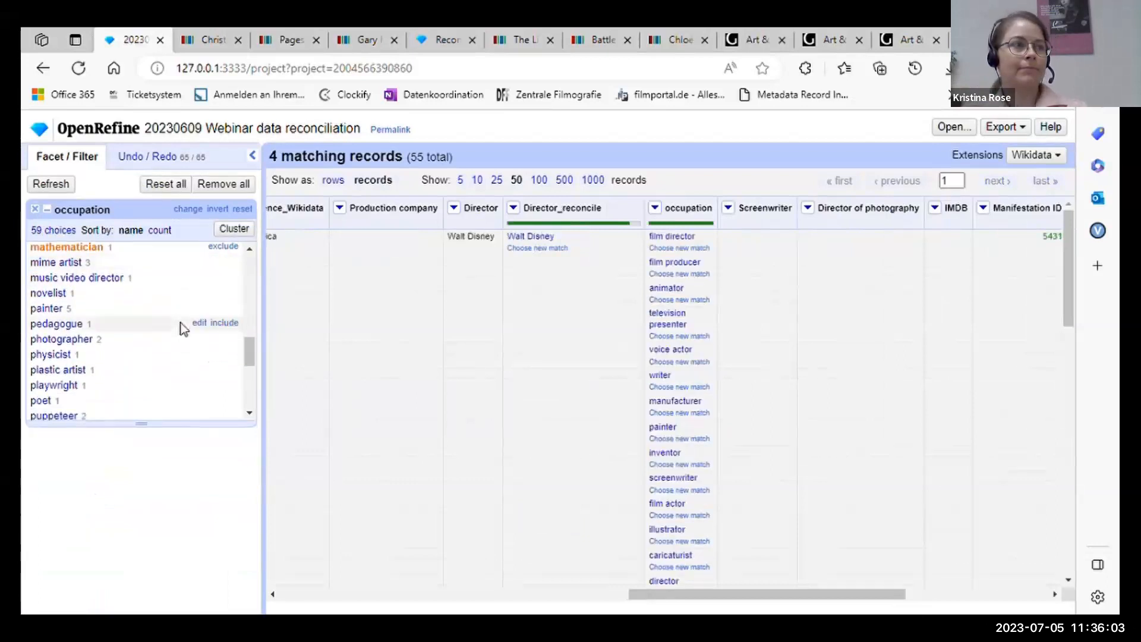
pyautogui.click(224, 322)
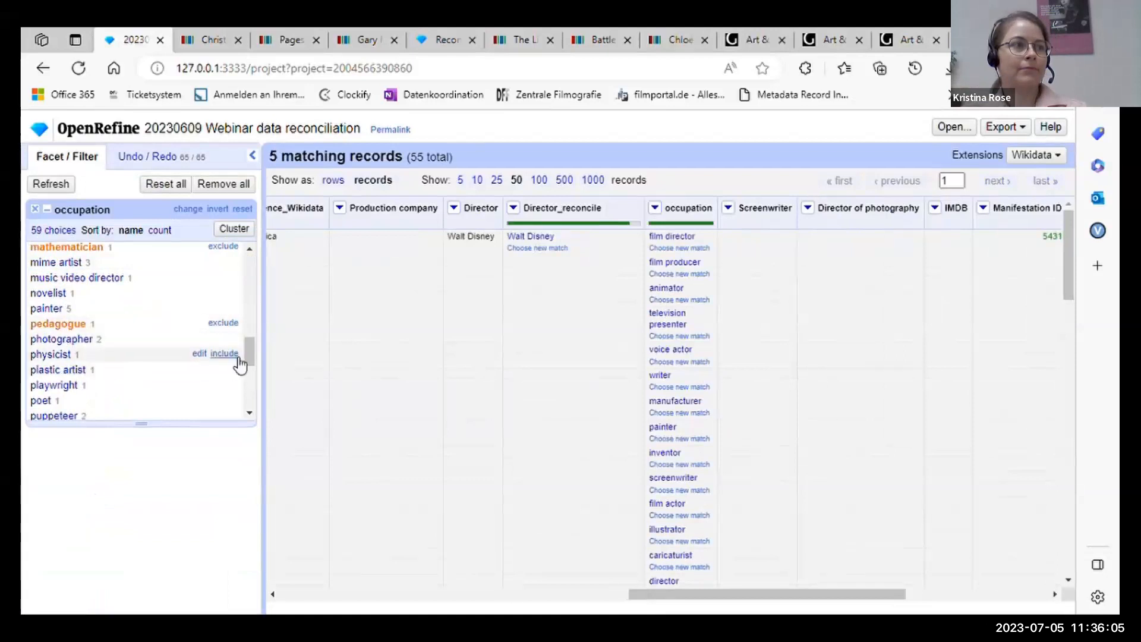
pyautogui.click(229, 354)
pyautogui.scroll(-3, 143, 323)
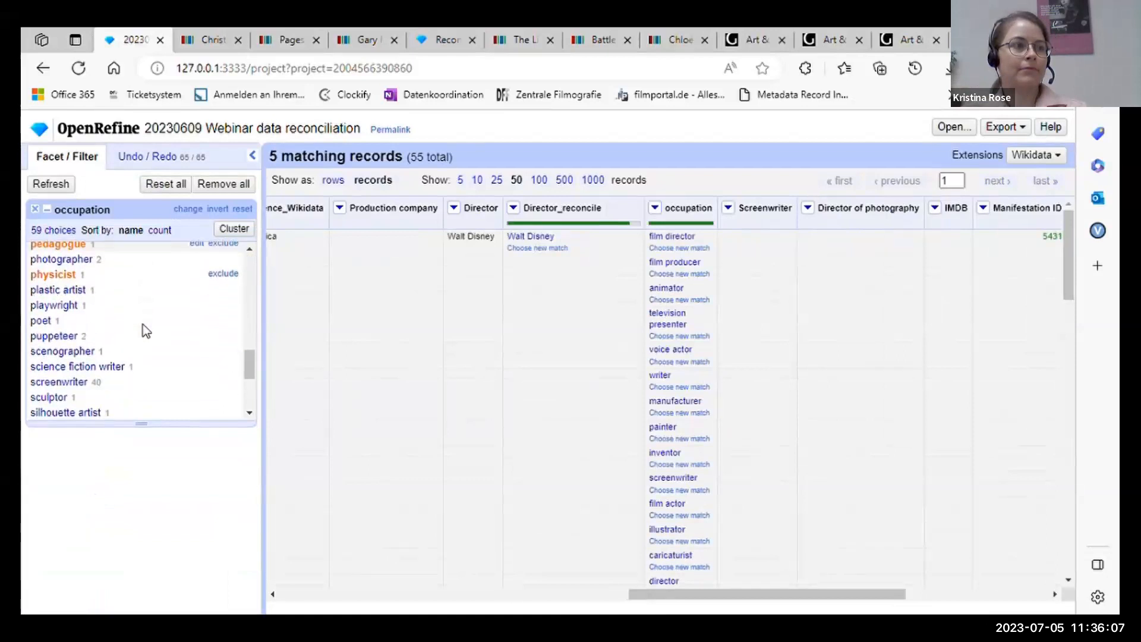
pyautogui.scroll(-3, 160, 320)
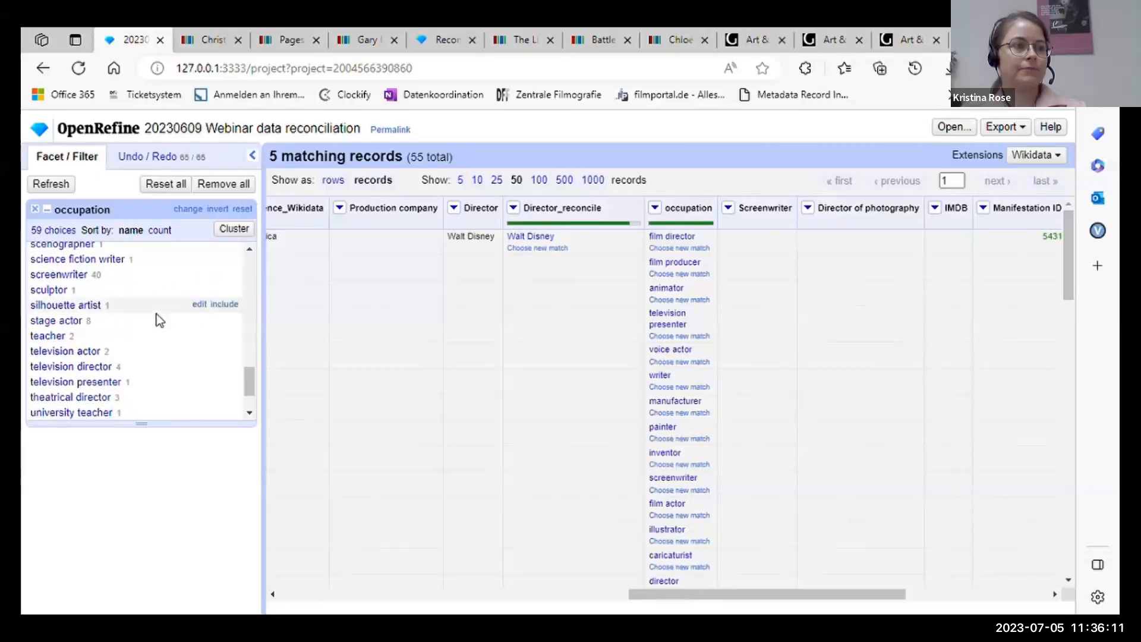
# Include teacher and sculptor as additional values in the occupation facet to widen the filtered records
pyautogui.scroll(-1, 159, 320)
pyautogui.click(236, 314)
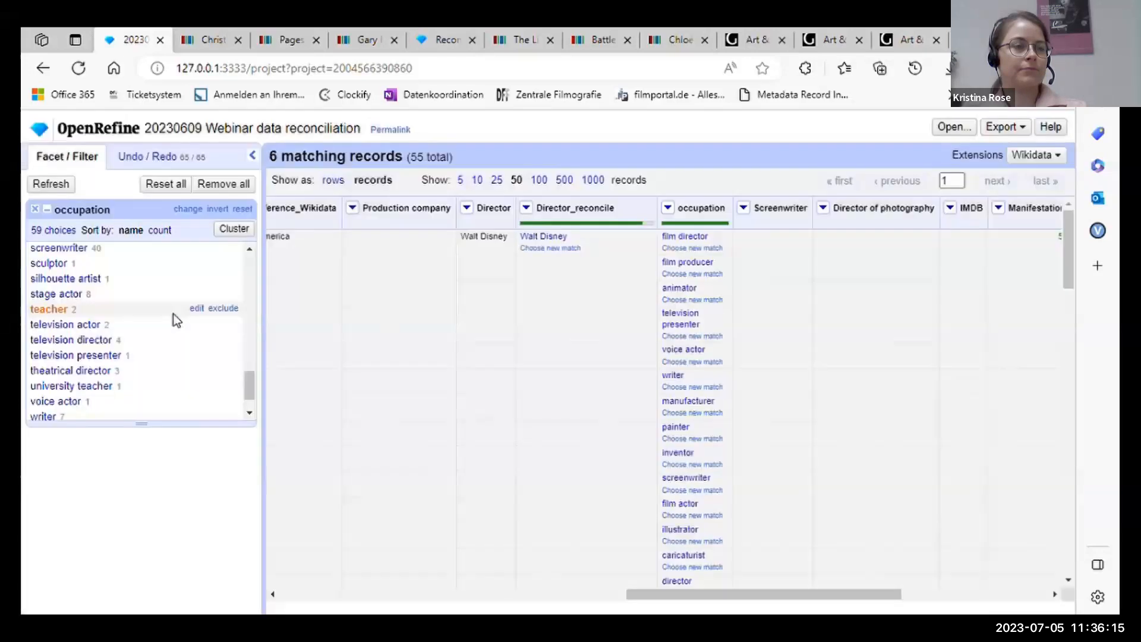
pyautogui.scroll(-1, 176, 320)
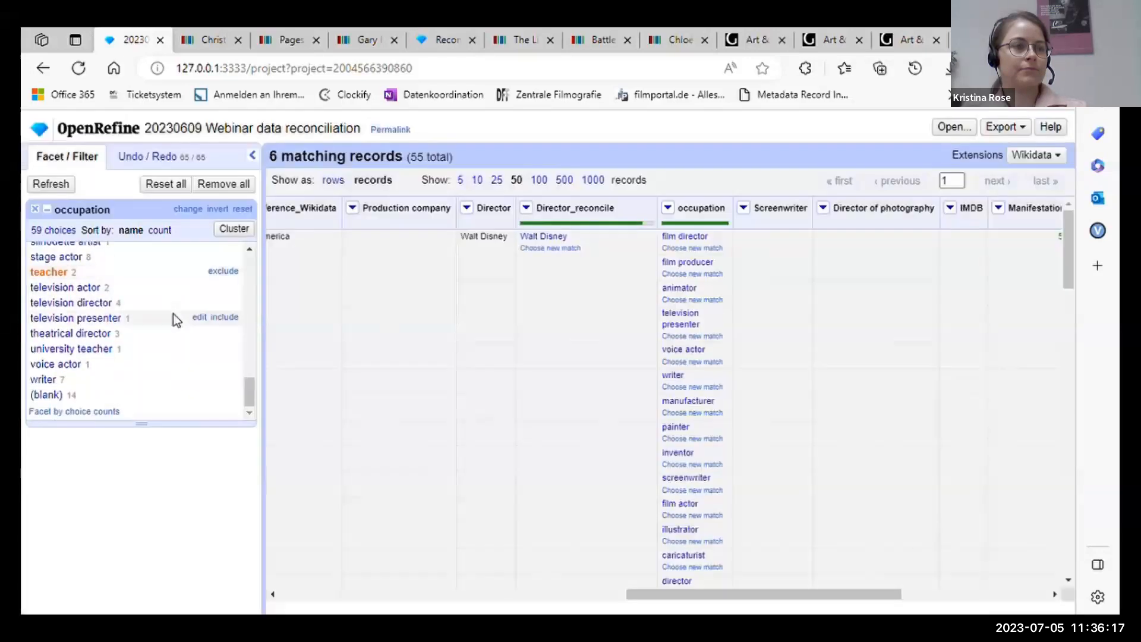
pyautogui.scroll(4, 177, 320)
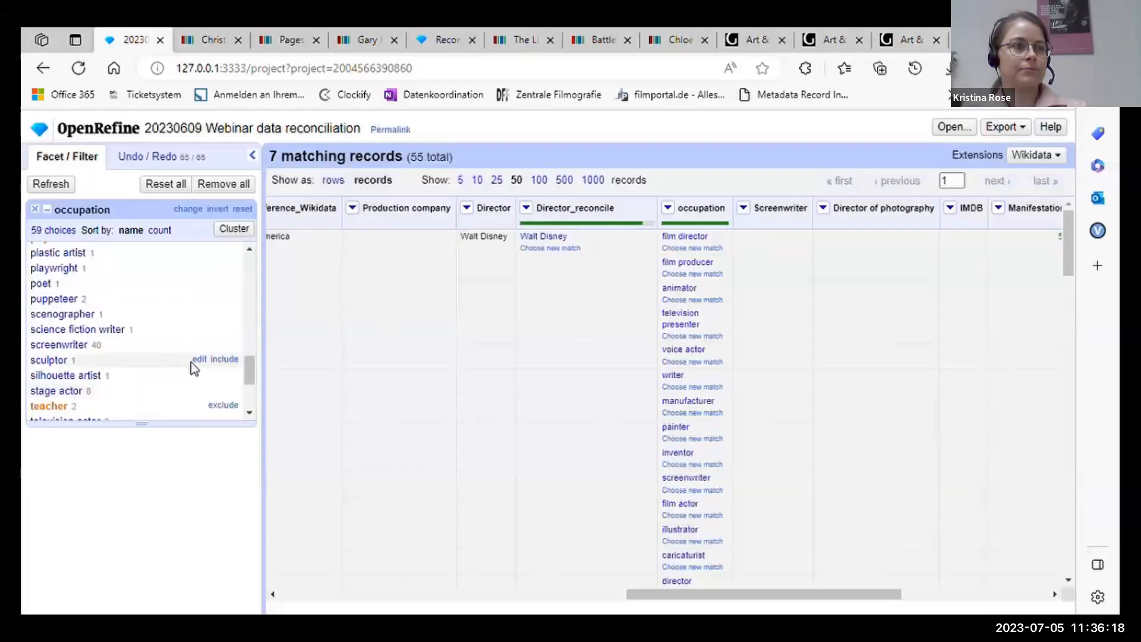
pyautogui.click(233, 361)
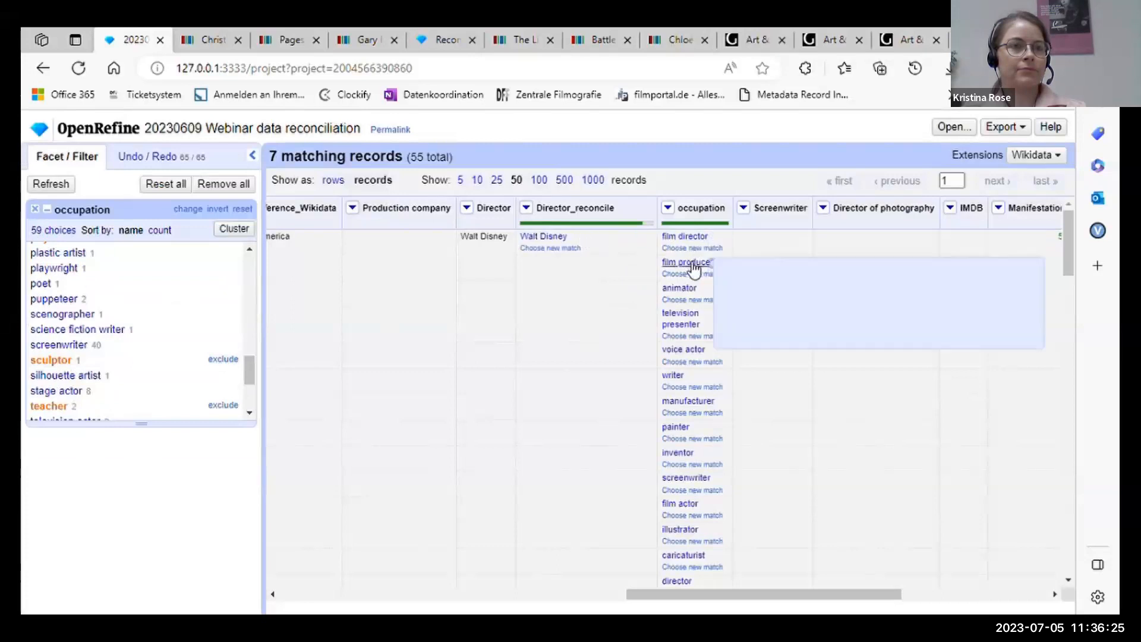
# Examine the reconciled directors and their occupation values across the filtered records, including the previews for Max Reinhardt and Thomas Alva Edison
pyautogui.moveTo(561, 240)
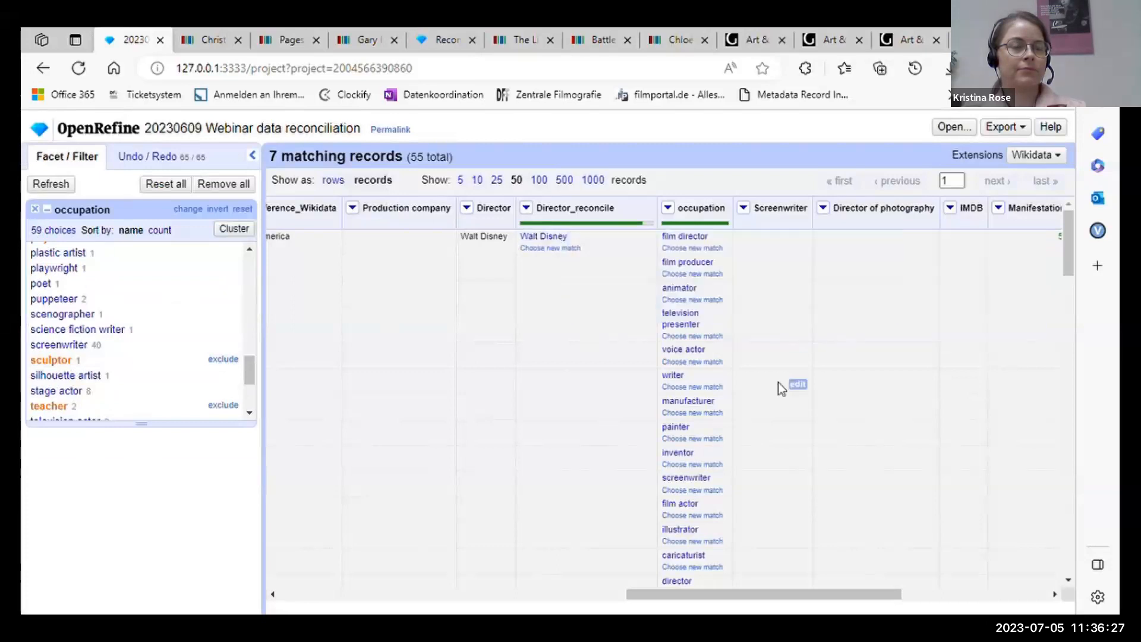
pyautogui.scroll(-2, 726, 329)
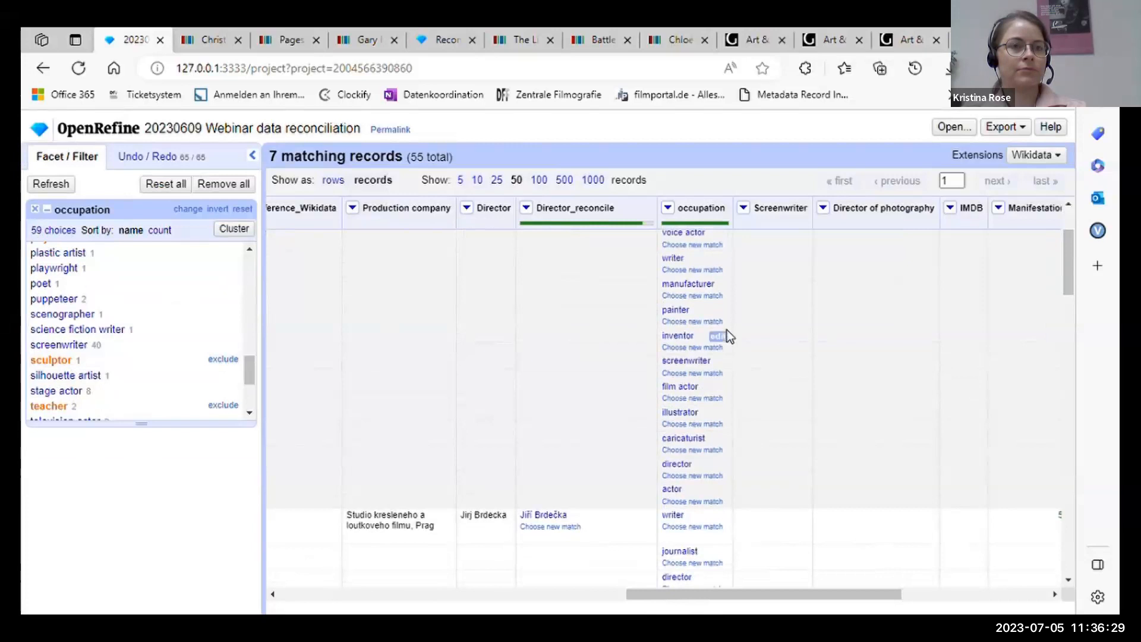
pyautogui.scroll(2, 727, 329)
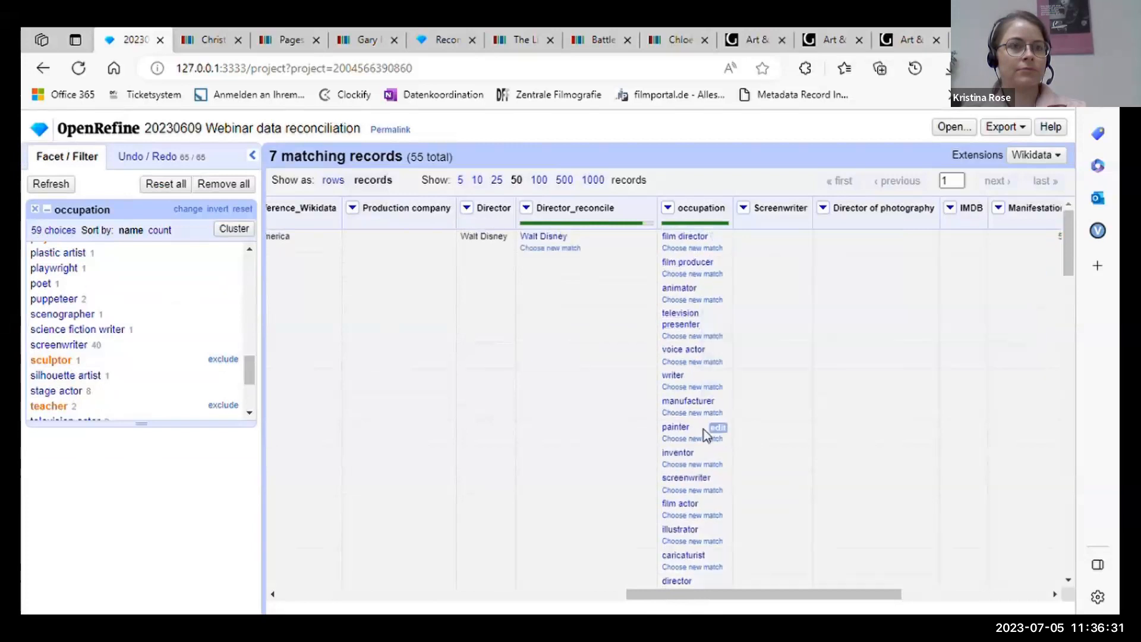
pyautogui.scroll(-1, 713, 343)
pyautogui.scroll(-4, 713, 344)
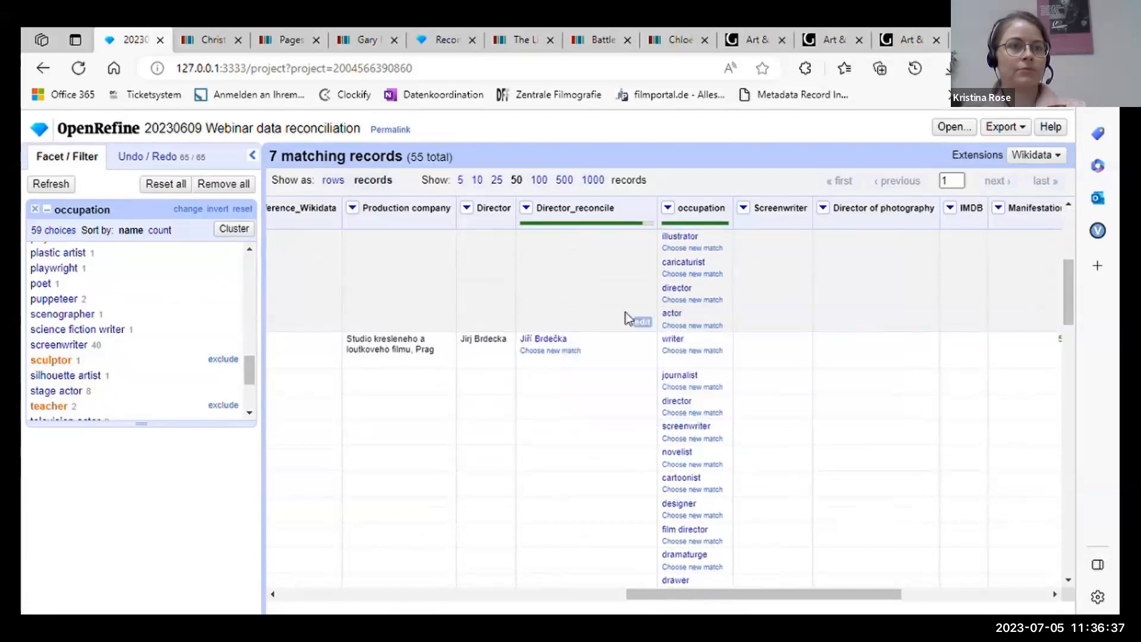
pyautogui.scroll(-4, 797, 456)
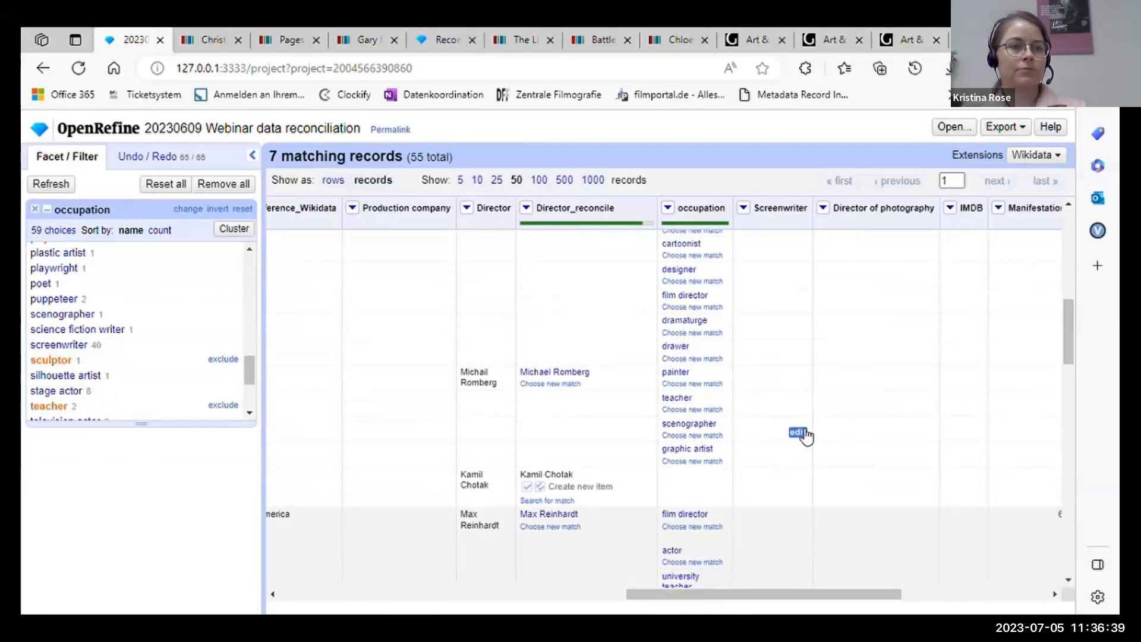
pyautogui.scroll(-3, 802, 434)
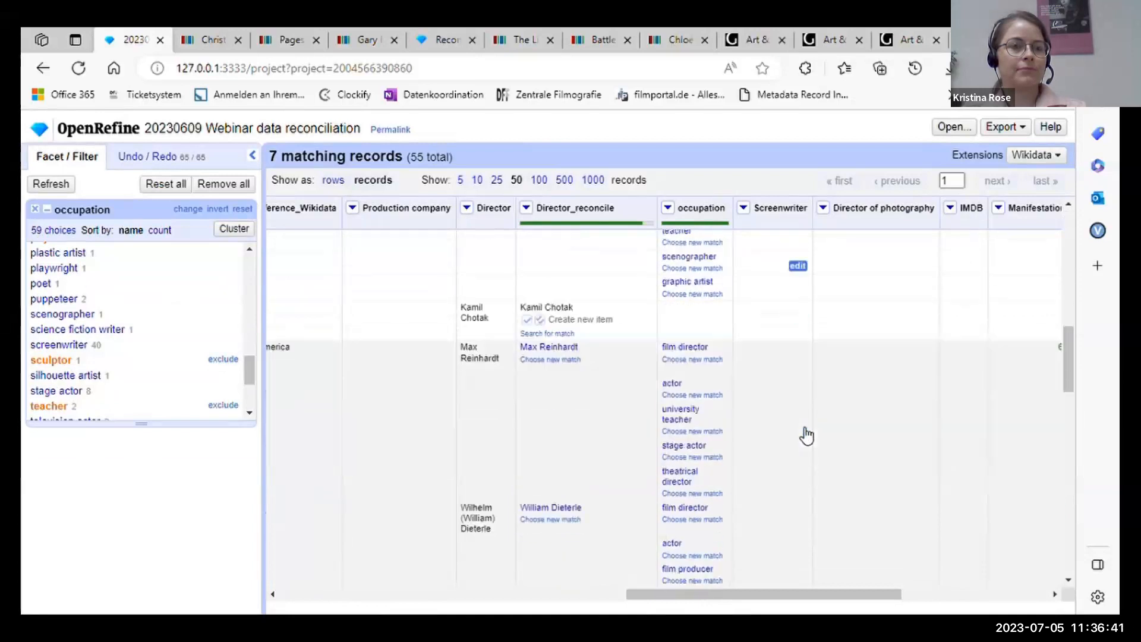
pyautogui.scroll(-1, 778, 411)
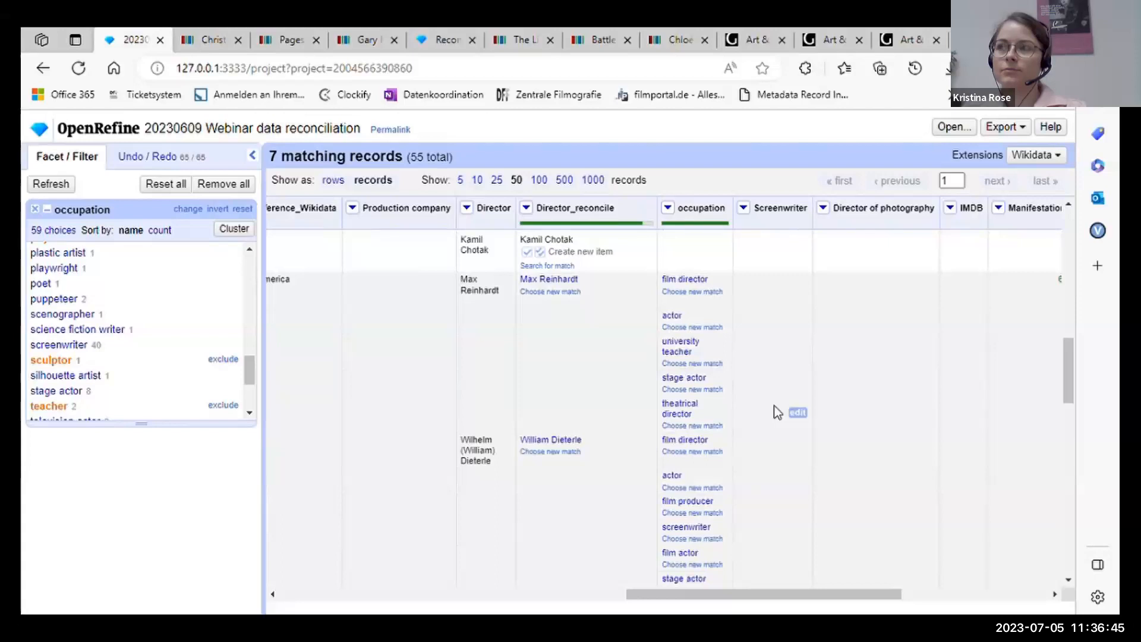
pyautogui.moveTo(568, 284)
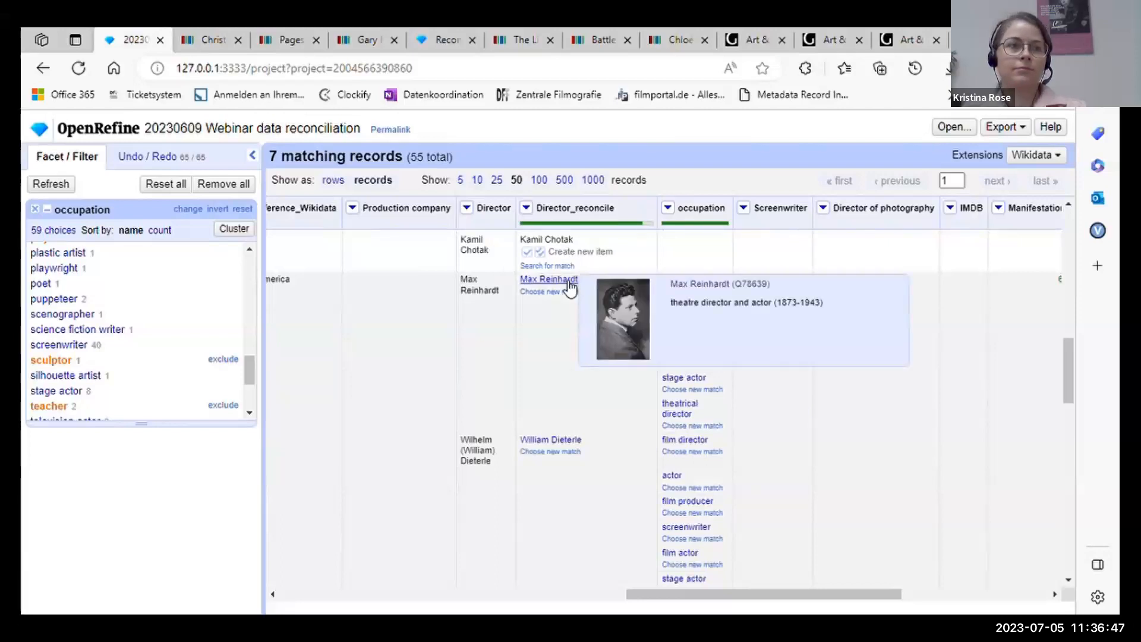
pyautogui.scroll(-4, 818, 313)
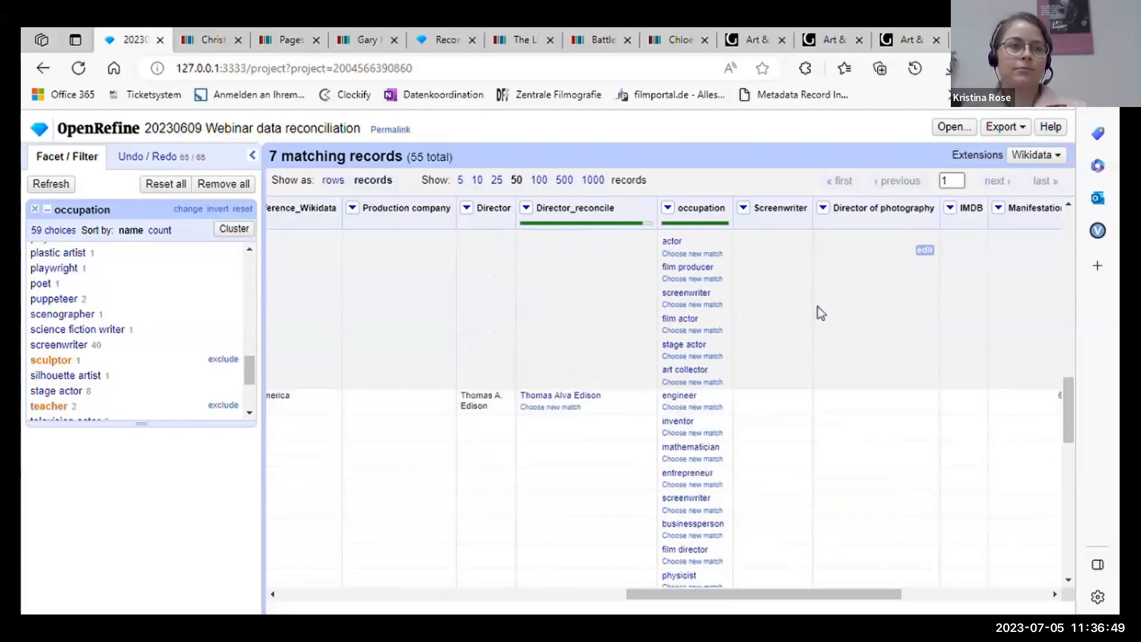
pyautogui.scroll(-1, 818, 313)
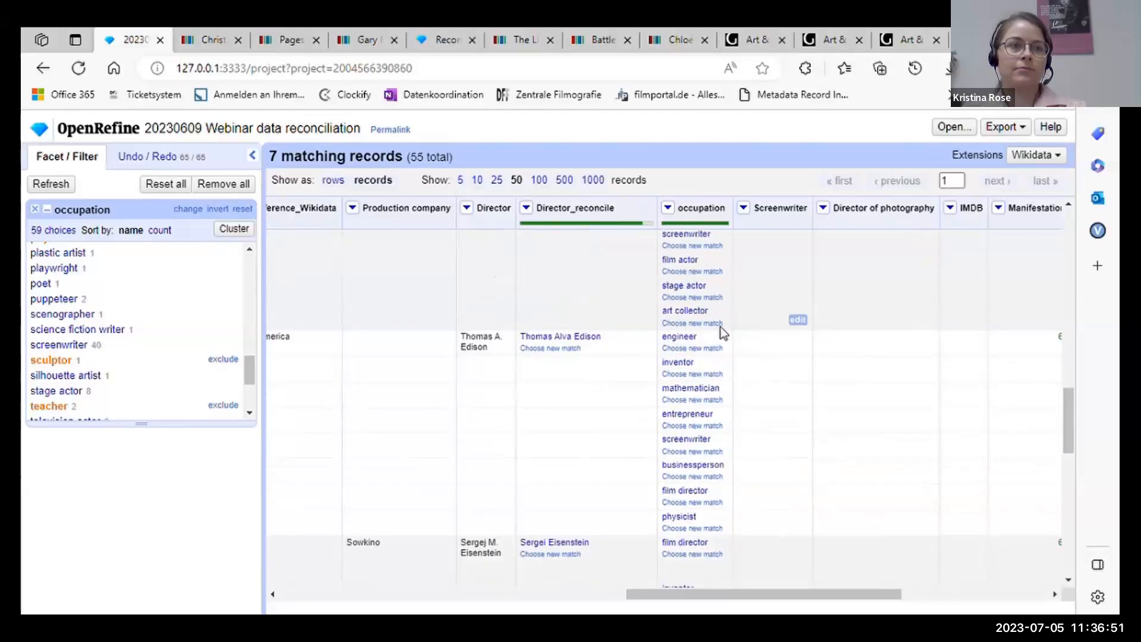
pyautogui.moveTo(680, 354)
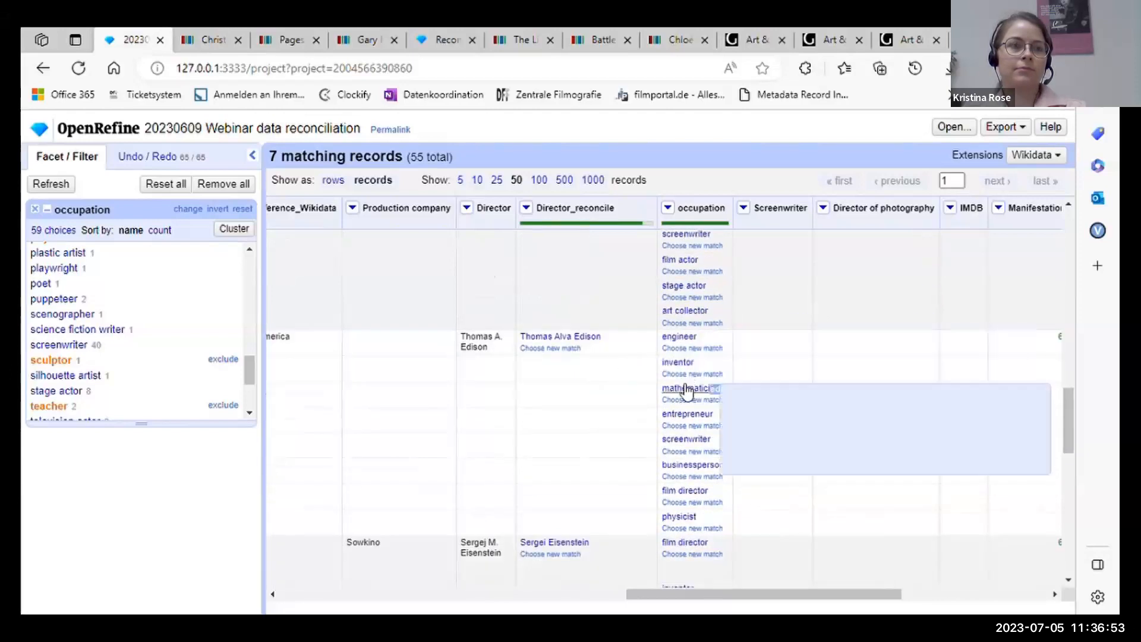
pyautogui.moveTo(591, 339)
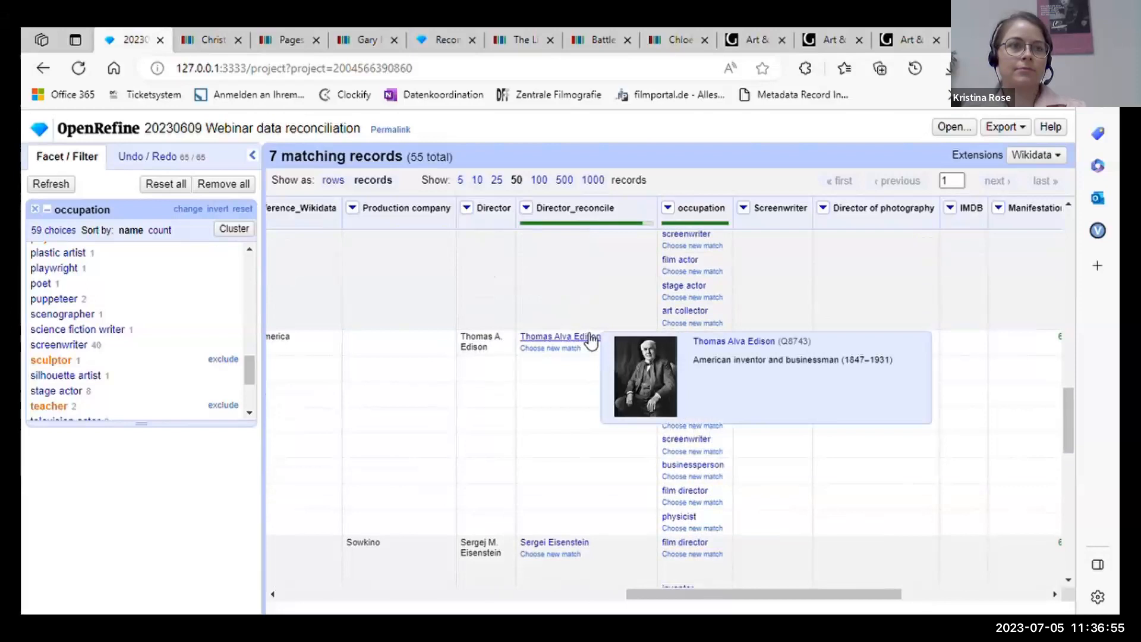
pyautogui.moveTo(624, 595); pyautogui.dragTo(663, 573)
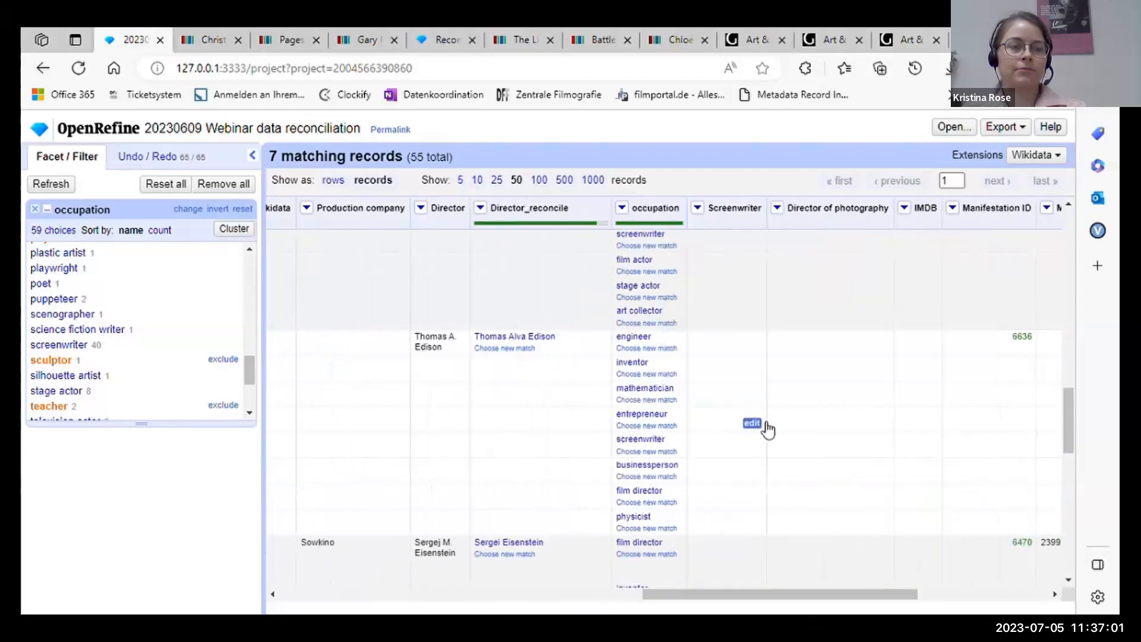
pyautogui.scroll(-10, 765, 423)
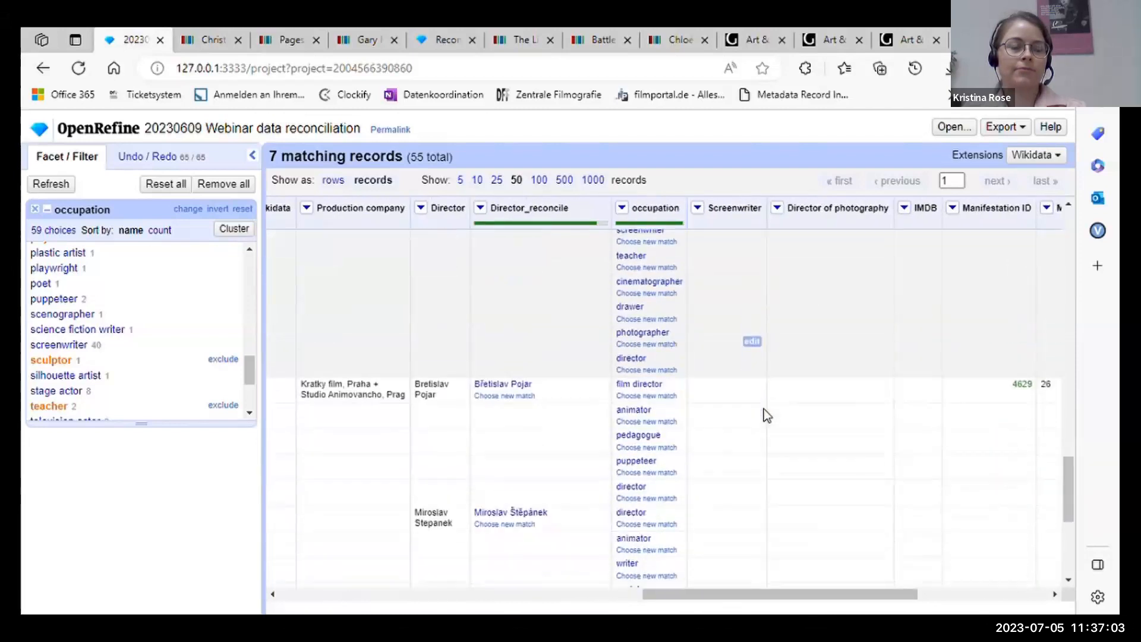
pyautogui.scroll(-6, 765, 408)
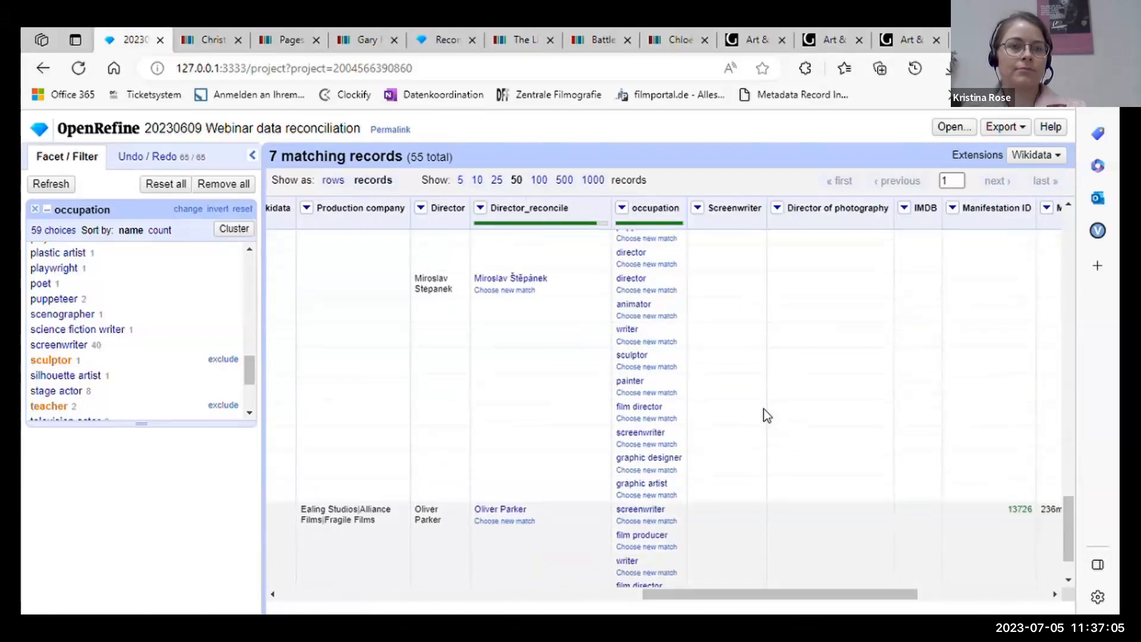
pyautogui.scroll(10, 722, 401)
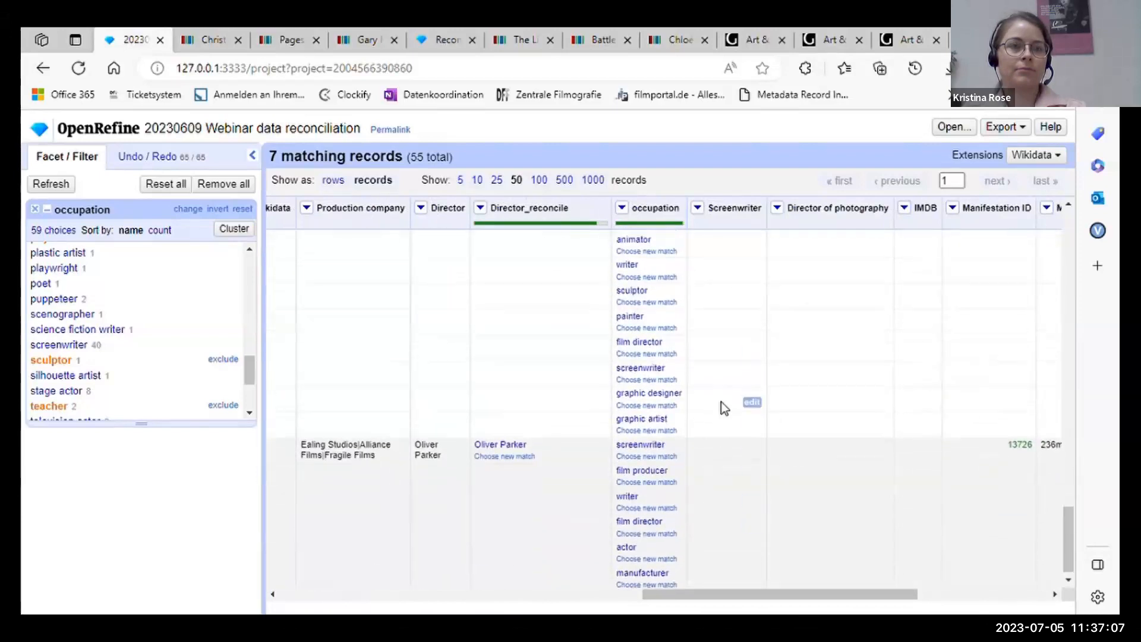
pyautogui.scroll(8, 722, 406)
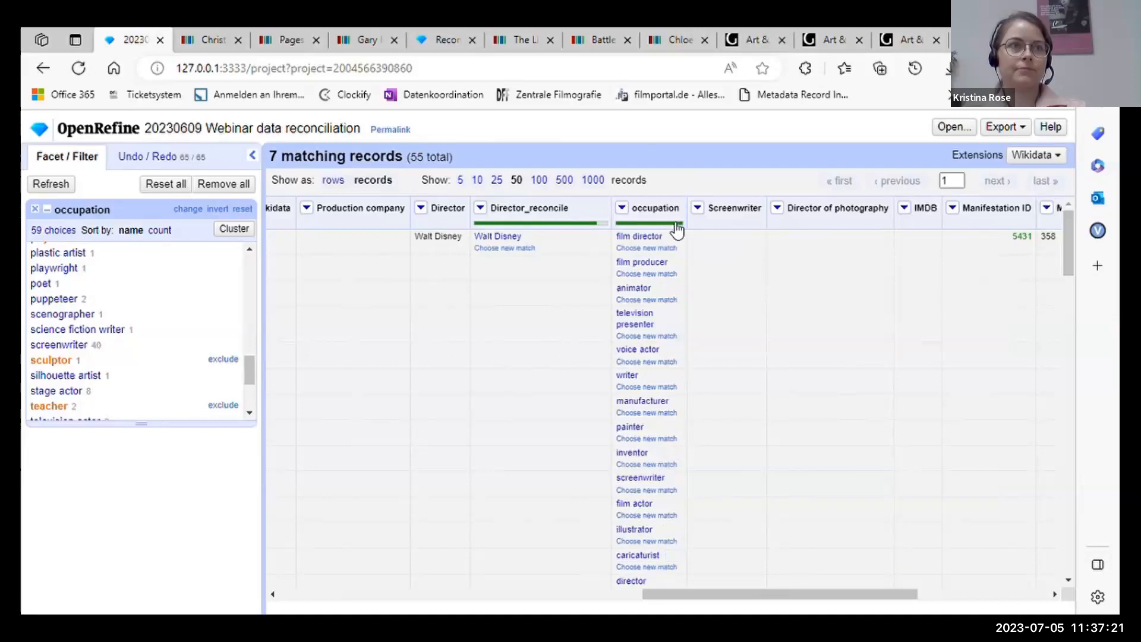
pyautogui.scroll(-2, 569, 334)
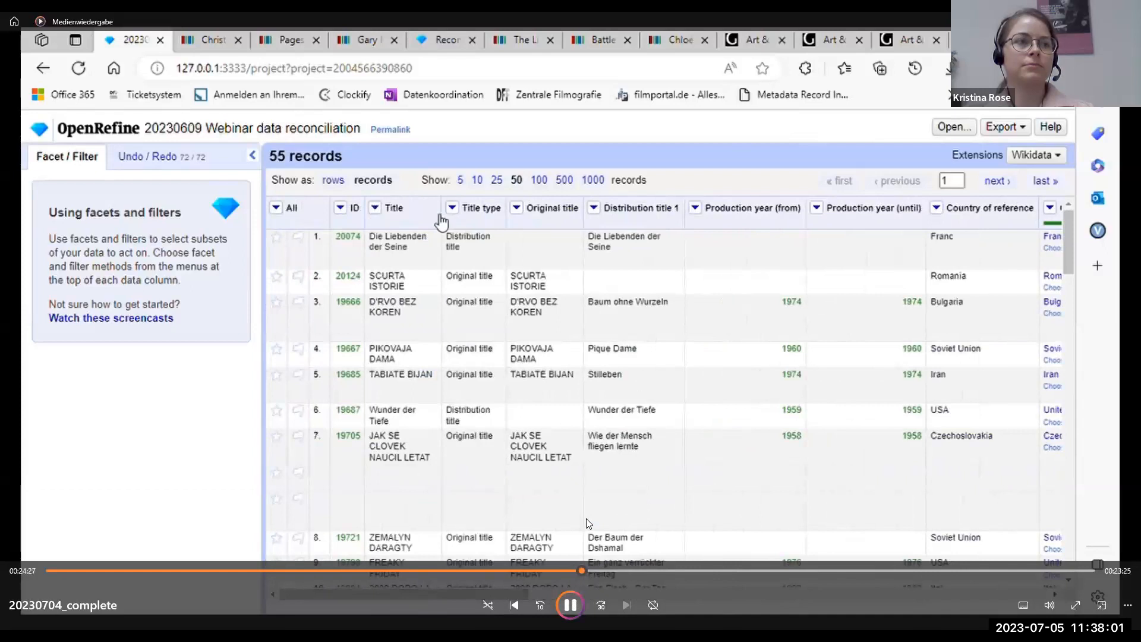
# Pause playback of the 20230704_complete video
pyautogui.click(571, 605)
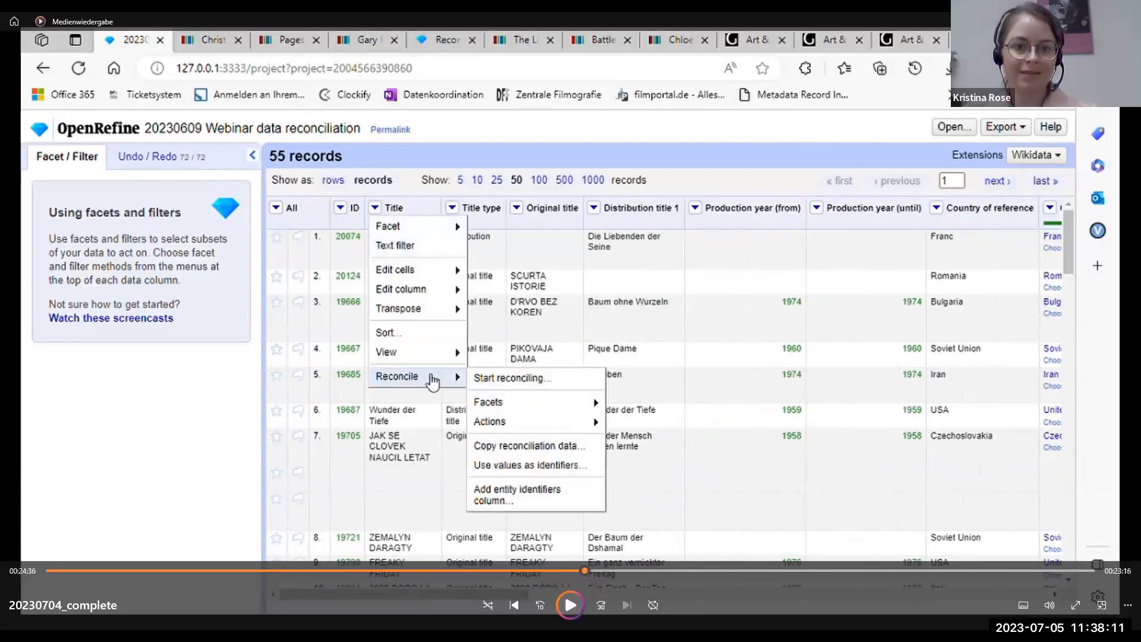
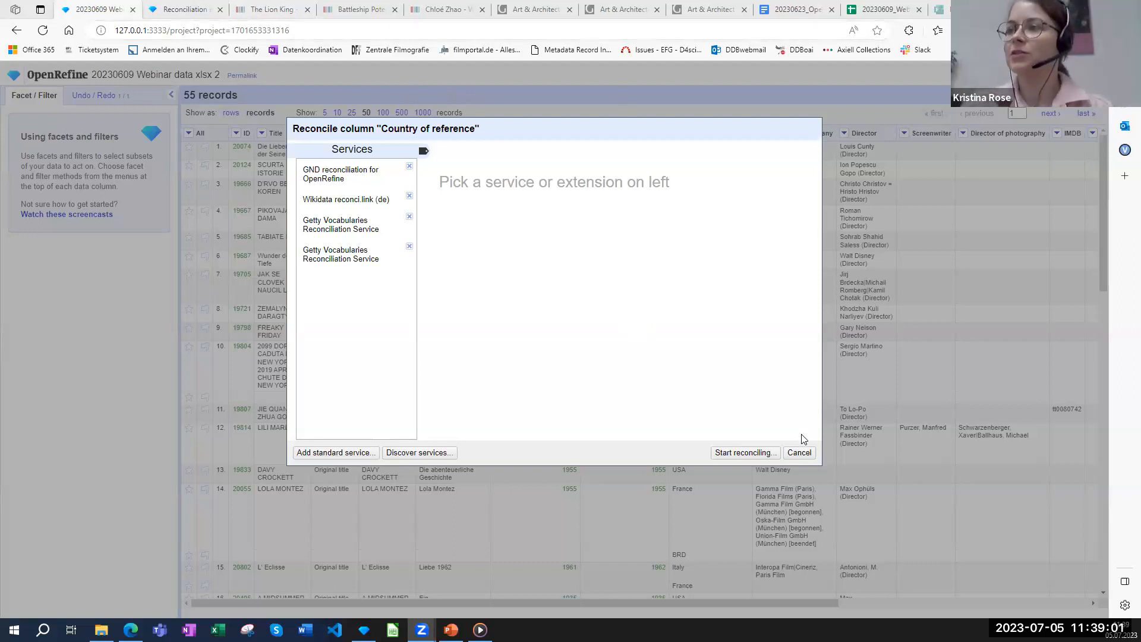
# Dismiss the open reconciliation dialog and start reconciling the Country of reference column again
pyautogui.click(800, 453)
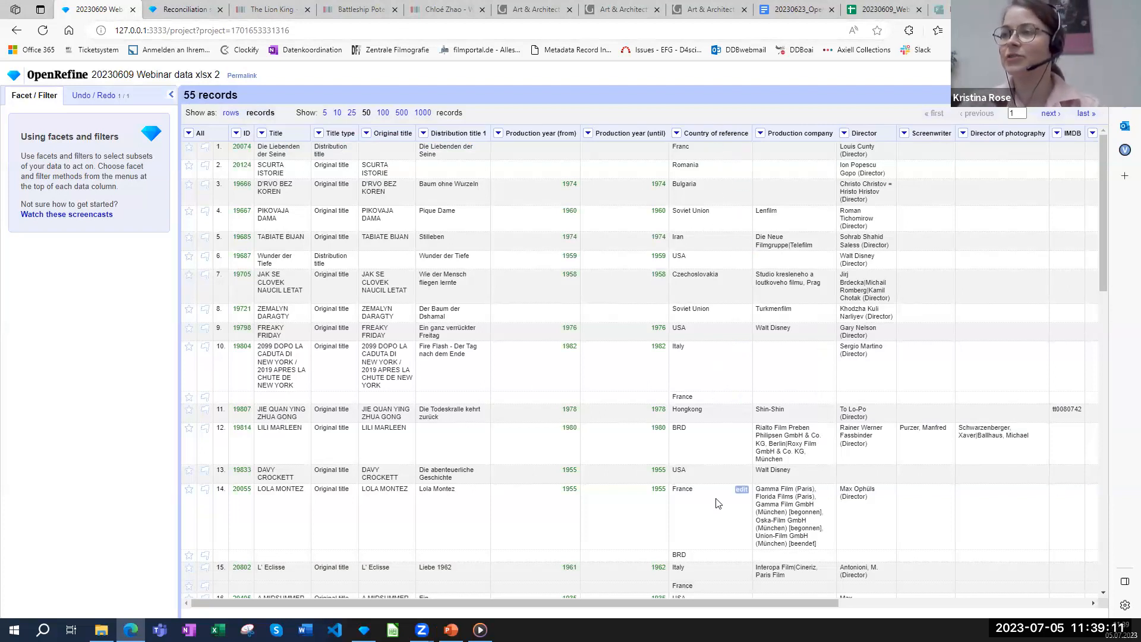
pyautogui.click(677, 133)
pyautogui.moveTo(703, 258)
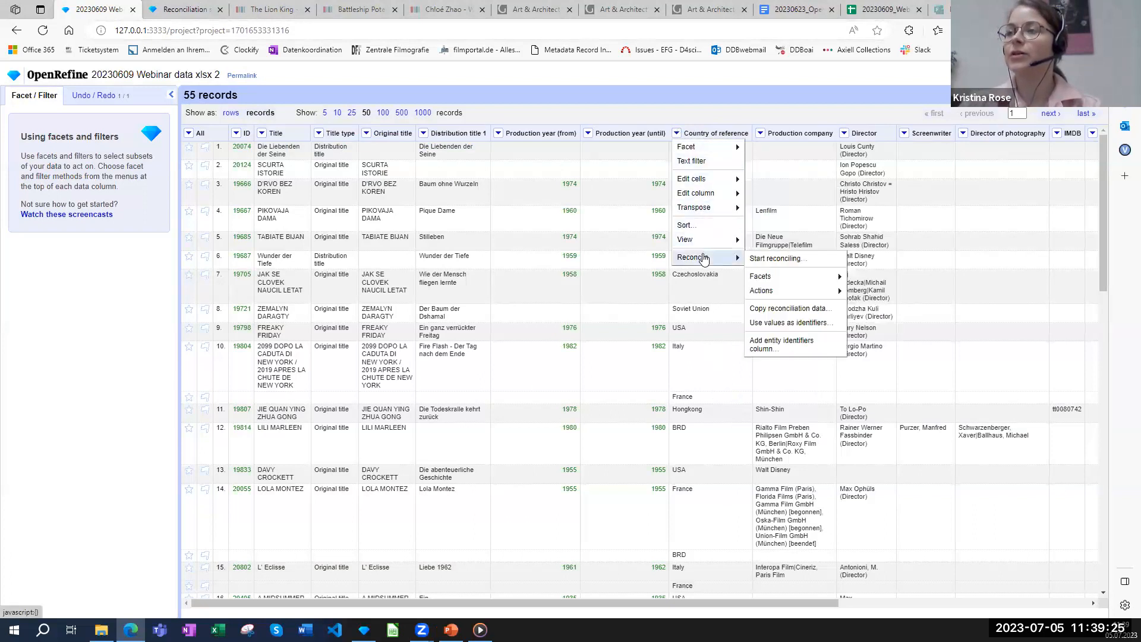
pyautogui.click(775, 260)
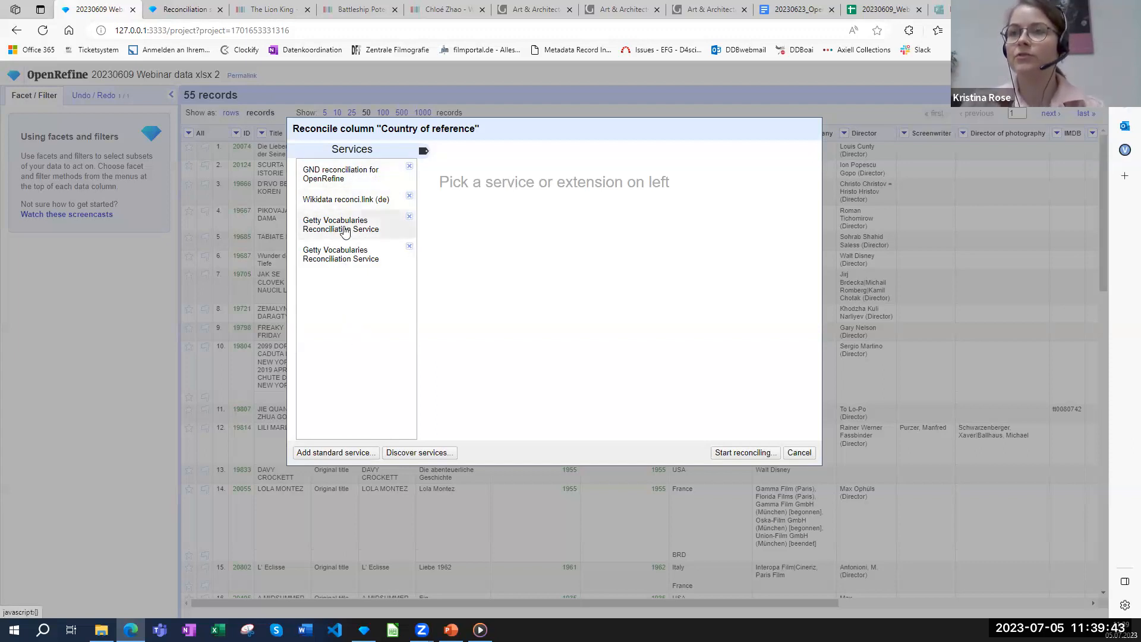
pyautogui.click(355, 454)
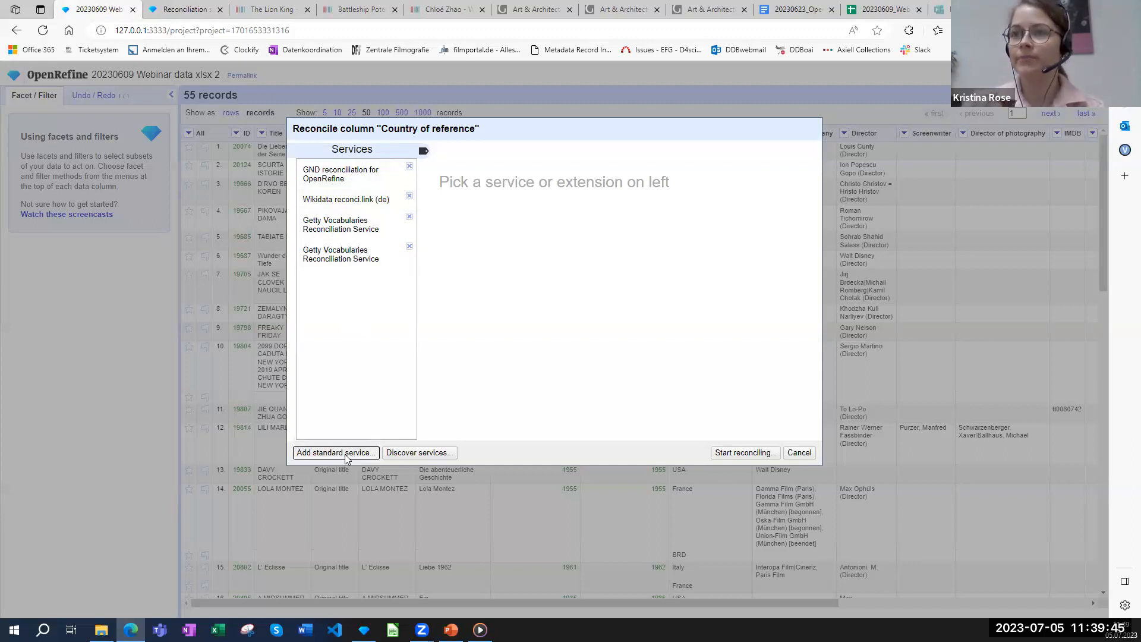
pyautogui.click(445, 163)
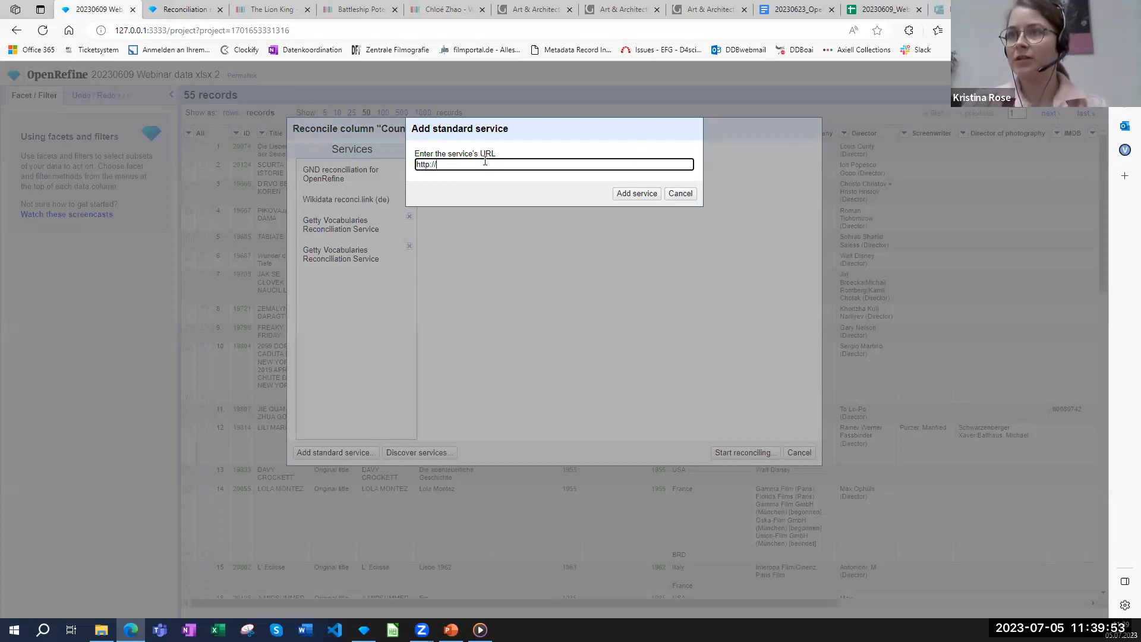
pyautogui.click(680, 194)
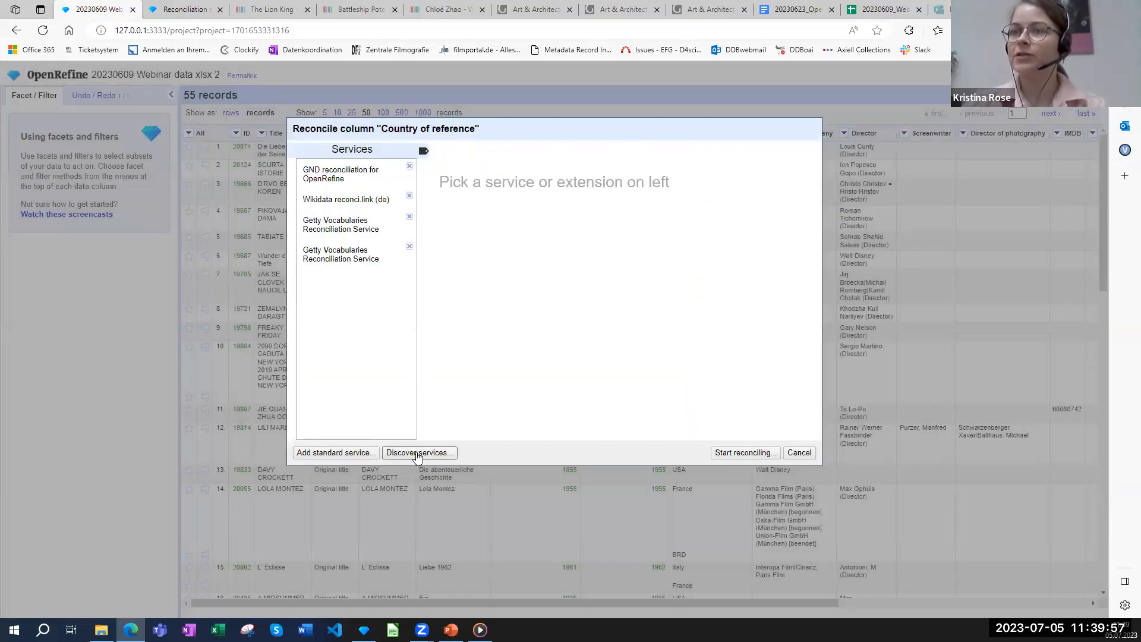
pyautogui.click(418, 454)
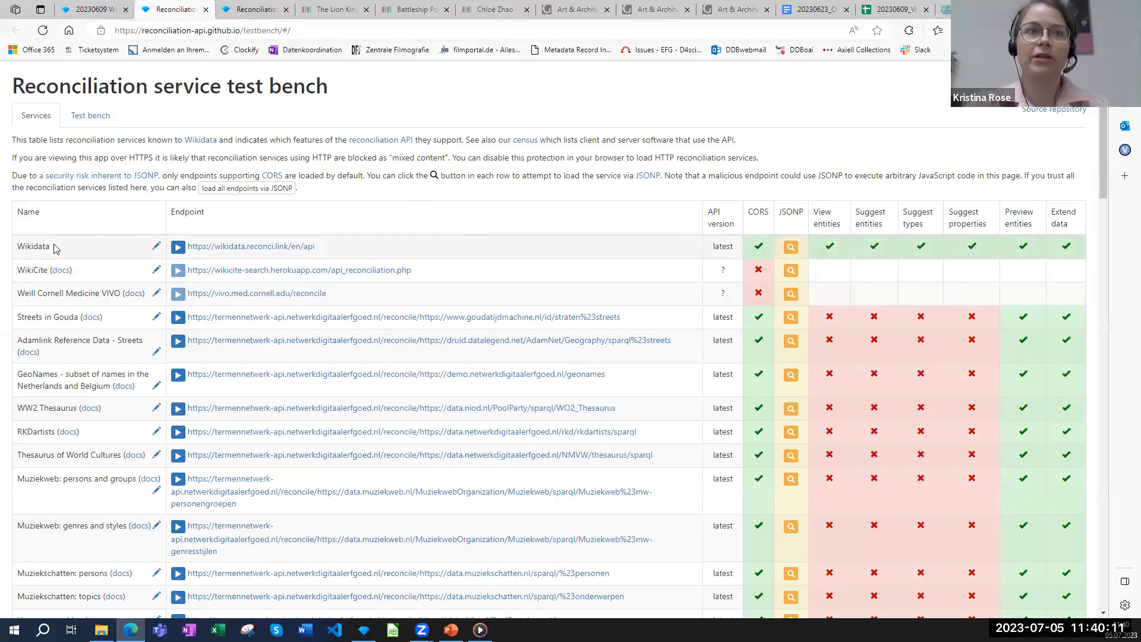
pyautogui.moveTo(326, 247); pyautogui.dragTo(190, 256)
pyautogui.hotkey('ctrl', 'c')
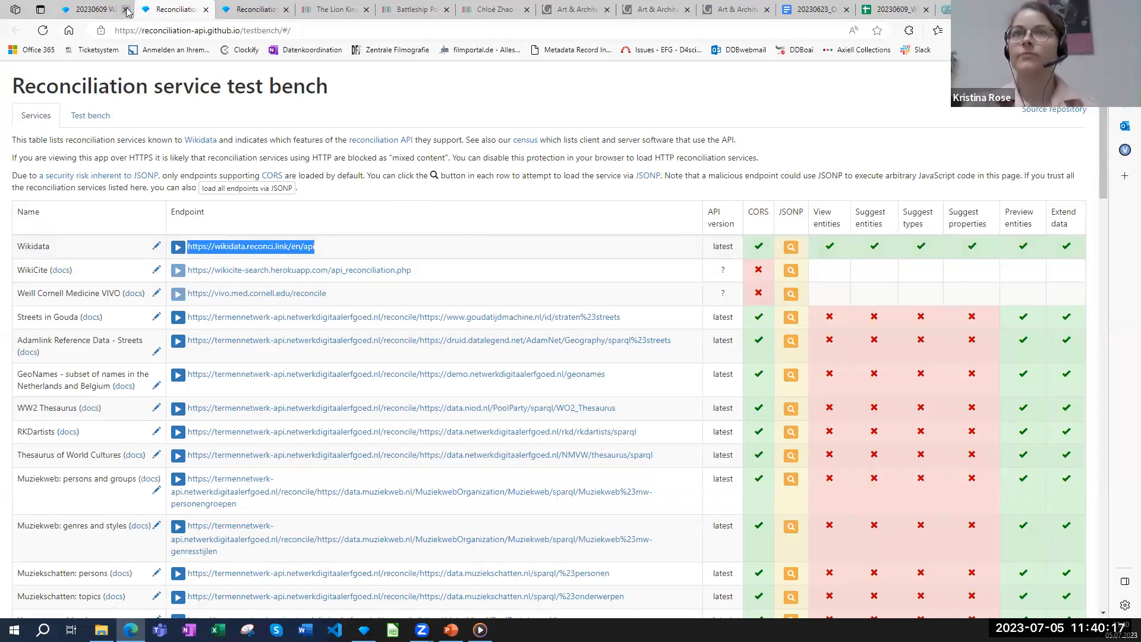
# Return to the OpenRefine project and add the copied Wikidata endpoint URL as a standard reconciliation service
pyautogui.click(89, 14)
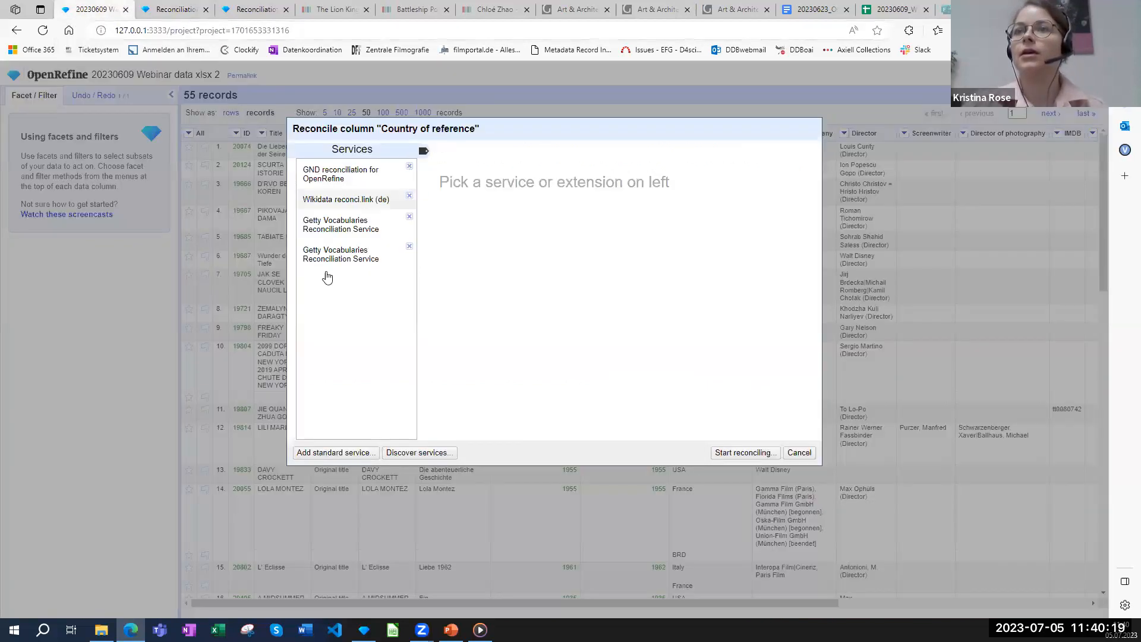
pyautogui.click(347, 453)
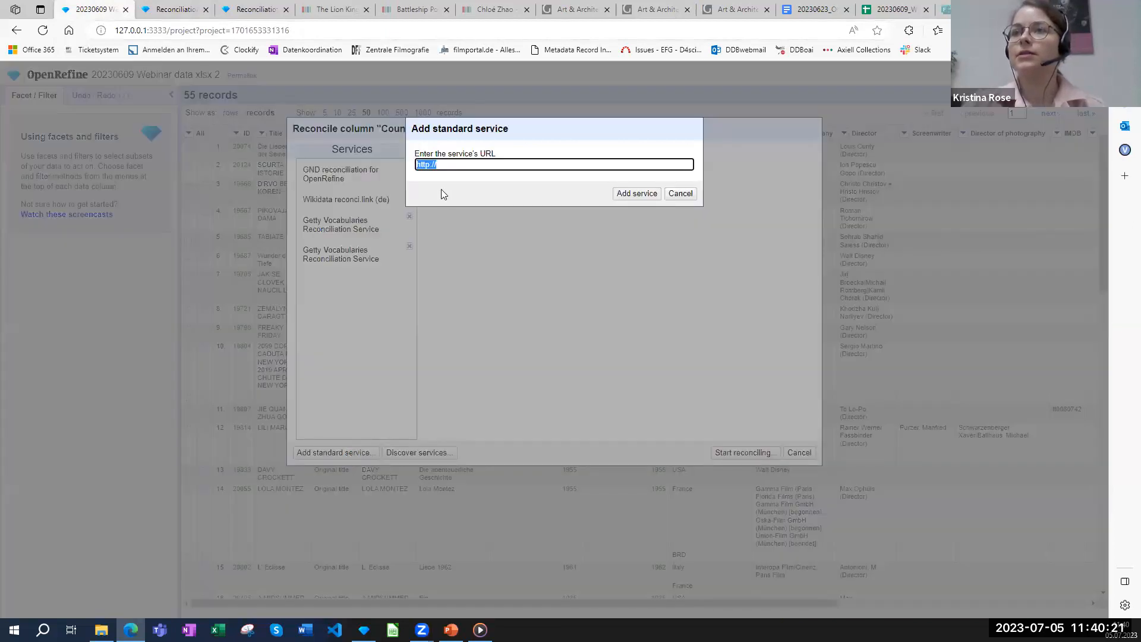
pyautogui.hotkey('ctrl', 'v')
pyautogui.click(636, 194)
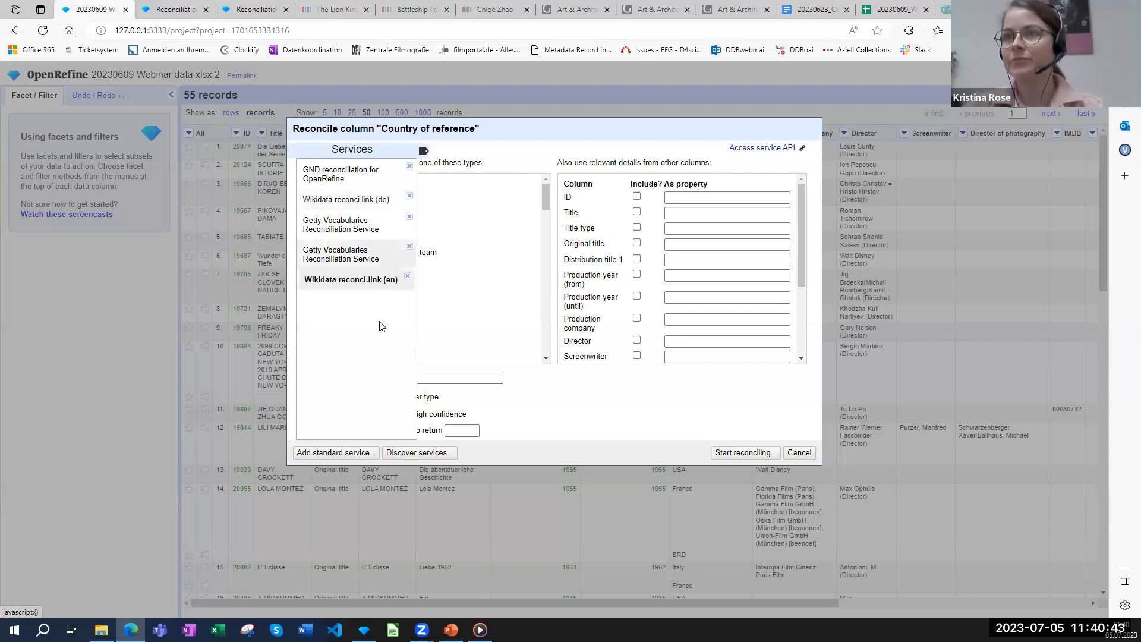
# Reconcile the Country of reference column against the Wikidata type country (Q6256), with auto-matching of high-confidence candidates enabled
pyautogui.click(424, 151)
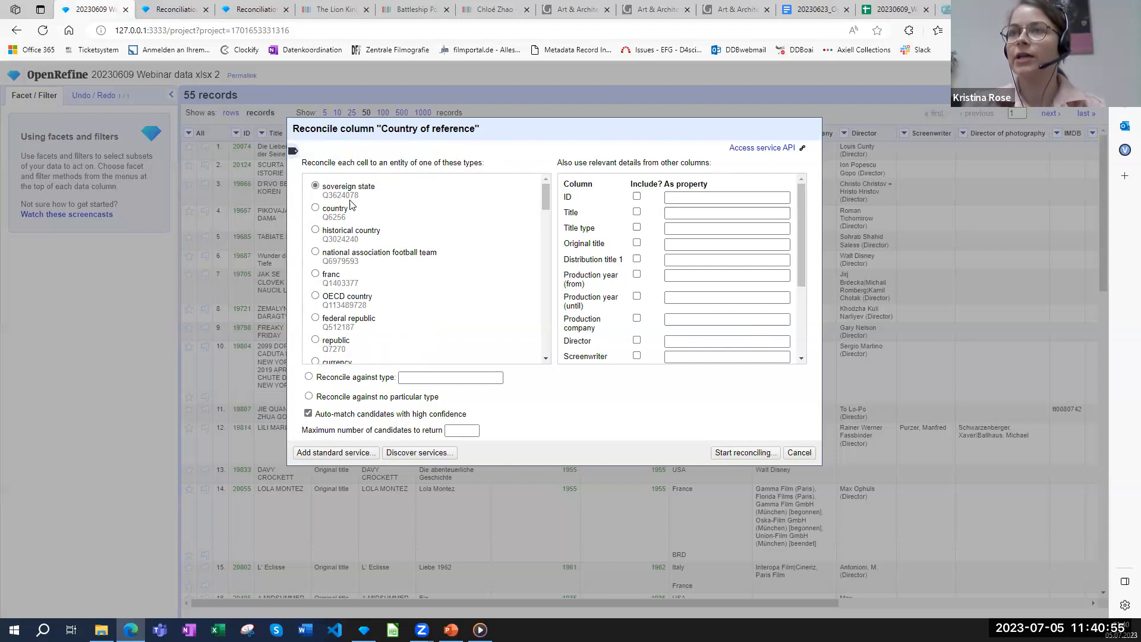
pyautogui.click(315, 210)
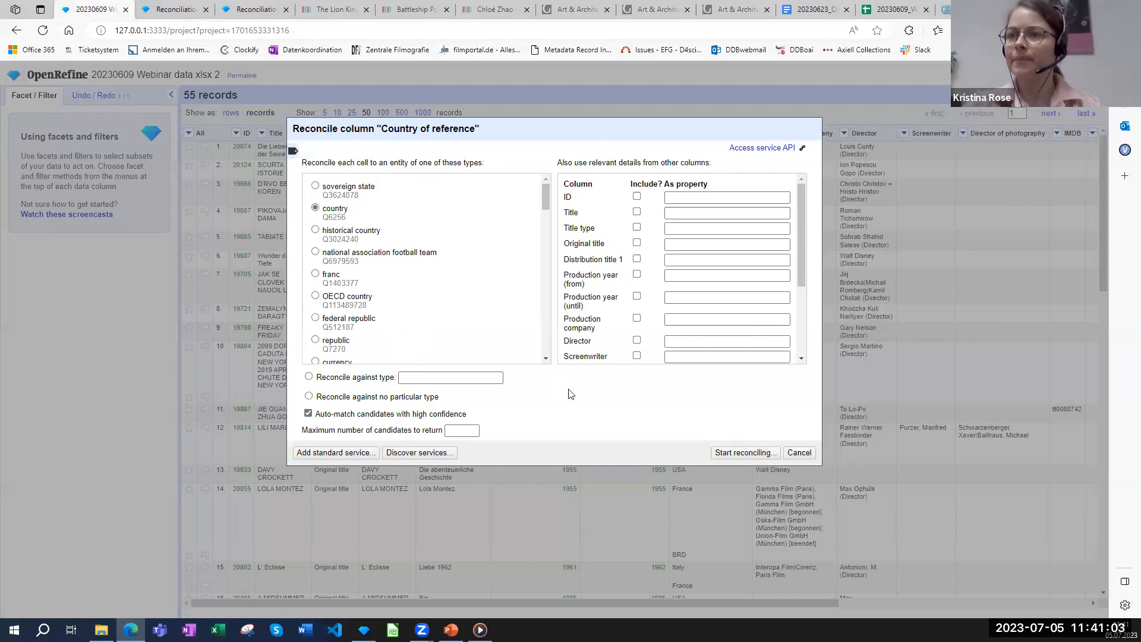
pyautogui.click(728, 453)
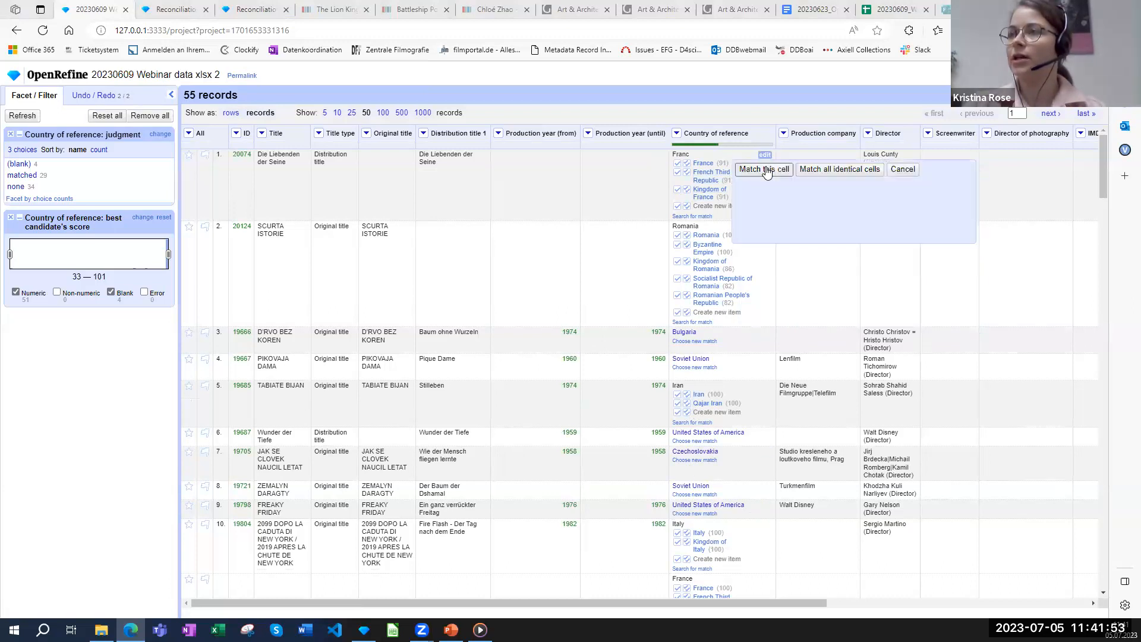
# Match single Country of reference cells to their candidates: France in row 1, Romania in row 2 and Iran in row 5
pyautogui.click(677, 163)
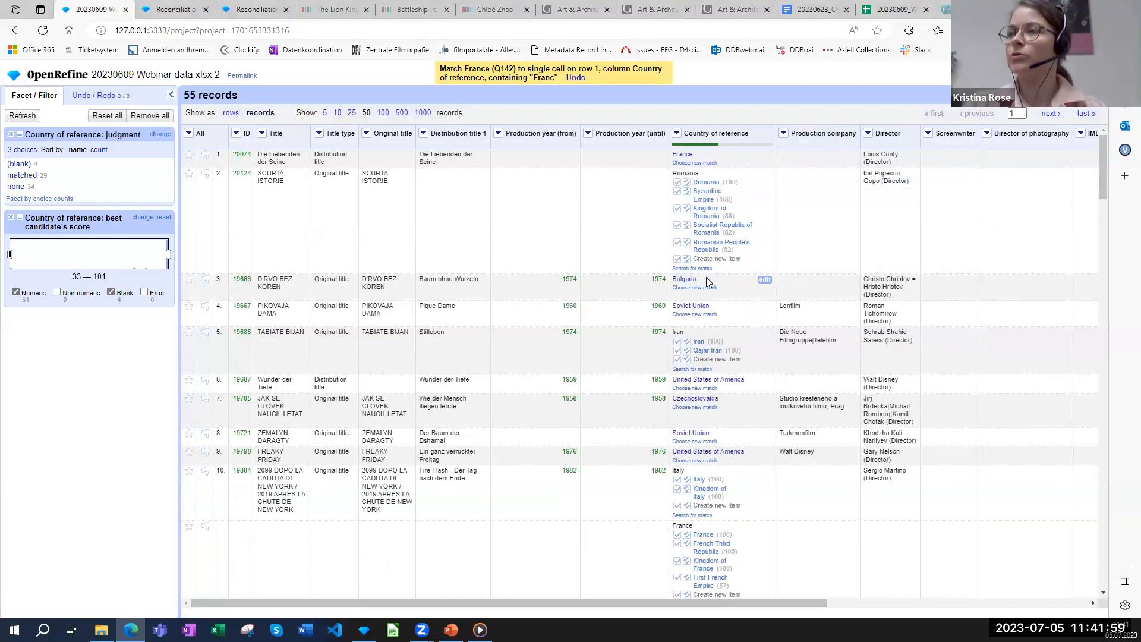
pyautogui.click(677, 182)
pyautogui.moveTo(704, 254)
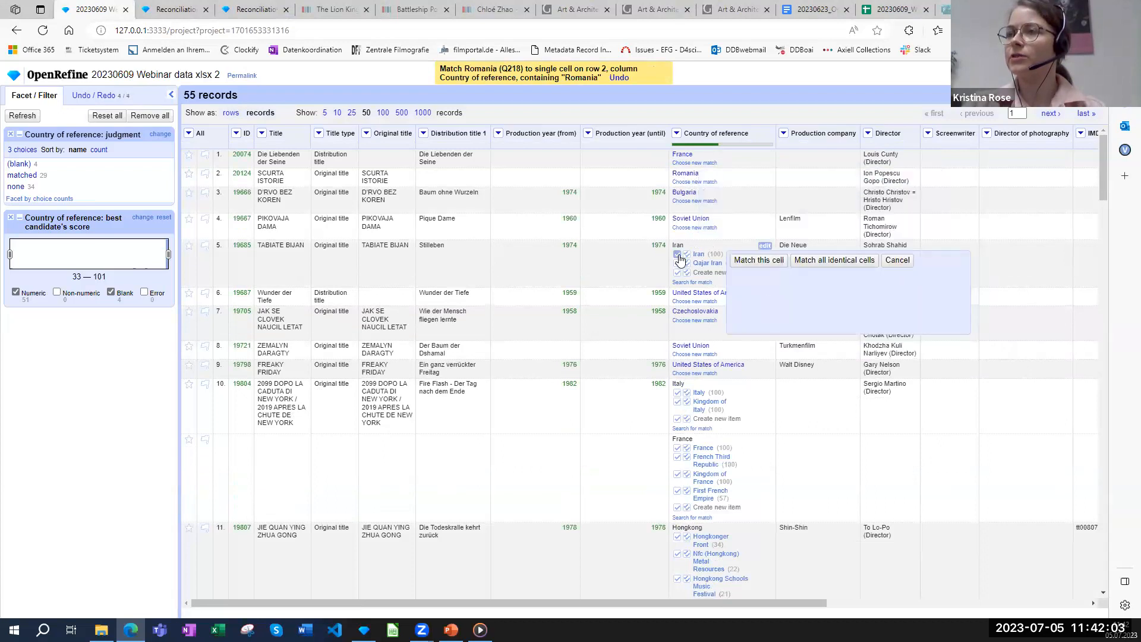
pyautogui.click(742, 261)
pyautogui.scroll(-4, 822, 263)
pyautogui.scroll(3, 822, 264)
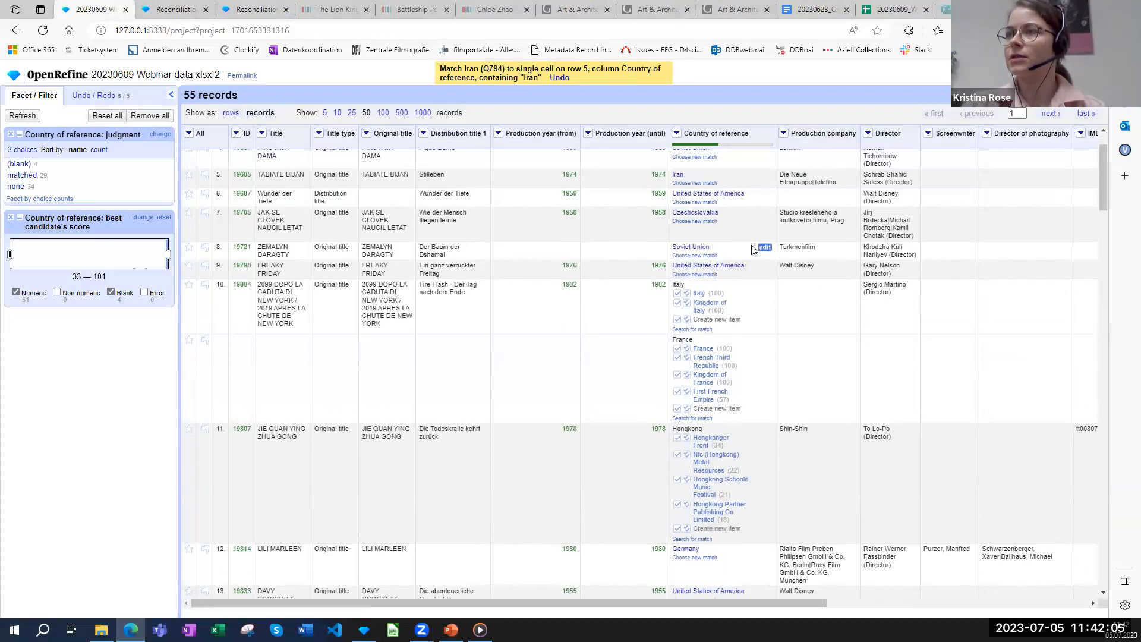
# Match Italy for all identical Country of reference cells, and match record 10's France cell to the France candidate
pyautogui.moveTo(683, 300)
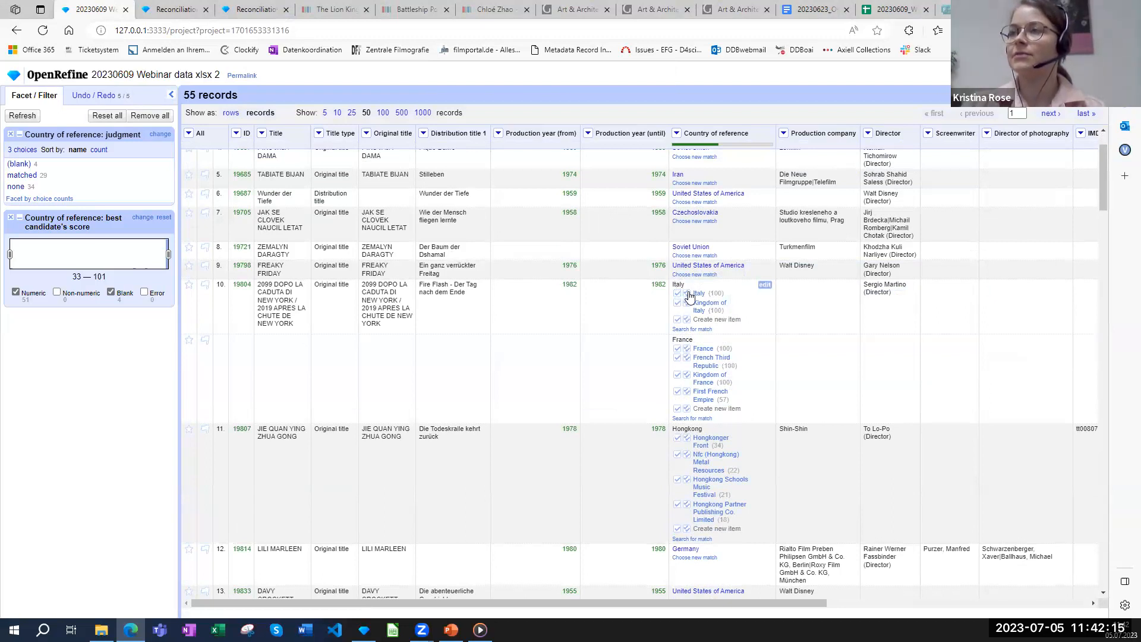
pyautogui.click(687, 293)
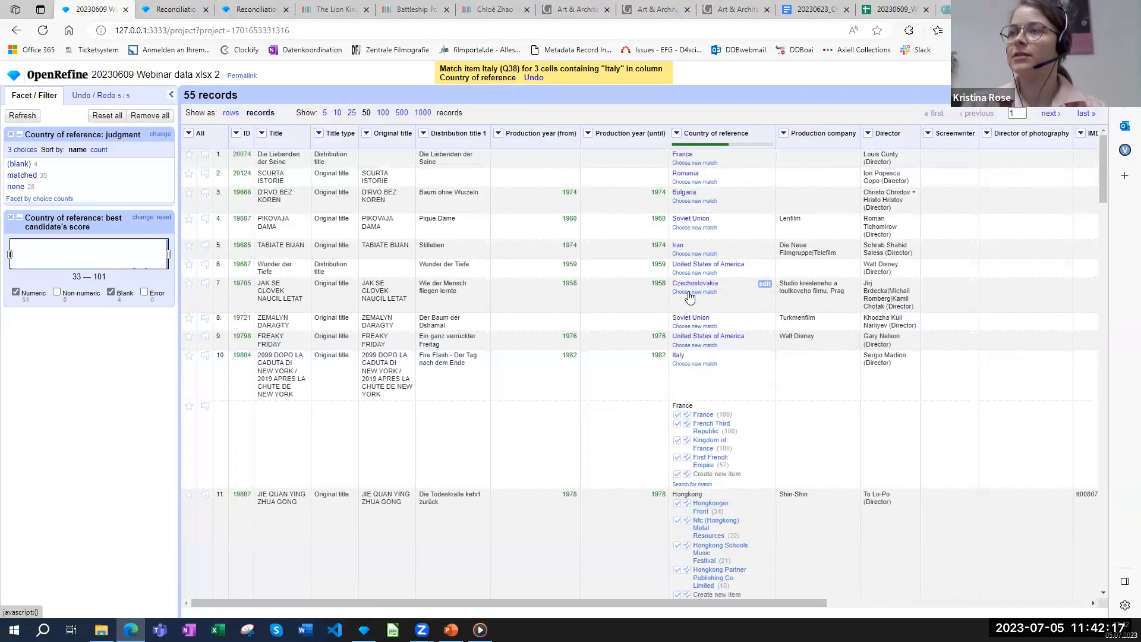
pyautogui.click(678, 414)
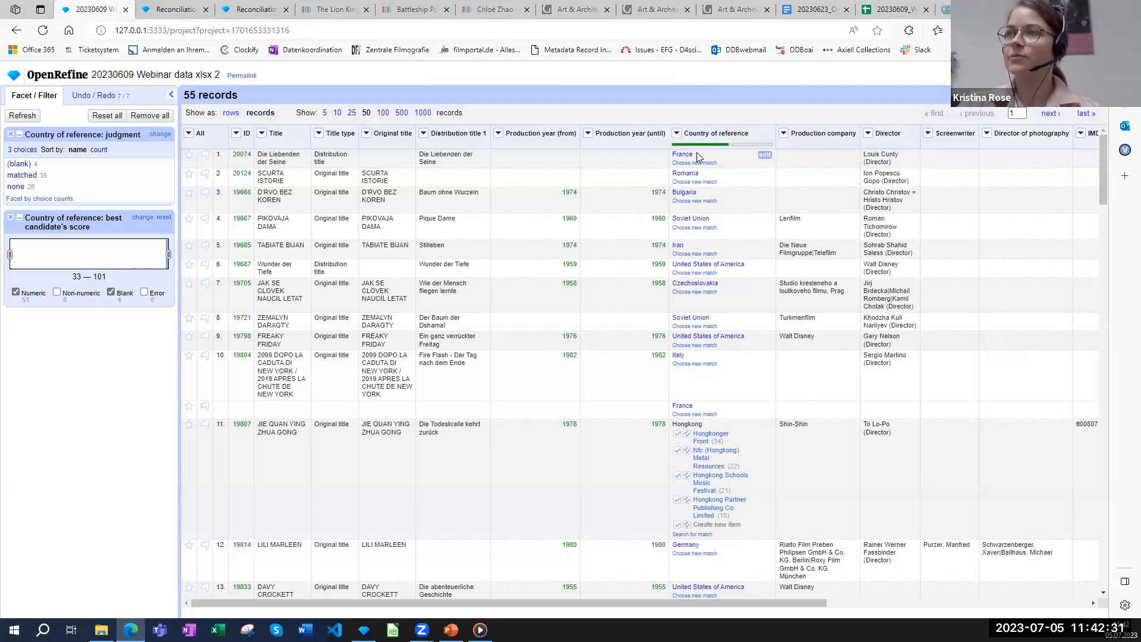
# Check the original text stored in the first record's Country of reference cell and close it without editing
pyautogui.moveTo(678, 157)
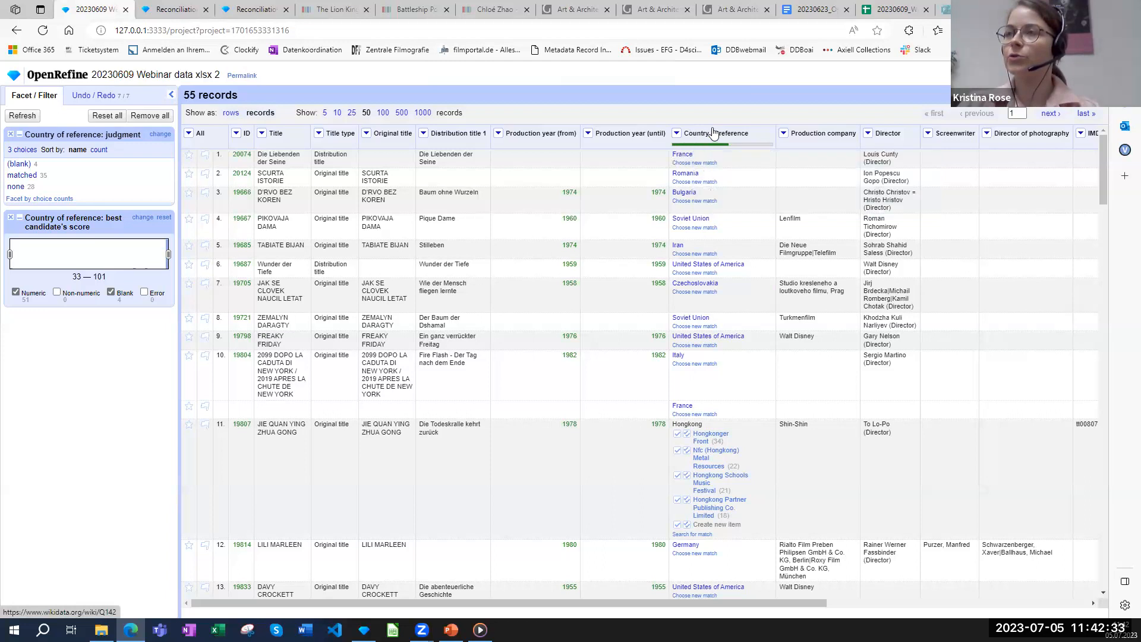
pyautogui.click(767, 159)
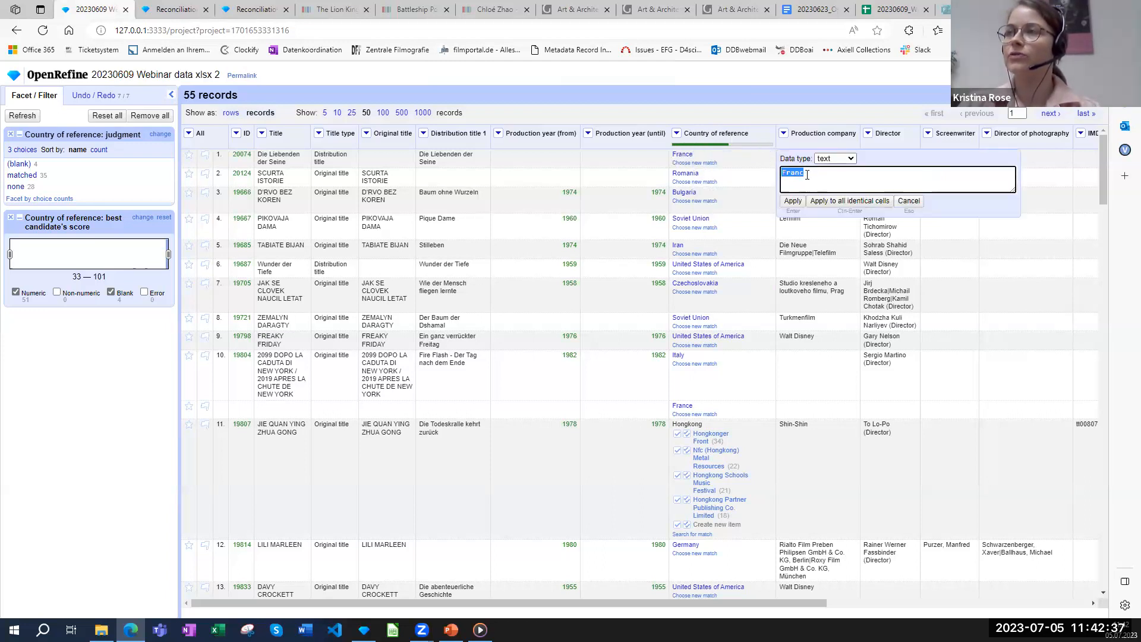
pyautogui.click(909, 201)
# Start adding columns from reconciled values of Country of reference and search for the property Len
pyautogui.click(676, 133)
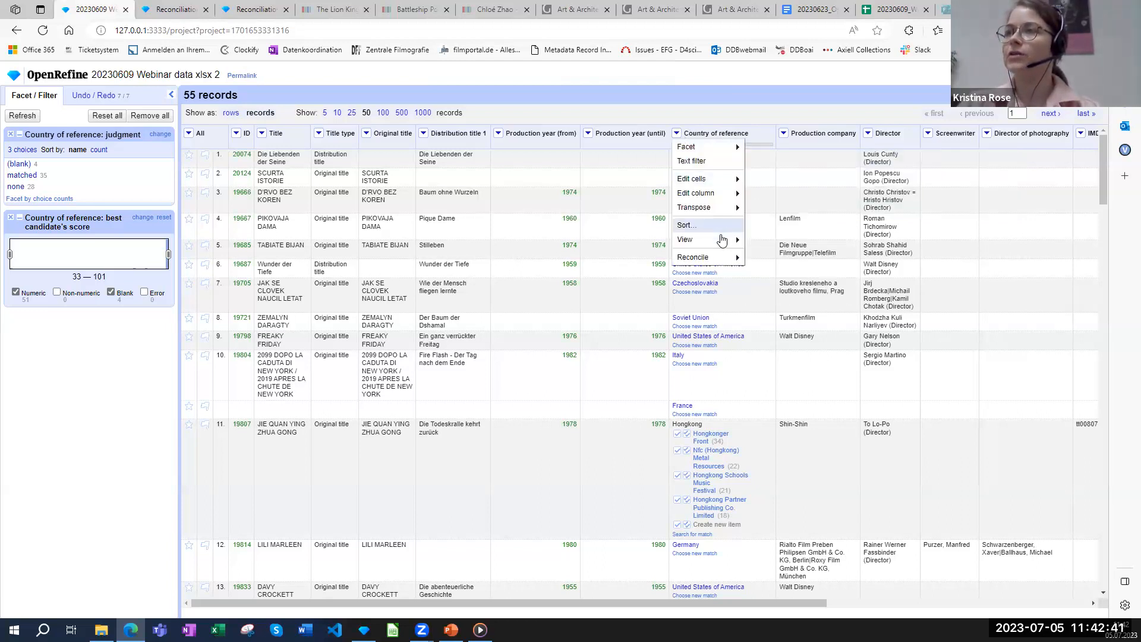
pyautogui.moveTo(722, 257)
pyautogui.moveTo(736, 196)
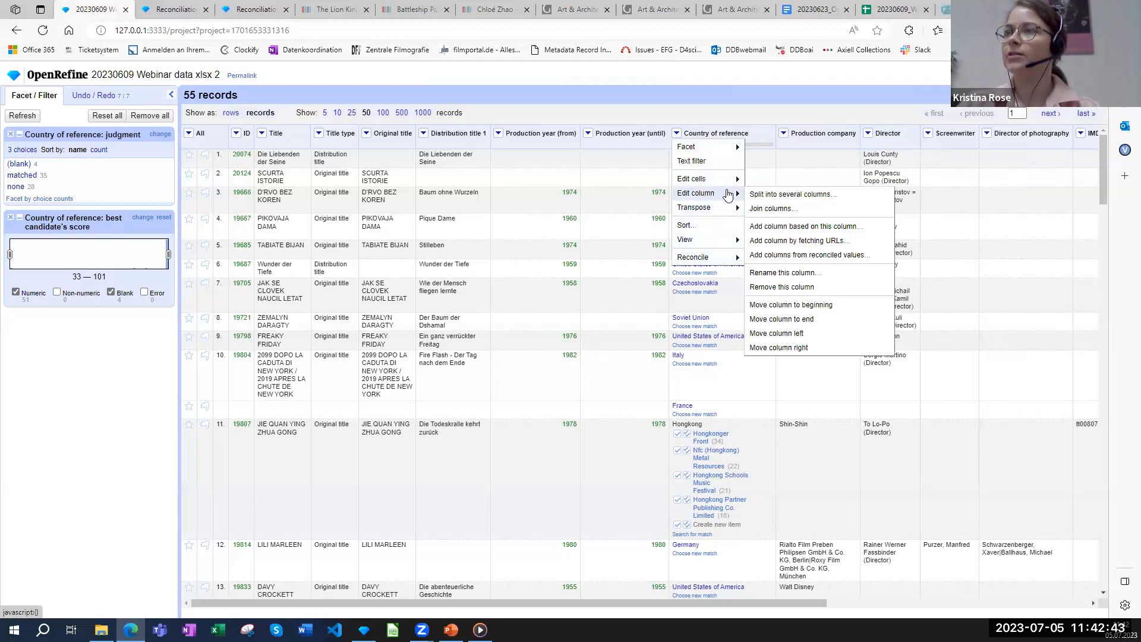
pyautogui.click(801, 256)
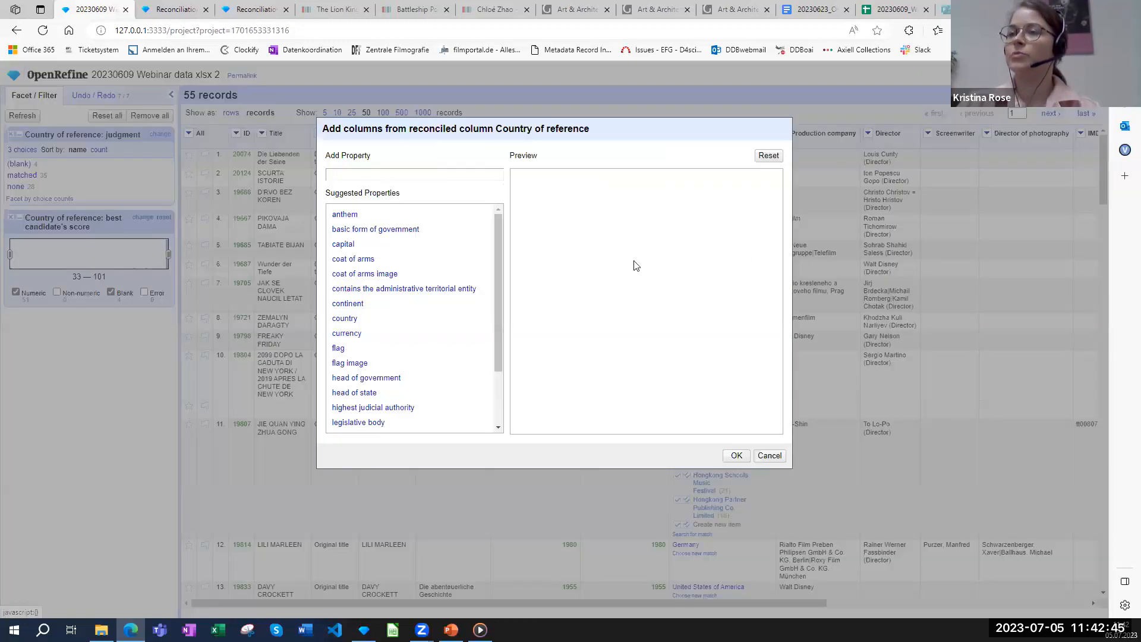
pyautogui.click(484, 176)
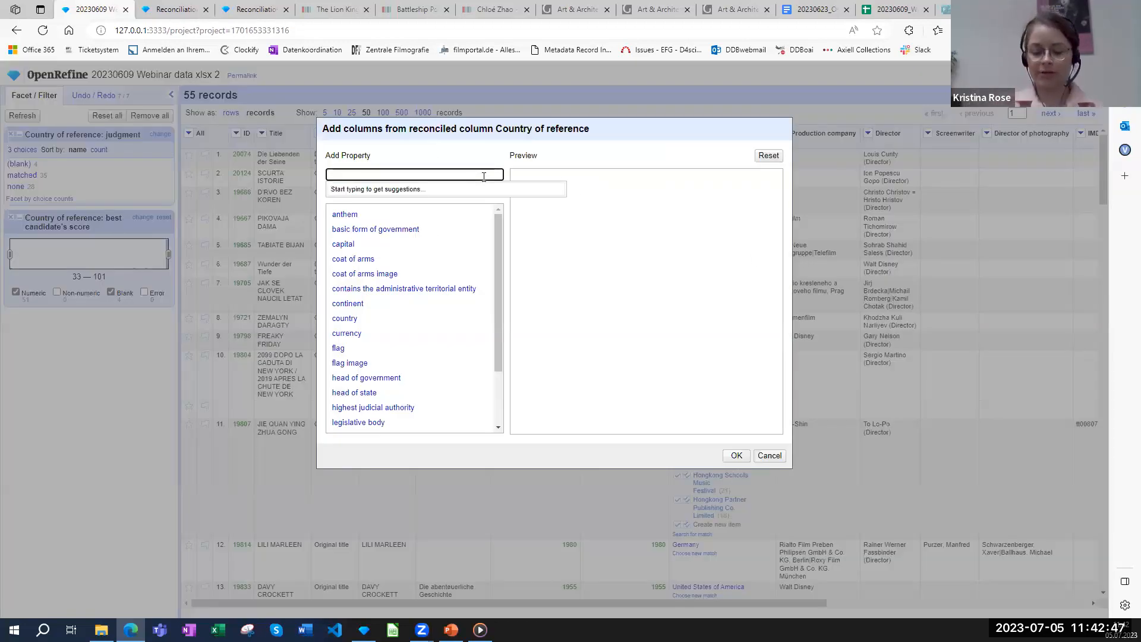
pyautogui.write('L')
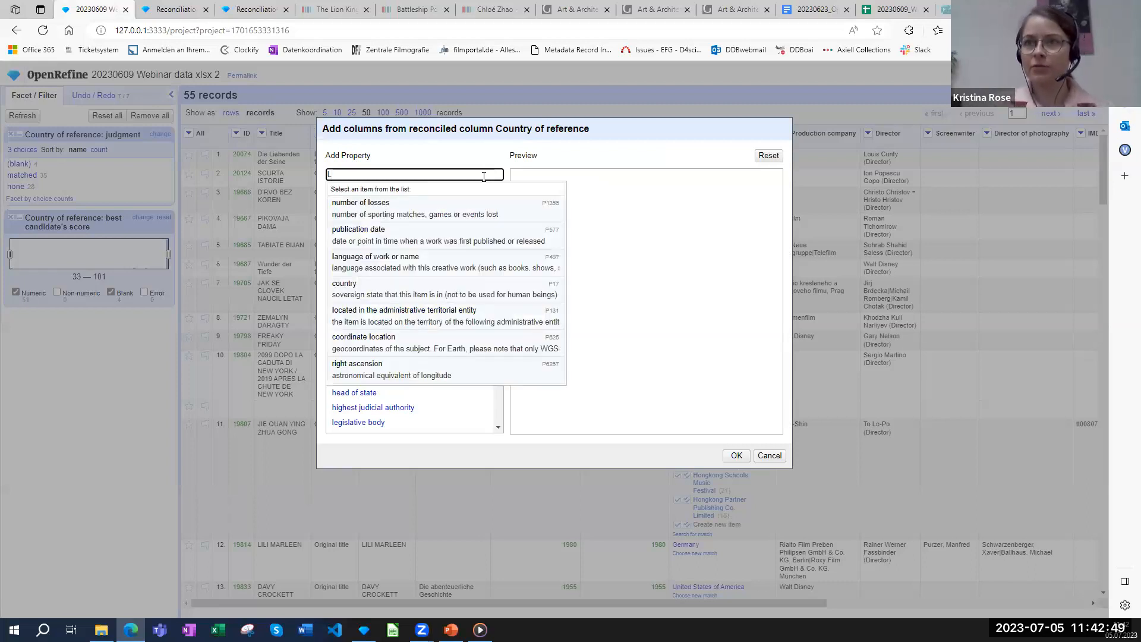
pyautogui.write('en')
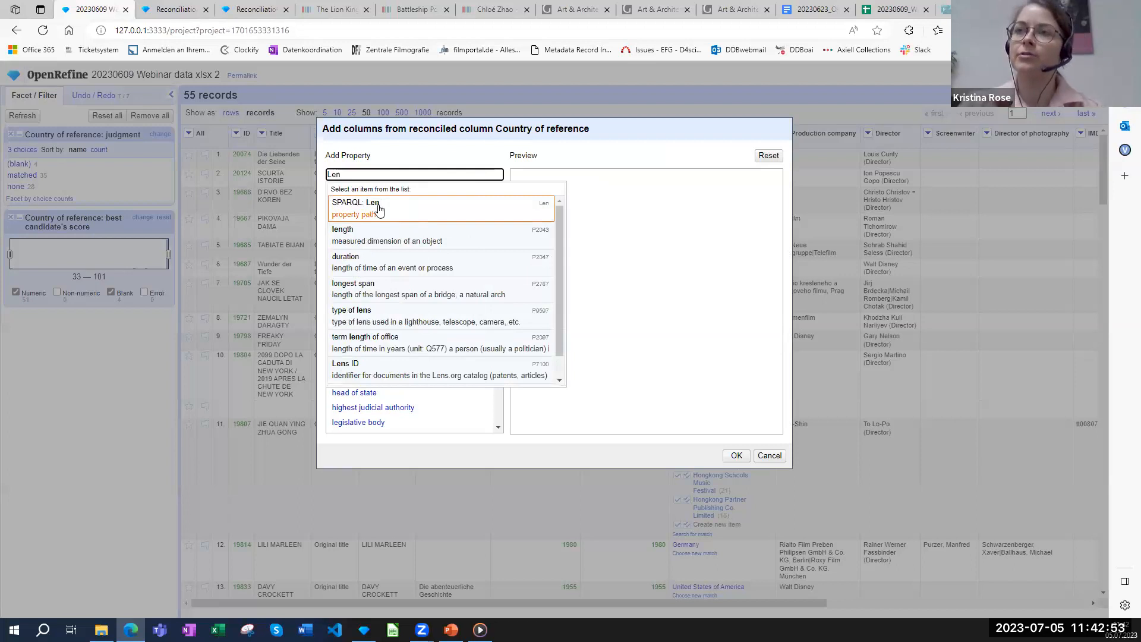
# Try the property path Lde in the property search, and restore the search term Len
pyautogui.press('BackSpace')
pyautogui.press('BackSpace')
pyautogui.write('o')
pyautogui.write('e')
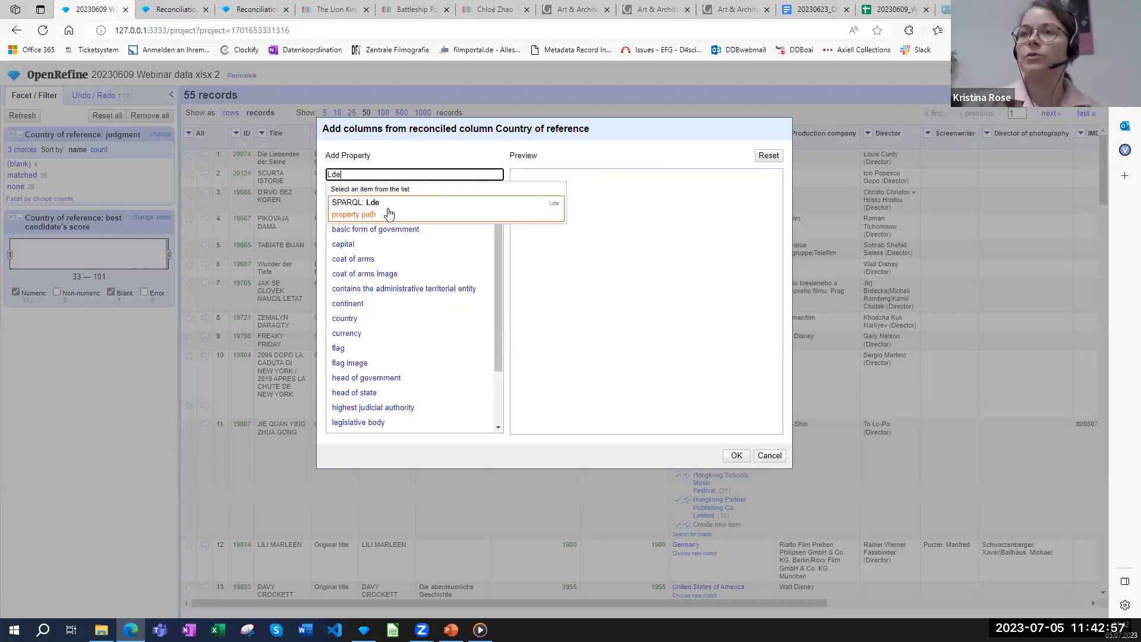
pyautogui.press('BackSpace')
pyautogui.press('BackSpace')
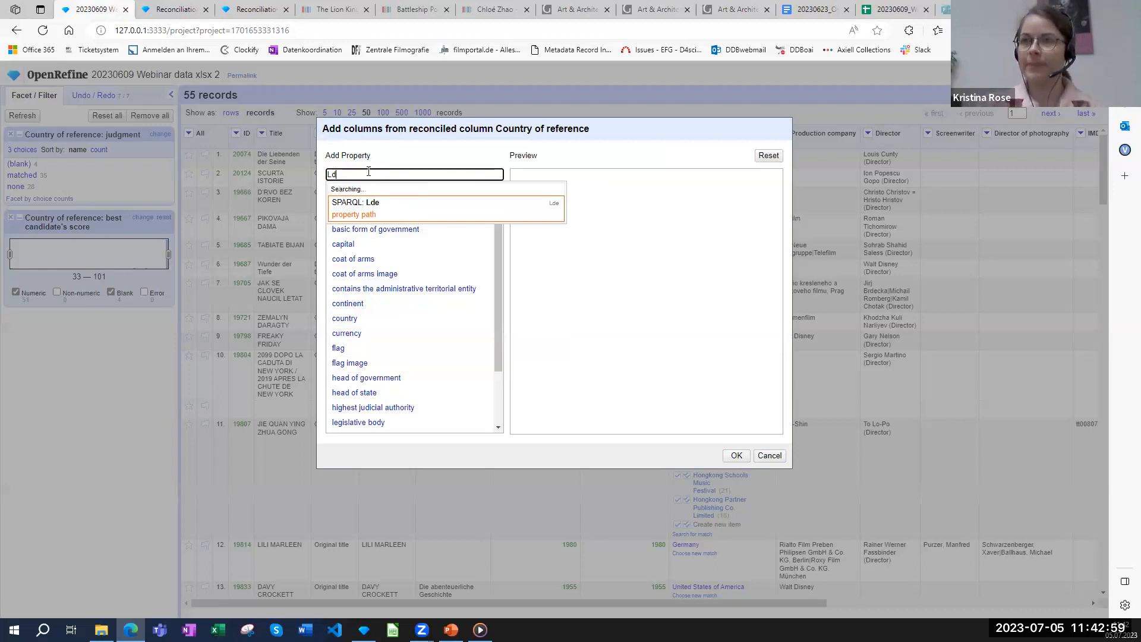
pyautogui.write('en')
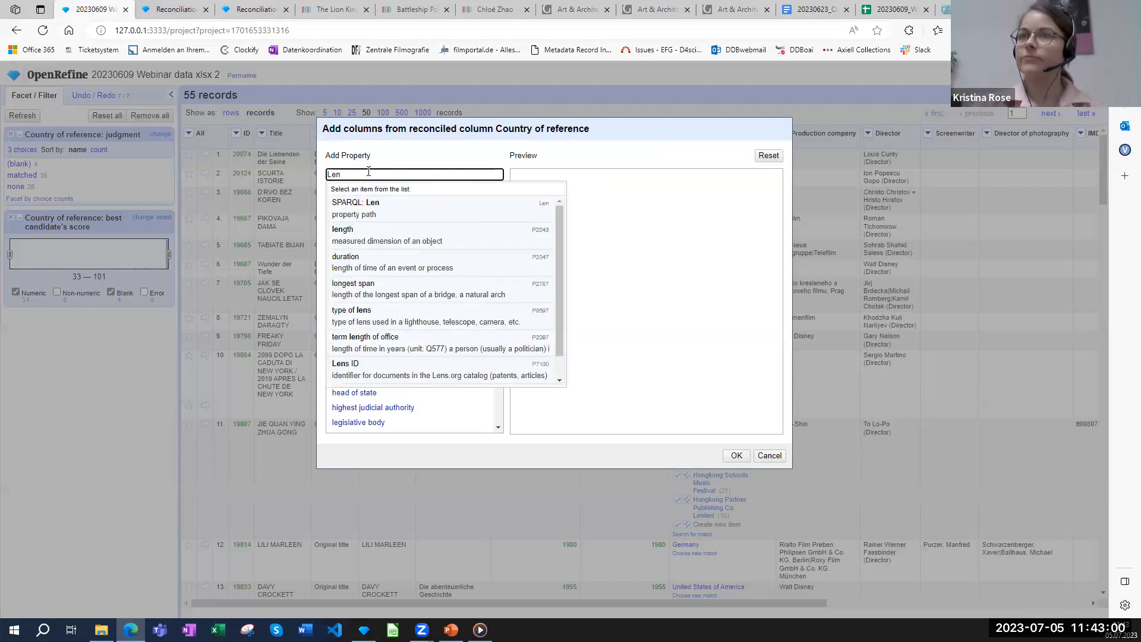
# Choose the SPARQL: Len property and add it as a new column for the reconciled countries
pyautogui.click(418, 205)
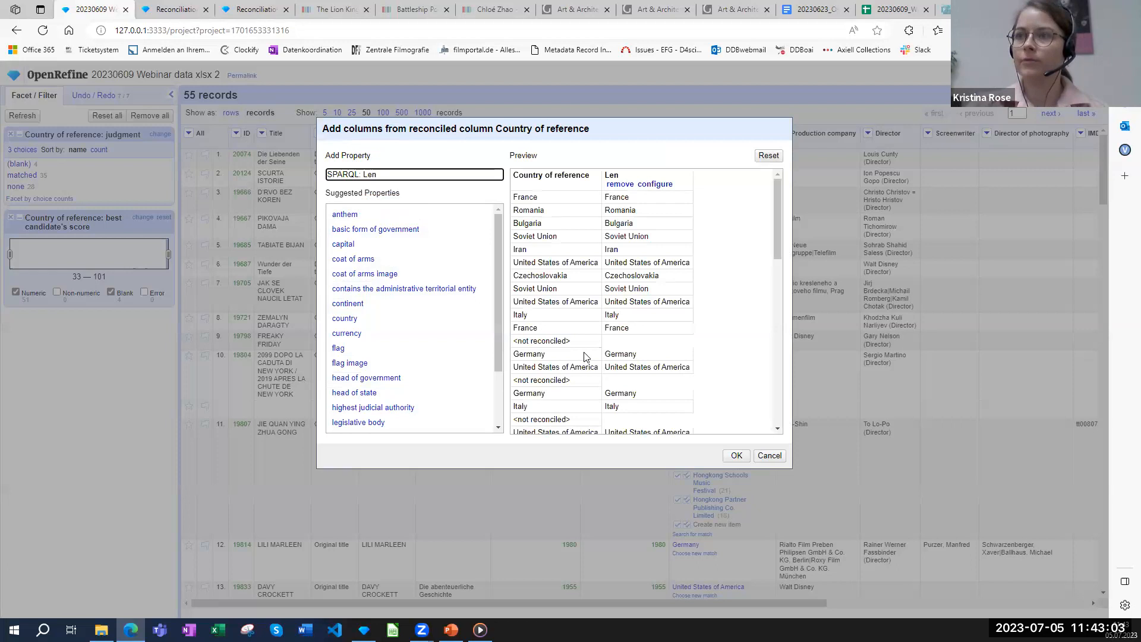
pyautogui.click(730, 455)
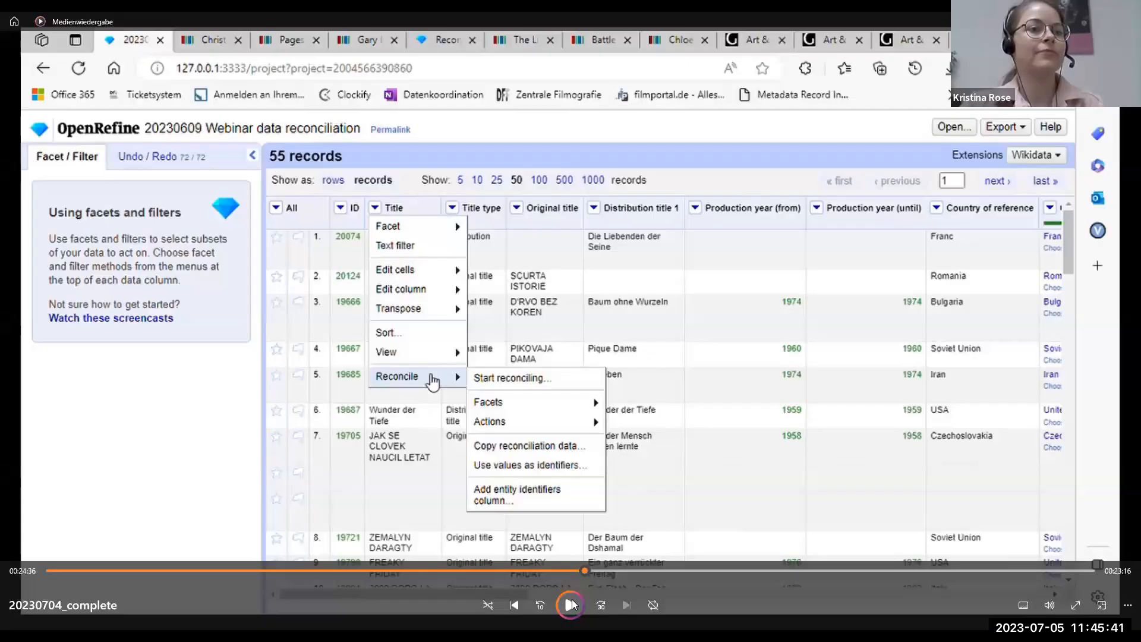
# Play the 20230704_complete video briefly, pause it, rewind slightly and resume playback
pyautogui.click(570, 604)
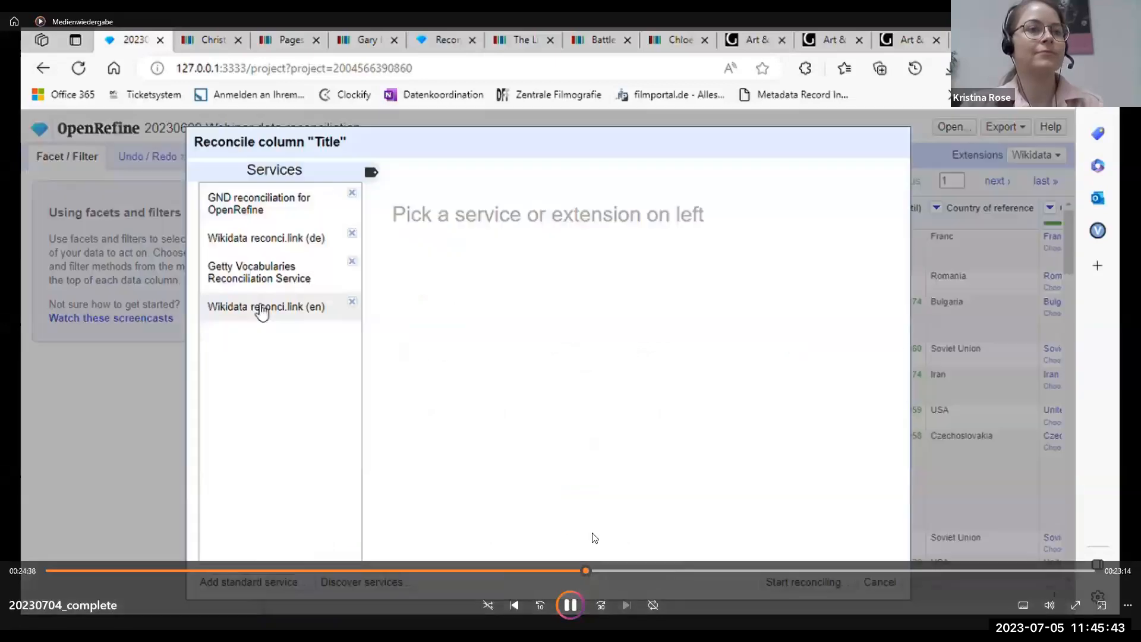
pyautogui.click(571, 604)
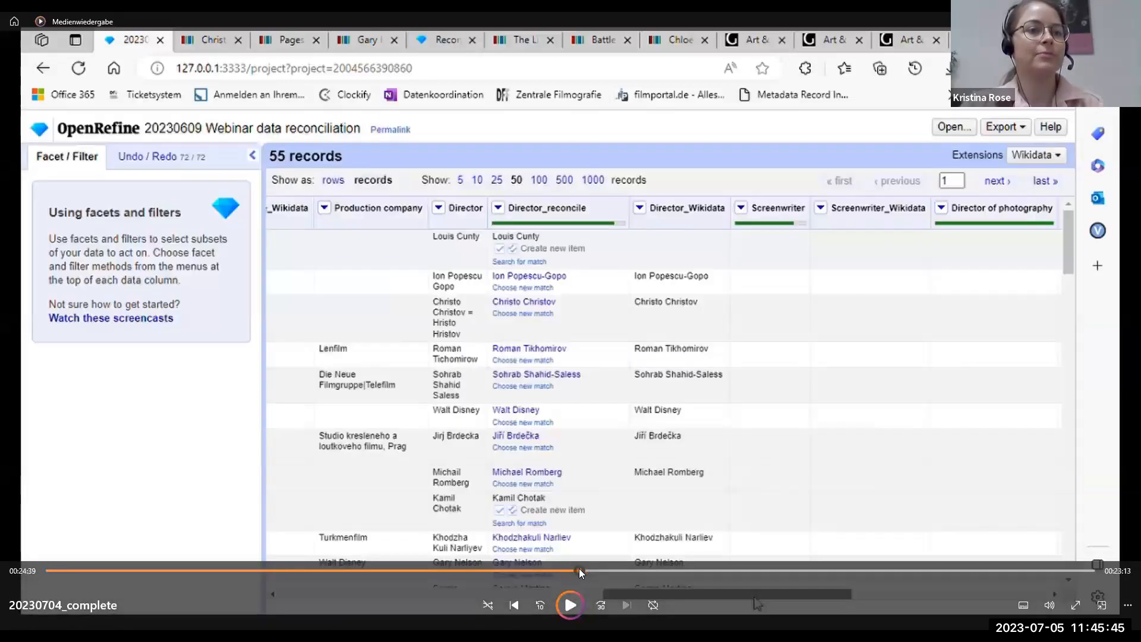
pyautogui.click(571, 605)
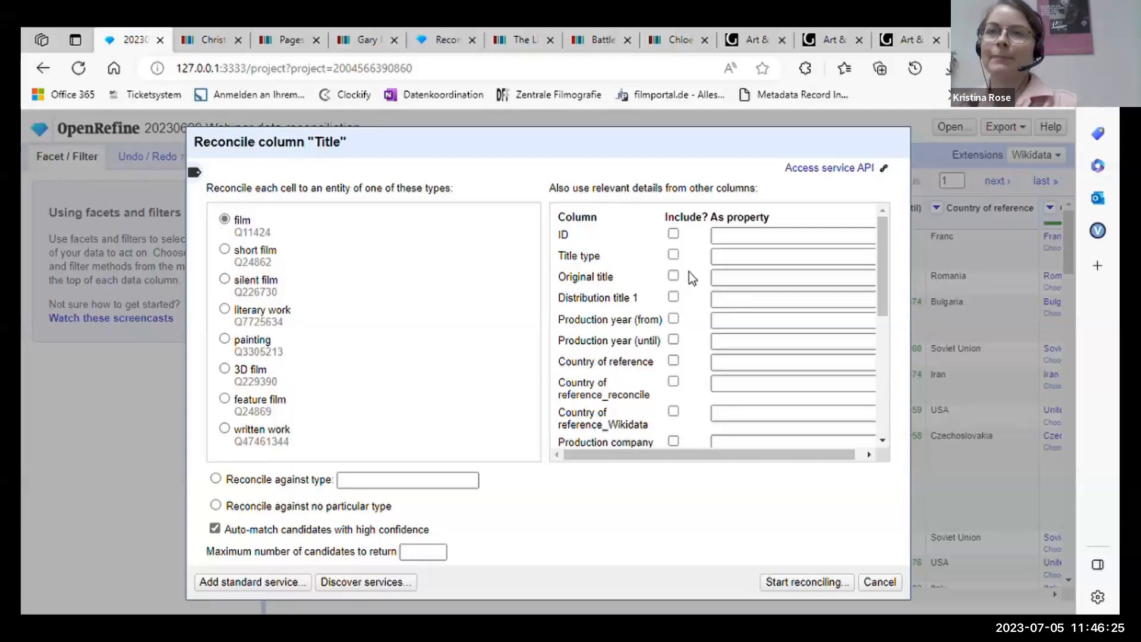
# Include the Original title column as the property title (P1476) in the Title column's reconciliation settings
pyautogui.click(674, 275)
pyautogui.click(738, 284)
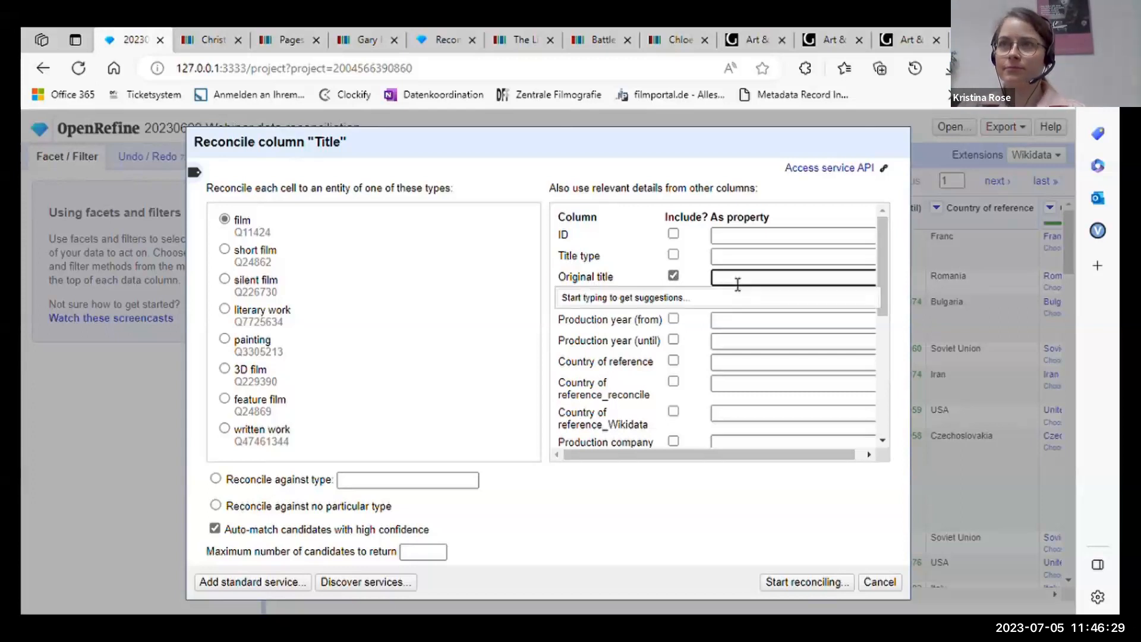
pyautogui.write('title')
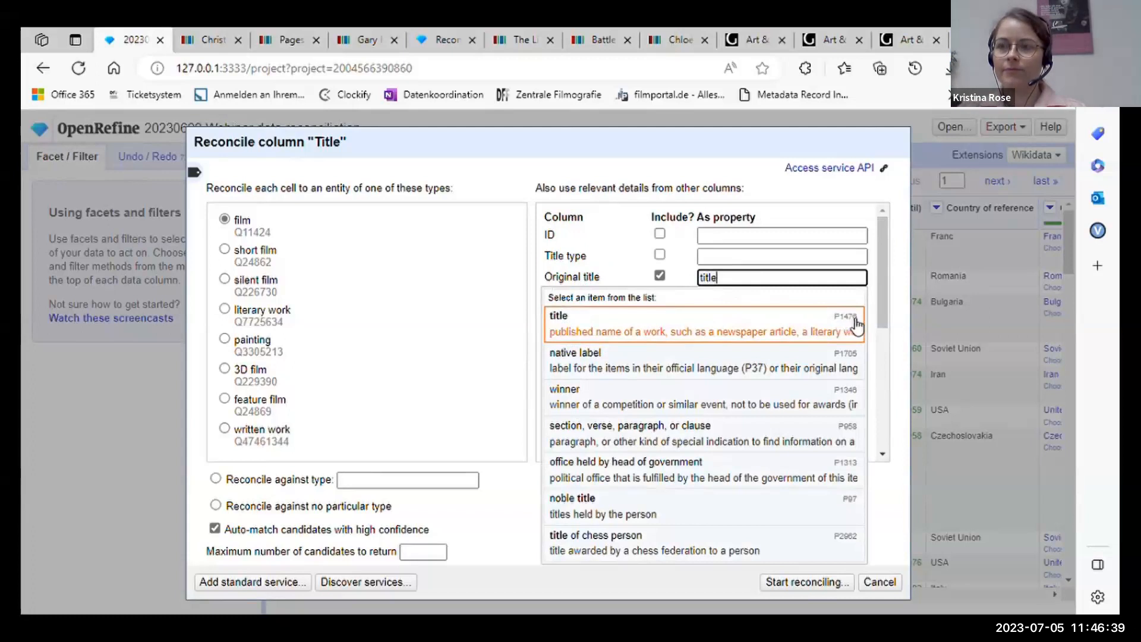
pyautogui.click(702, 332)
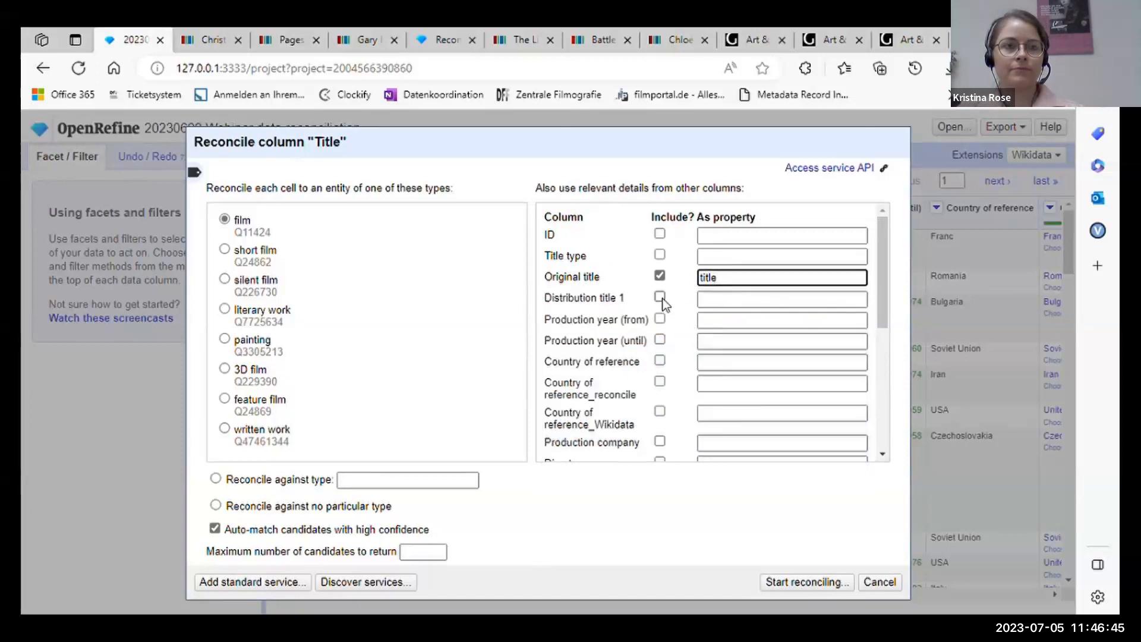
# Include the Distribution title 1 column in the Title reconciliation with the property path SPARQL: Lde
pyautogui.moveTo(700, 151); pyautogui.dragTo(733, 138)
pyautogui.click(694, 283)
pyautogui.click(749, 286)
pyautogui.write('Lde')
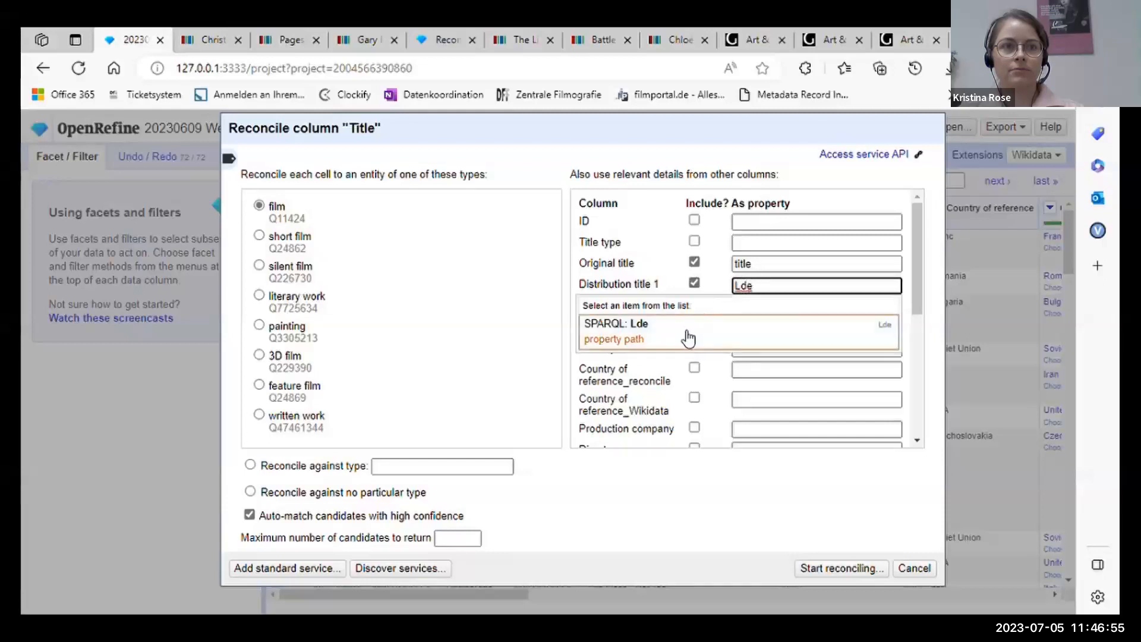
pyautogui.click(682, 331)
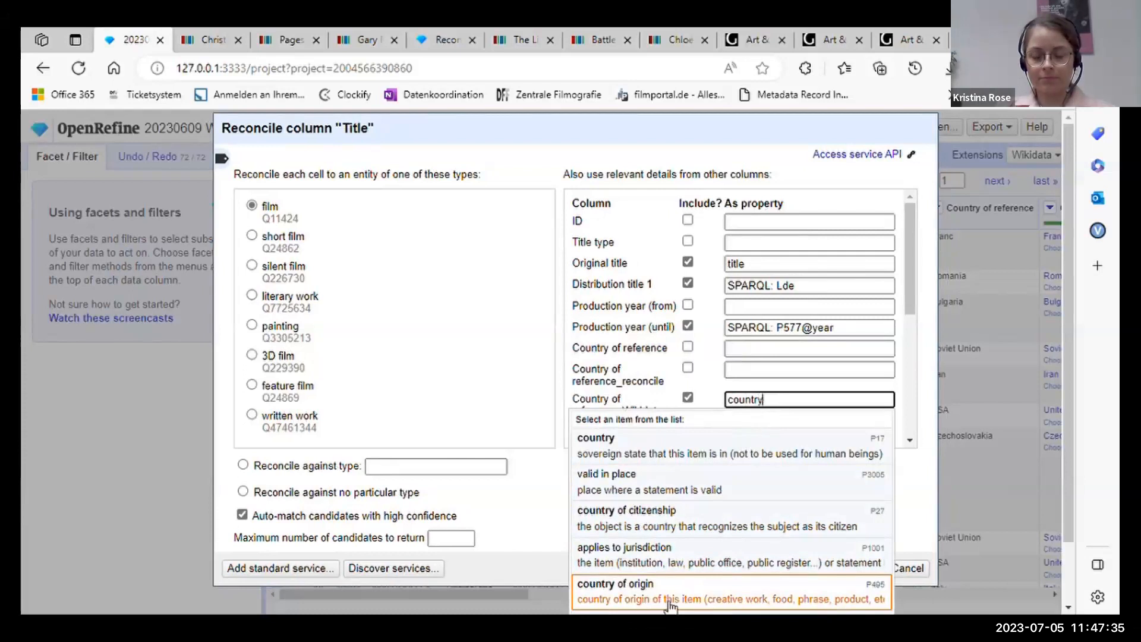
# Set country of origin as the property for Country of reference_Wikidata, and include Director_Wikidata as the property director (P57)
pyautogui.click(753, 597)
pyautogui.scroll(-3, 660, 321)
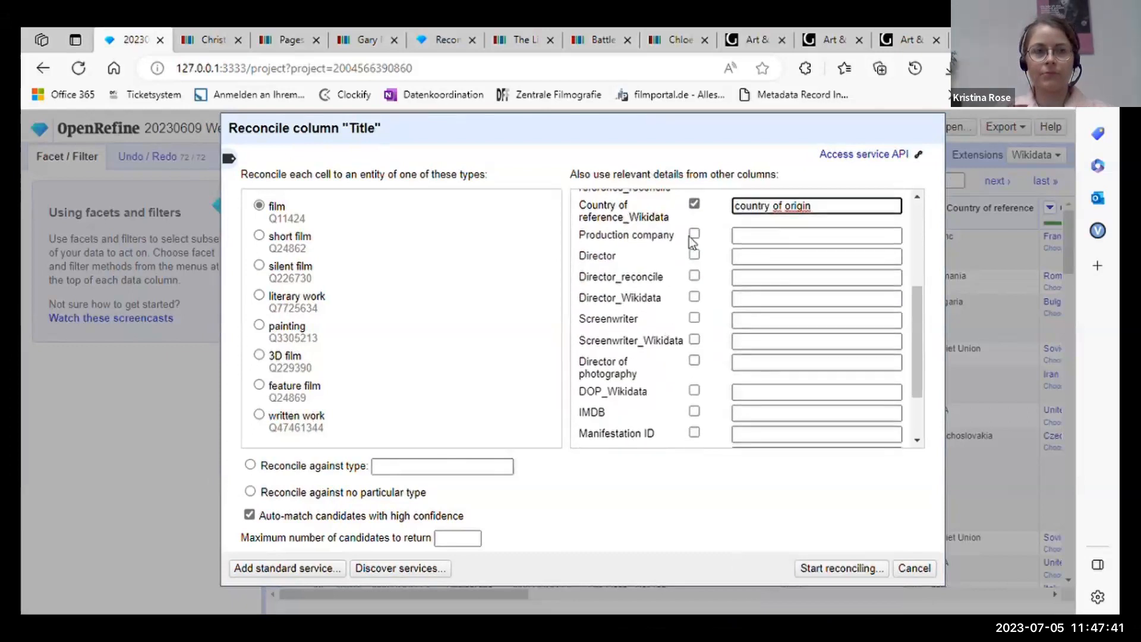
pyautogui.click(694, 296)
pyautogui.click(769, 299)
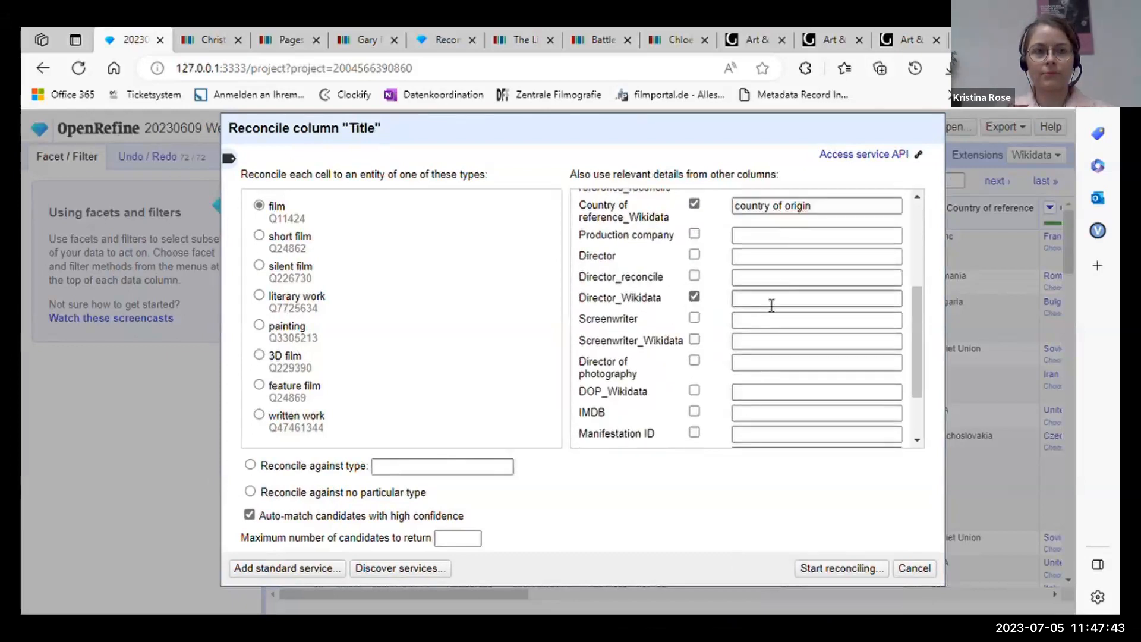
pyautogui.write('d')
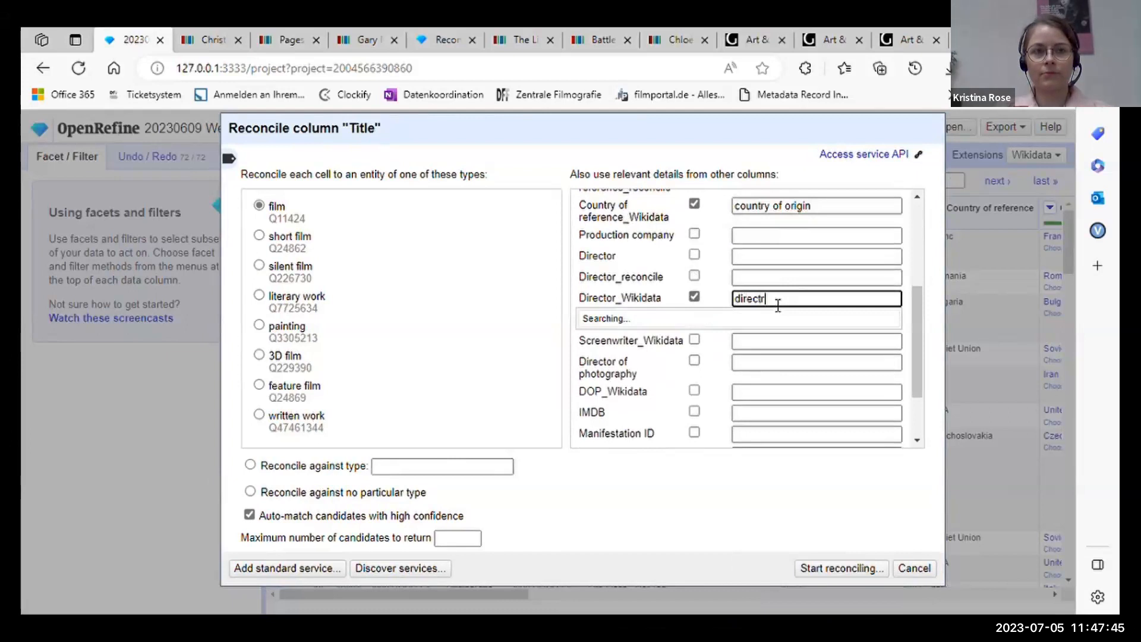
pyautogui.write('irectr')
pyautogui.press('BackSpace')
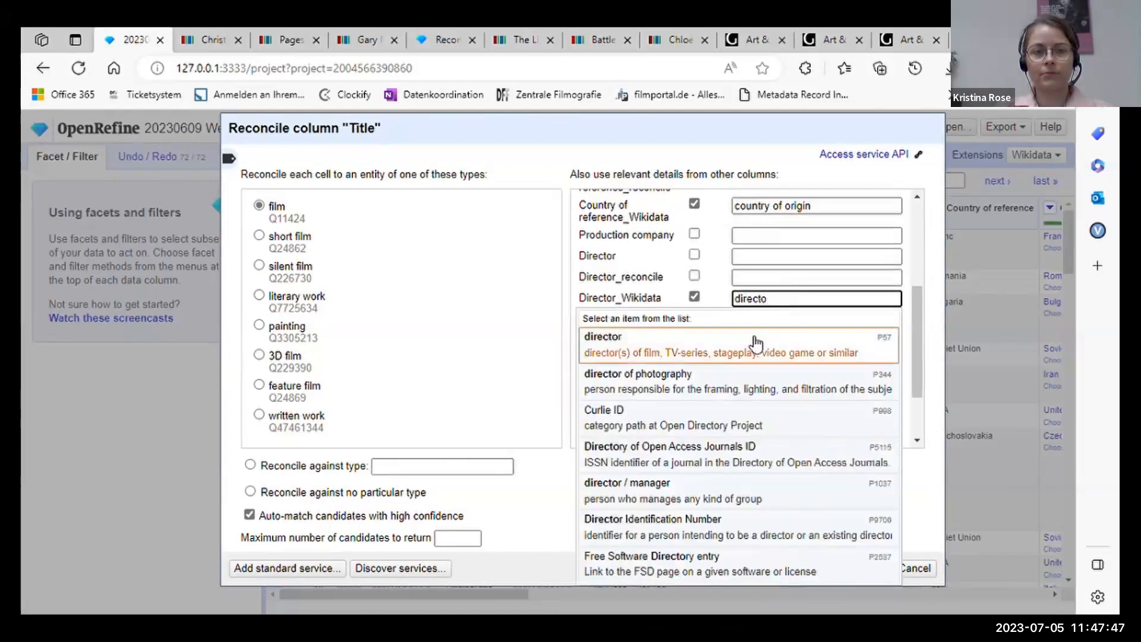
pyautogui.click(718, 352)
# Assign the property director (P57) to Director_Wikidata and include Screenwriter_Wikidata as the property screenwriter (P58)
pyautogui.click(751, 341)
pyautogui.write('scree')
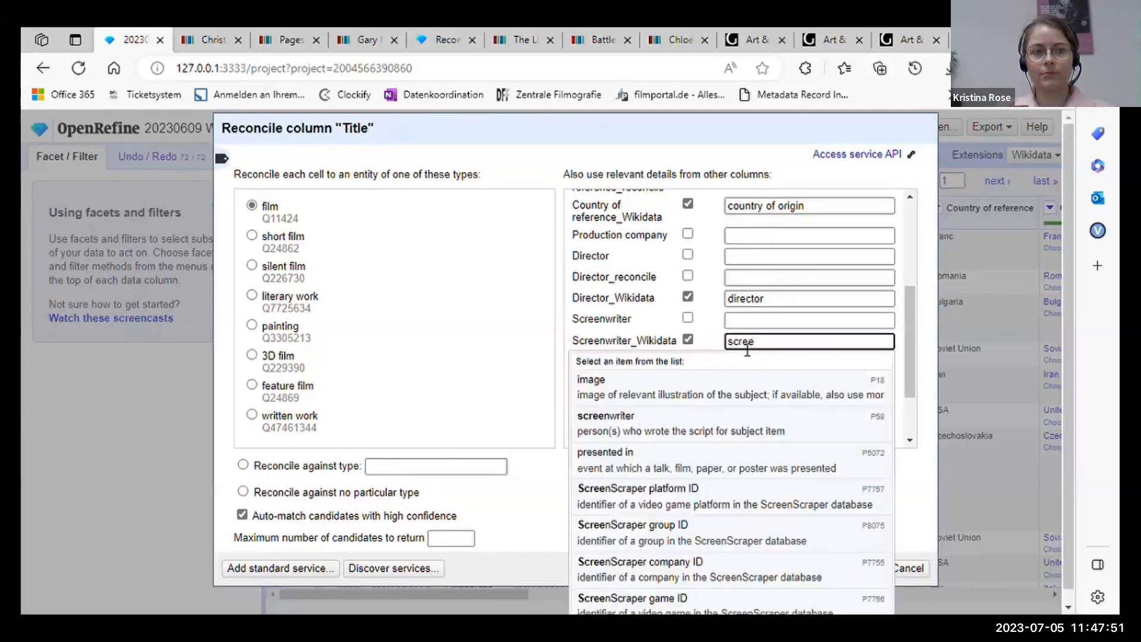
pyautogui.click(743, 423)
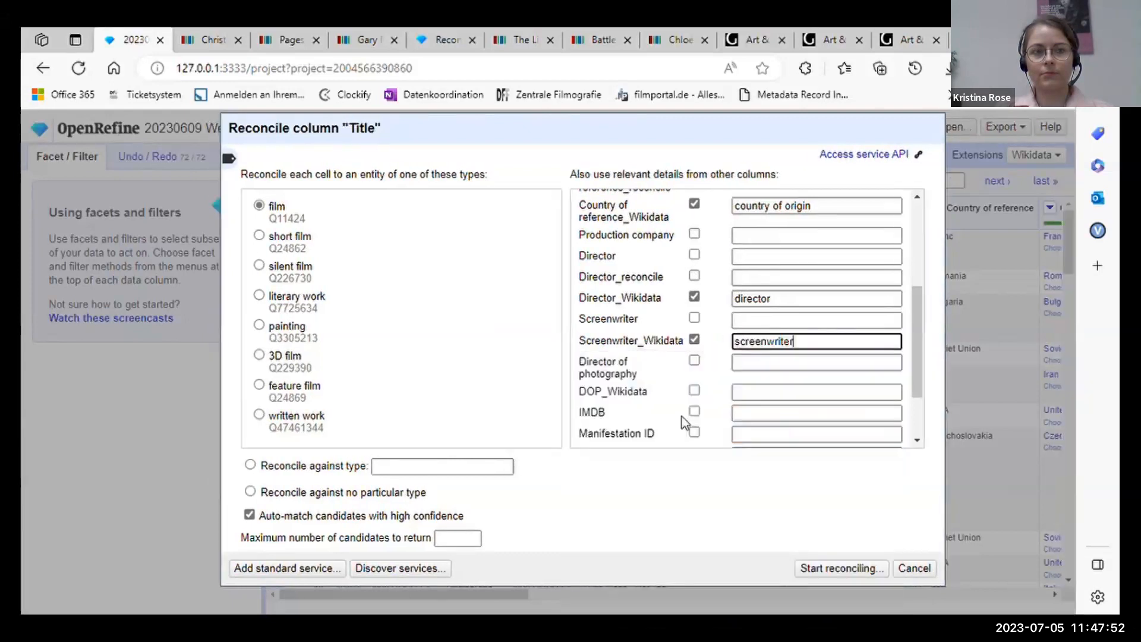
# Include the DOP_Wikidata column in the Title reconciliation as the property director of photography (P344)
pyautogui.click(763, 395)
pyautogui.write('direc')
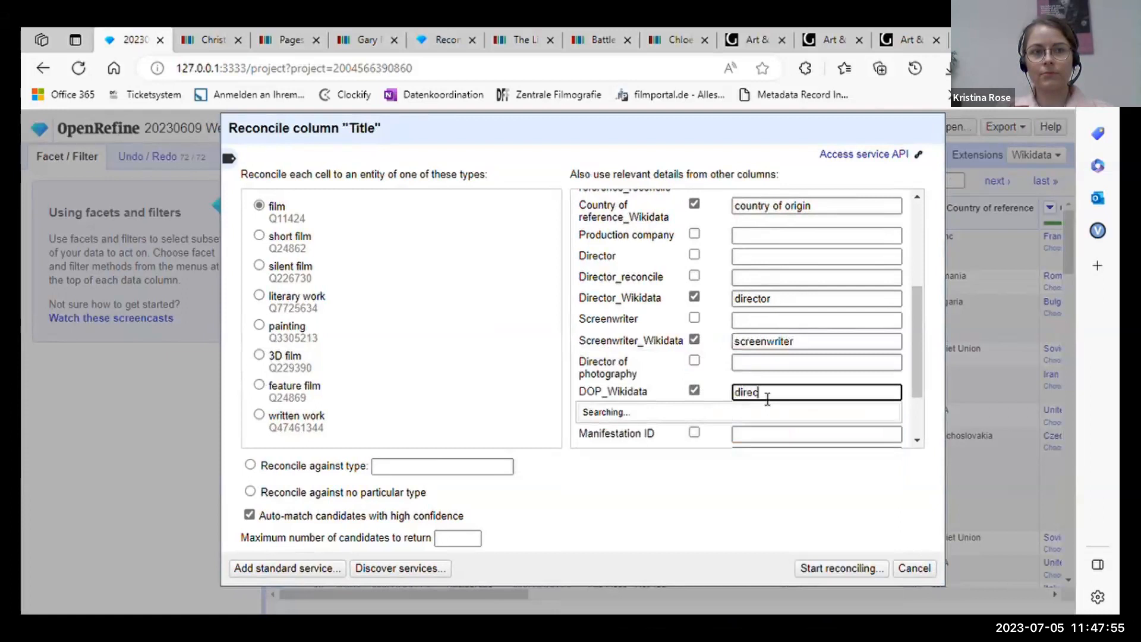
pyautogui.write('tor')
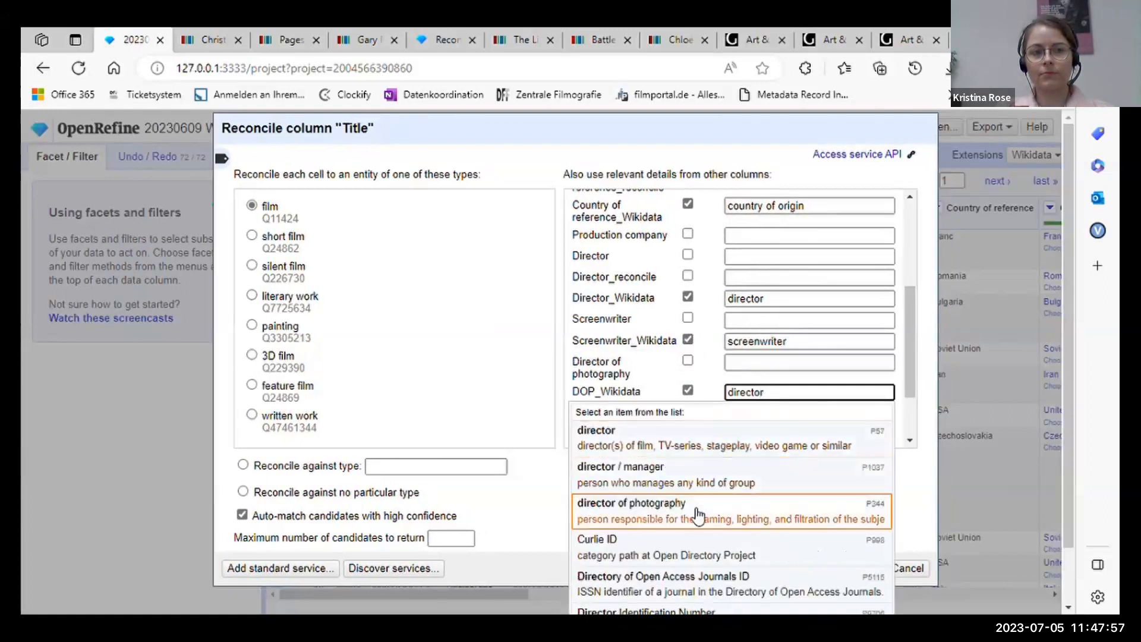
pyautogui.click(698, 514)
# Include the IMDB column in the Title reconciliation as the property IMDb ID (P345)
pyautogui.scroll(-3, 785, 338)
pyautogui.click(785, 341)
pyautogui.write('imdb')
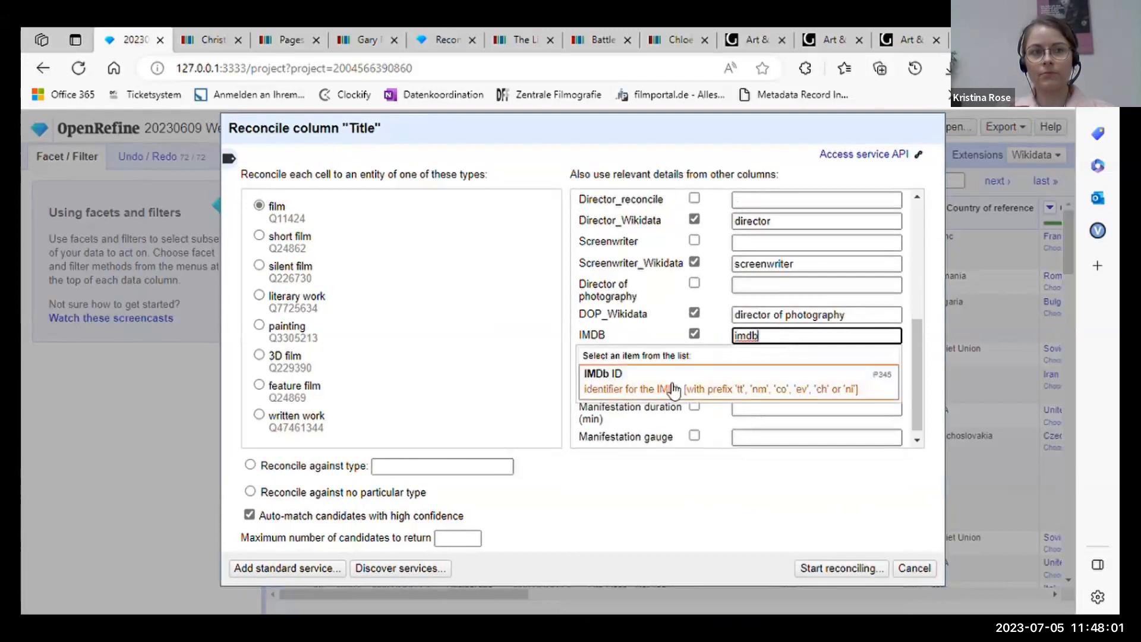
pyautogui.click(887, 386)
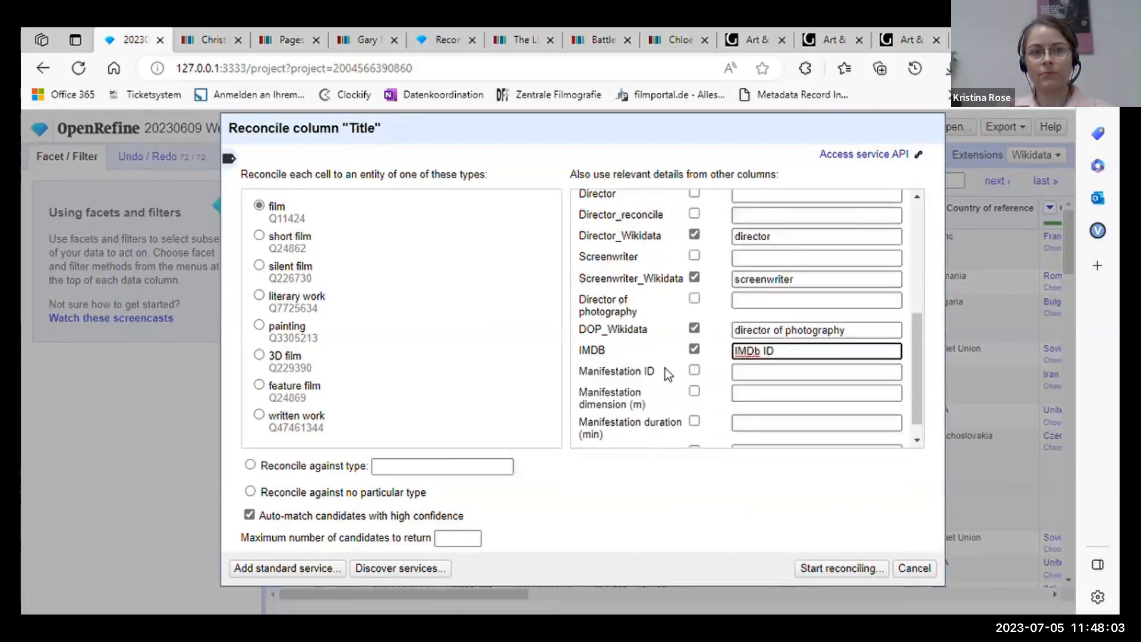
# Review the column-to-property assignments and start reconciling the Title column against the film type
pyautogui.scroll(5, 665, 368)
pyautogui.scroll(-5, 665, 363)
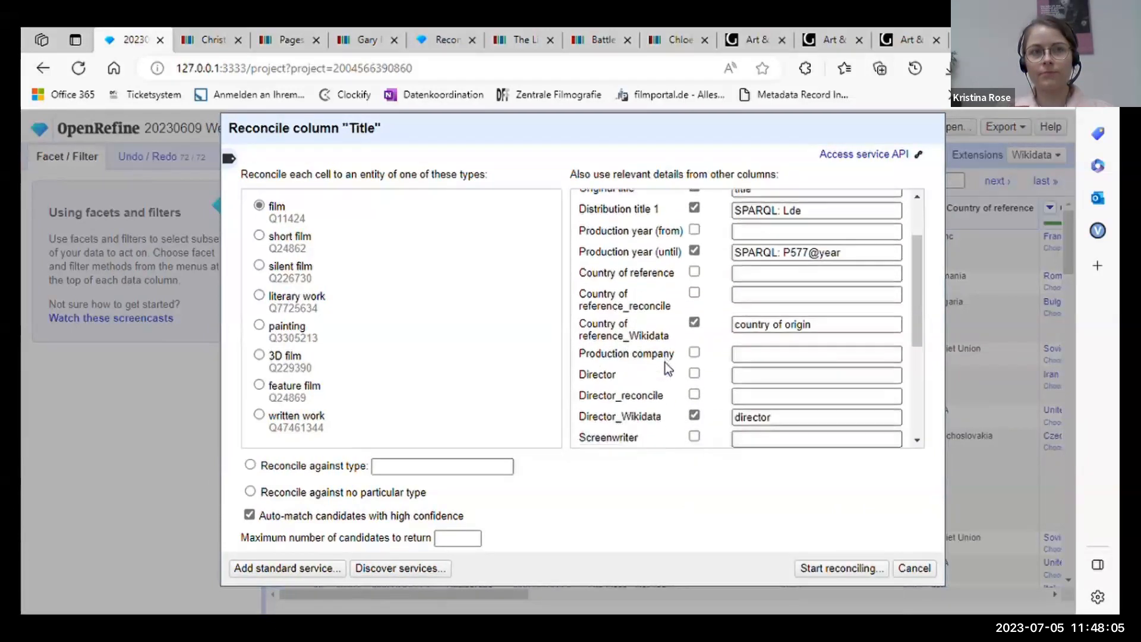
pyautogui.click(717, 337)
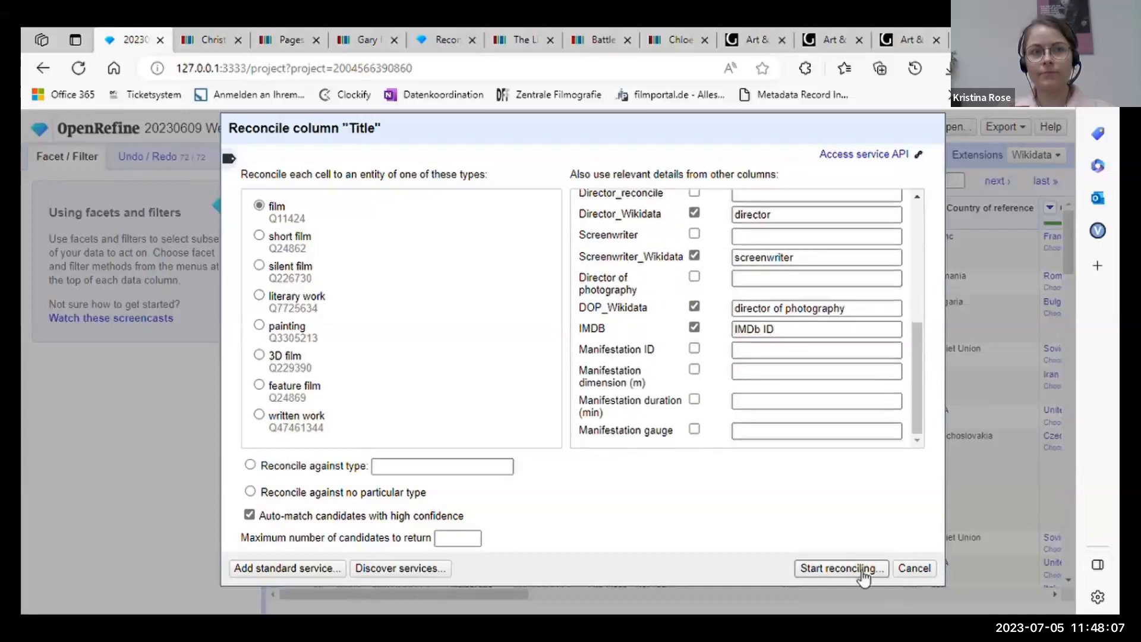
pyautogui.click(830, 570)
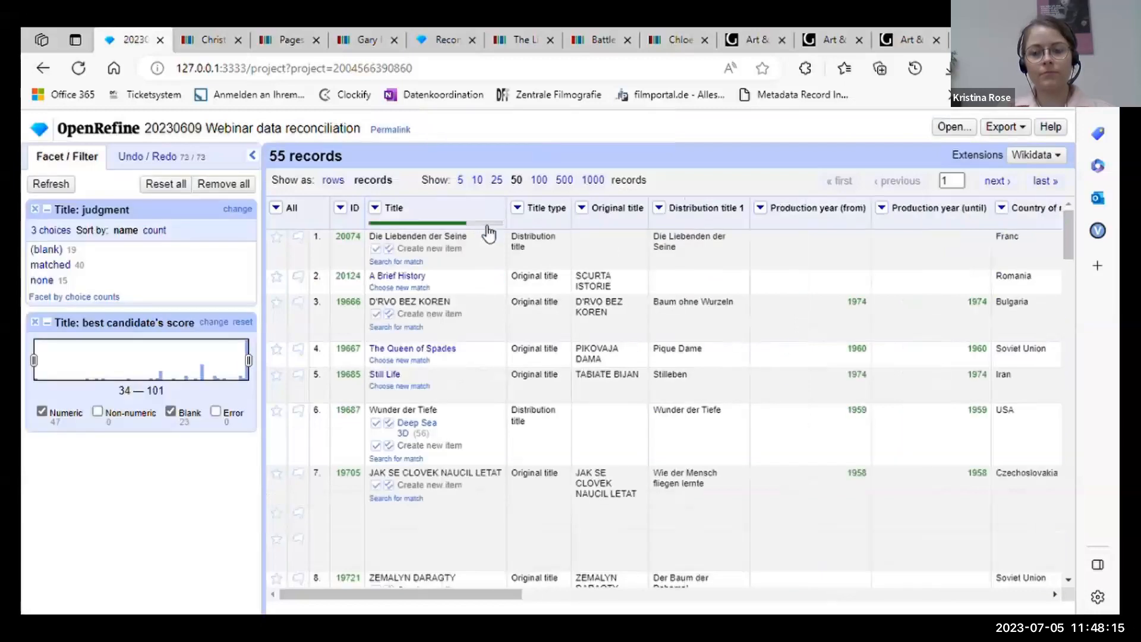
# Filter the Title judgment facet to matched records and preview the Wikidata items behind the matched titles
pyautogui.click(50, 265)
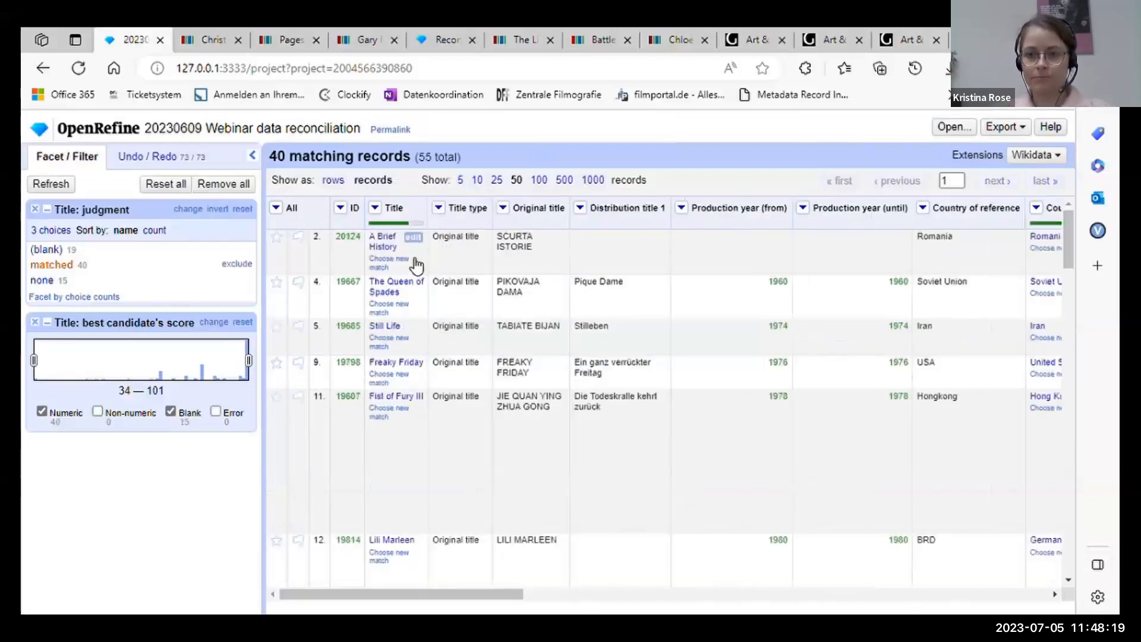
pyautogui.moveTo(387, 242)
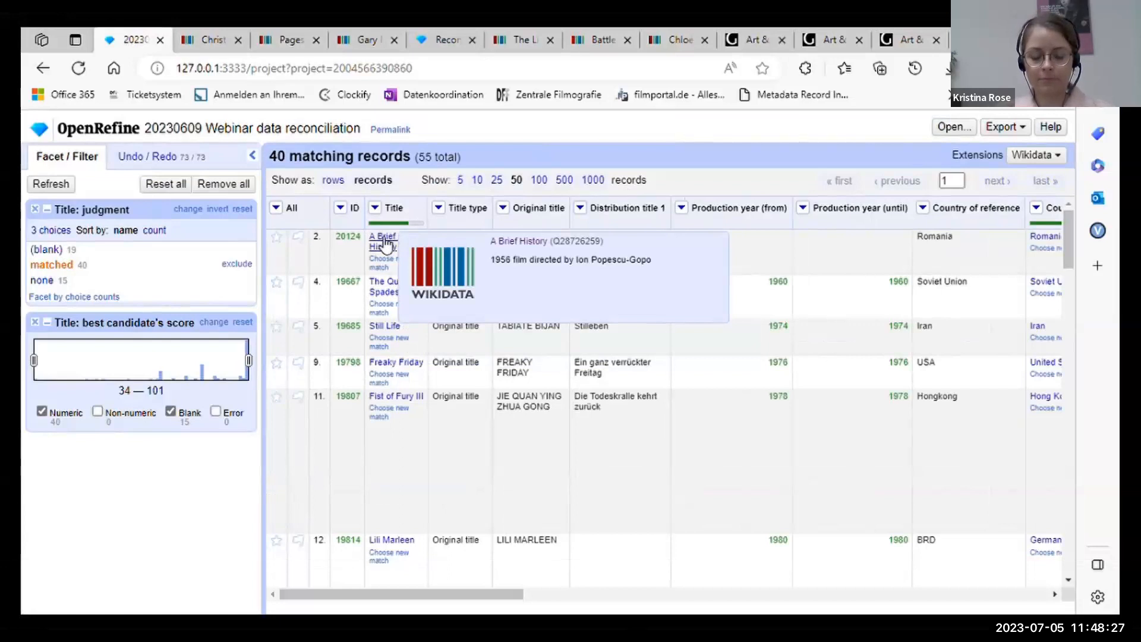
pyautogui.moveTo(507, 592)
pyautogui.mouseDown()
pyautogui.moveTo(570, 607)
pyautogui.moveTo(725, 601)
pyautogui.moveTo(484, 590)
pyautogui.mouseUp()
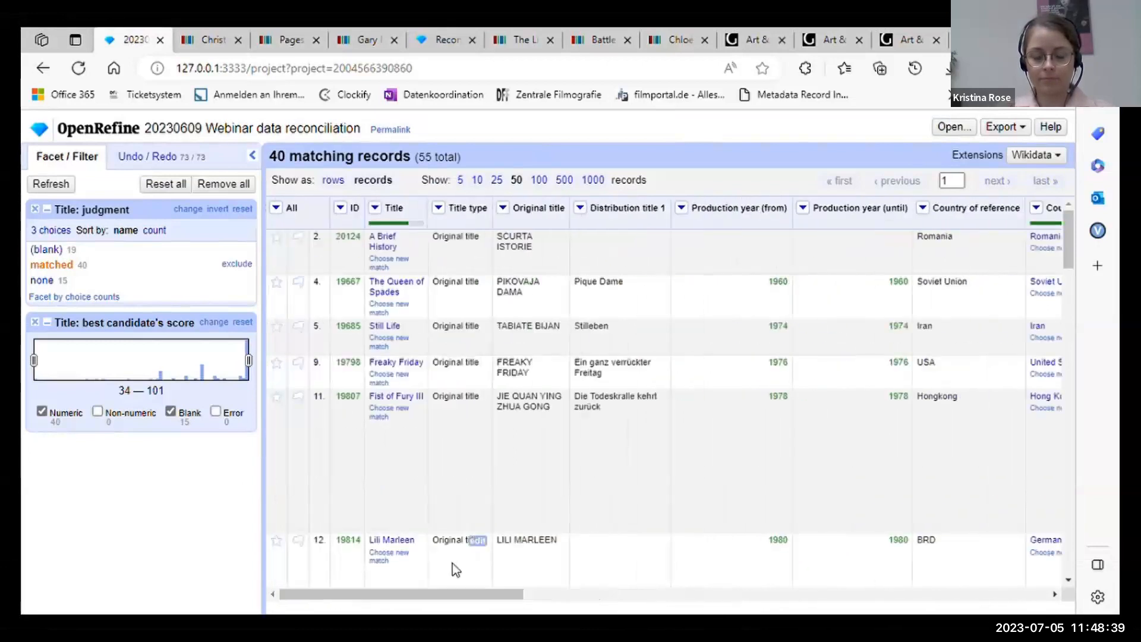
pyautogui.moveTo(400, 291)
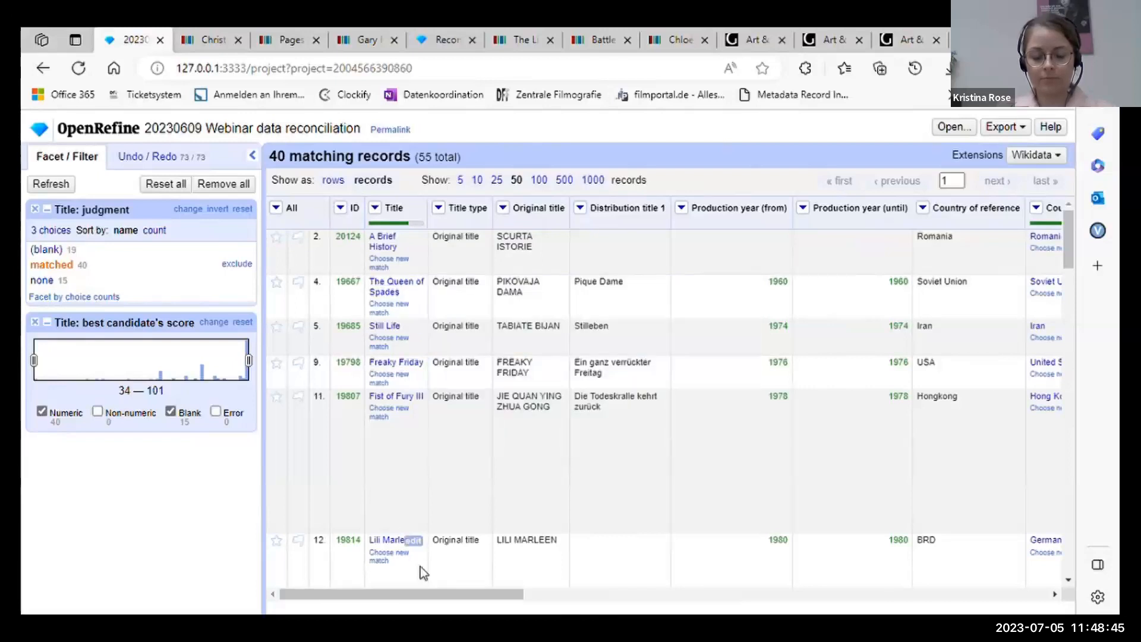
pyautogui.moveTo(409, 594)
pyautogui.mouseDown()
pyautogui.moveTo(610, 597)
pyautogui.moveTo(404, 590)
pyautogui.mouseUp()
pyautogui.scroll(-1, 369, 416)
pyautogui.moveTo(361, 341)
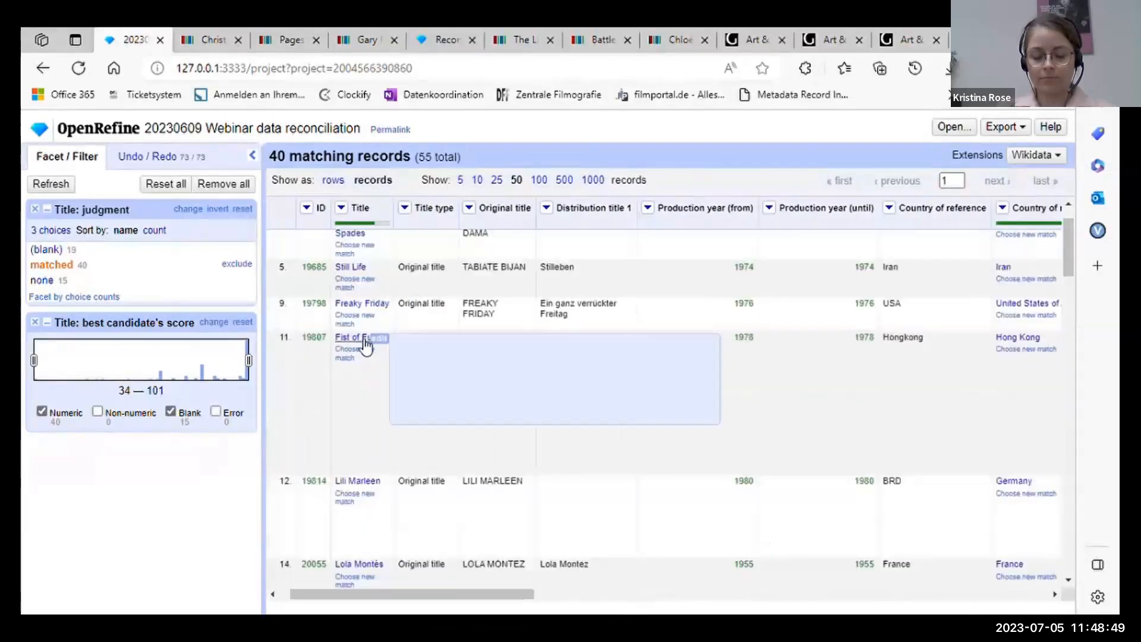
# Open the Wikidata page matched to Fist of Fury III and compare its German label with the record's Distribution title 1
pyautogui.click(359, 338)
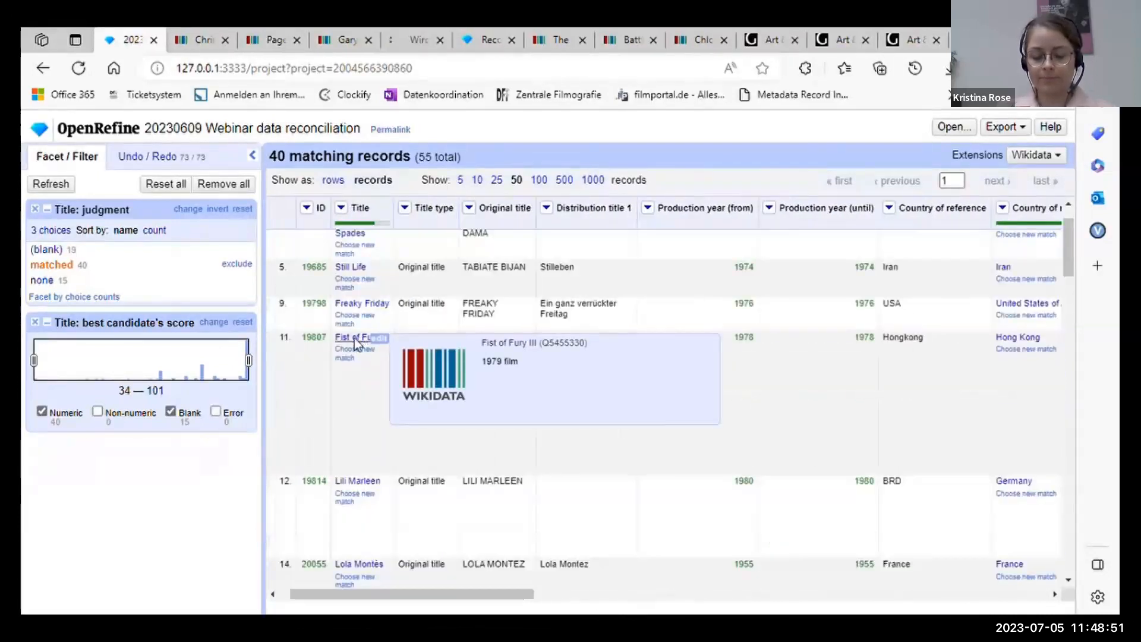
pyautogui.click(419, 40)
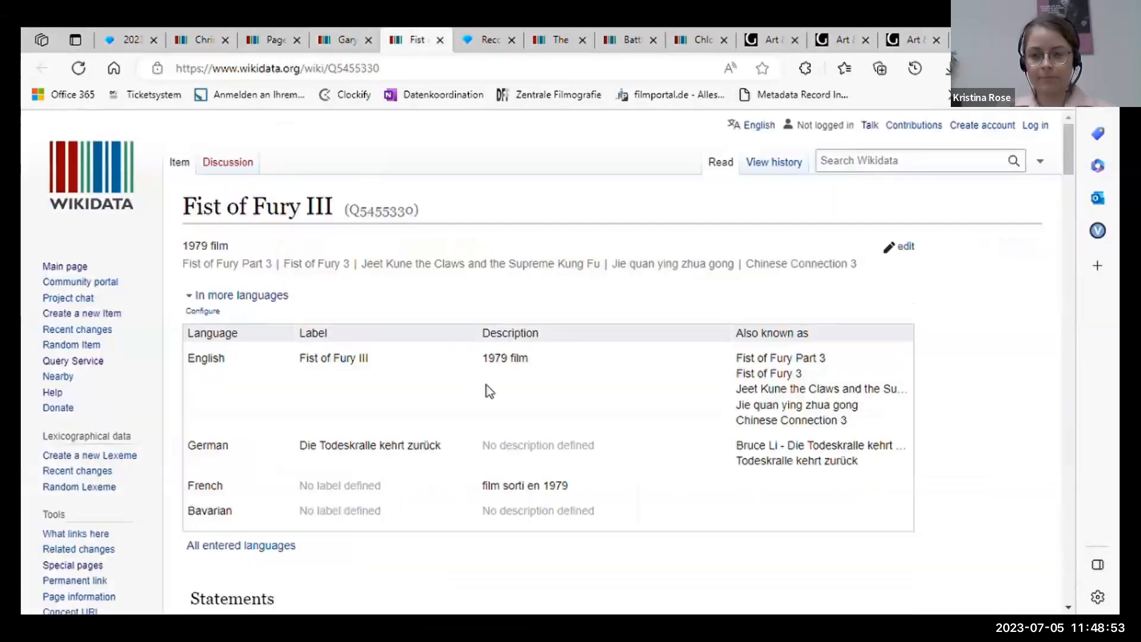
pyautogui.moveTo(298, 446); pyautogui.dragTo(498, 450)
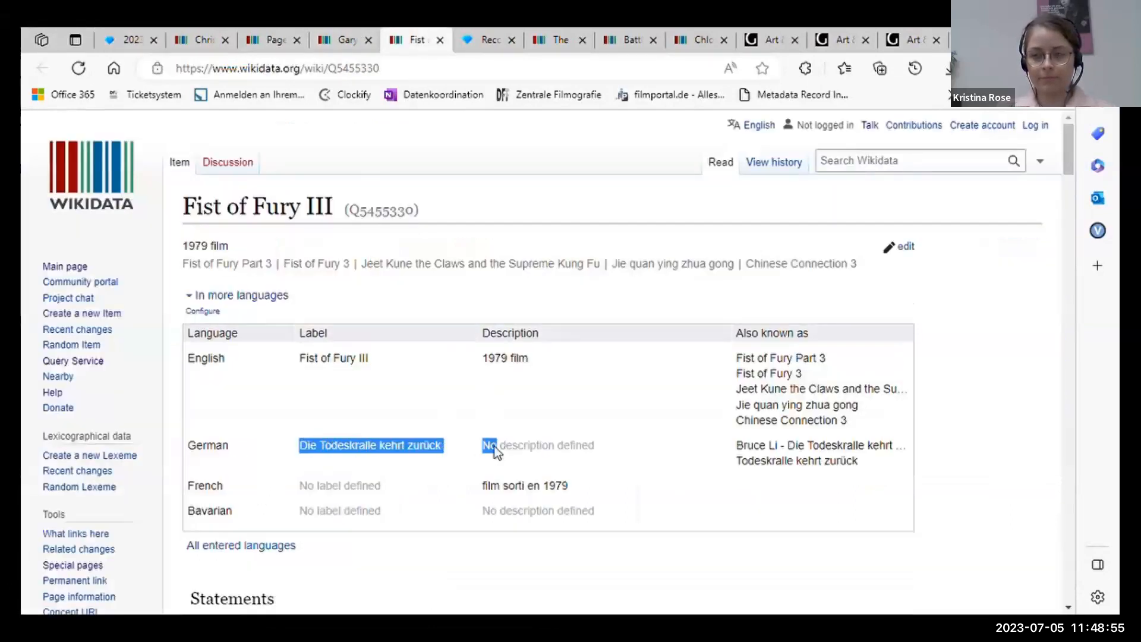
pyautogui.click(404, 418)
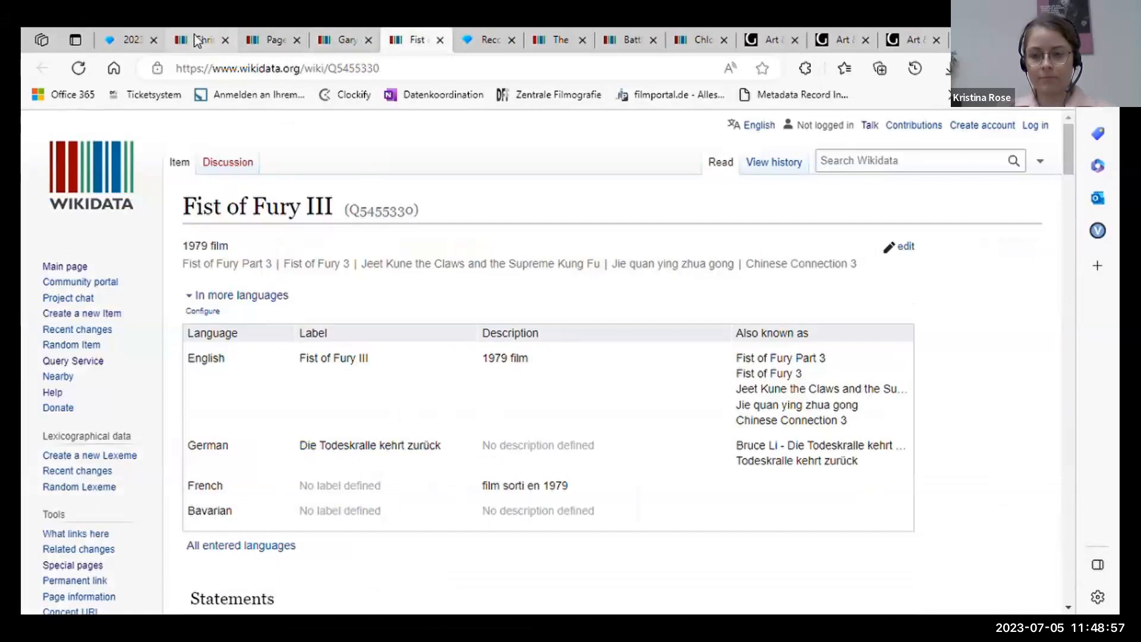
pyautogui.click(122, 40)
pyautogui.tripleClick(556, 347)
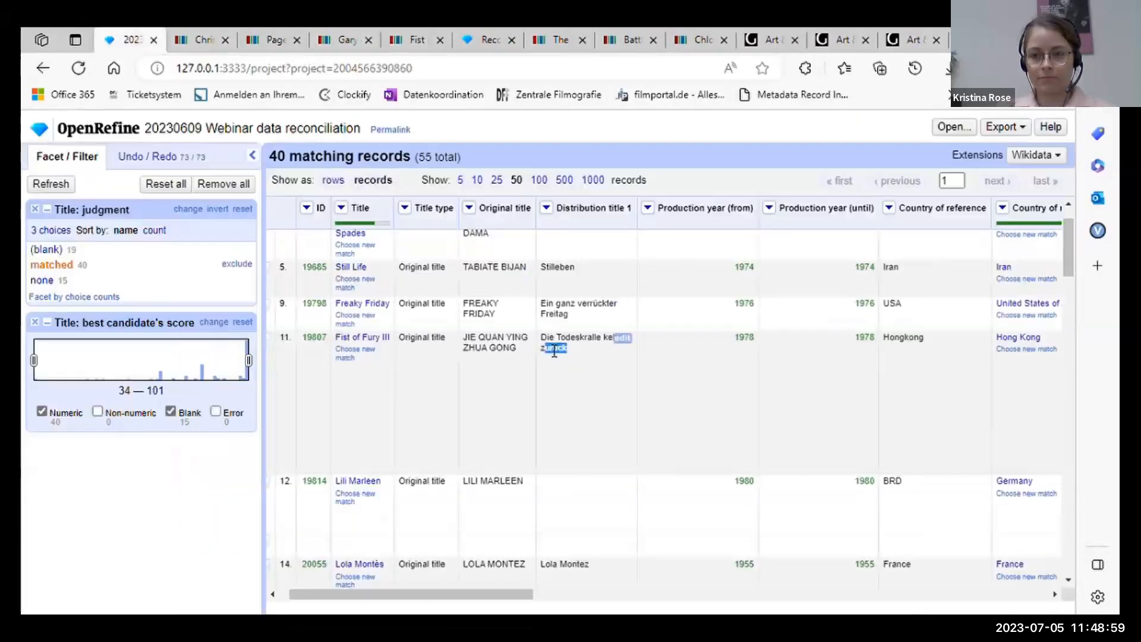
pyautogui.click(691, 369)
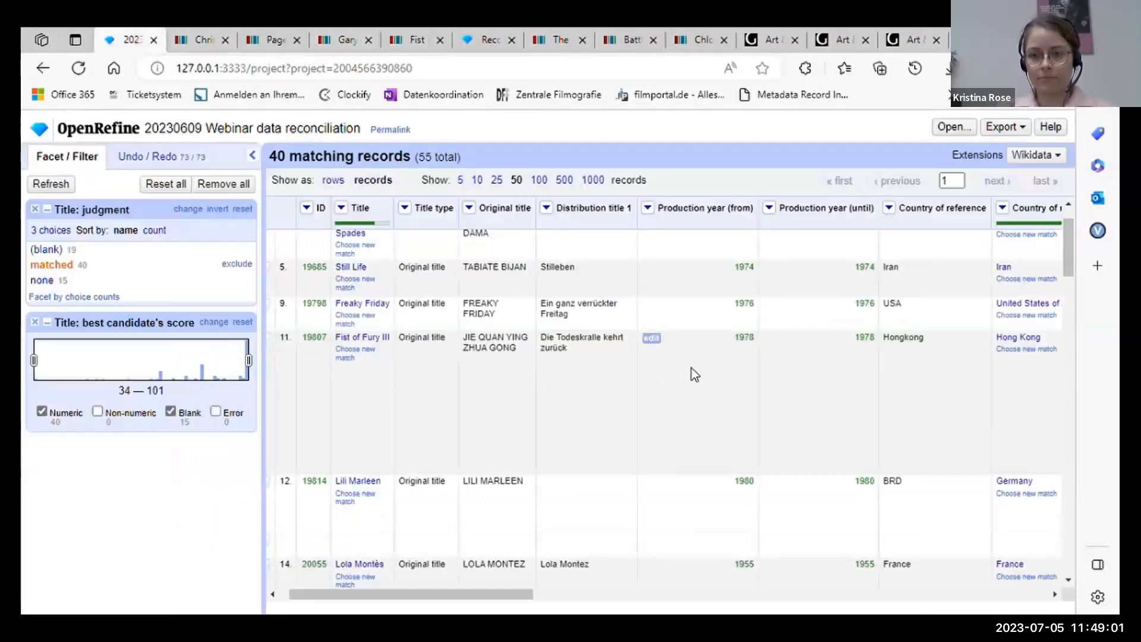
# Filter the Title judgment facet to none and check the country and director values of the unmatched records
pyautogui.scroll(-4, 389, 443)
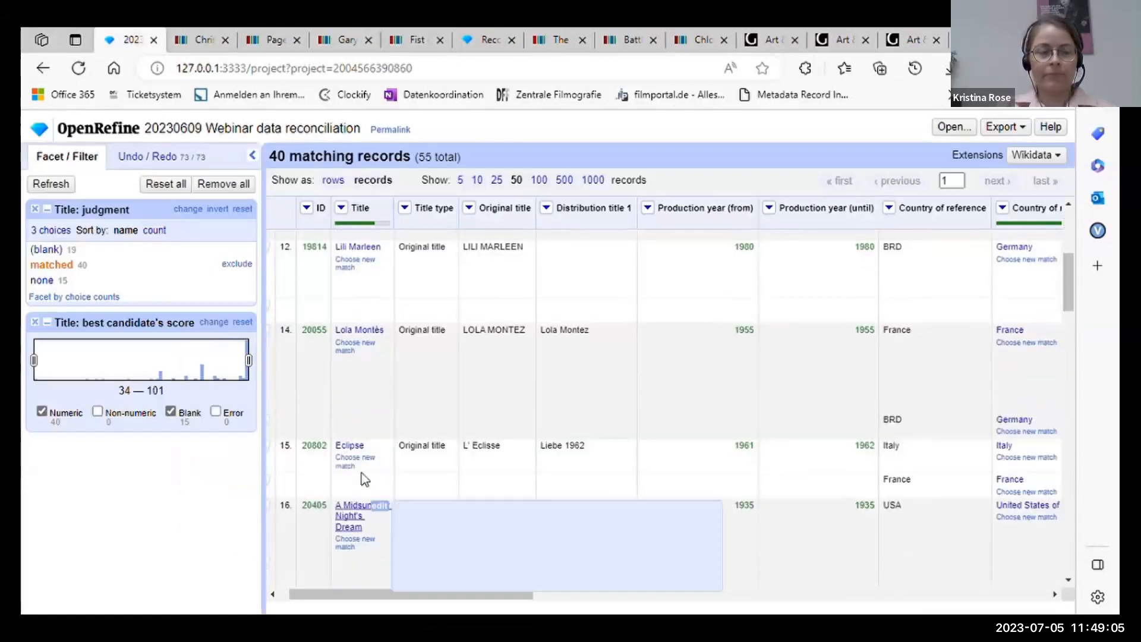
pyautogui.scroll(-3, 364, 377)
pyautogui.scroll(5, 365, 376)
pyautogui.scroll(5, 366, 376)
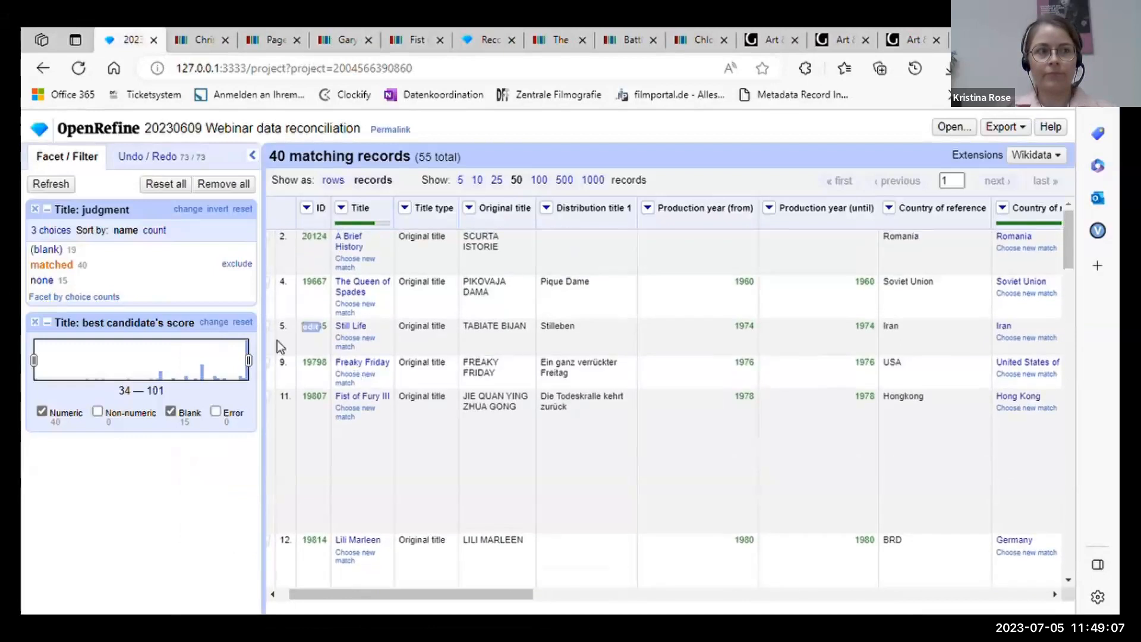
pyautogui.click(42, 280)
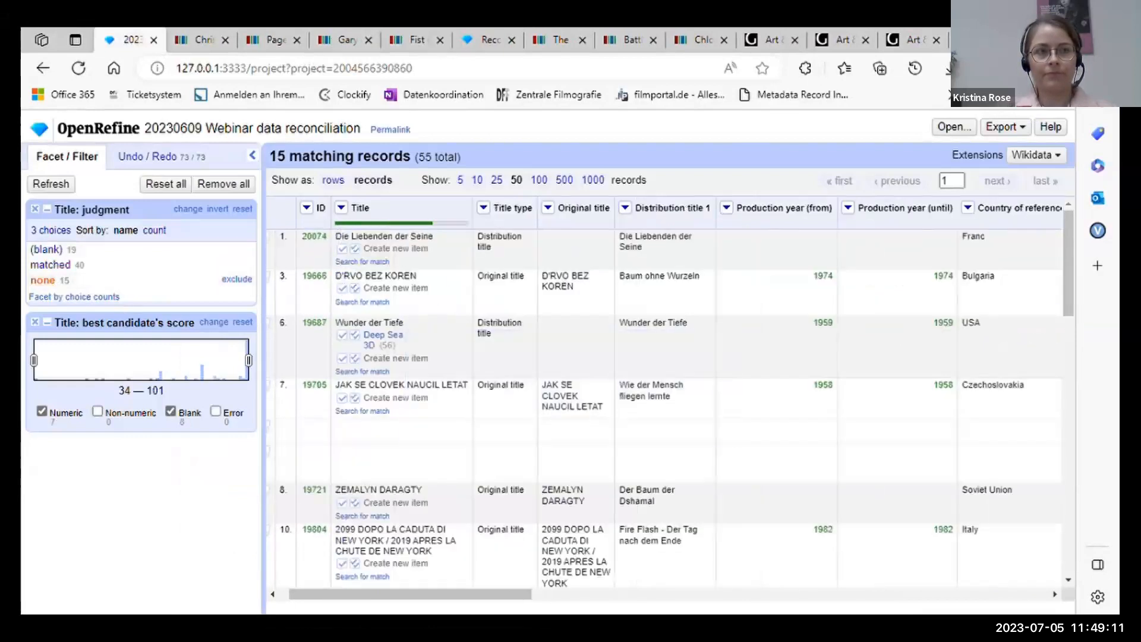
pyautogui.moveTo(494, 595); pyautogui.dragTo(718, 605)
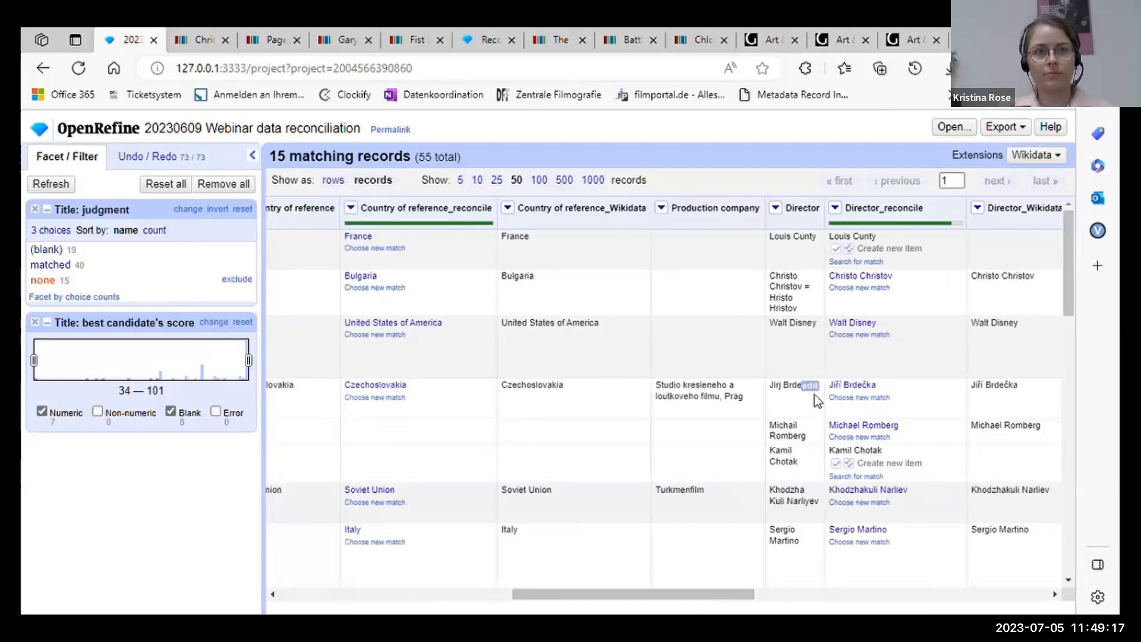
pyautogui.moveTo(850, 279)
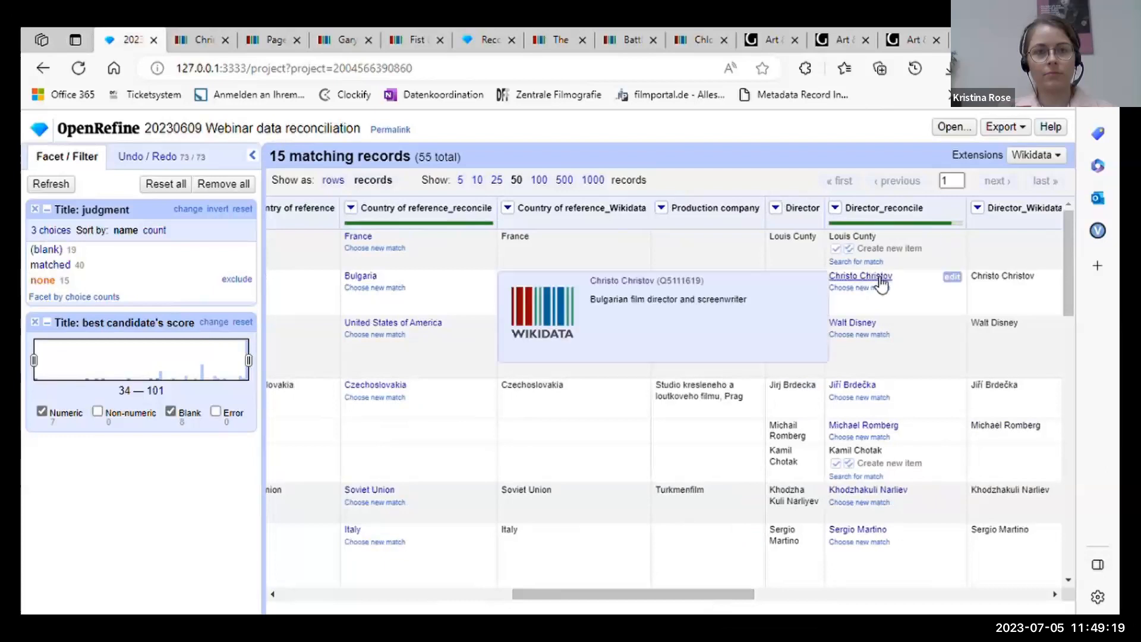
pyautogui.moveTo(722, 594); pyautogui.dragTo(473, 583)
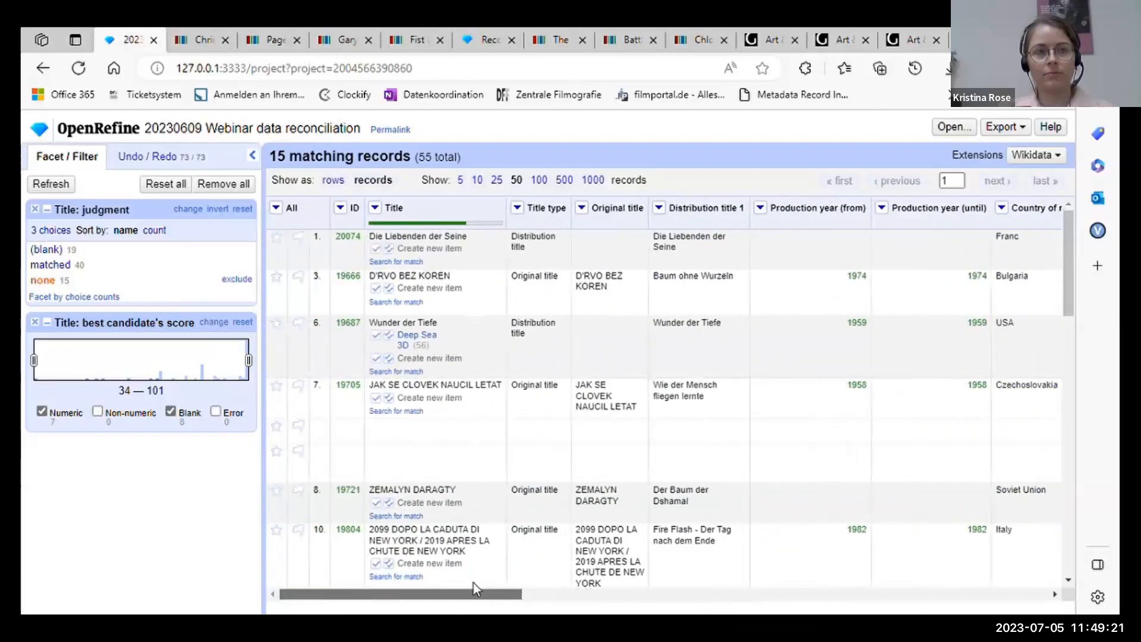
# Try to find a match for the title D'RVO BEZ KOREN by searching without the apostrophe, as DRVO BEZ KOREN
pyautogui.click(418, 305)
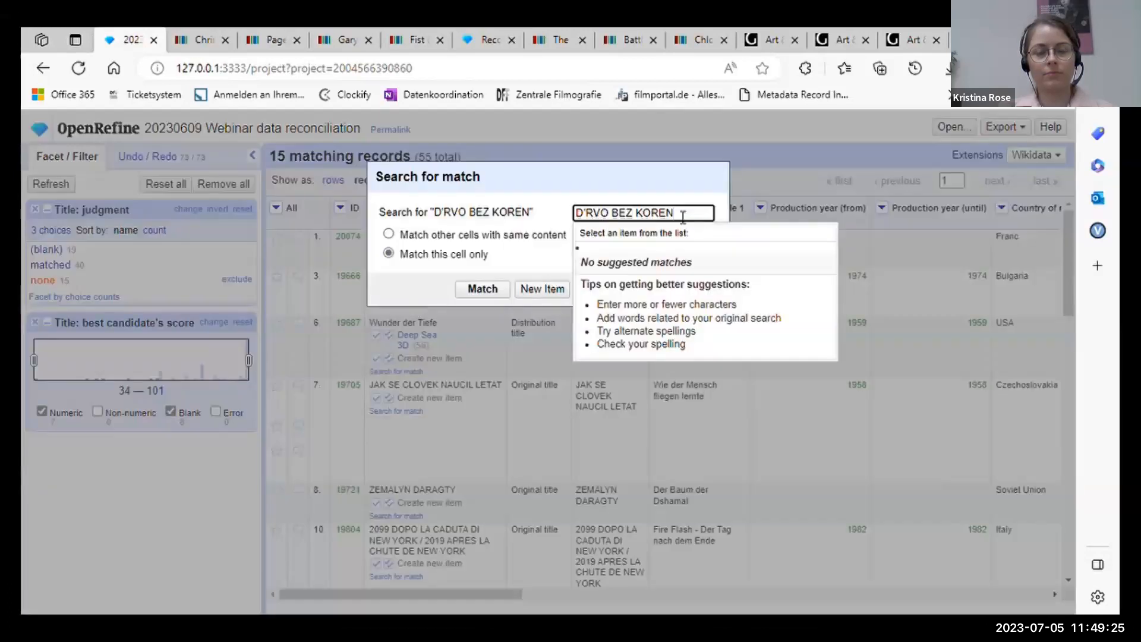
pyautogui.press('Left')
pyautogui.press('Left')
pyautogui.press('Left')
pyautogui.press('Left')
pyautogui.press('Left')
pyautogui.press('Left')
pyautogui.press('Left')
pyautogui.press('Left')
pyautogui.press('Left')
pyautogui.press('Left')
pyautogui.press('Left')
pyautogui.press('Left')
pyautogui.press('Left')
pyautogui.press('Left')
pyautogui.press('Delete')
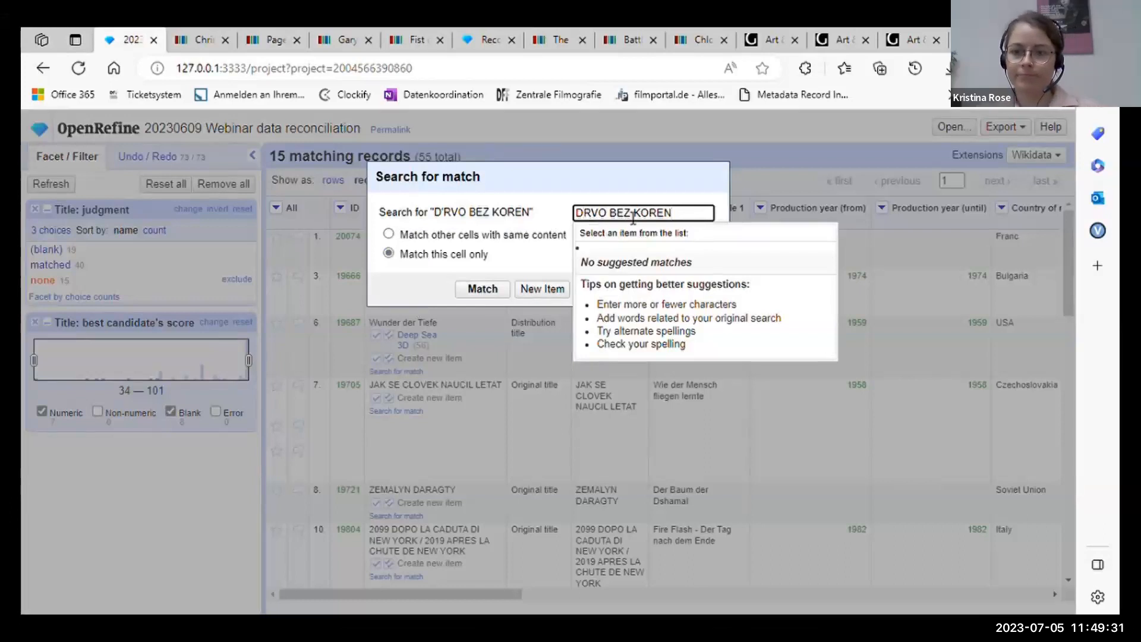
pyautogui.click(556, 197)
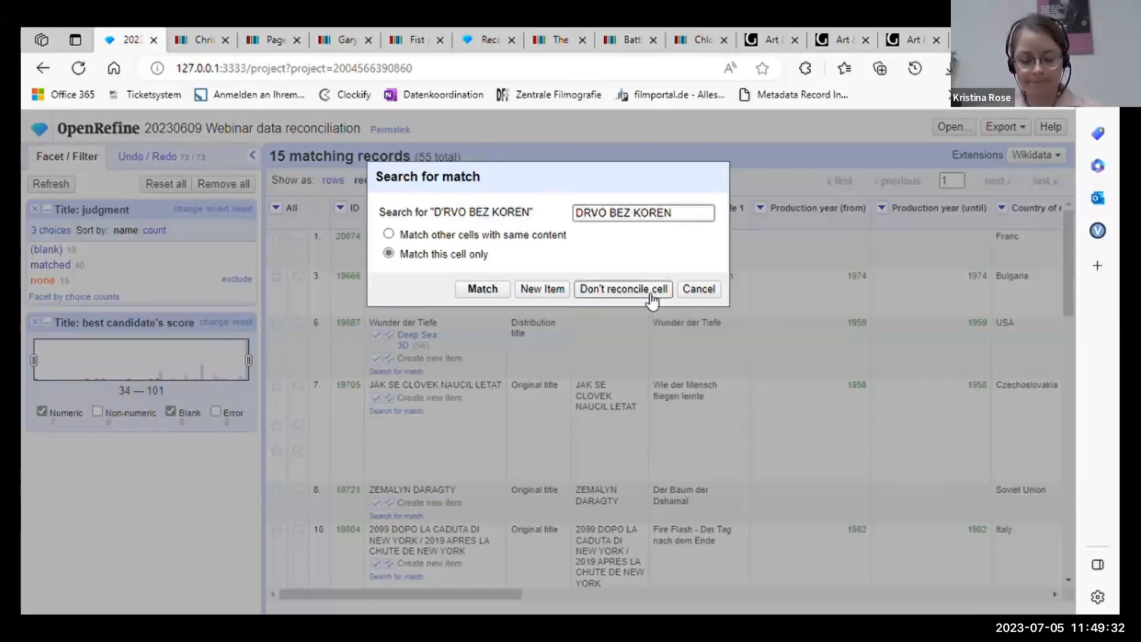
pyautogui.click(699, 289)
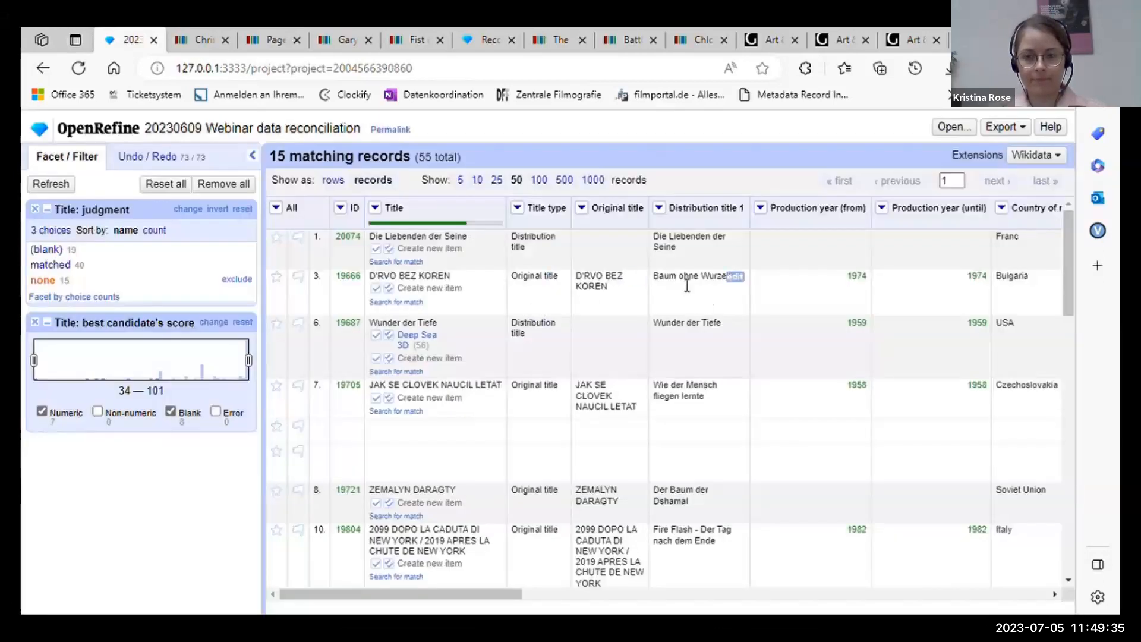
# Look up the distribution title "Baum ohne Wurzeln" on Wikidata, open the Darvo bez koren item and copy its ID Q12279278
pyautogui.moveTo(668, 285); pyautogui.dragTo(765, 282)
pyautogui.hotkey('ctrl', 'c')
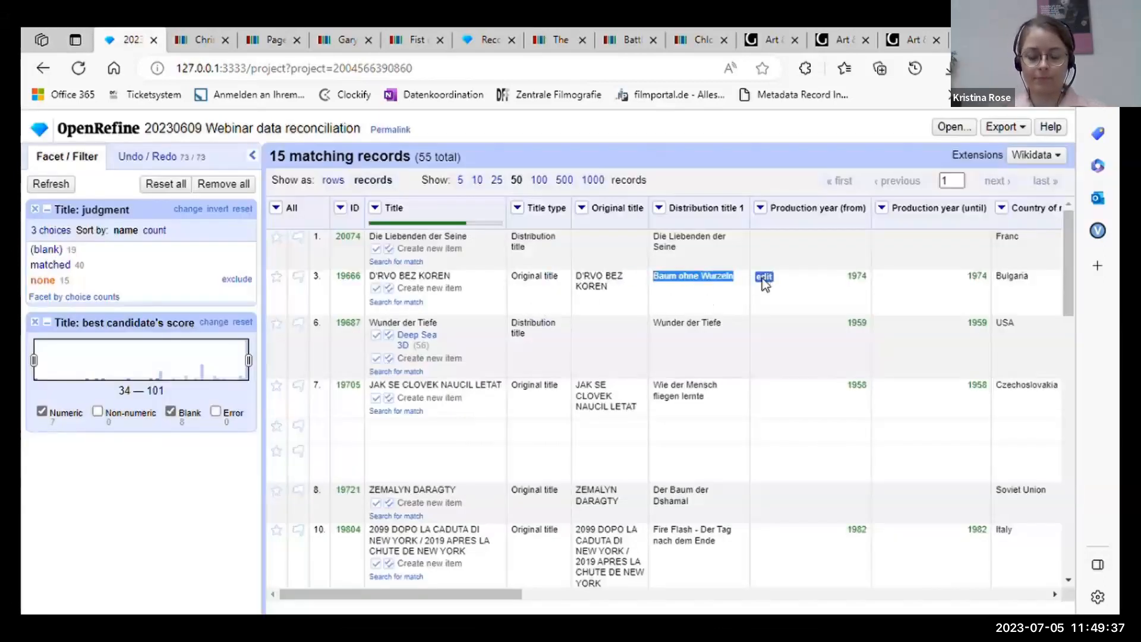
pyautogui.click(199, 40)
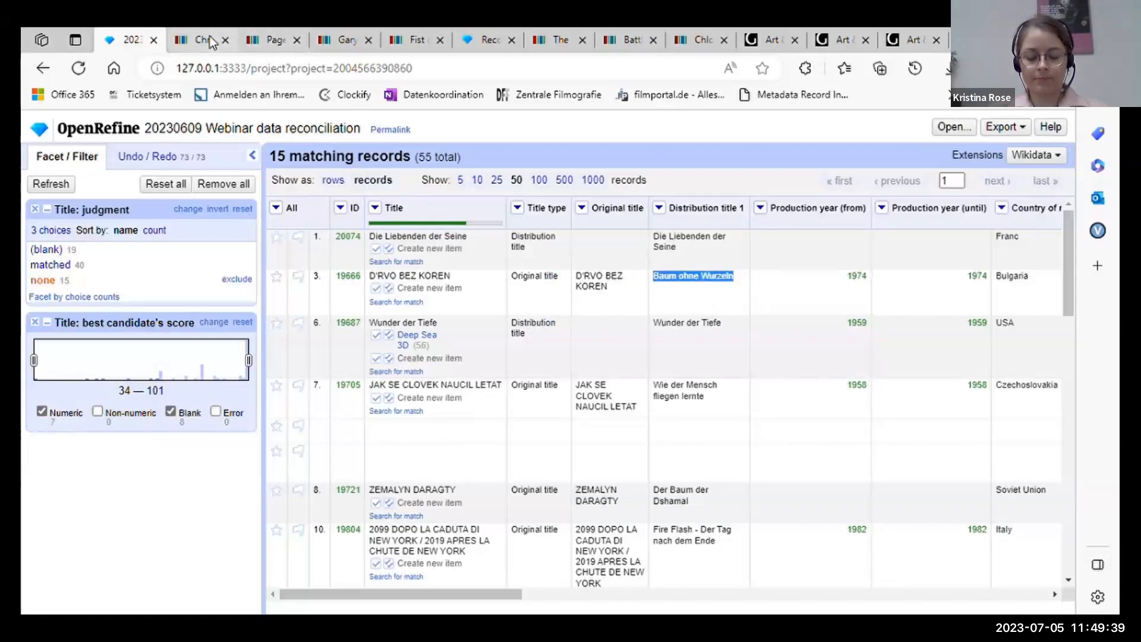
pyautogui.scroll(3, 891, 268)
pyautogui.click(862, 161)
pyautogui.hotkey('ctrl', 'v')
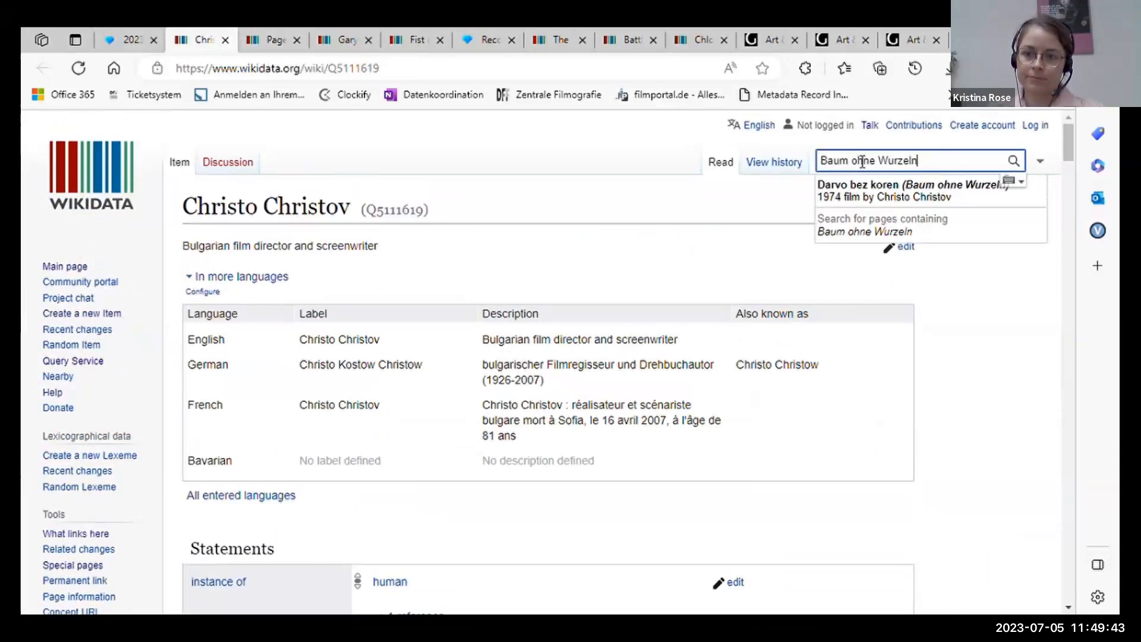
pyautogui.click(885, 193)
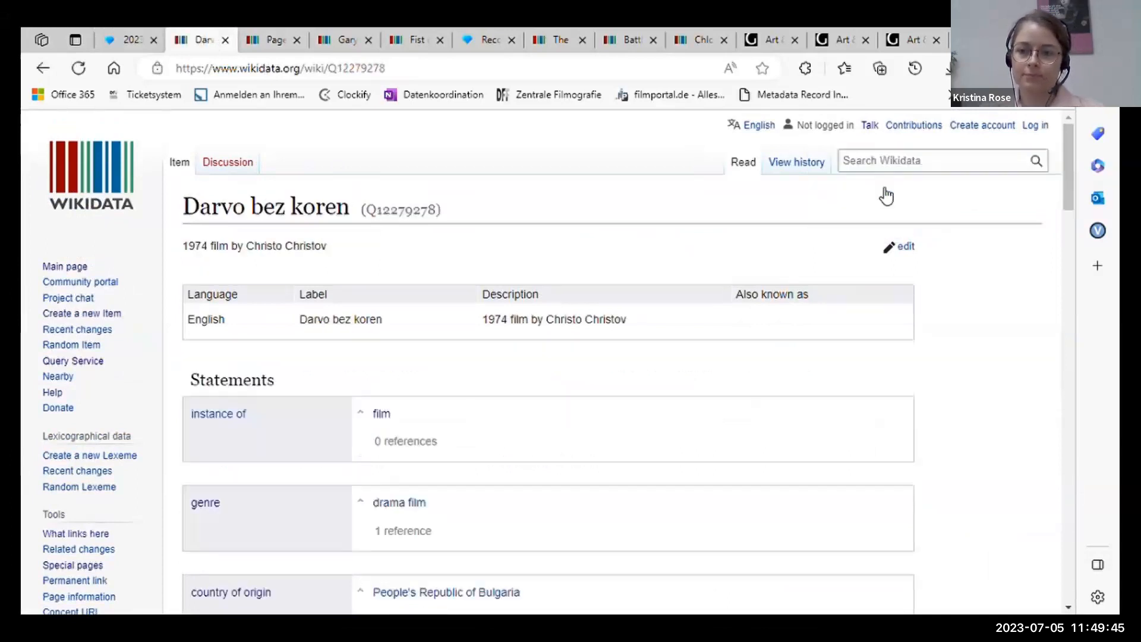
pyautogui.moveTo(364, 211); pyautogui.dragTo(446, 212)
pyautogui.hotkey('ctrl', 'c')
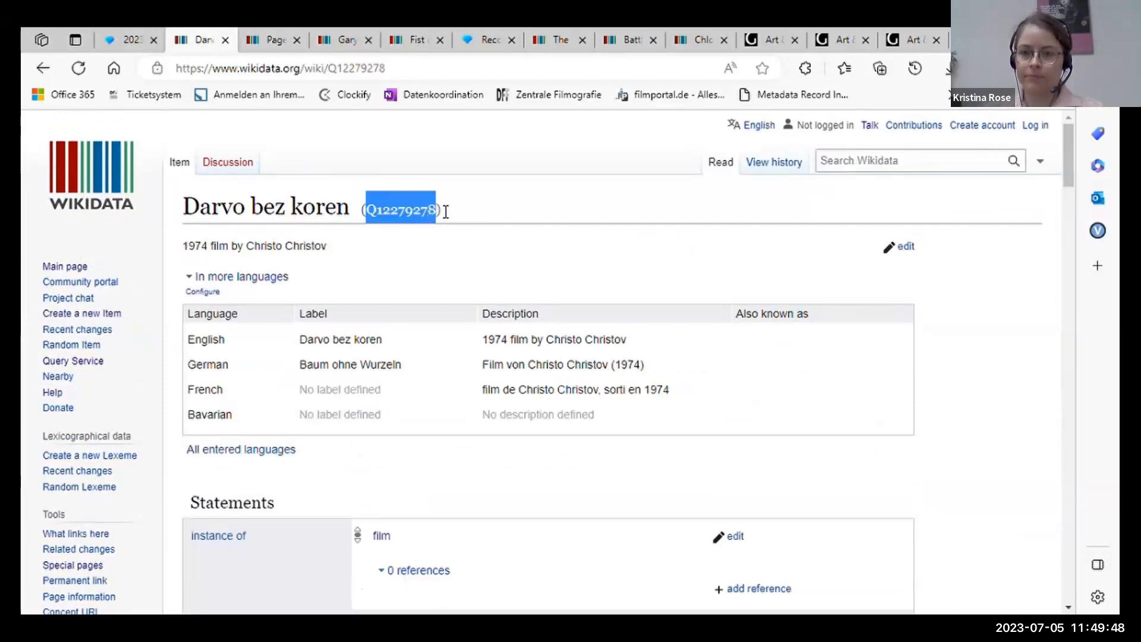
# Match the D'RVO BEZ KOREN cell to the Wikidata item Darvo bez koren using the copied ID Q12279278
pyautogui.click(416, 179)
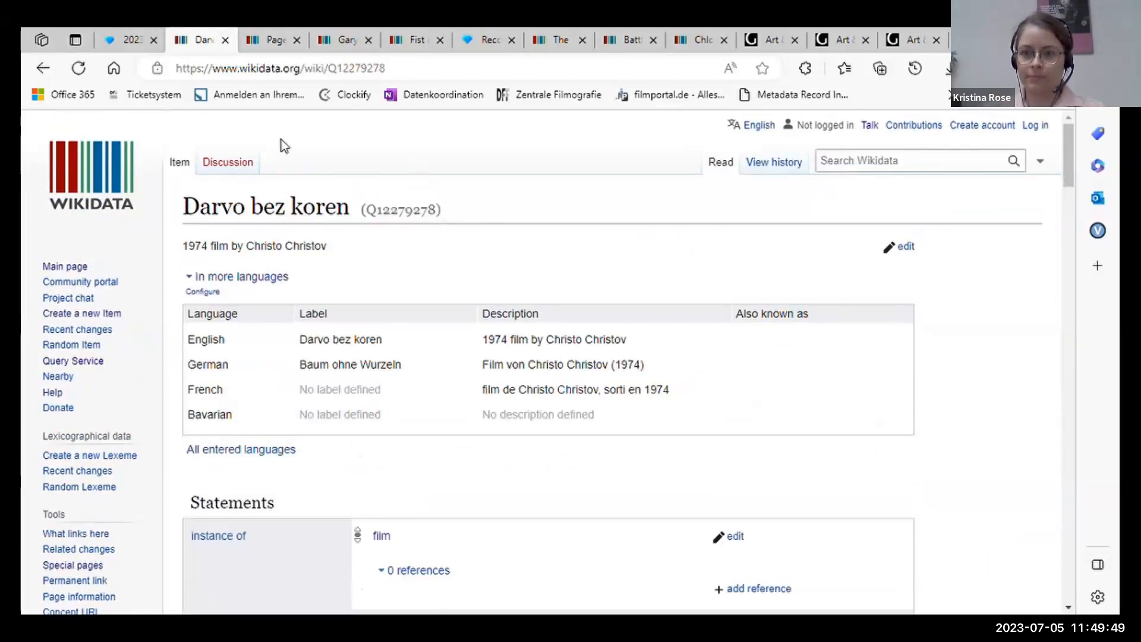
pyautogui.click(126, 41)
pyautogui.click(414, 303)
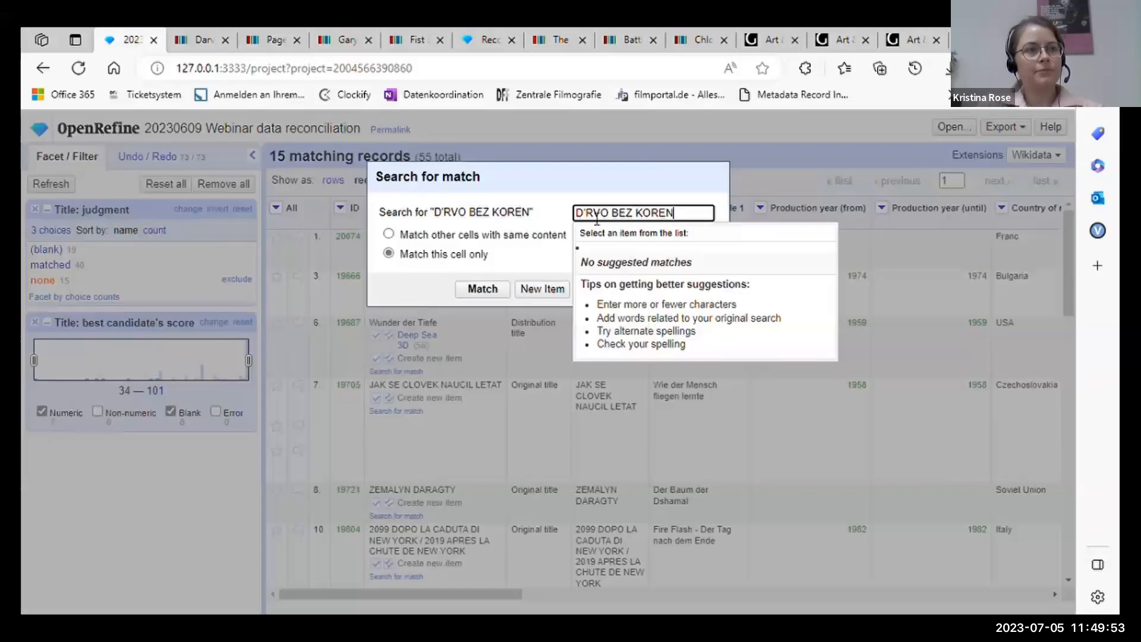
pyautogui.hotkey('ctrl', 'a')
pyautogui.hotkey('ctrl', 'v')
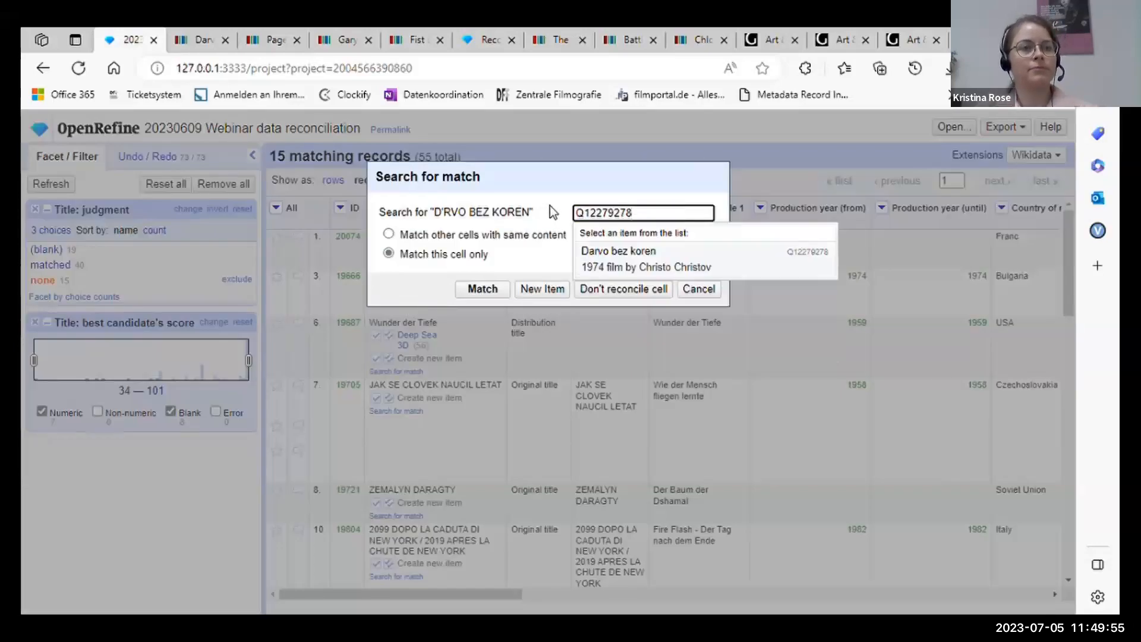
pyautogui.click(658, 256)
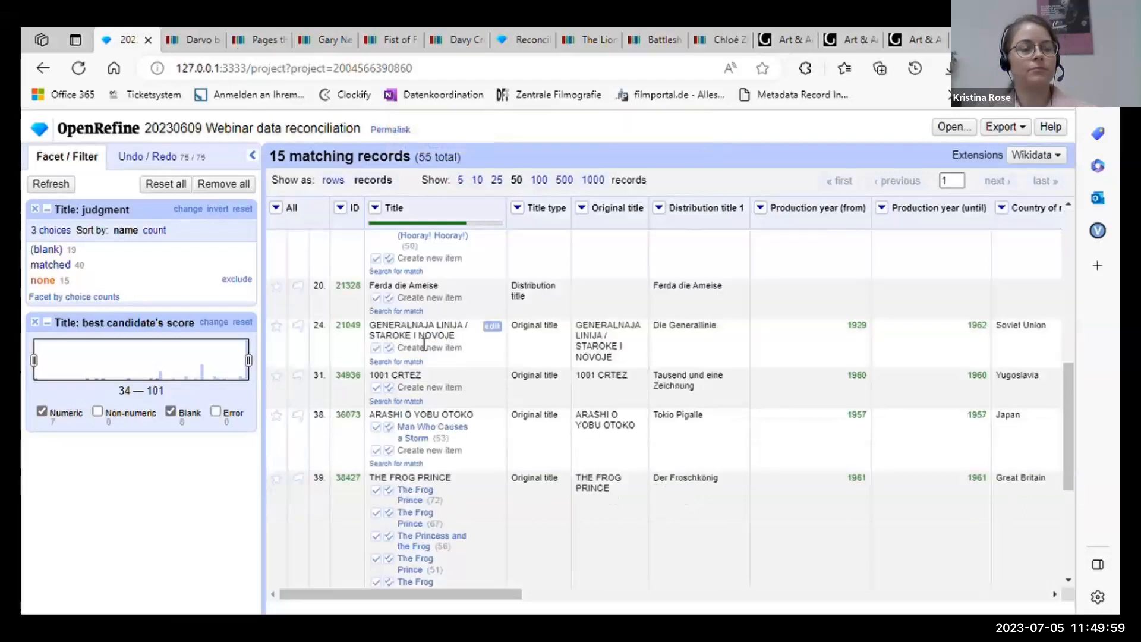
# Open the match search for the title GENERALNAJA LINIJA / STAROKE I NOVOJE and shorten the search to GENERALNAJA LINIJA
pyautogui.moveTo(370, 327); pyautogui.dragTo(463, 337)
pyautogui.click(441, 346)
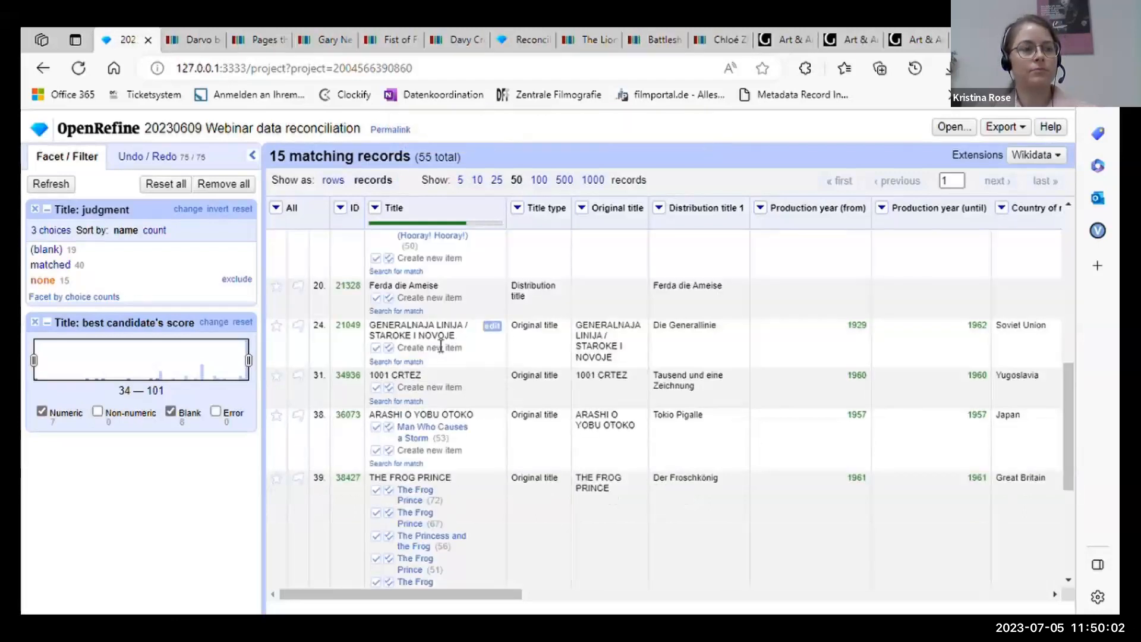
pyautogui.click(404, 363)
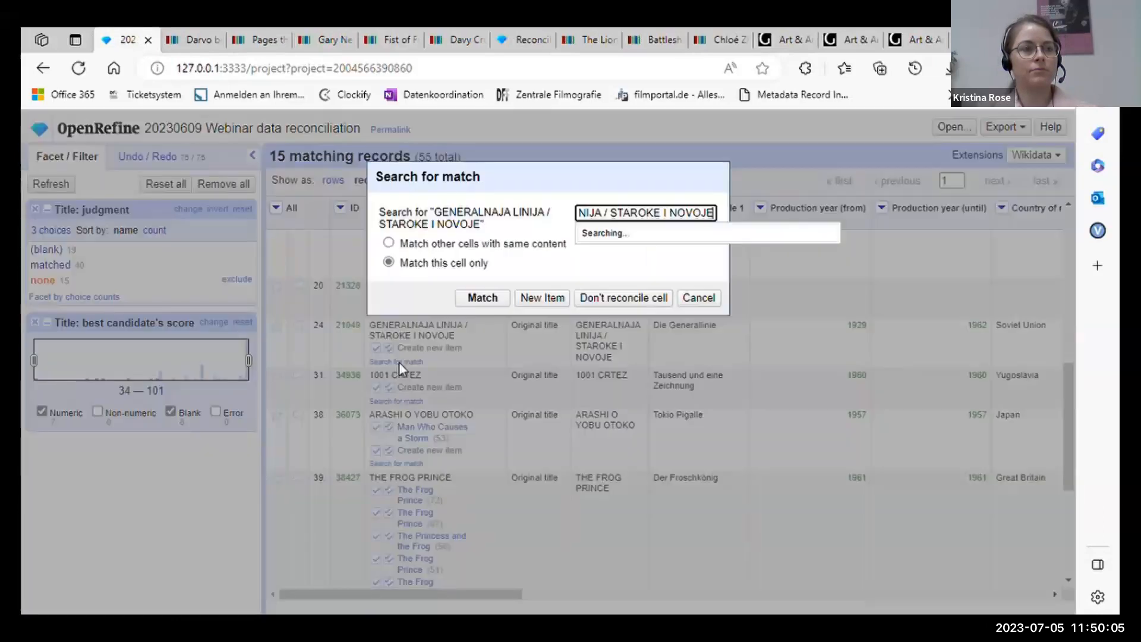
pyautogui.moveTo(604, 213); pyautogui.dragTo(791, 217)
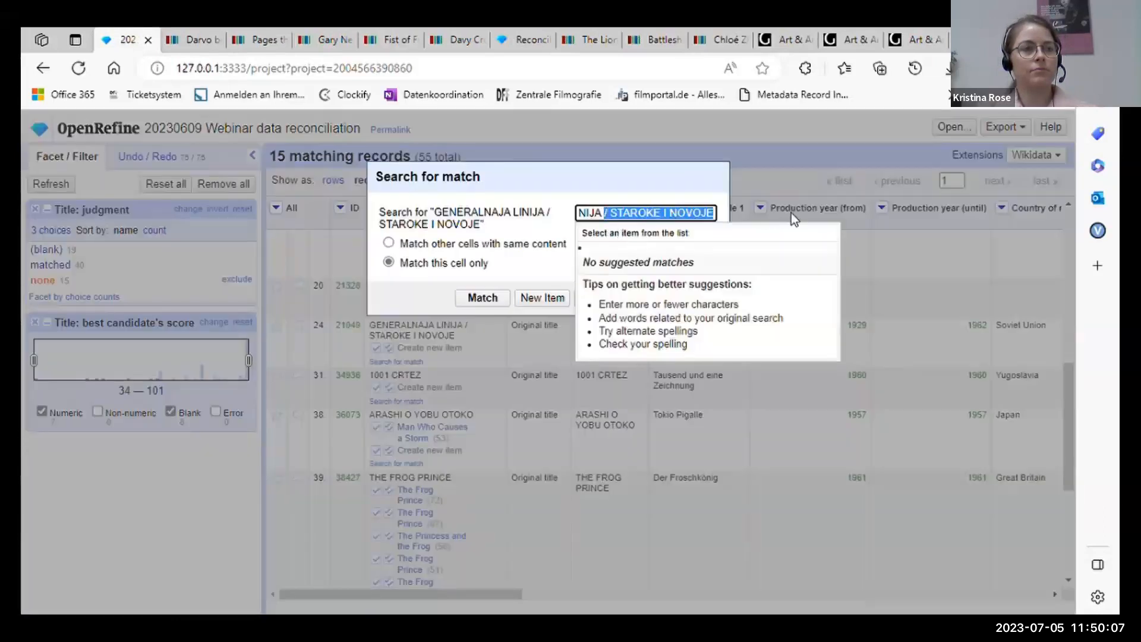
pyautogui.press('BackSpace')
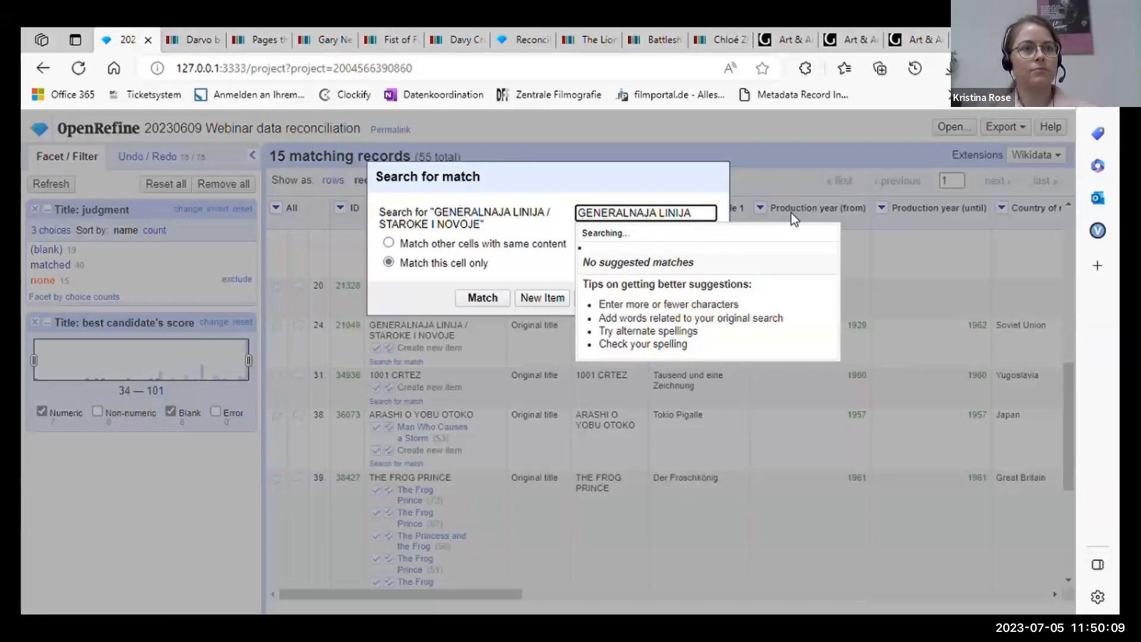
# Search instead for "the general line" and match the cell to the 1929 film The General Line
pyautogui.moveTo(708, 214); pyautogui.dragTo(565, 204)
pyautogui.write('the general')
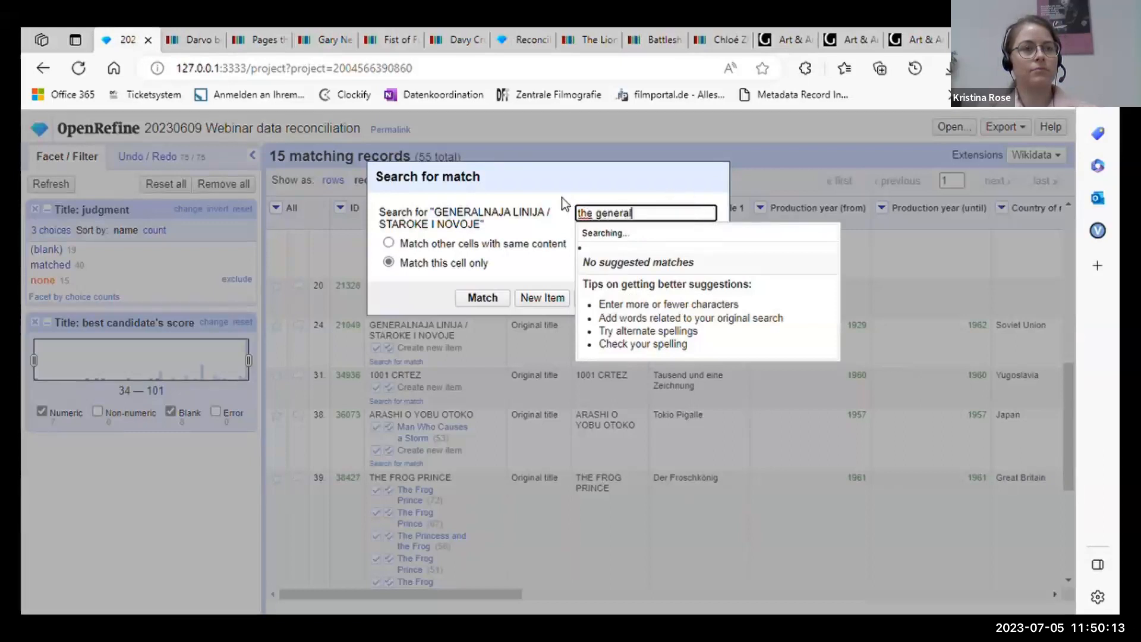
pyautogui.write(' line')
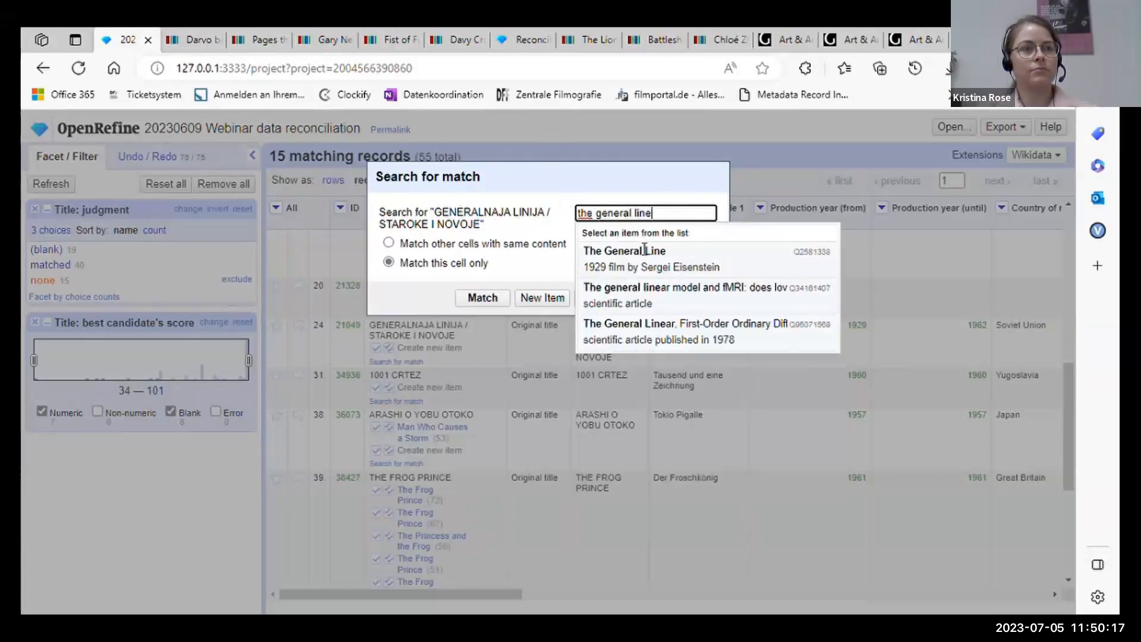
pyautogui.click(666, 261)
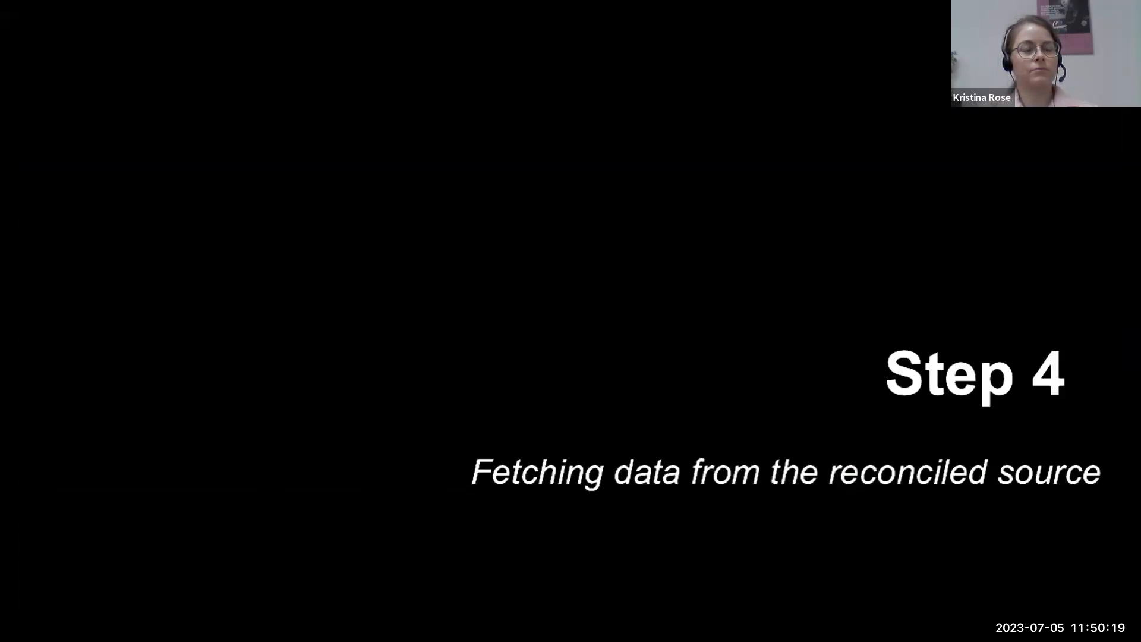
pyautogui.moveTo(282, 438)
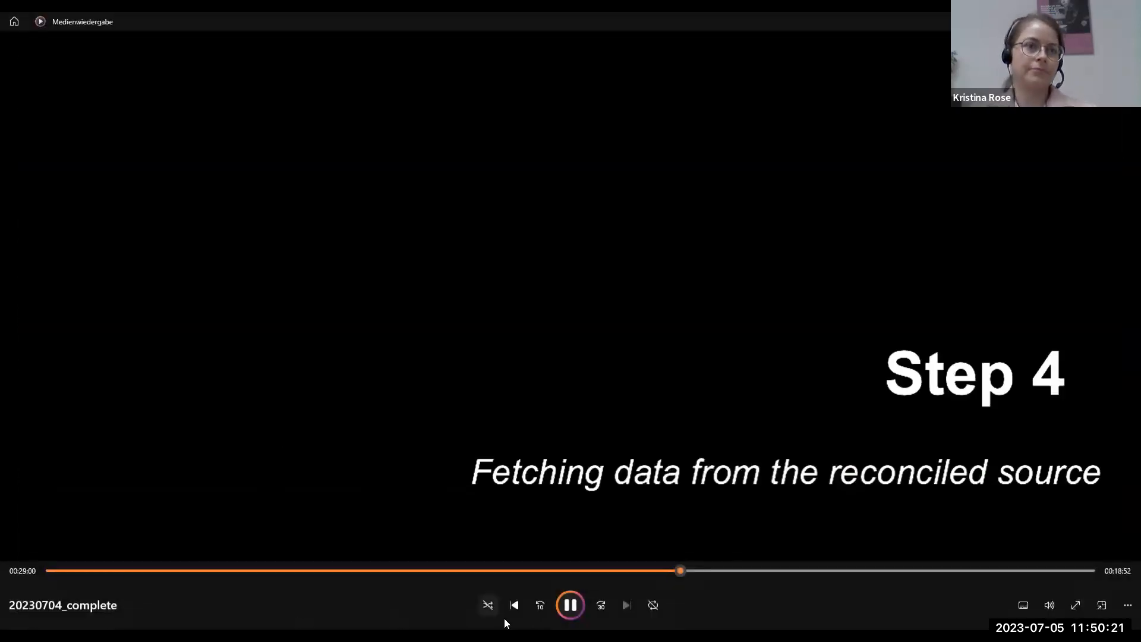
pyautogui.click(570, 605)
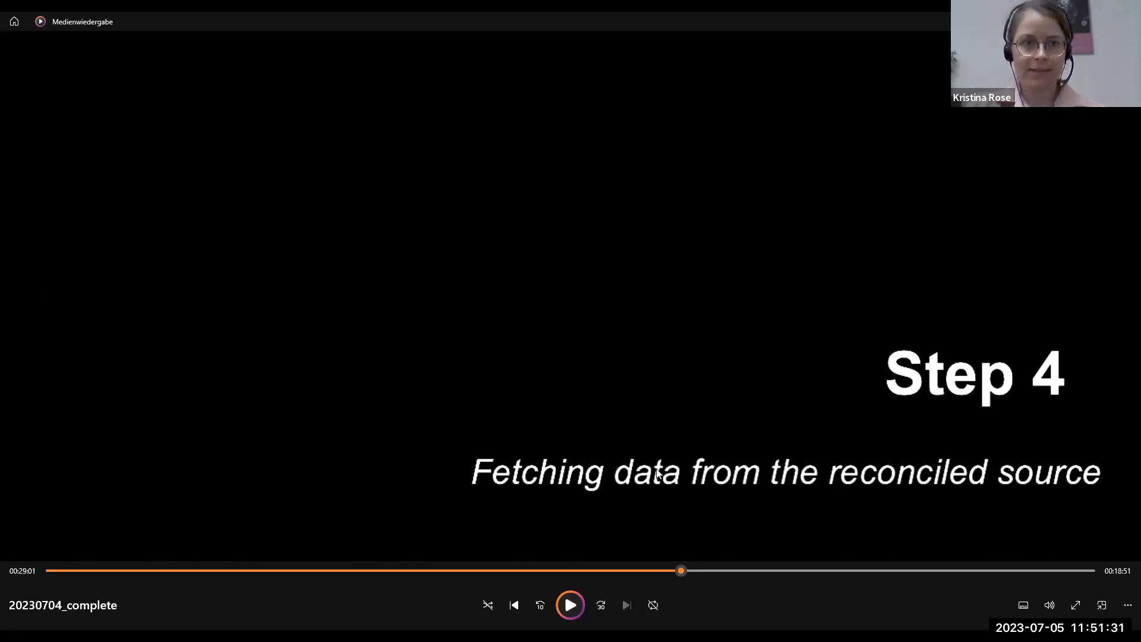
pyautogui.click(568, 608)
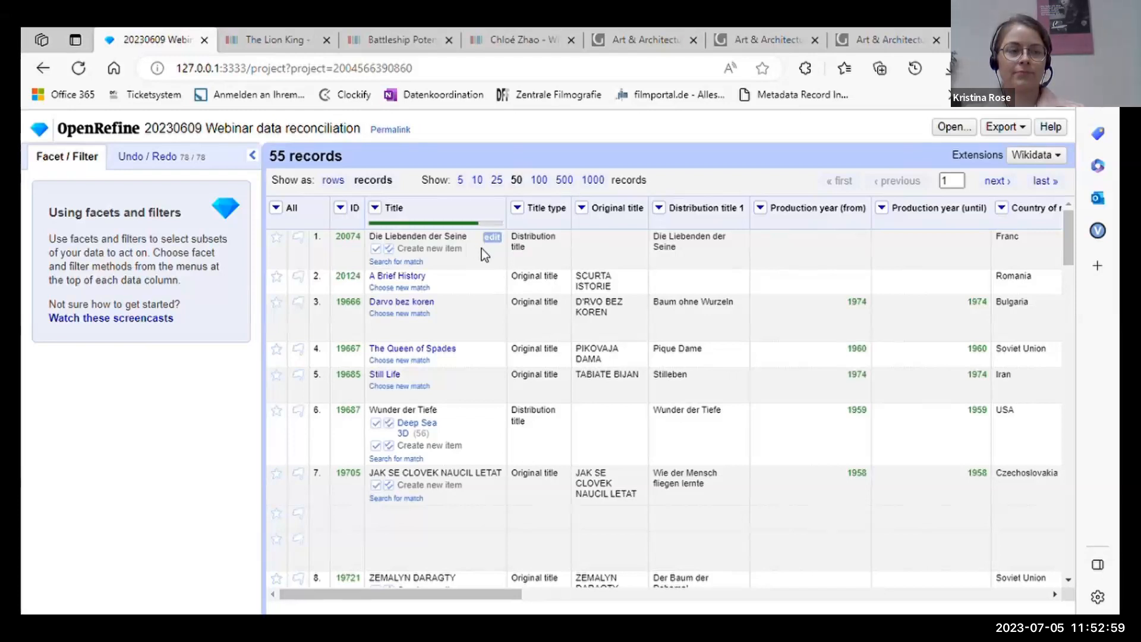
# Find the IMDb ID property and add it to the columns fetched from the reconciled Title column
pyautogui.moveTo(268, 426)
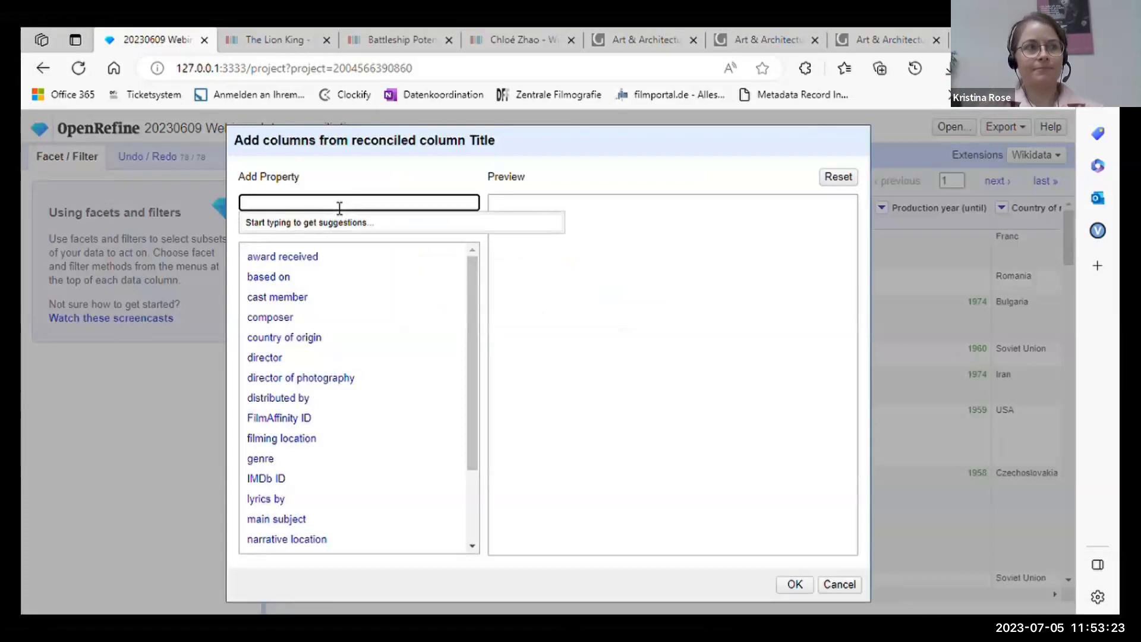
pyautogui.write('imdb')
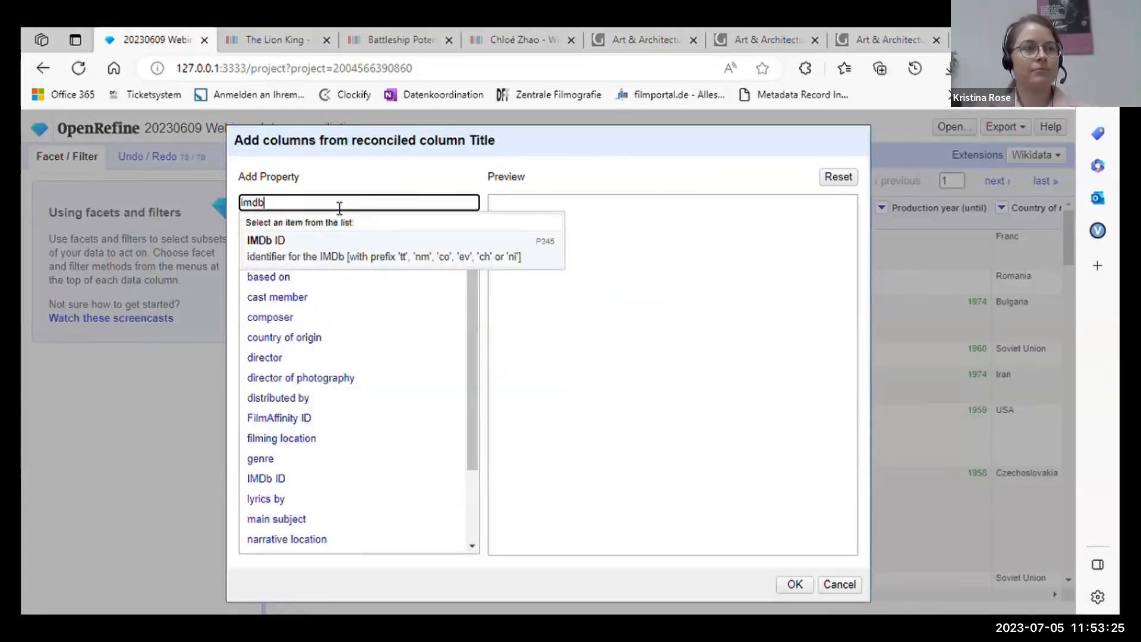
pyautogui.click(354, 246)
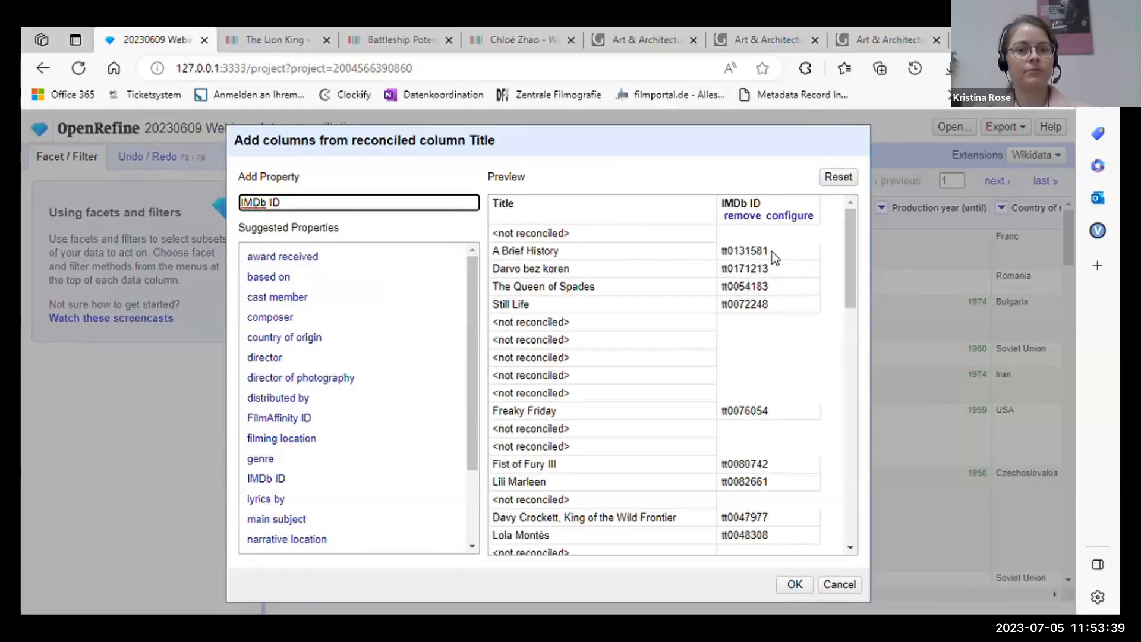
# Examine the preview to see which film titles have an IMDb ID on Wikidata and which are not reconciled
pyautogui.scroll(-1, 798, 338)
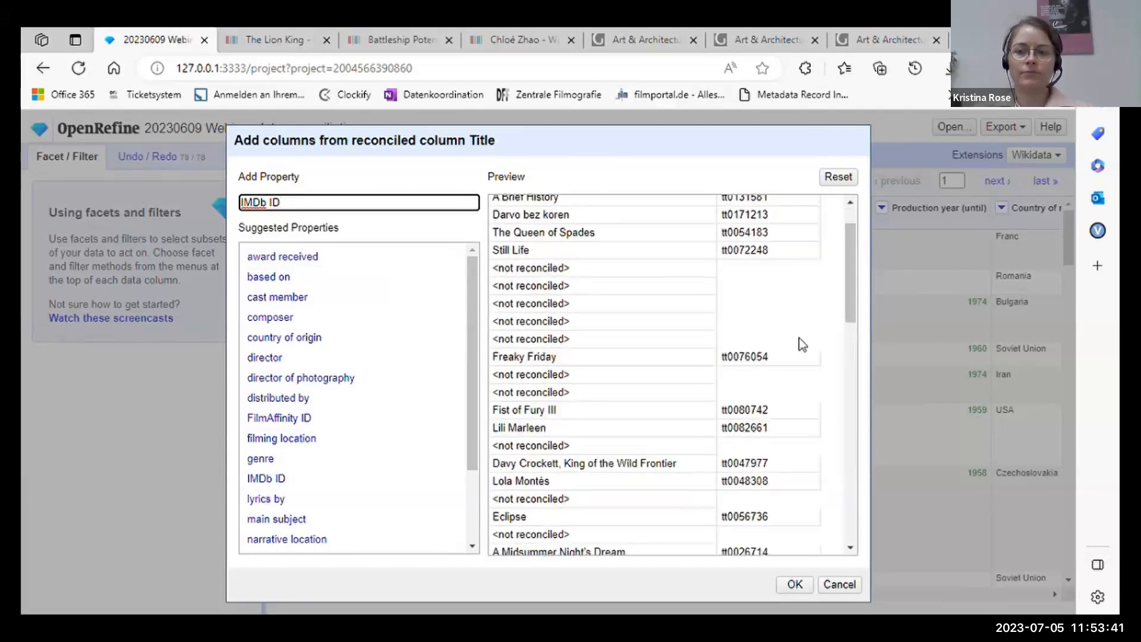
pyautogui.scroll(-2, 799, 338)
pyautogui.scroll(-2, 799, 337)
pyautogui.scroll(-1, 799, 333)
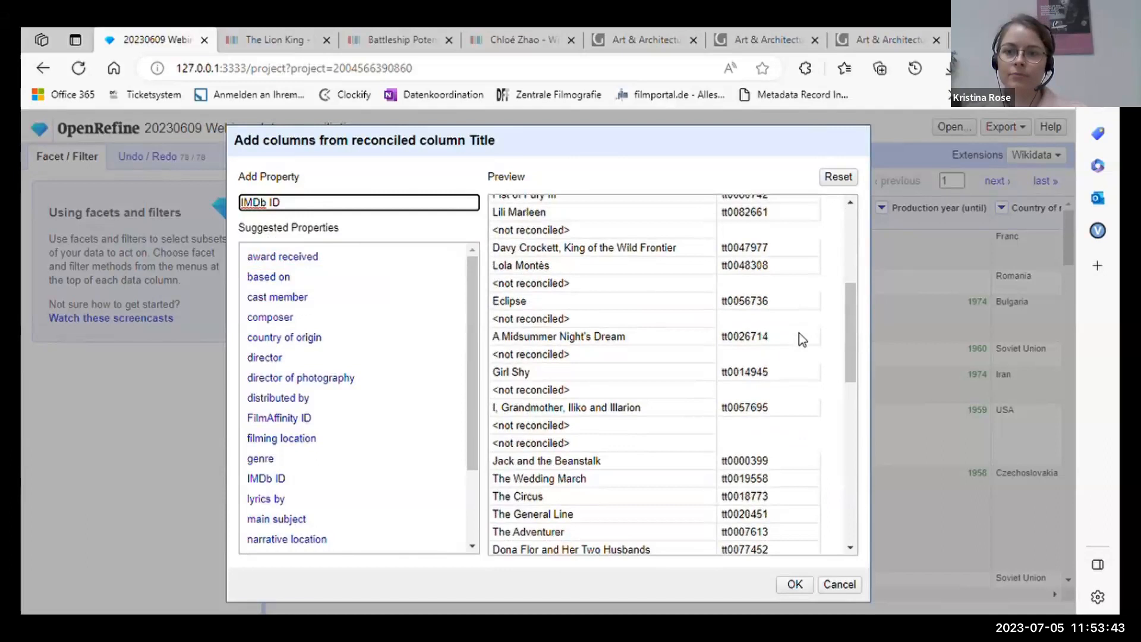
pyautogui.scroll(-4, 799, 333)
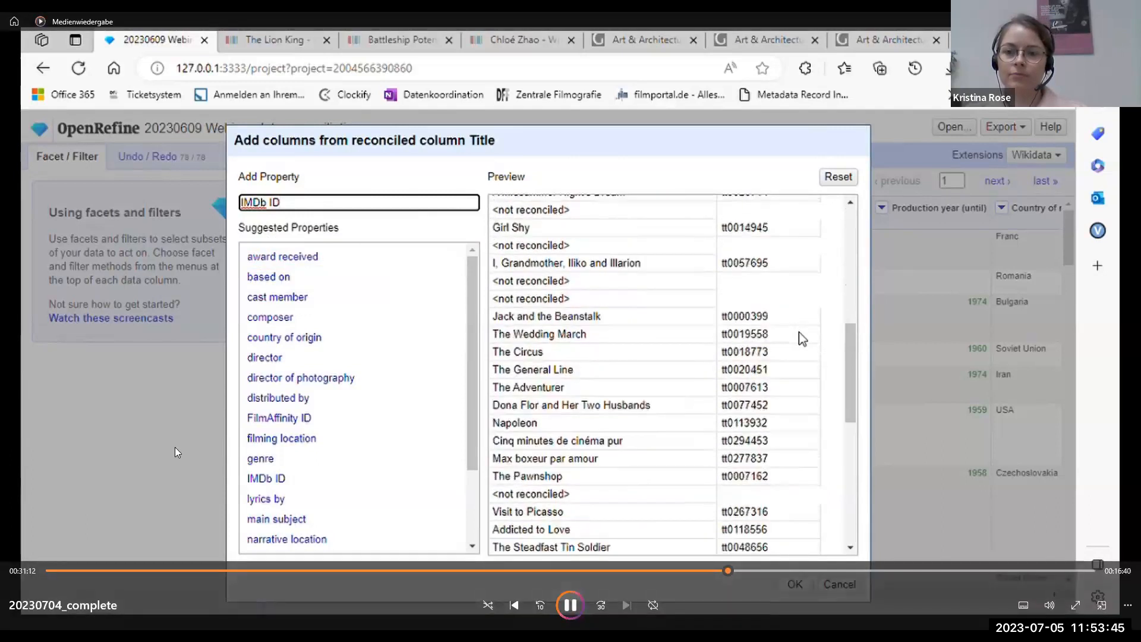
pyautogui.scroll(-2, 799, 333)
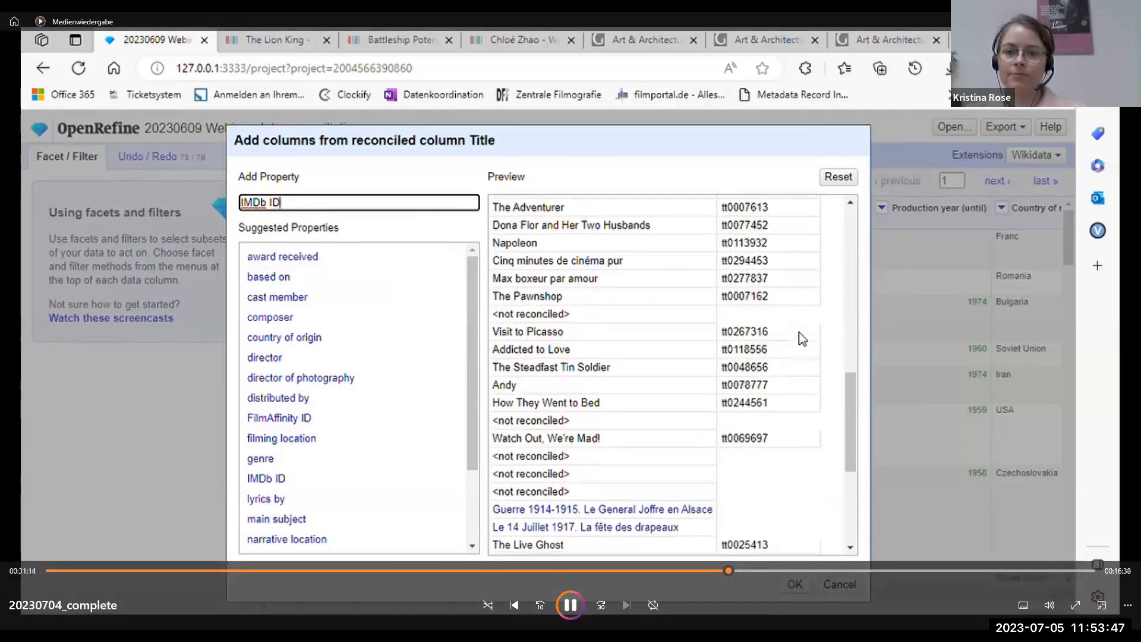
pyautogui.scroll(-5, 799, 331)
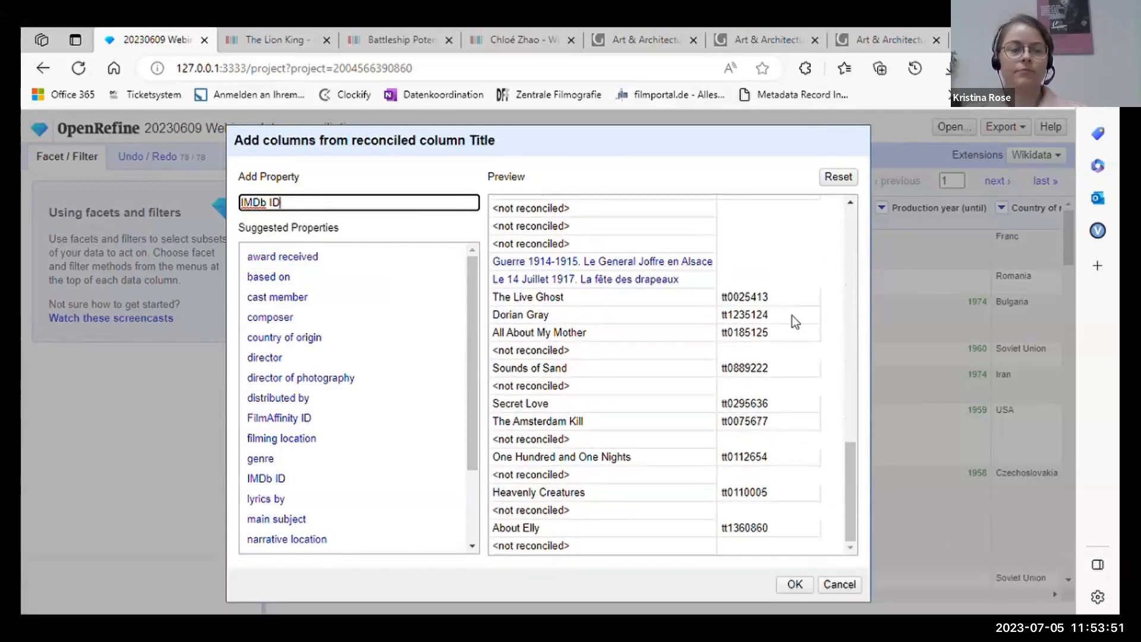
pyautogui.scroll(10, 792, 315)
pyautogui.scroll(3, 791, 320)
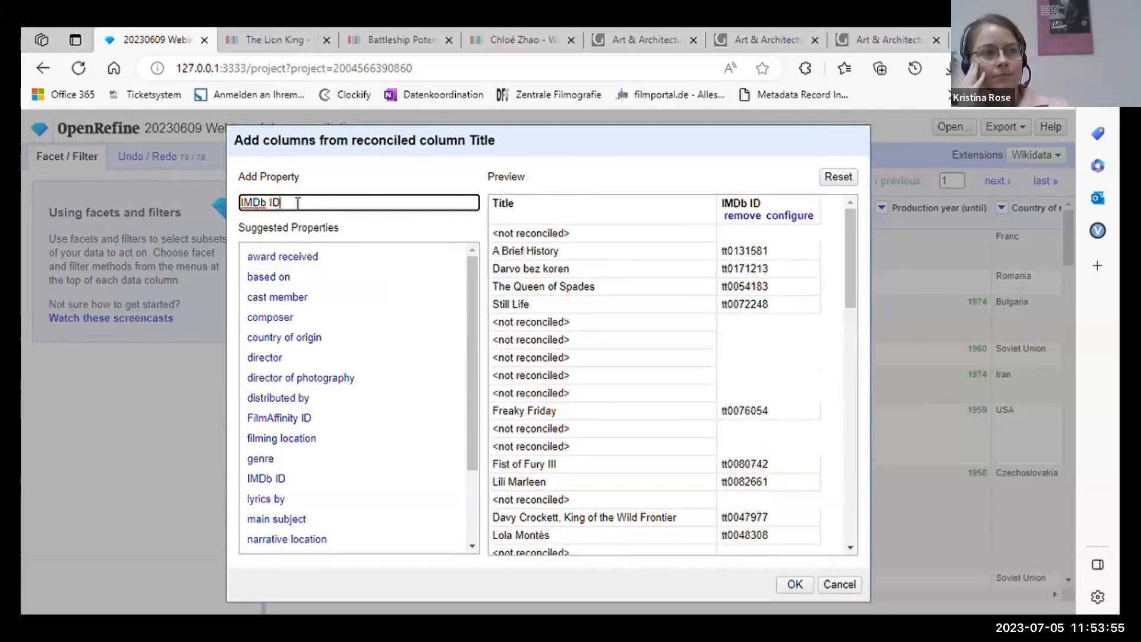
# Add the Filmportal ID property to the fetched columns and check its values in the preview
pyautogui.moveTo(308, 203); pyautogui.dragTo(222, 198)
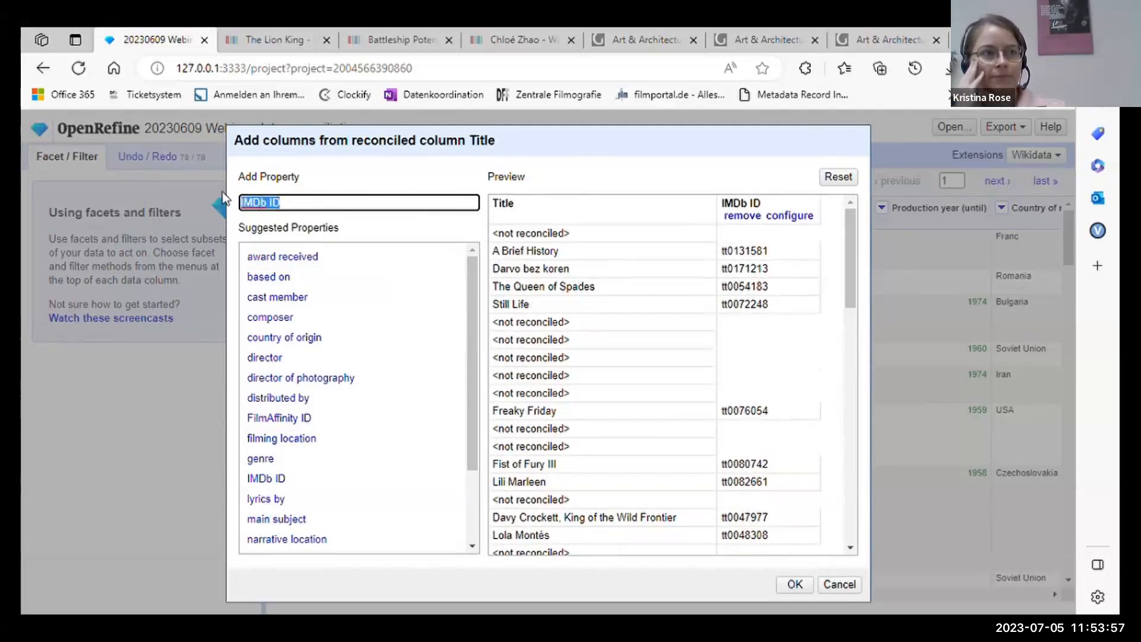
pyautogui.write('film')
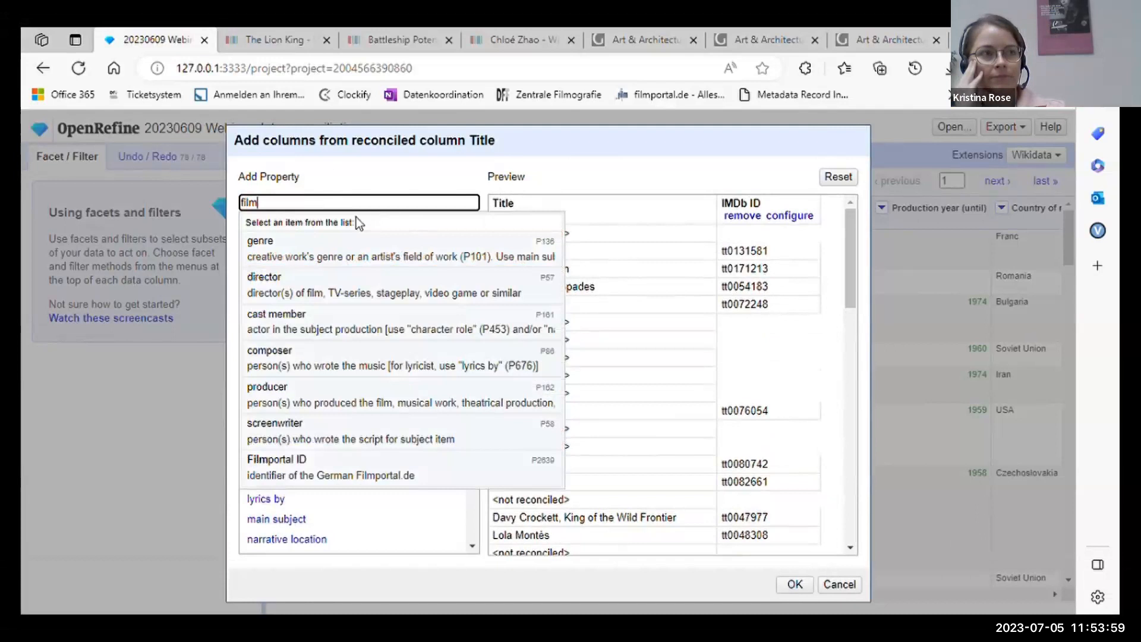
pyautogui.write('port')
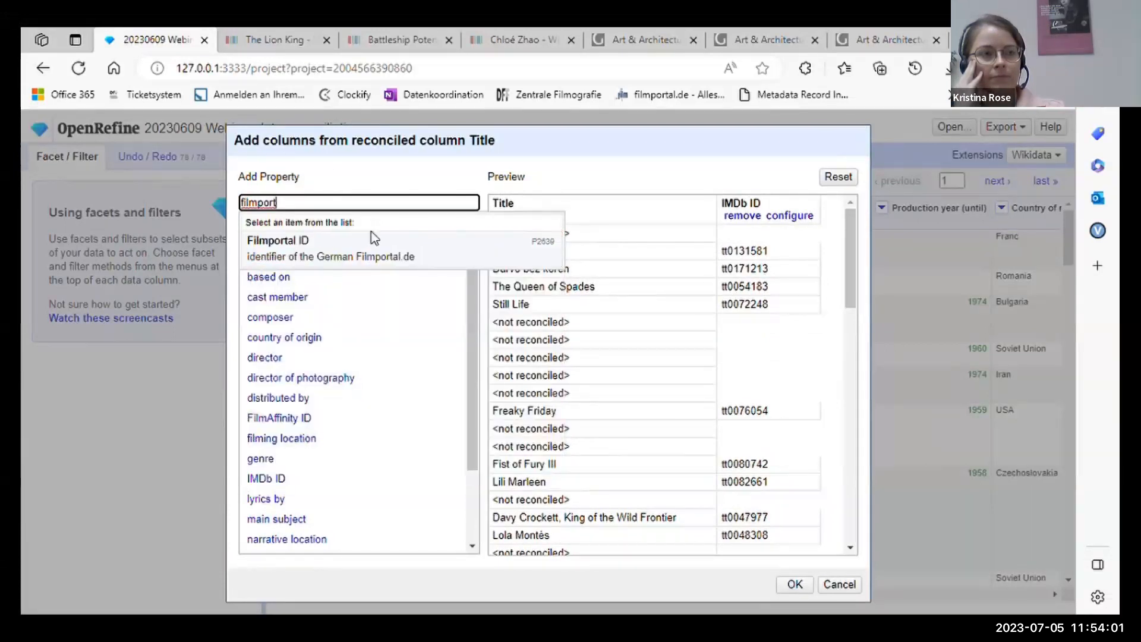
pyautogui.click(373, 239)
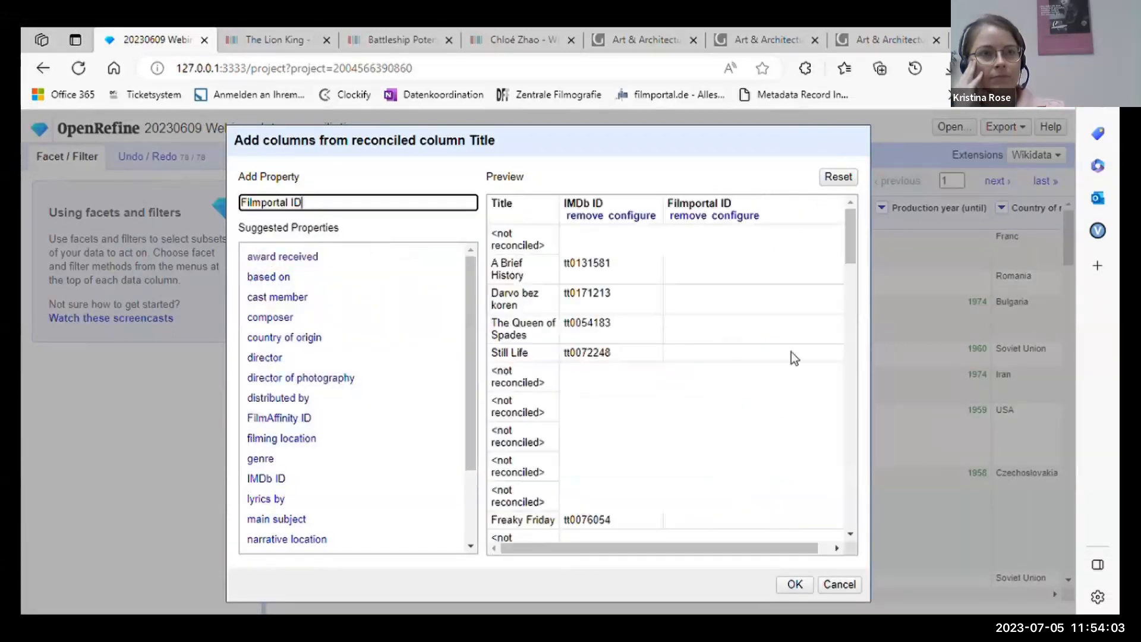
pyautogui.scroll(-4, 769, 365)
pyautogui.scroll(1, 769, 364)
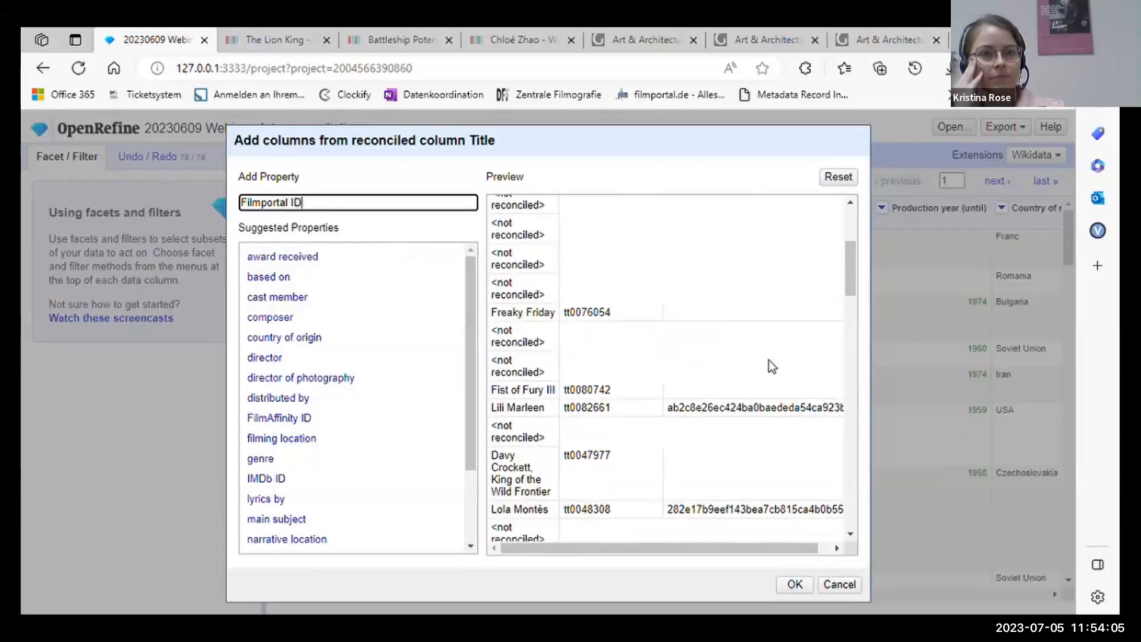
pyautogui.scroll(-5, 768, 359)
pyautogui.scroll(7, 764, 350)
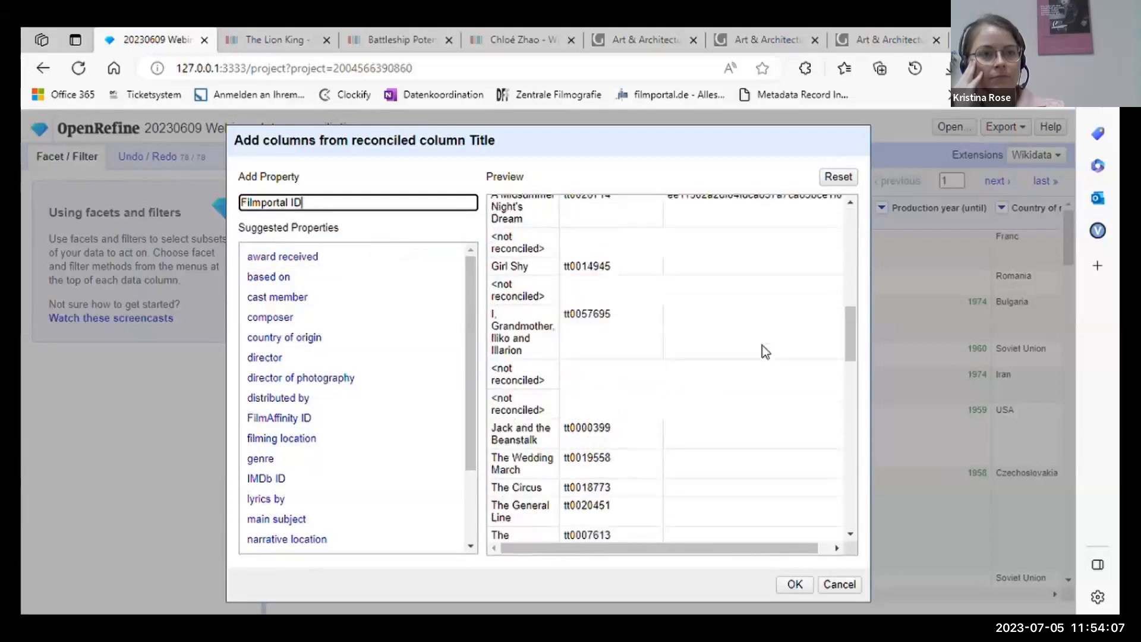
pyautogui.scroll(2, 763, 350)
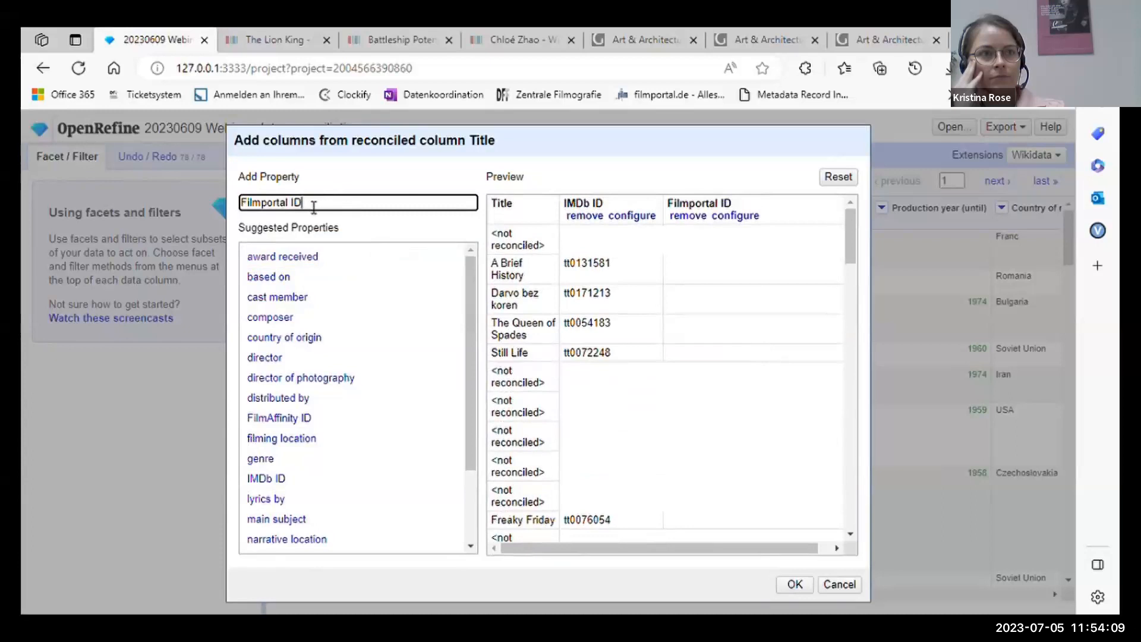
# Add the ISAN property, create the IMDb ID, Filmportal ID and ISAN columns, and look through the resulting records
pyautogui.moveTo(323, 208); pyautogui.dragTo(243, 202)
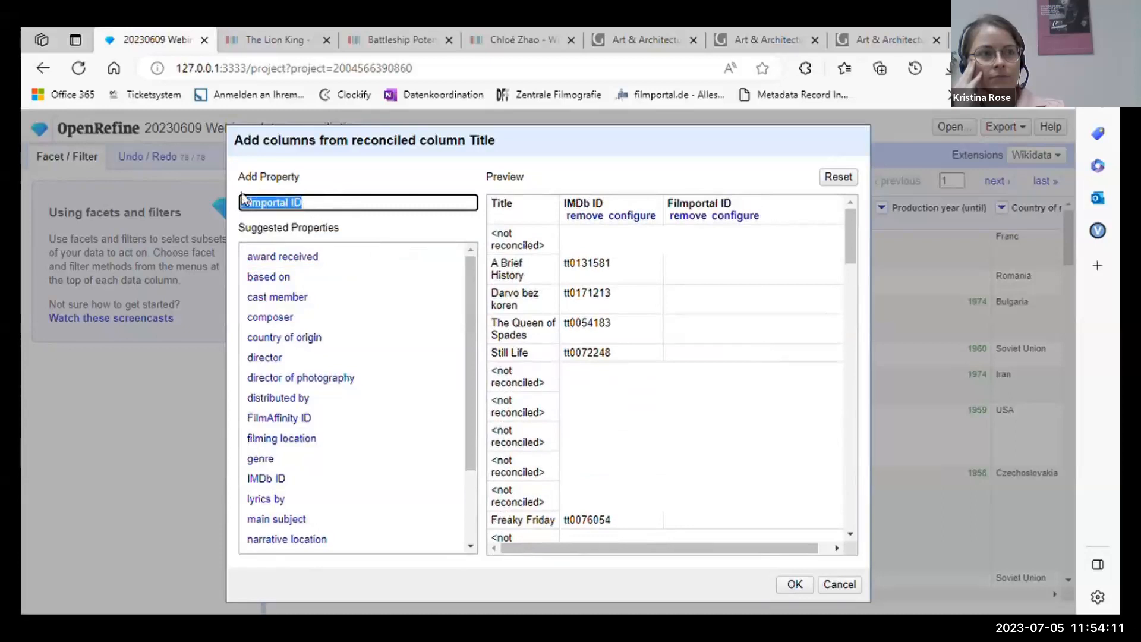
pyautogui.write('lan')
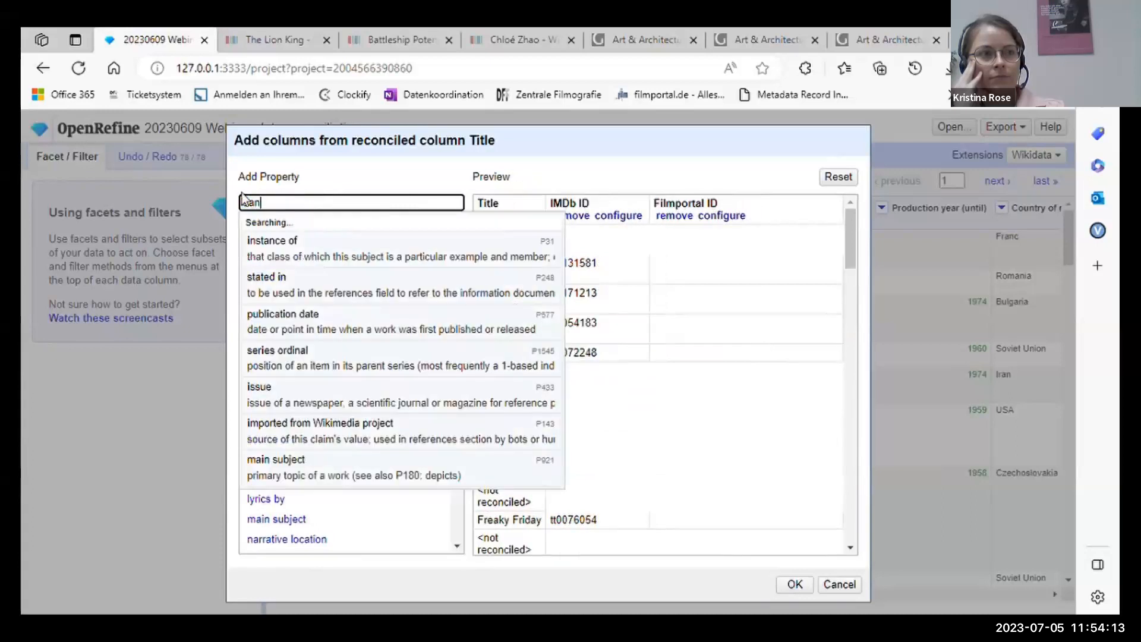
pyautogui.click(308, 249)
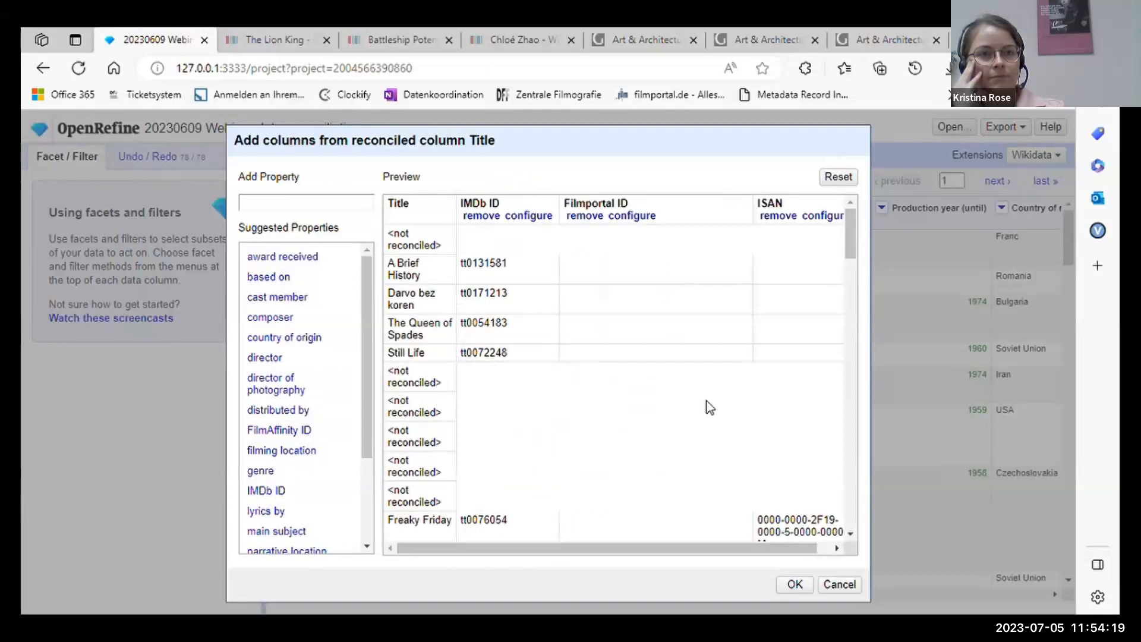
pyautogui.click(794, 584)
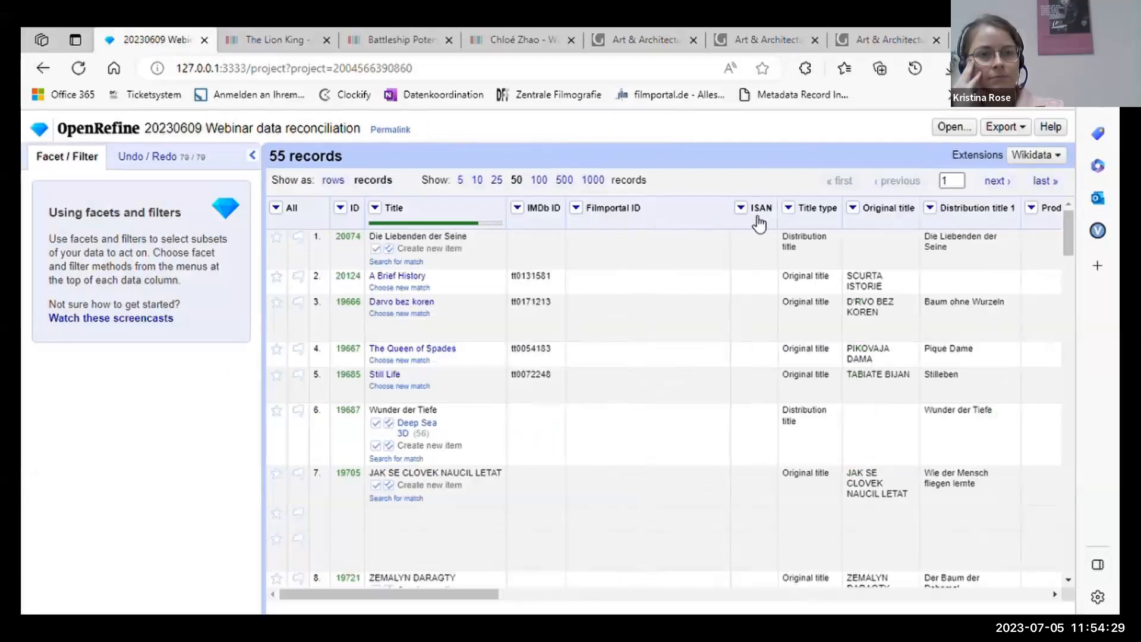
pyautogui.scroll(-3, 655, 309)
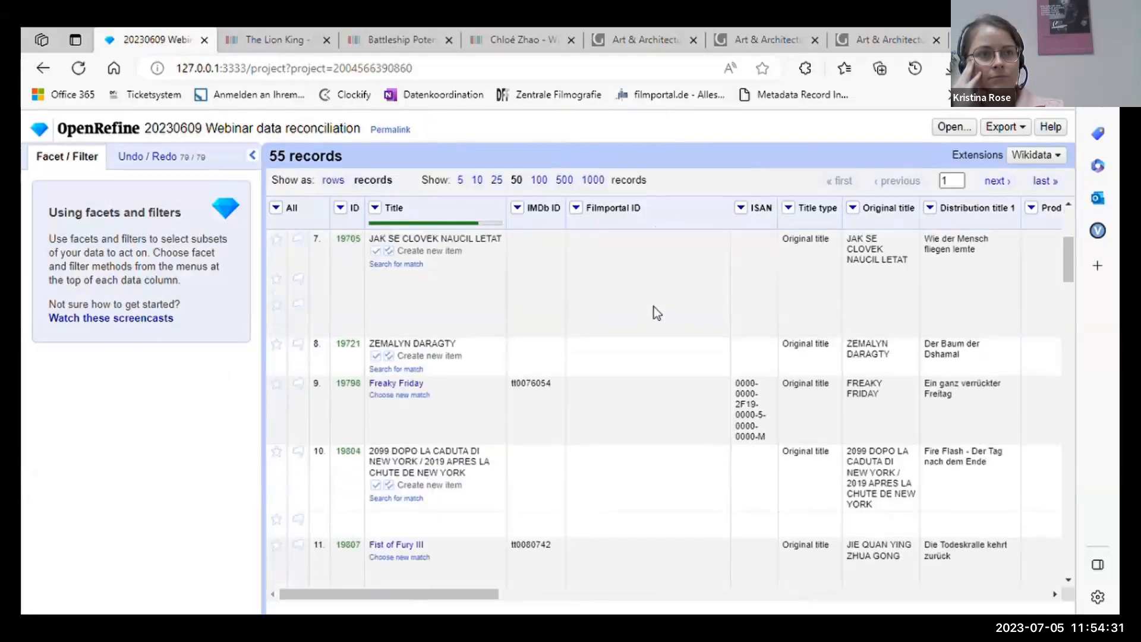
# Add the genre property to the columns fetched from the reconciled Title column and check its values in the preview
pyautogui.scroll(-10, 654, 307)
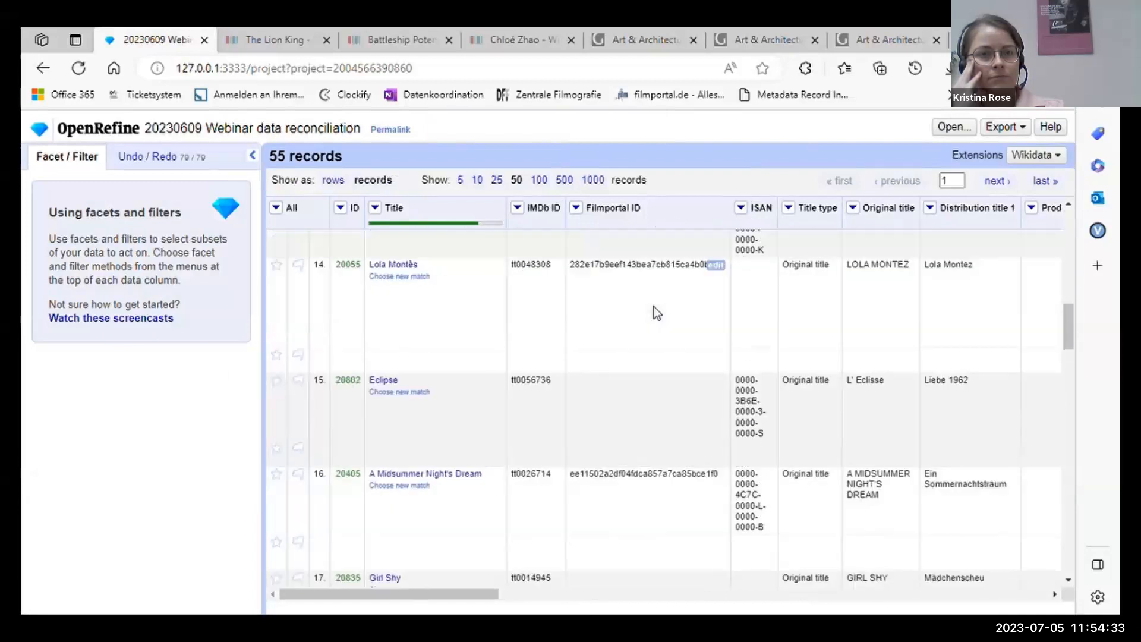
pyautogui.scroll(13, 654, 307)
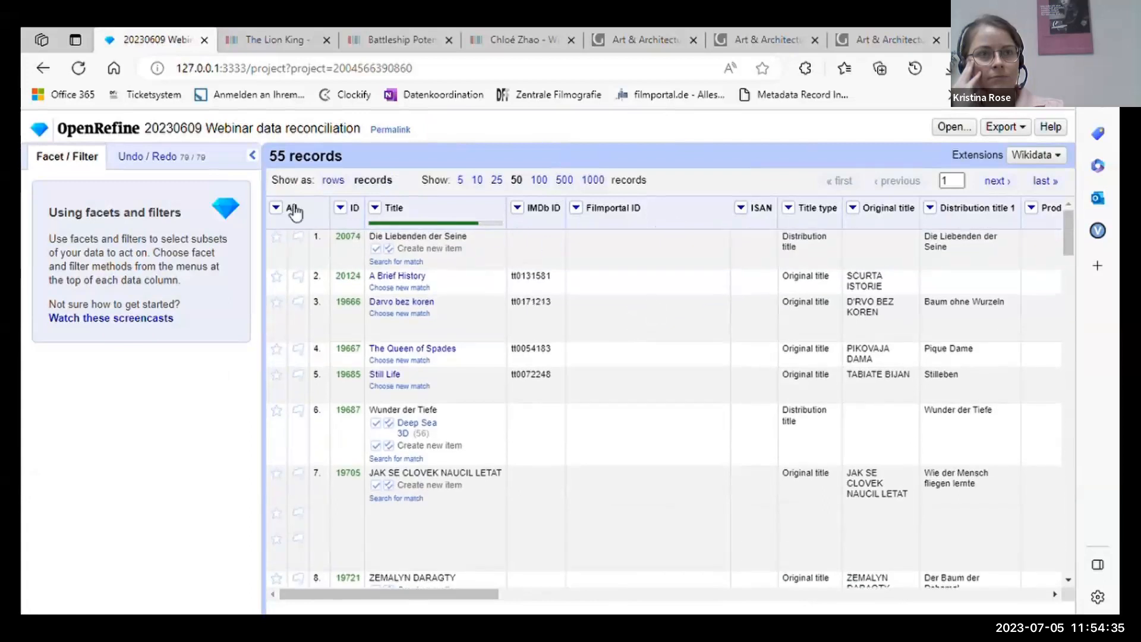
pyautogui.click(375, 207)
pyautogui.moveTo(443, 296)
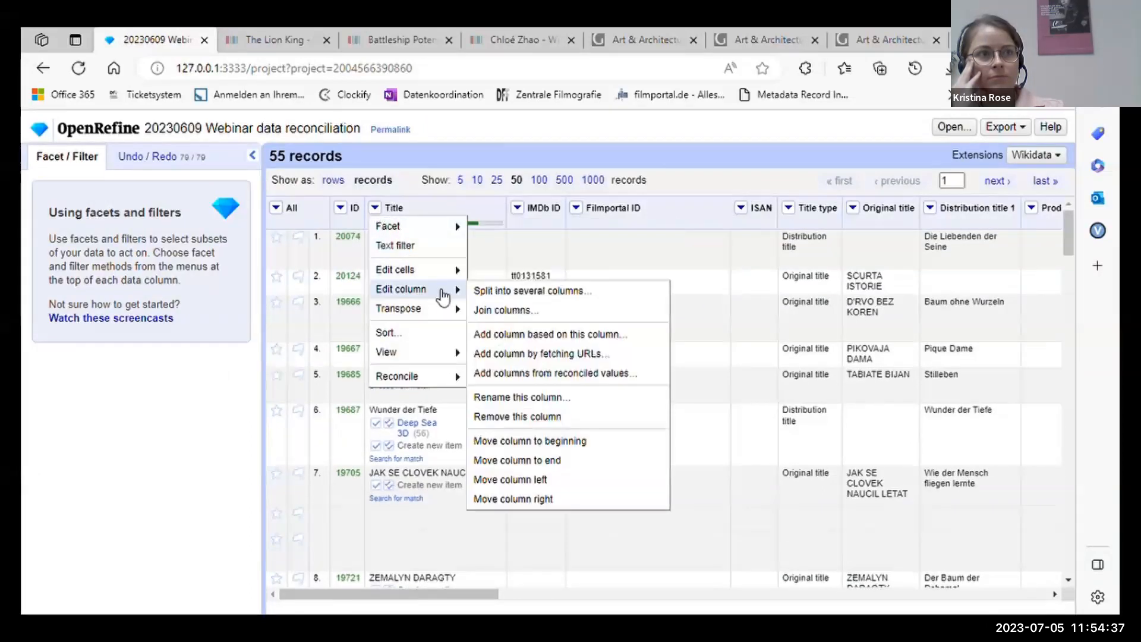
pyautogui.click(532, 373)
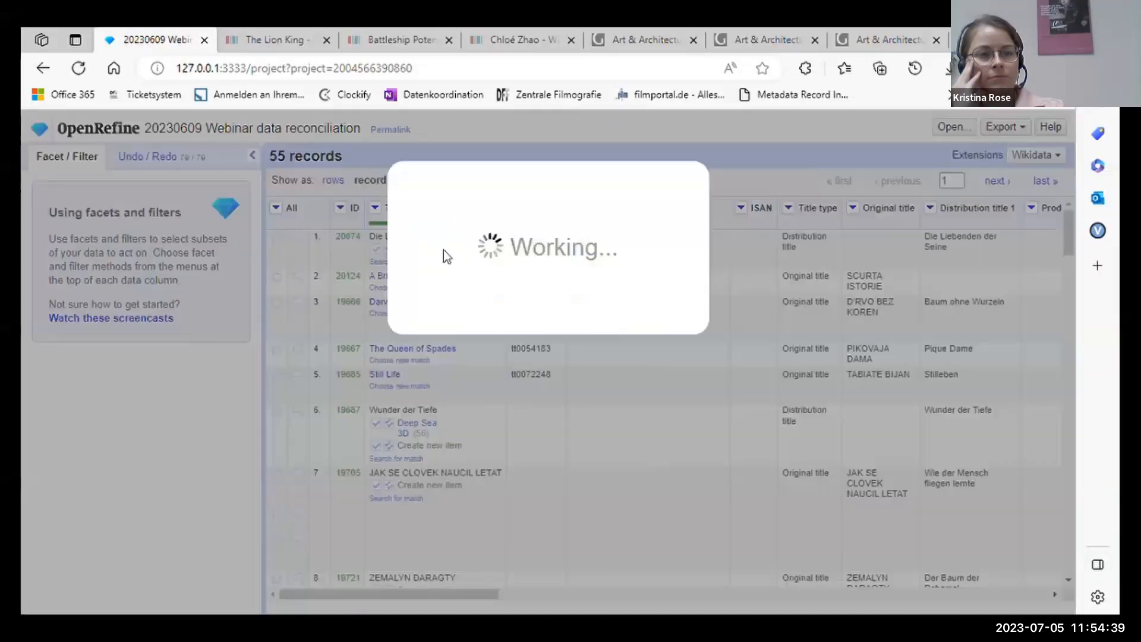
pyautogui.write('genre')
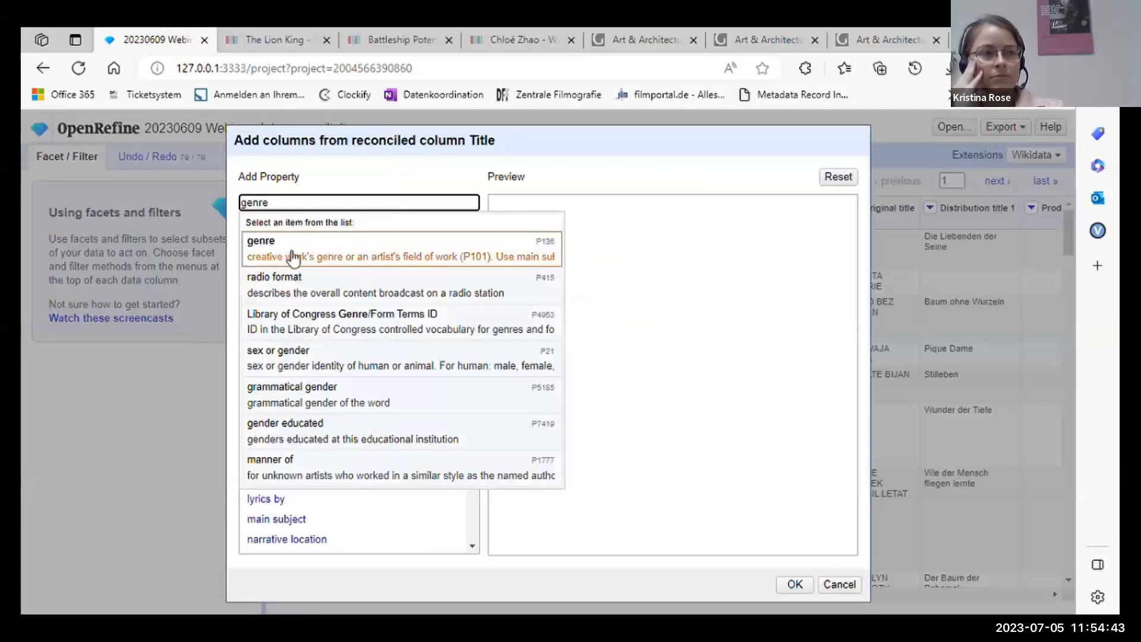
pyautogui.click(294, 250)
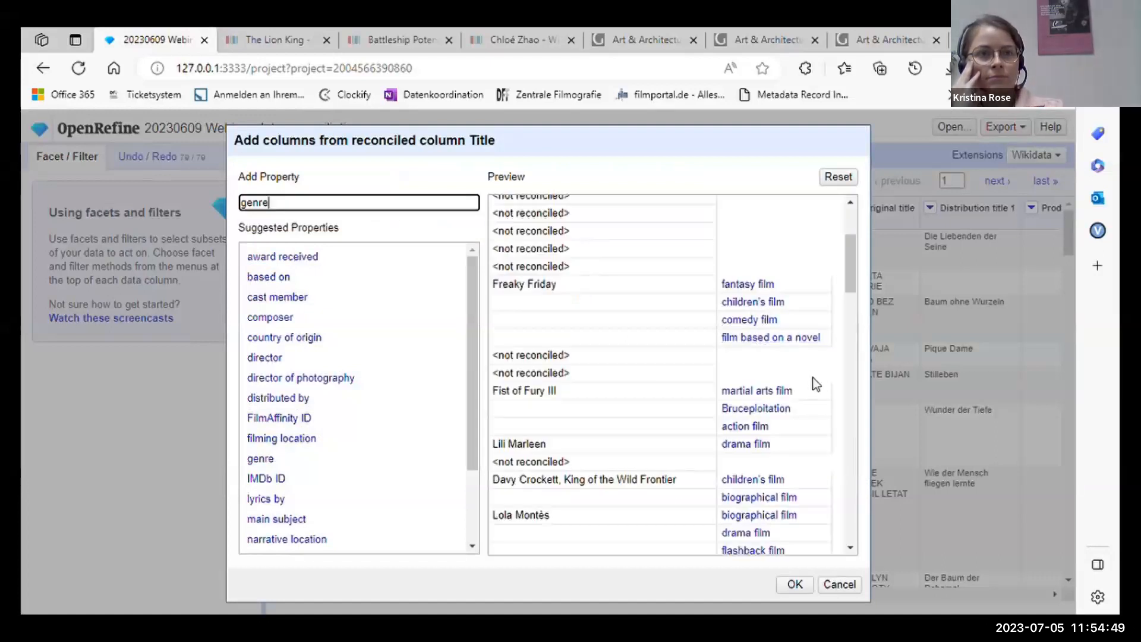
pyautogui.scroll(3, 792, 373)
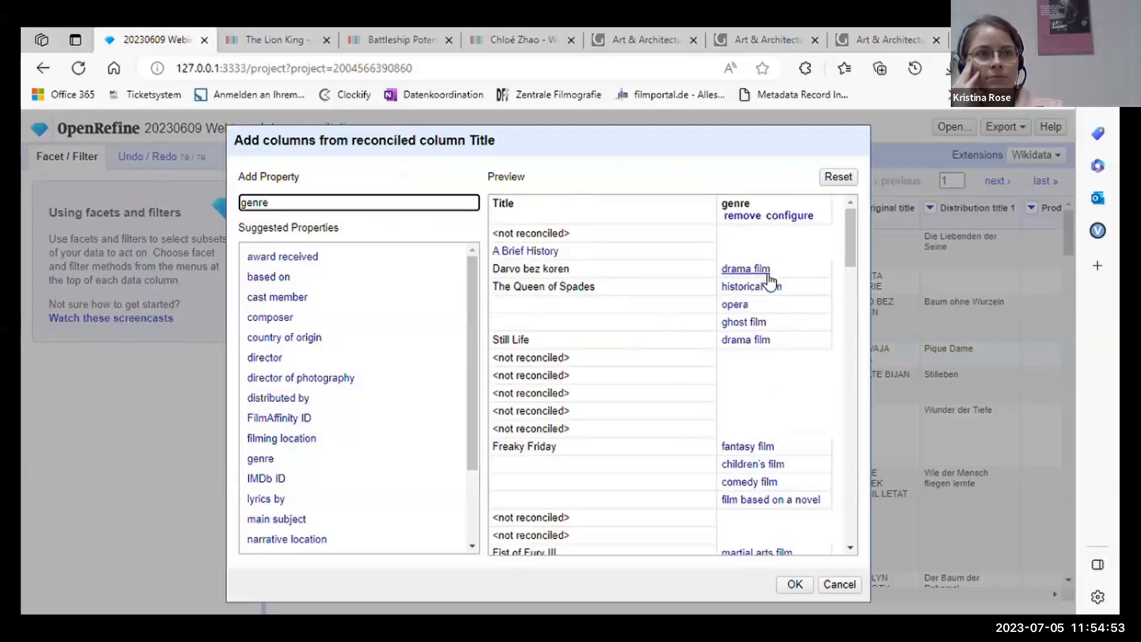
# Add the screenwriter property to the fetched columns and check its values in the preview
pyautogui.click(385, 209)
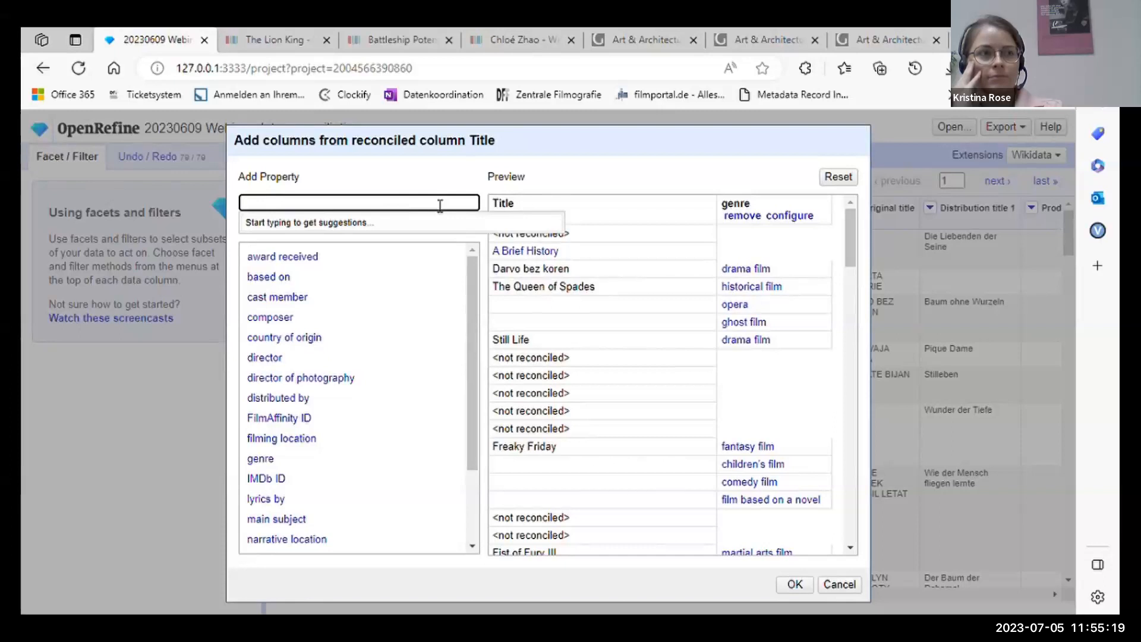
pyautogui.write('screenw')
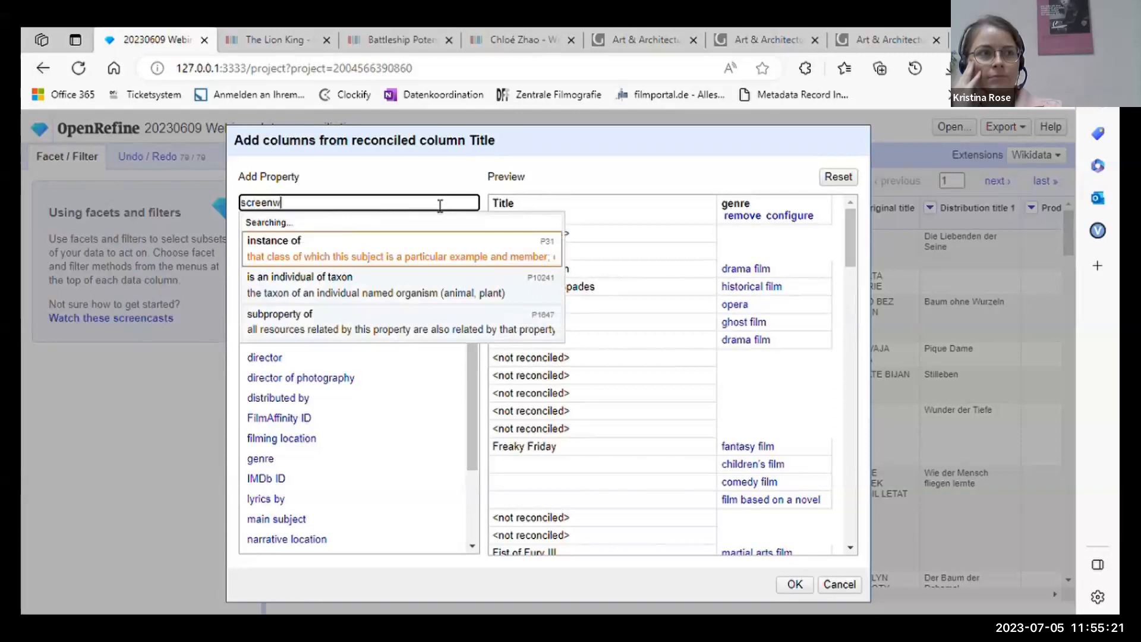
pyautogui.write('r')
pyautogui.click(415, 235)
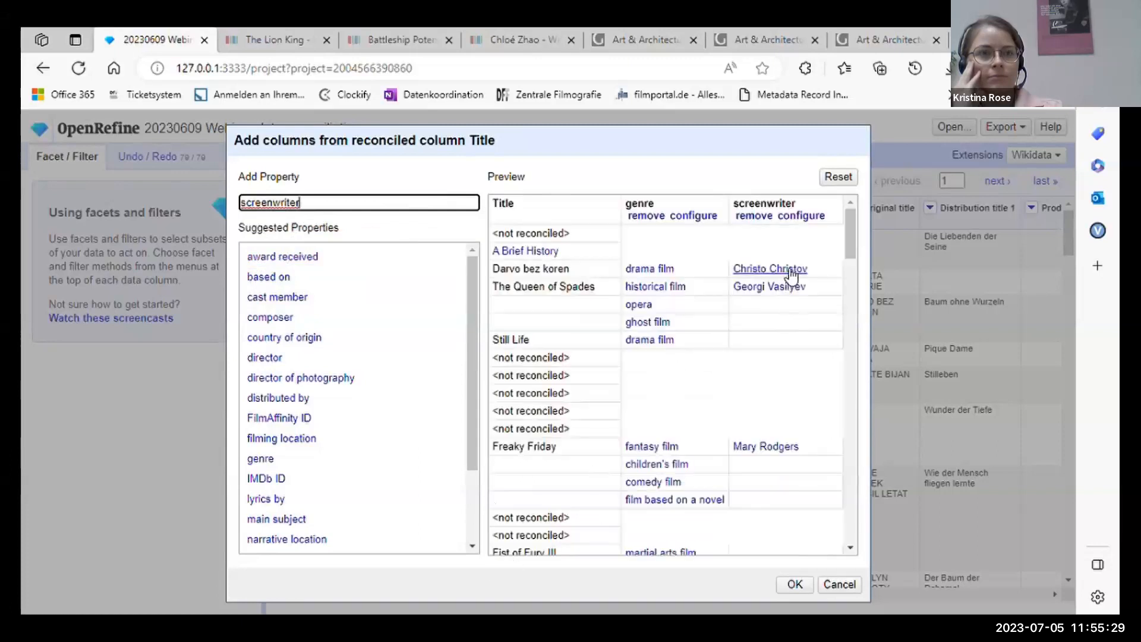
pyautogui.scroll(-10, 800, 366)
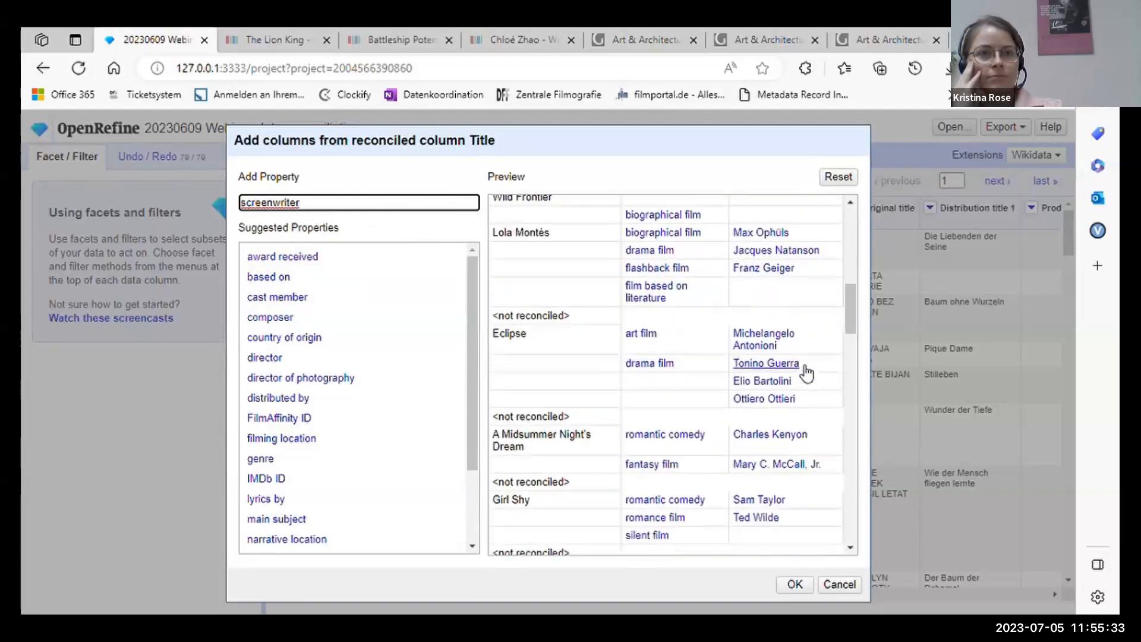
pyautogui.scroll(1, 800, 365)
pyautogui.scroll(4, 800, 366)
pyautogui.scroll(3, 800, 365)
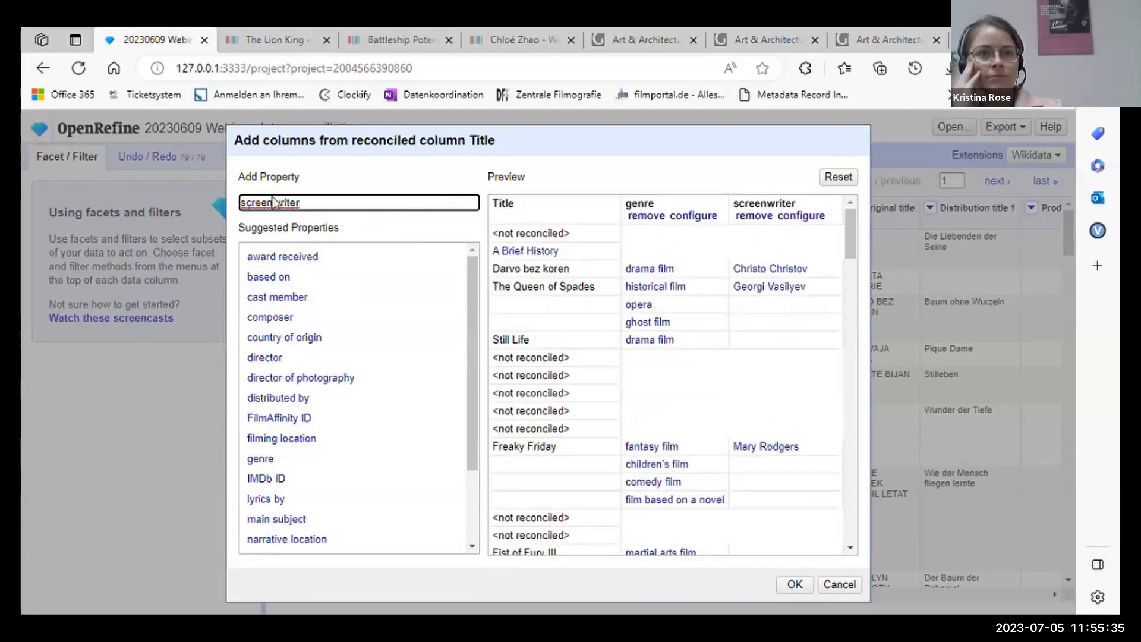
# Add the director of photography property and create the genre, screenwriter and director of photography columns
pyautogui.moveTo(319, 202); pyautogui.dragTo(238, 203)
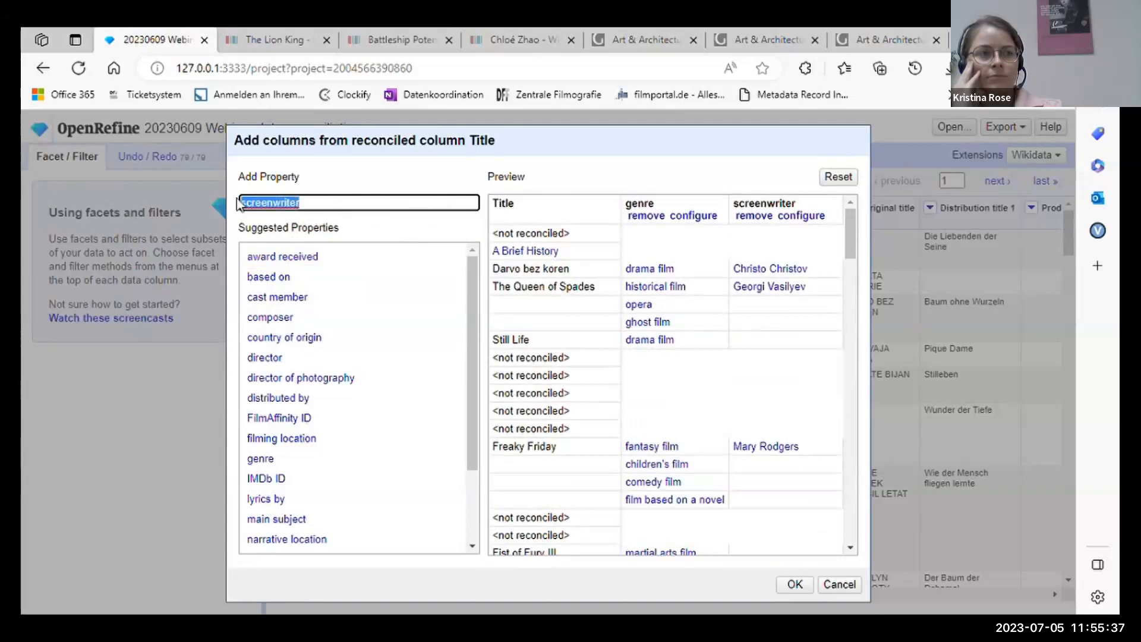
pyautogui.write('director')
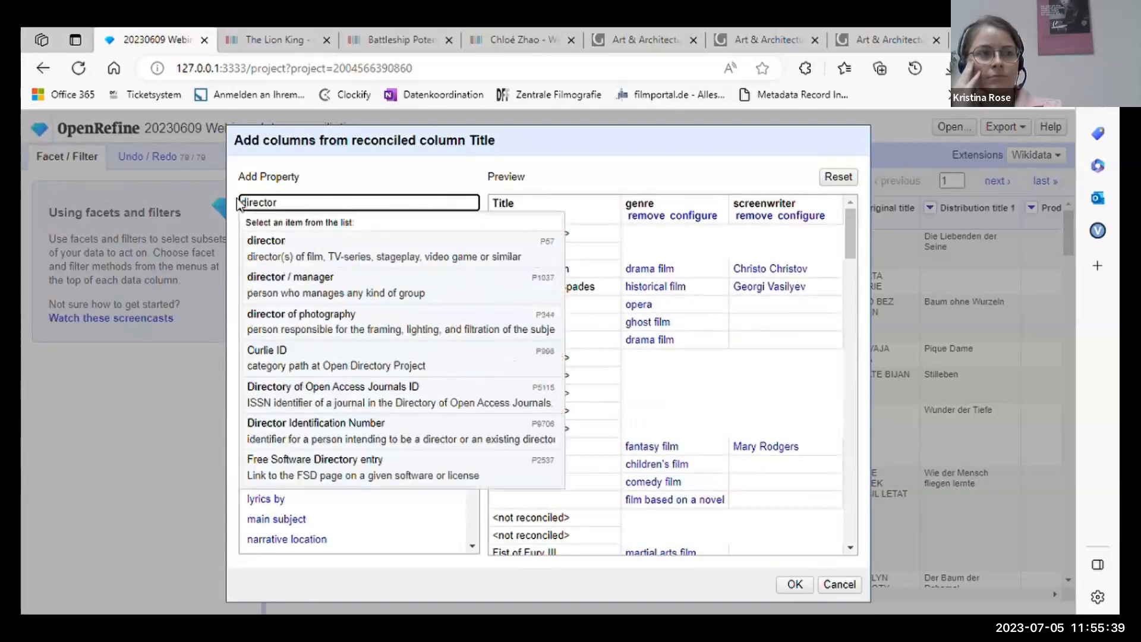
pyautogui.click(357, 330)
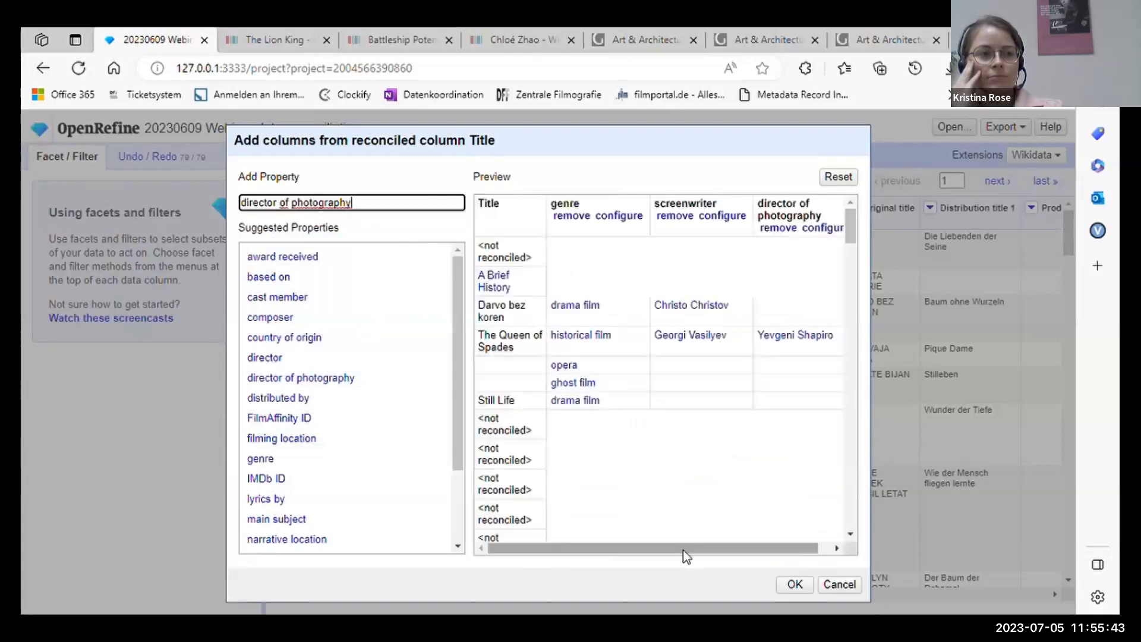
pyautogui.moveTo(683, 547); pyautogui.dragTo(646, 546)
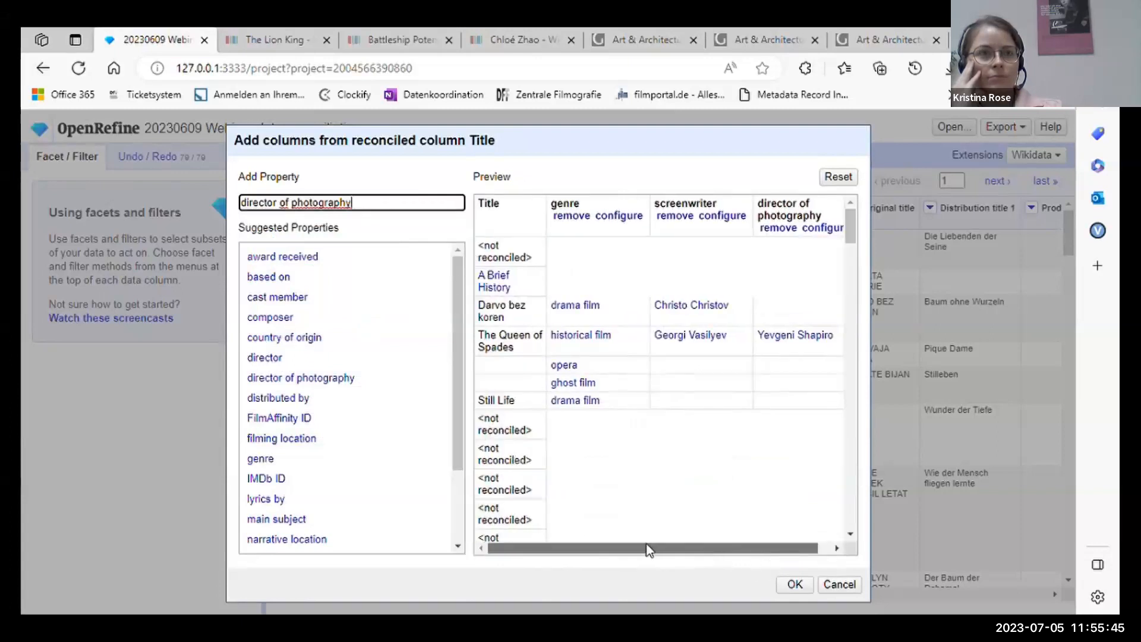
pyautogui.scroll(-1, 770, 383)
pyautogui.scroll(-5, 770, 383)
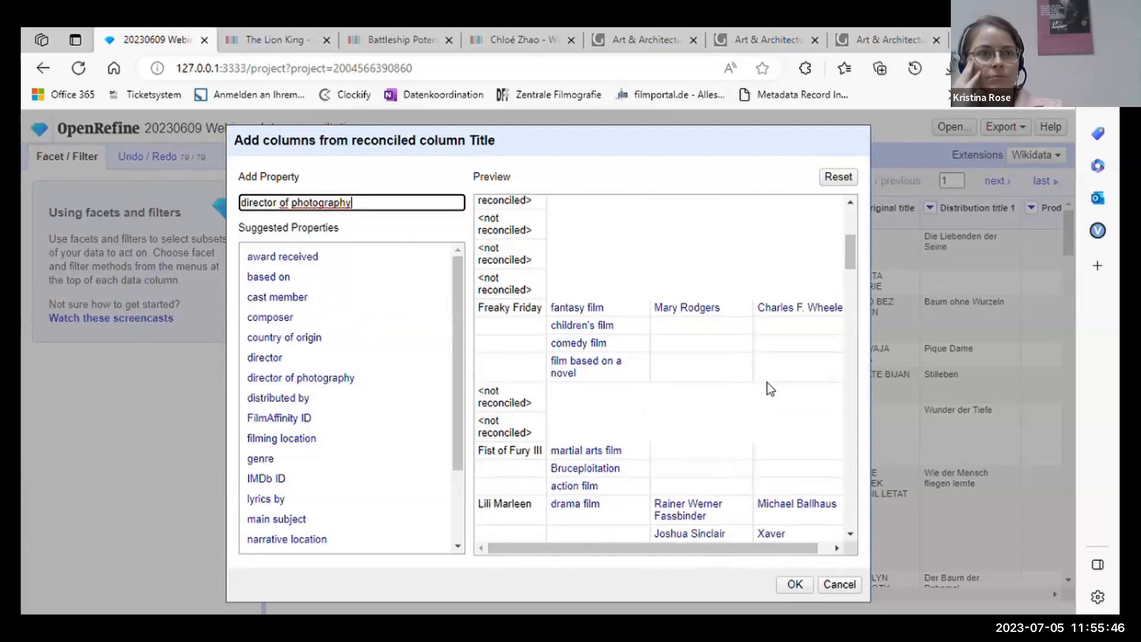
pyautogui.click(795, 586)
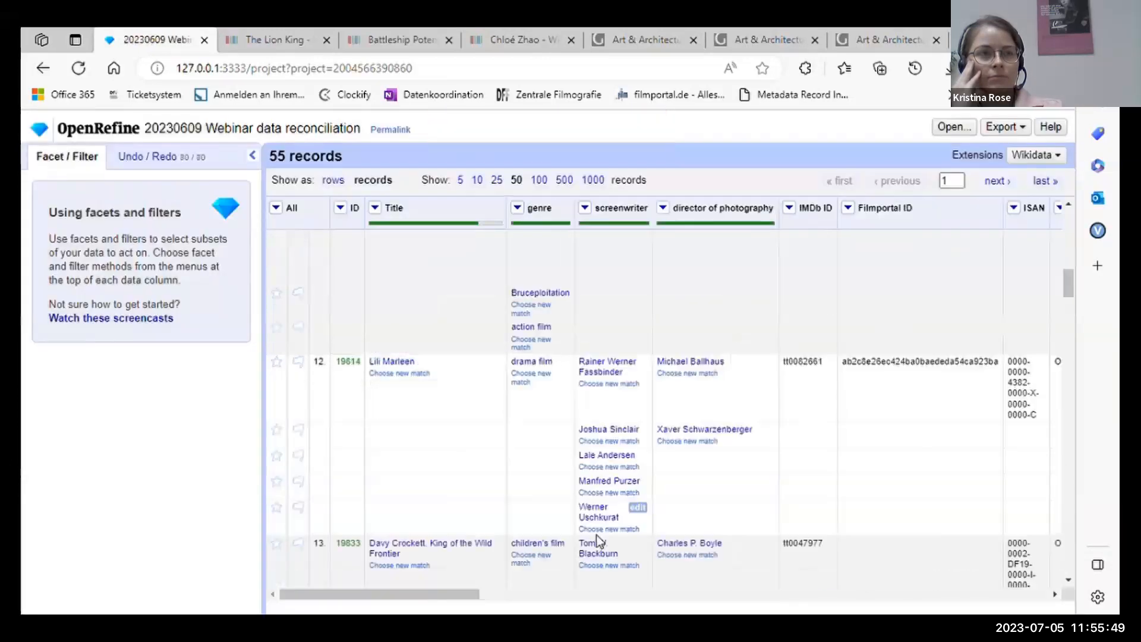
# Look through the records to examine the fetched genre, screenwriter and director of photography values
pyautogui.scroll(10, 691, 283)
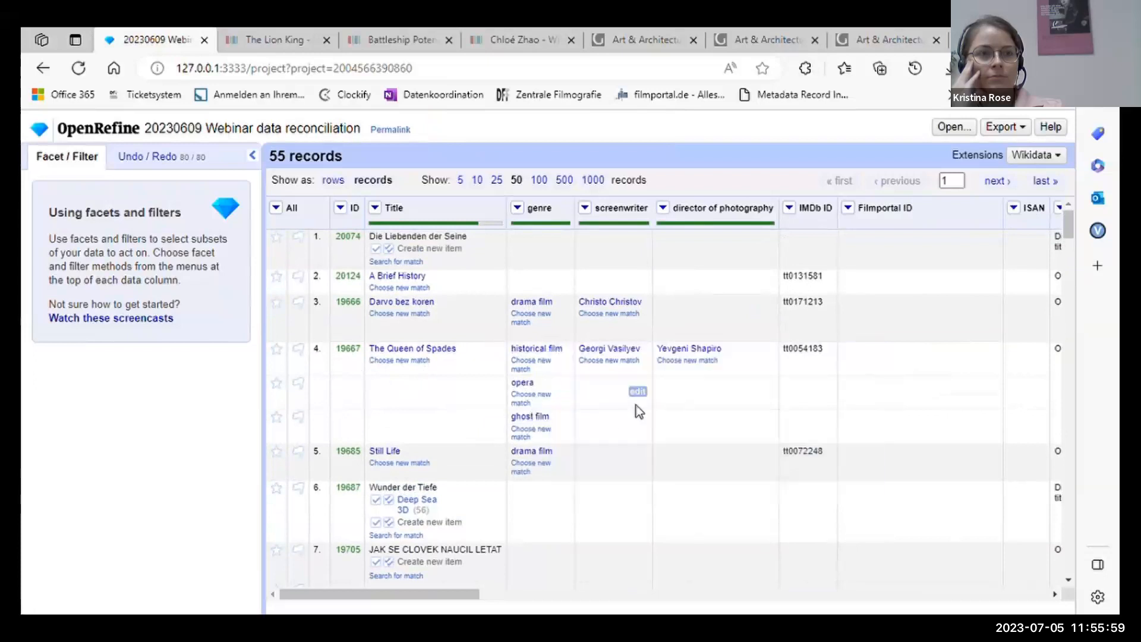
pyautogui.scroll(-10, 634, 409)
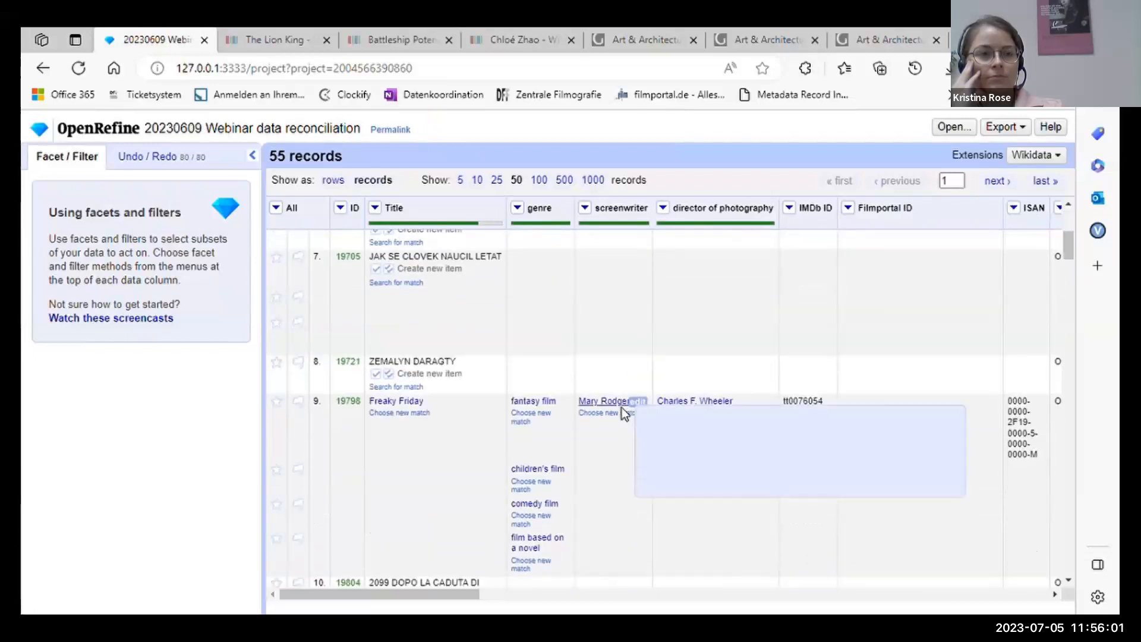
pyautogui.scroll(-10, 622, 408)
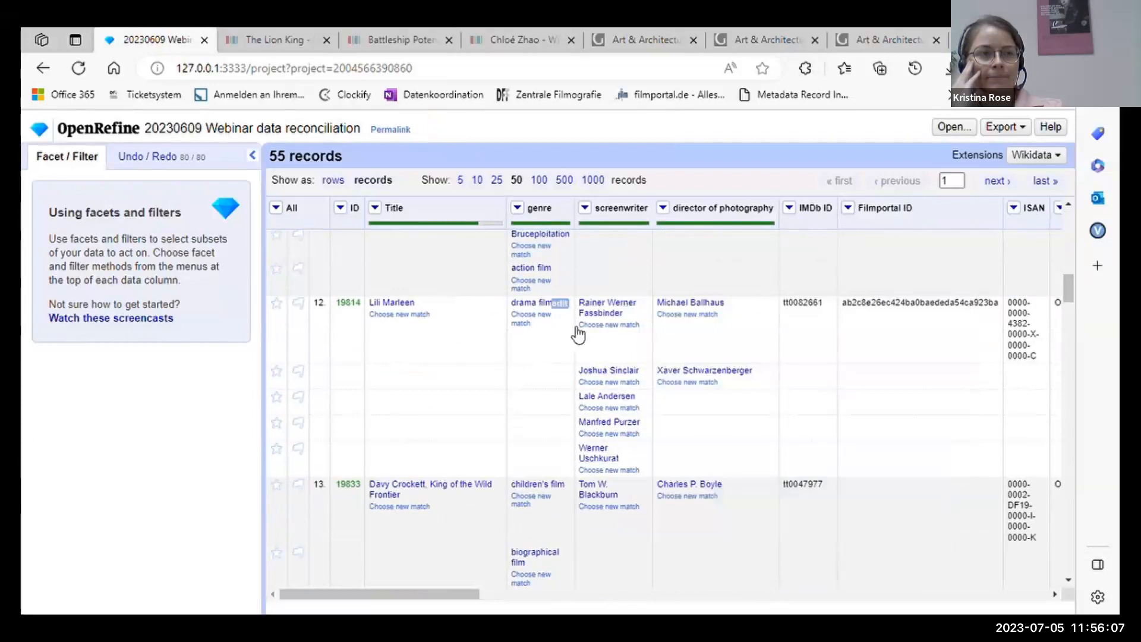
pyautogui.scroll(10, 542, 285)
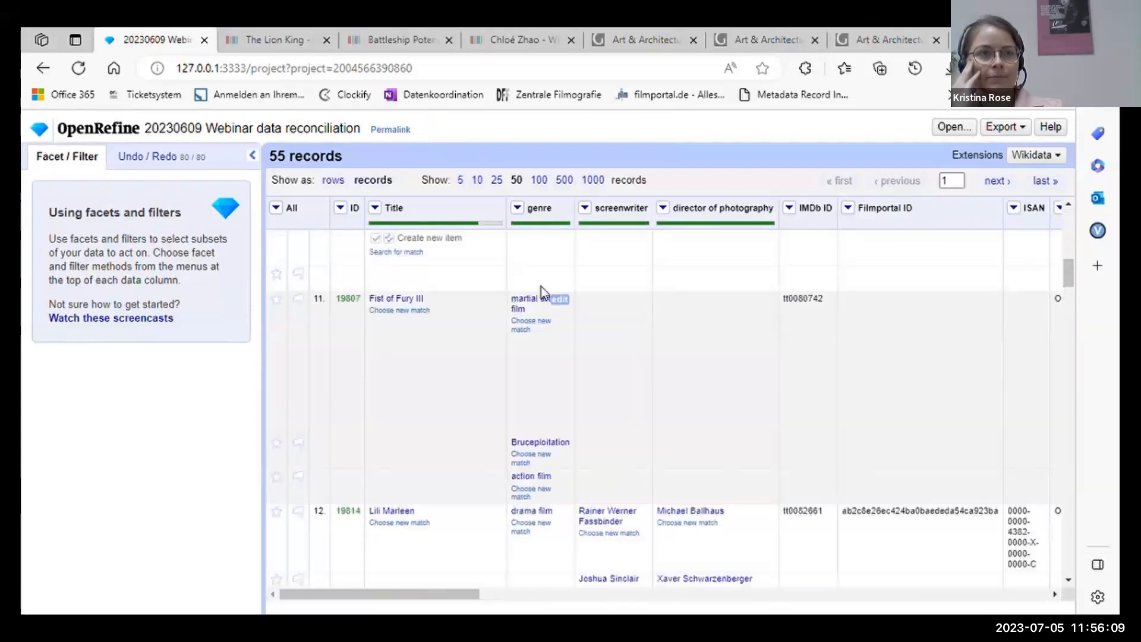
pyautogui.scroll(5, 545, 290)
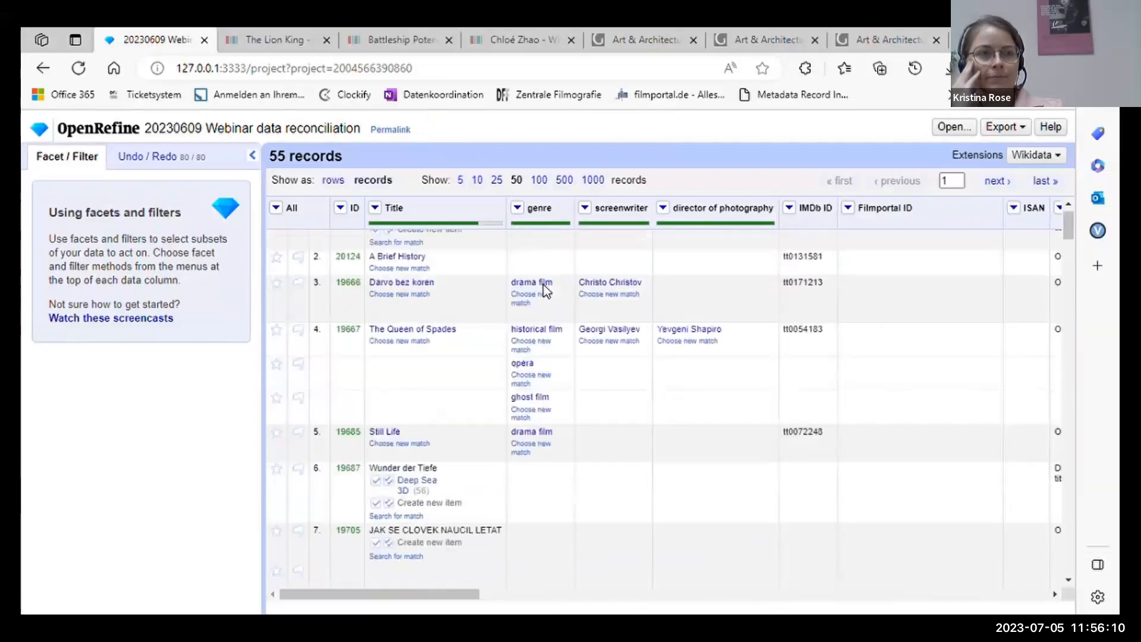
# Compare the fetched columns with the Director, Screenwriter, Director of photography and IMDB columns further along the table
pyautogui.click(585, 207)
pyautogui.moveTo(630, 290)
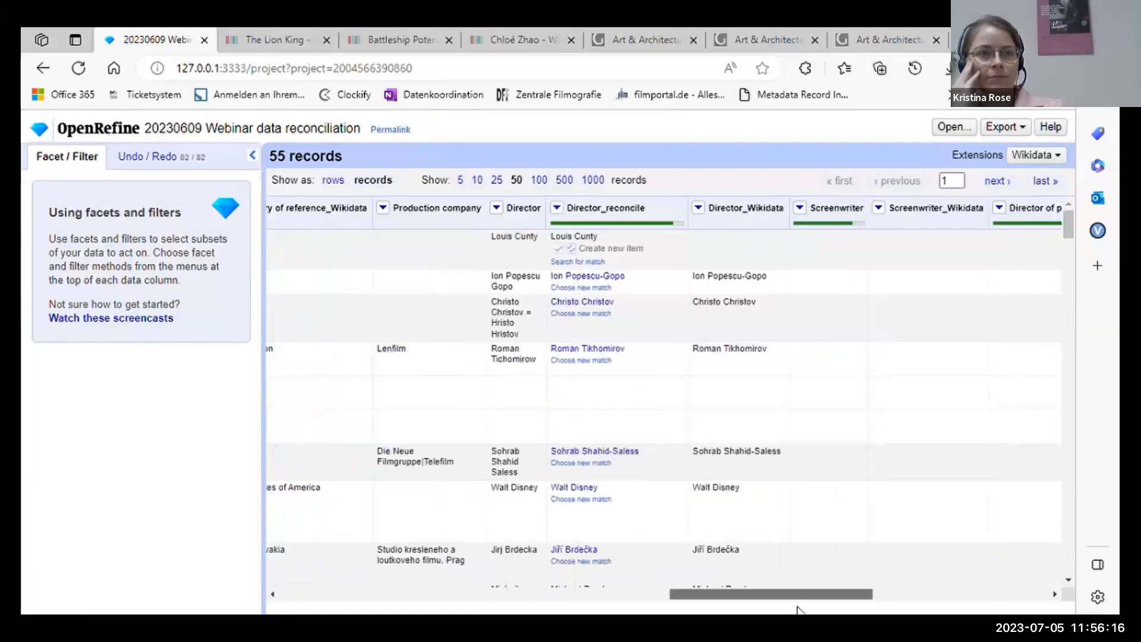
pyautogui.moveTo(796, 599); pyautogui.dragTo(899, 601)
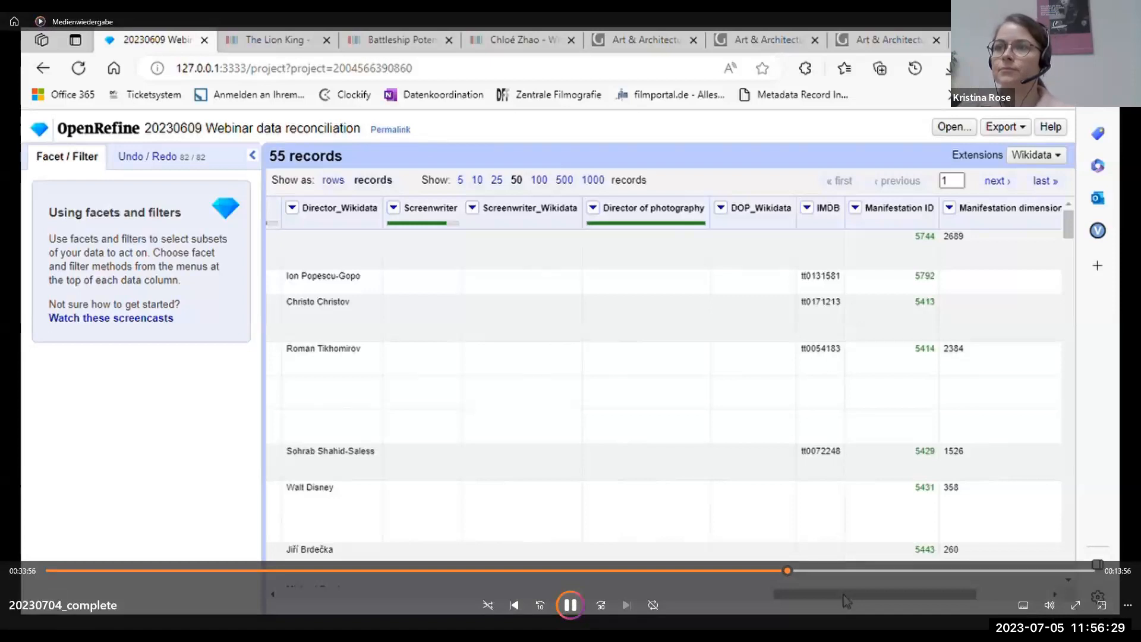
pyautogui.moveTo(844, 594); pyautogui.dragTo(350, 597)
# Add a column of entity identifiers from the reconciled Title column, named Wikidata ID
pyautogui.click(375, 208)
pyautogui.moveTo(437, 378)
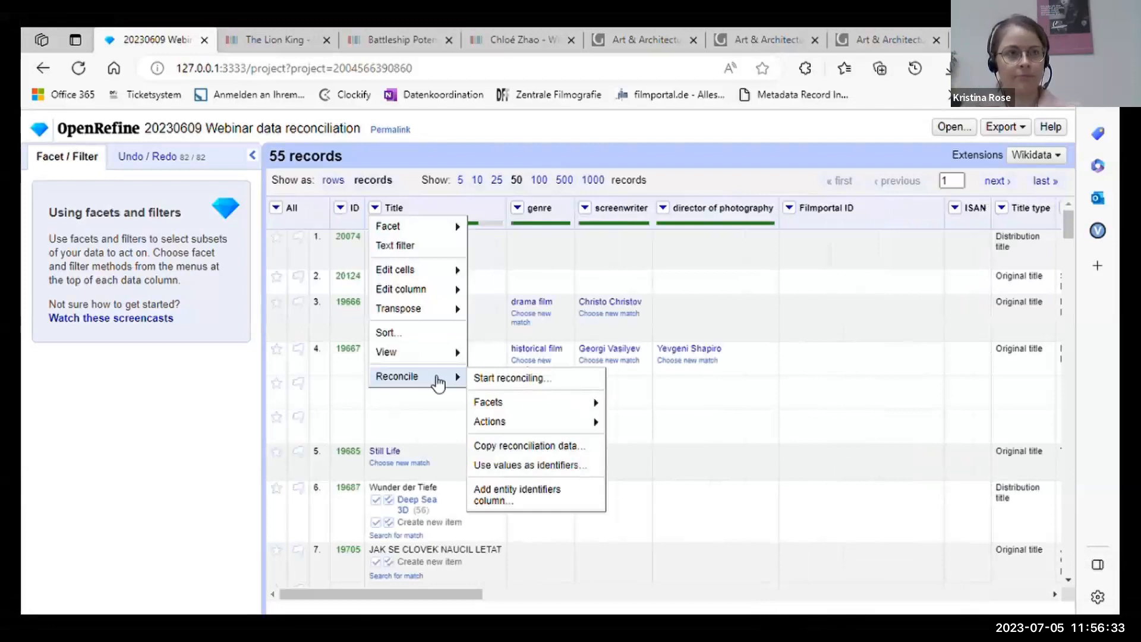
pyautogui.click(652, 275)
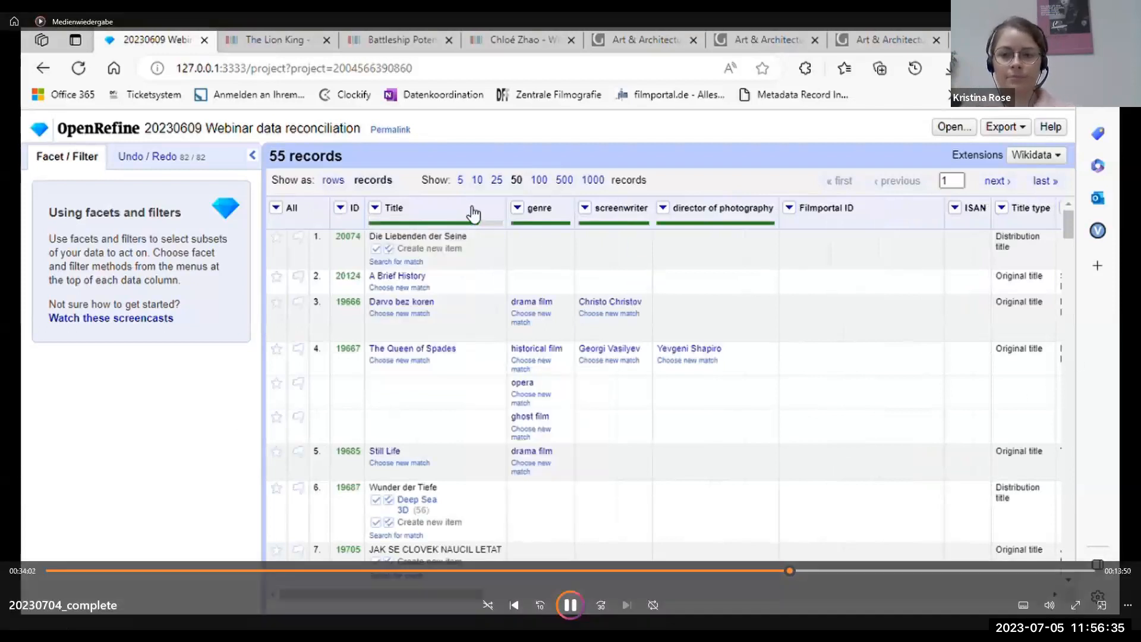
pyautogui.click(375, 208)
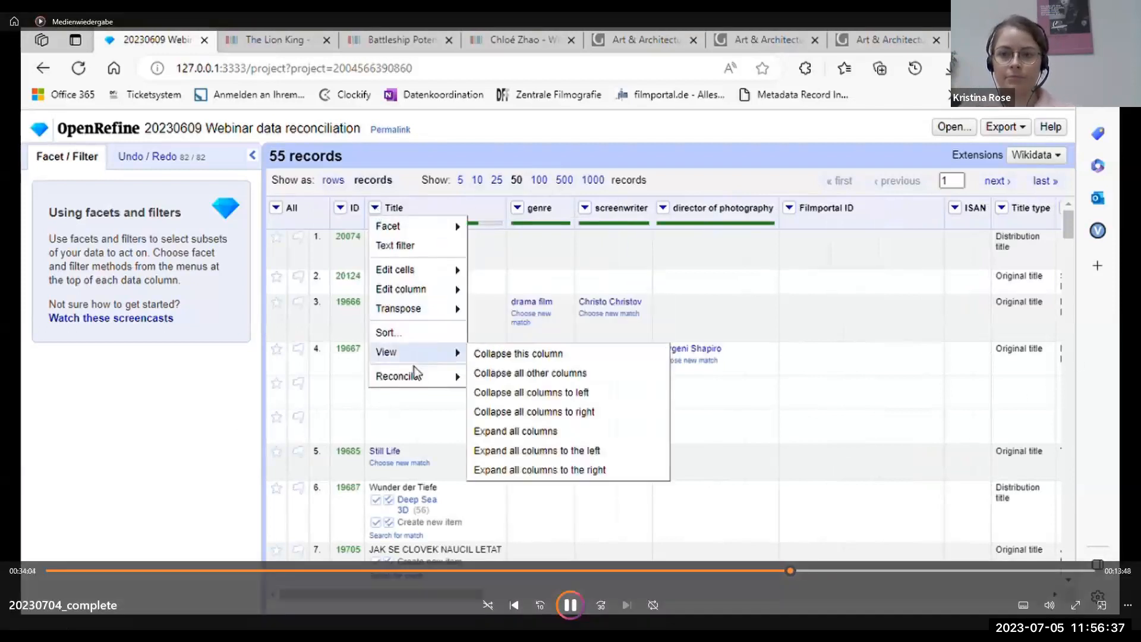
pyautogui.moveTo(419, 380)
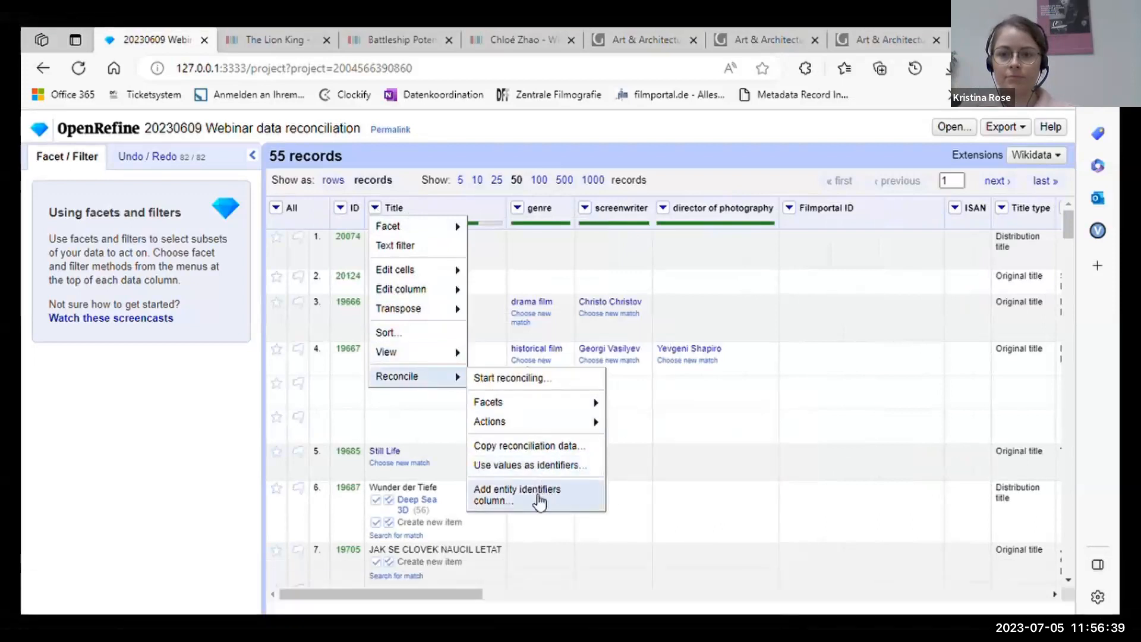
pyautogui.click(539, 502)
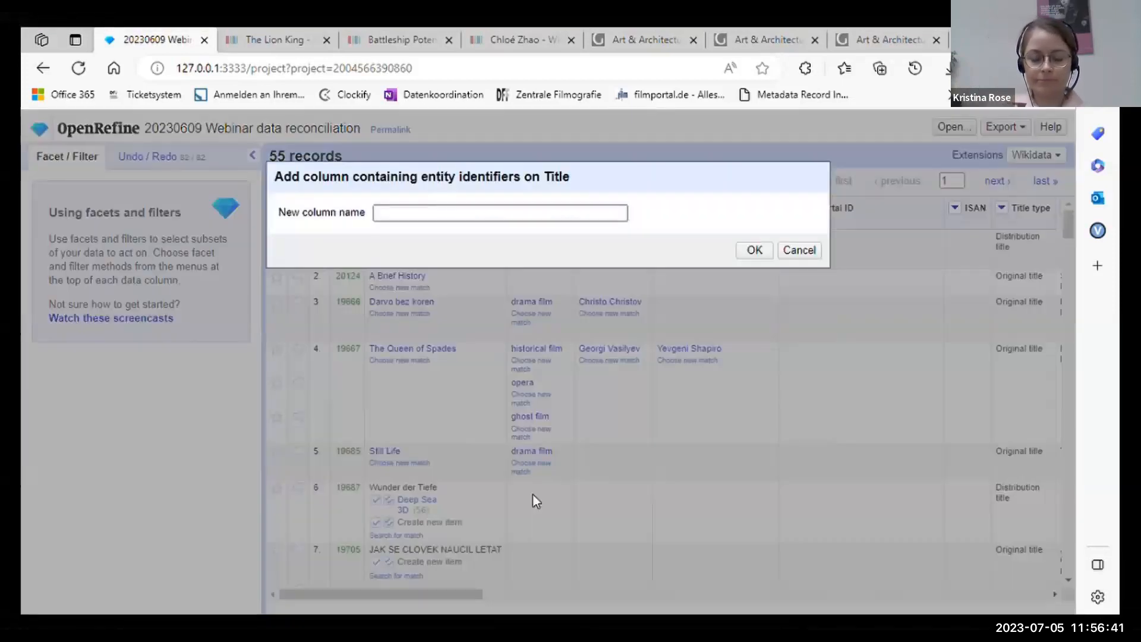
pyautogui.write('Wi')
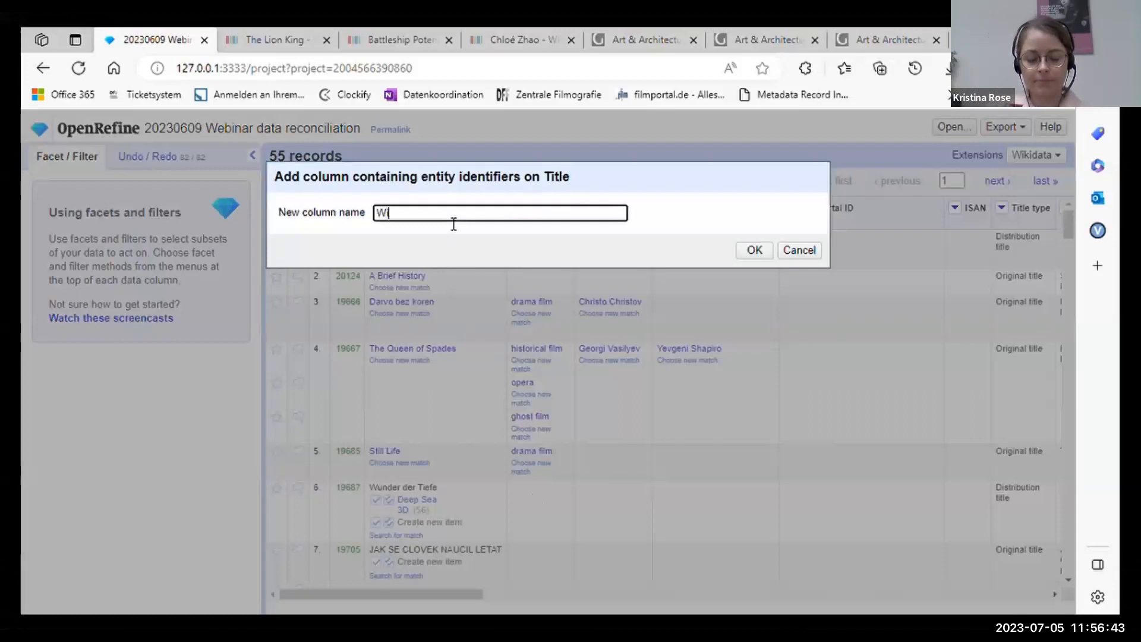
pyautogui.write('kidata ID')
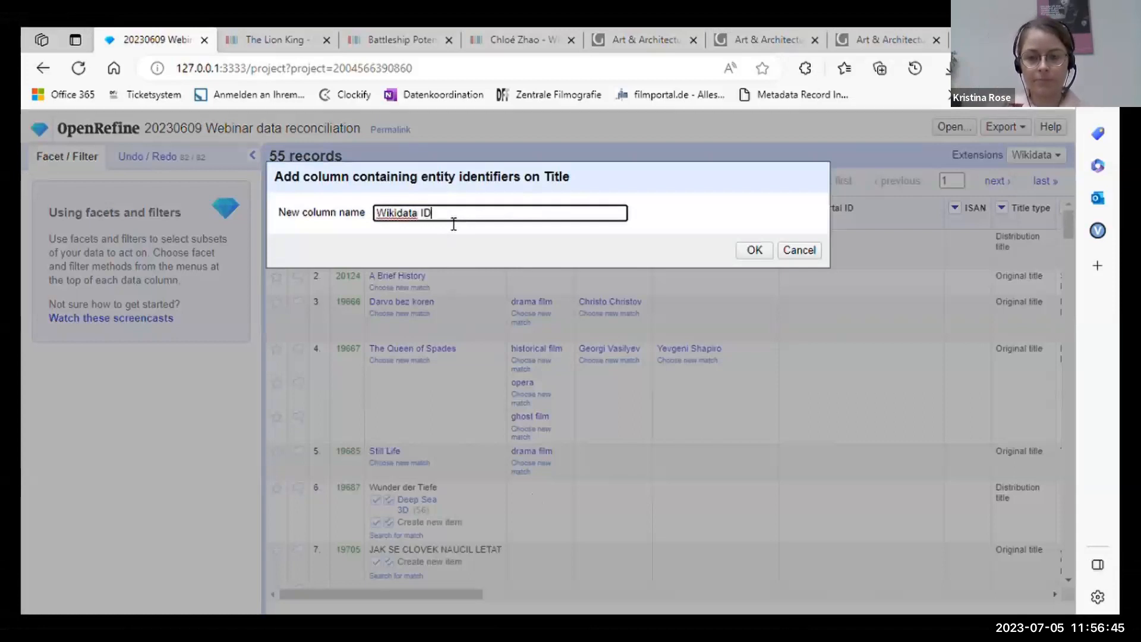
pyautogui.click(755, 251)
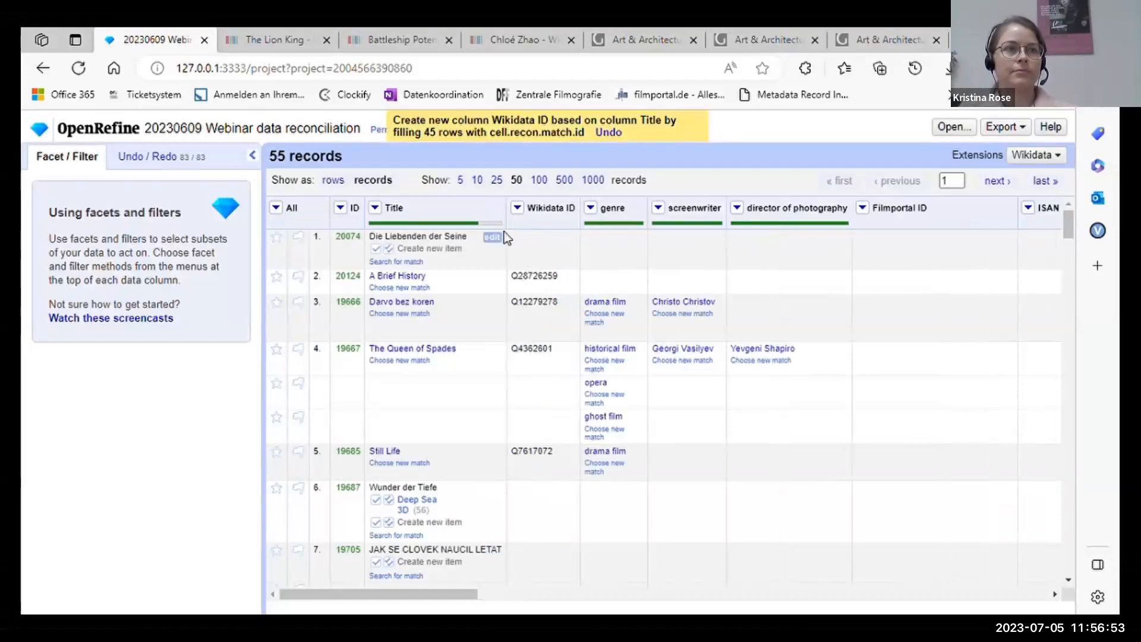
pyautogui.click(376, 208)
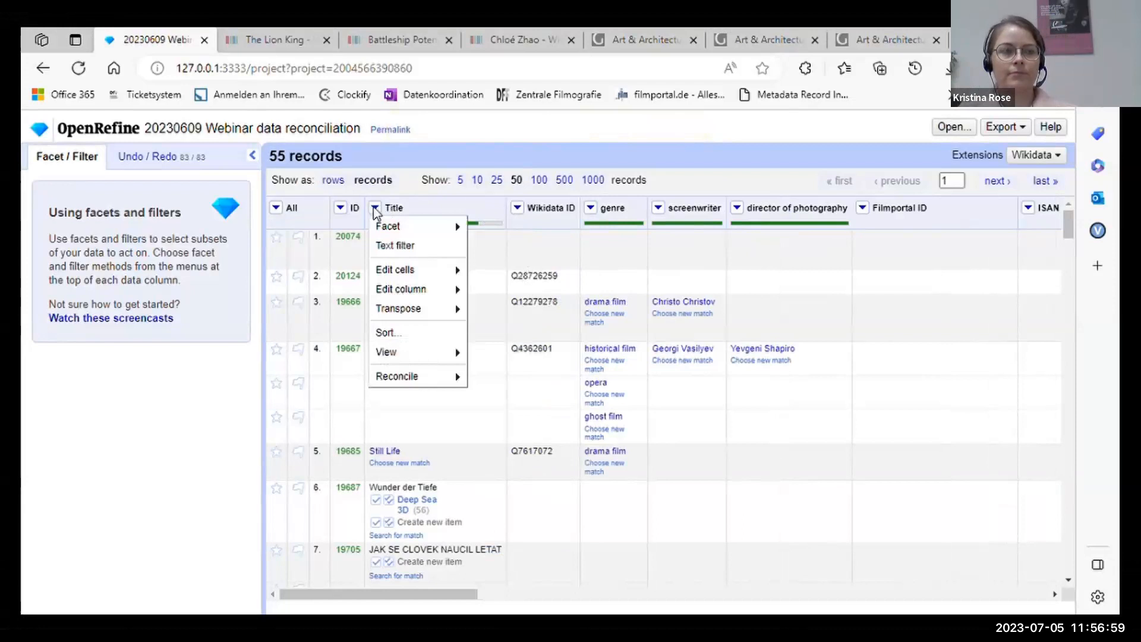
pyautogui.moveTo(406, 292)
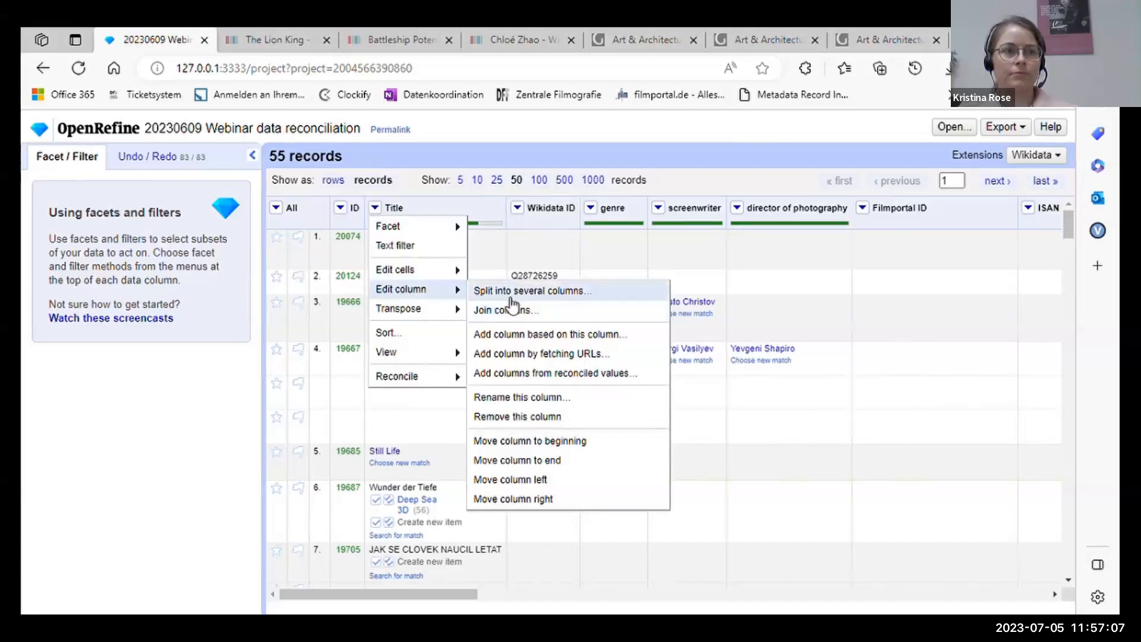
pyautogui.click(552, 336)
pyautogui.click(440, 201)
pyautogui.write('Wikidata URI')
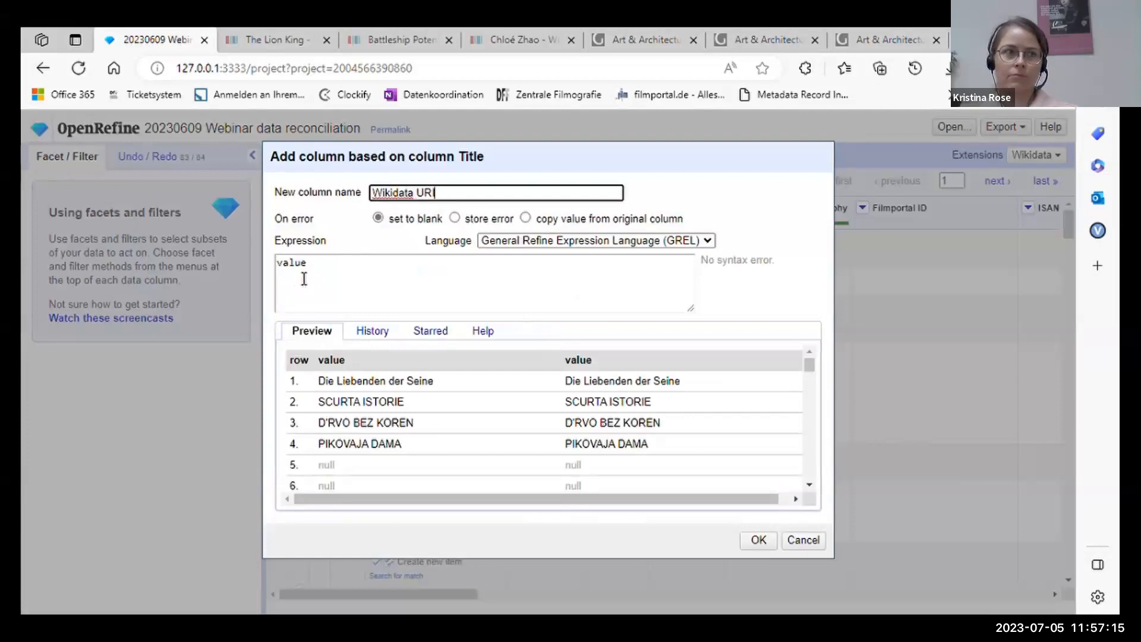
pyautogui.click(327, 266)
pyautogui.doubleClick(299, 266)
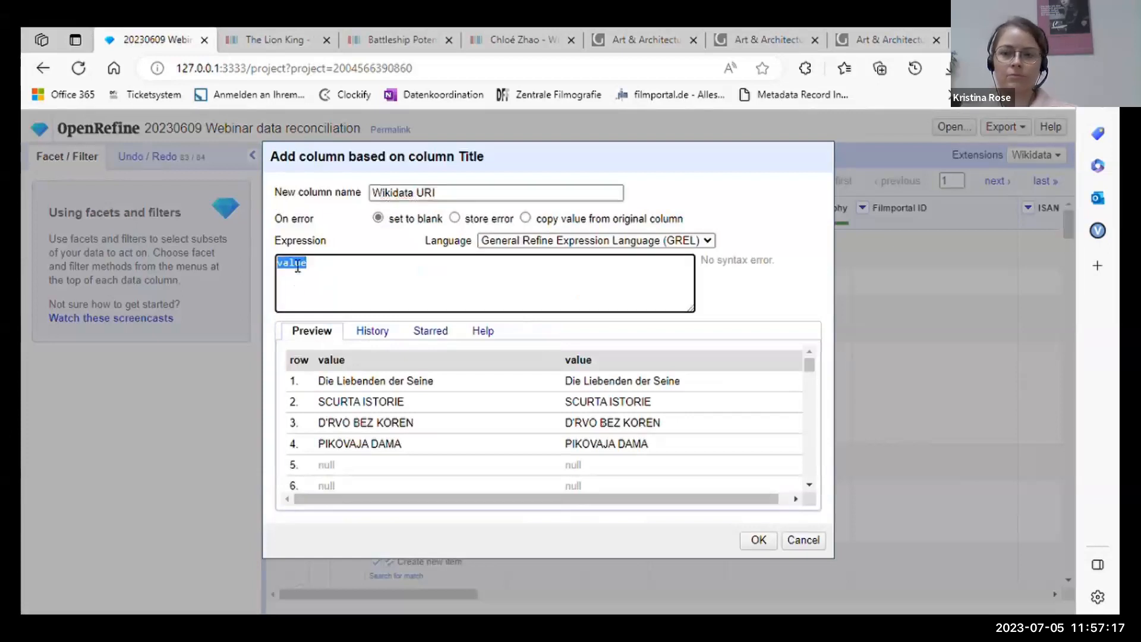
pyautogui.press('BackSpace')
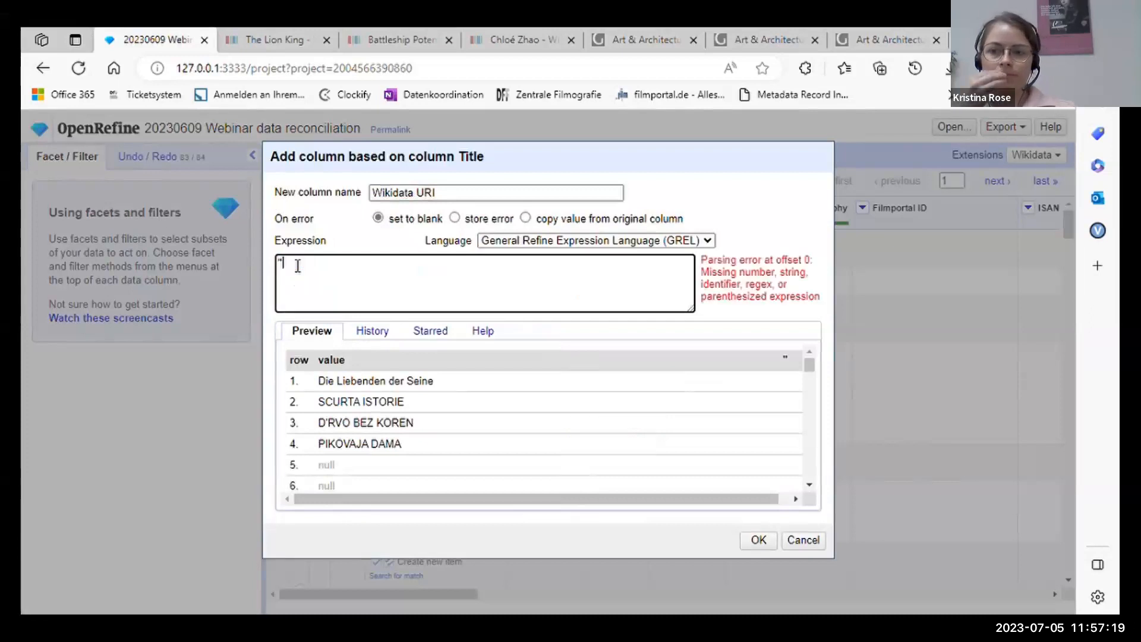
pyautogui.write('"http://www.wikidata.org/entity/"+cell.recon.match.id')
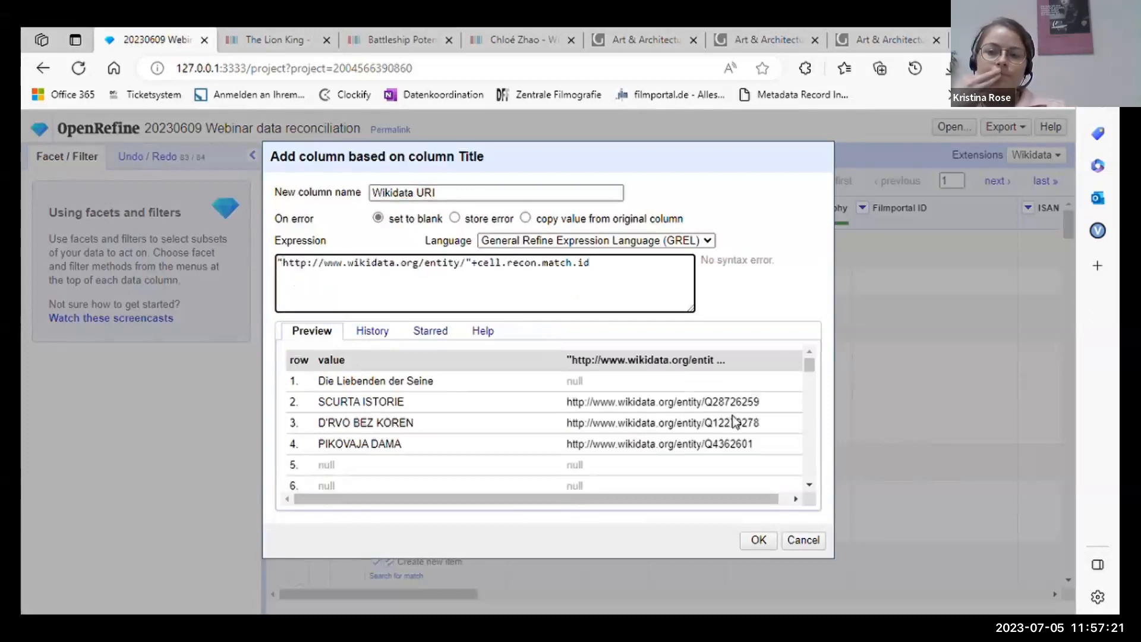
pyautogui.click(760, 540)
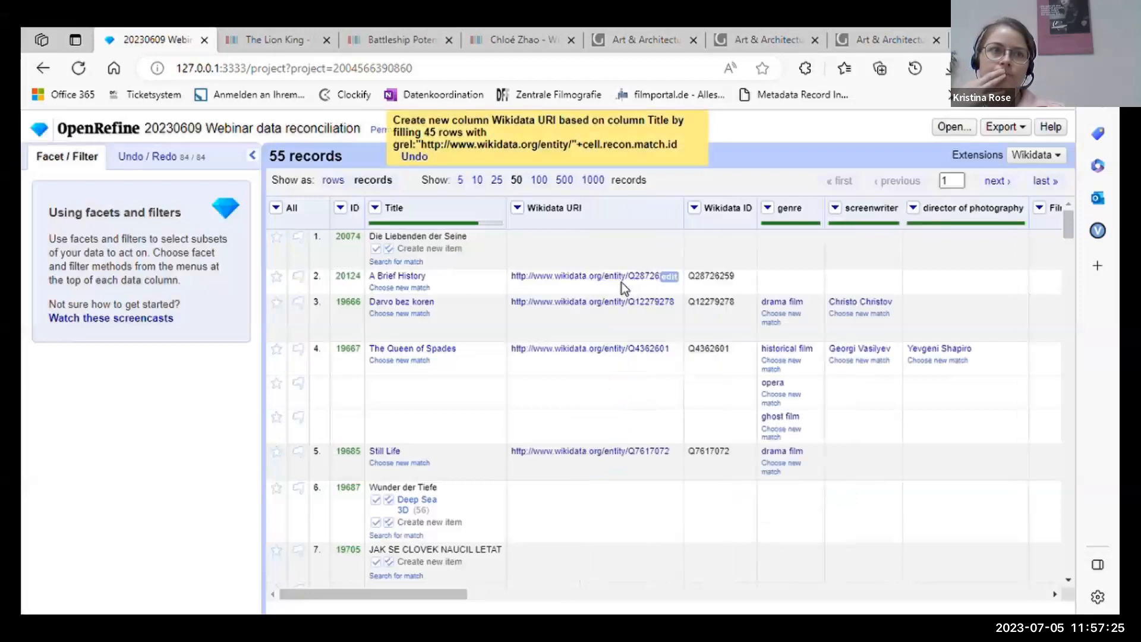
# Open the Wikidata URI of A Brief History in a new browser tab and examine the item page and its address
pyautogui.middleClick(629, 279)
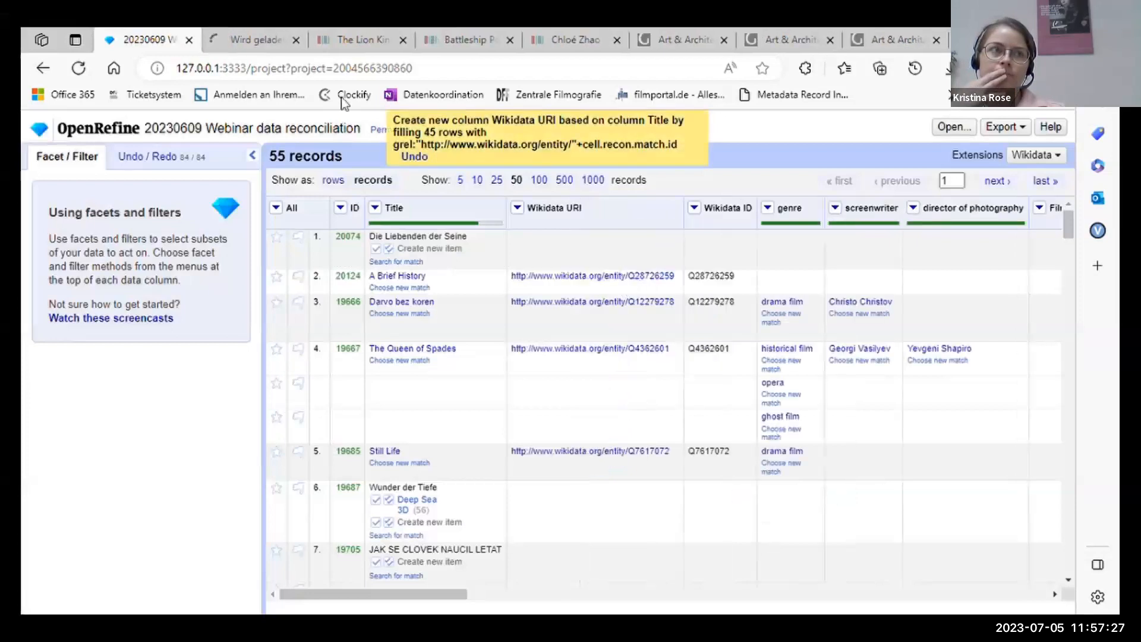
pyautogui.click(267, 39)
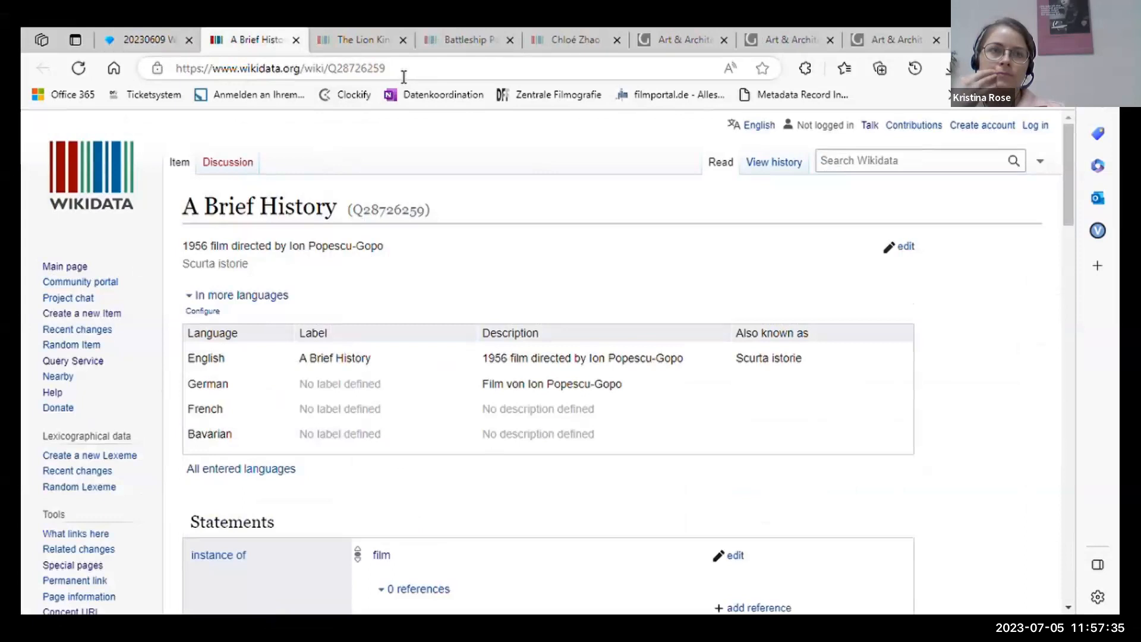
pyautogui.moveTo(402, 69); pyautogui.dragTo(176, 60)
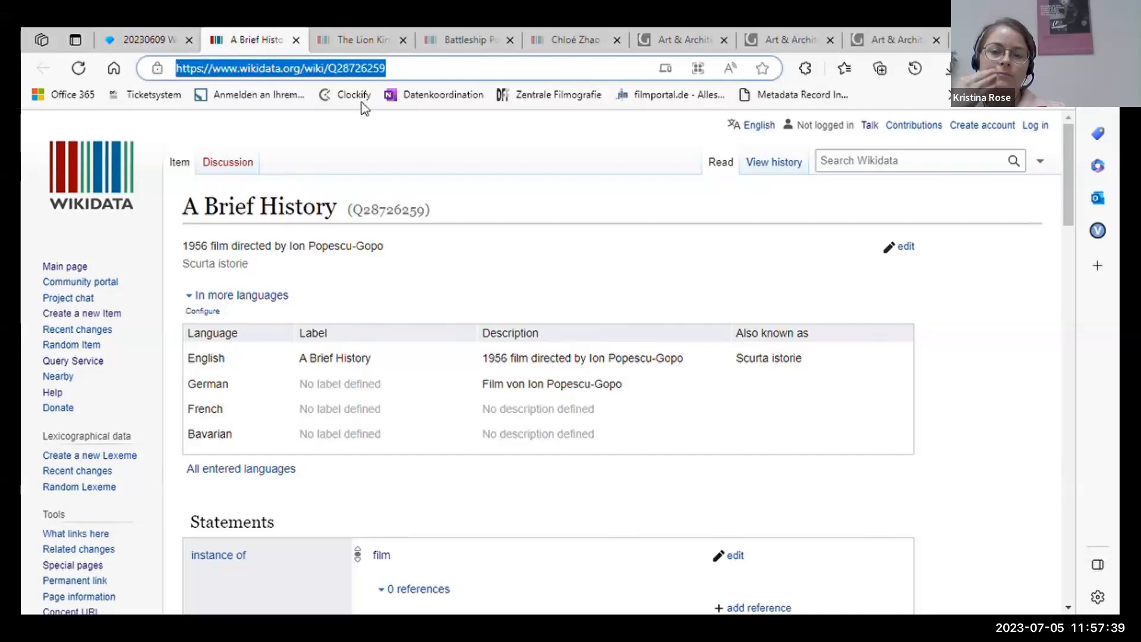
pyautogui.click(512, 215)
pyautogui.scroll(-2, 504, 222)
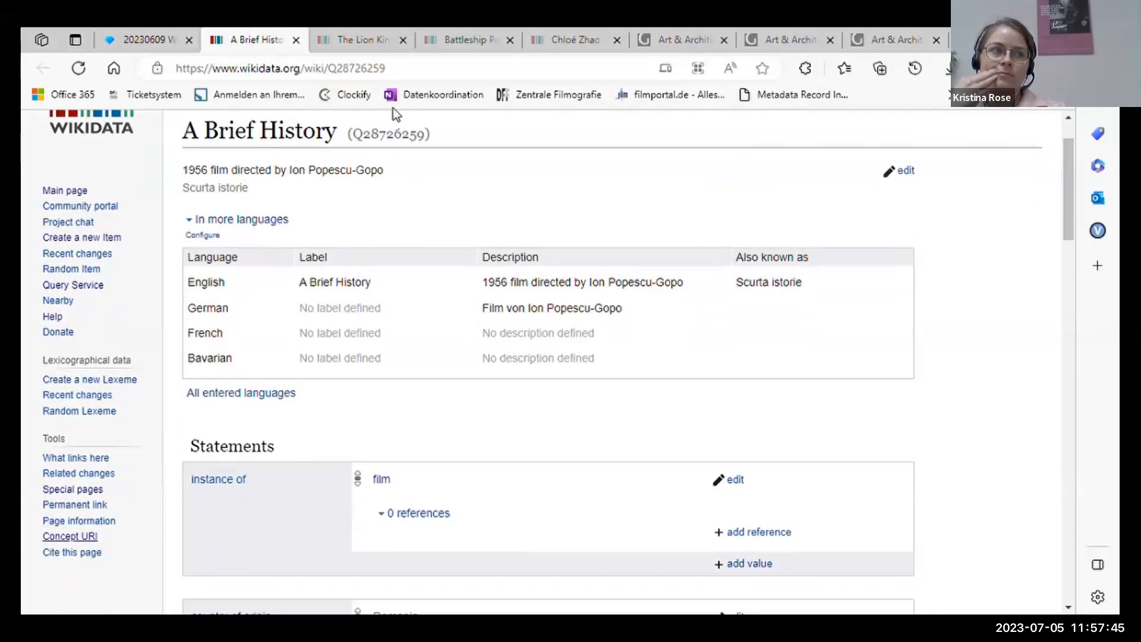
pyautogui.click(409, 73)
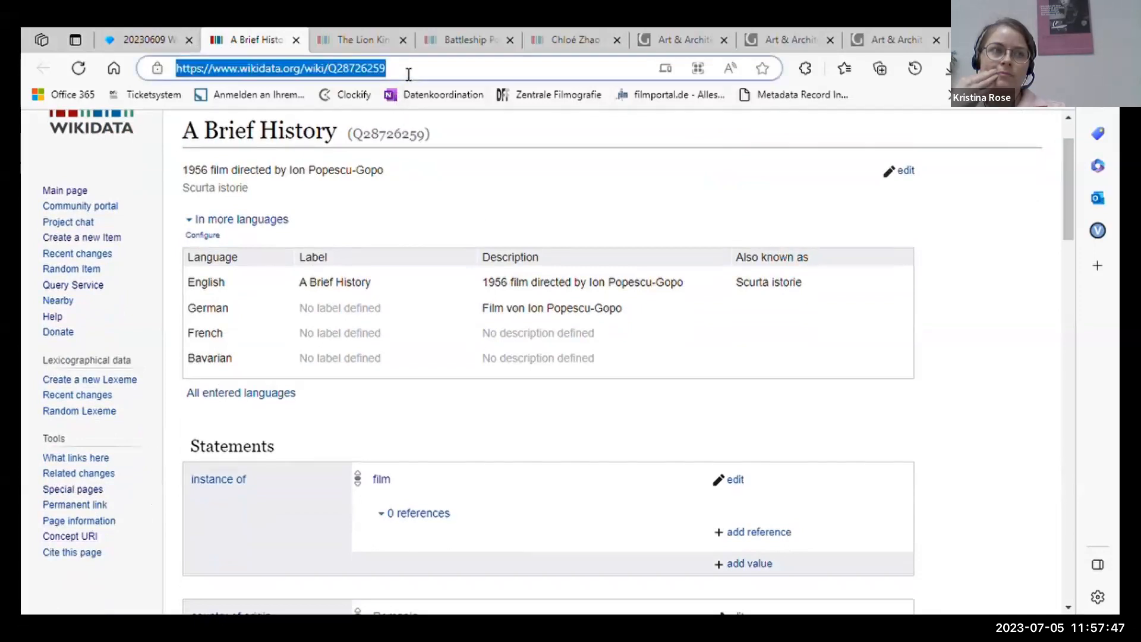
pyautogui.write('http://www.wikidata.org/entity/Q28726259')
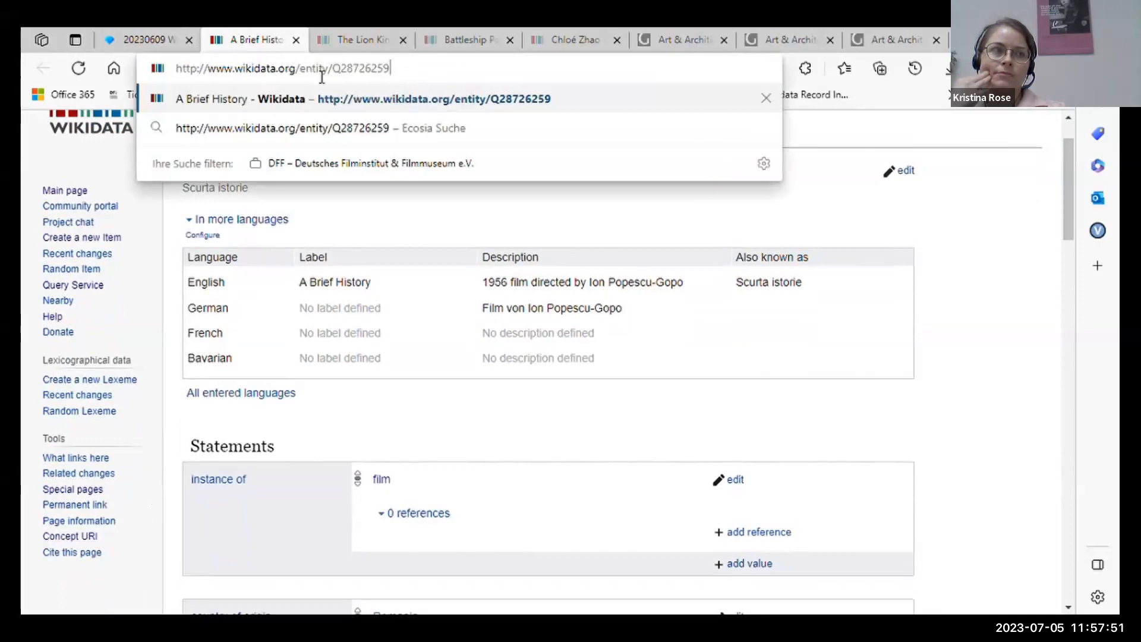
pyautogui.press('Return')
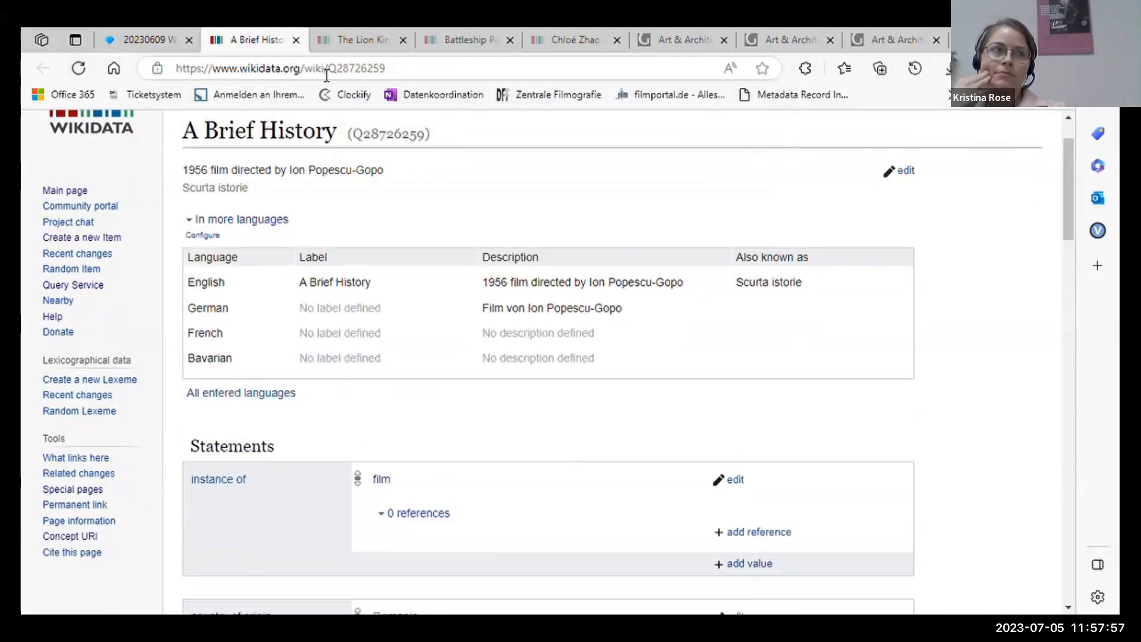
pyautogui.click(146, 39)
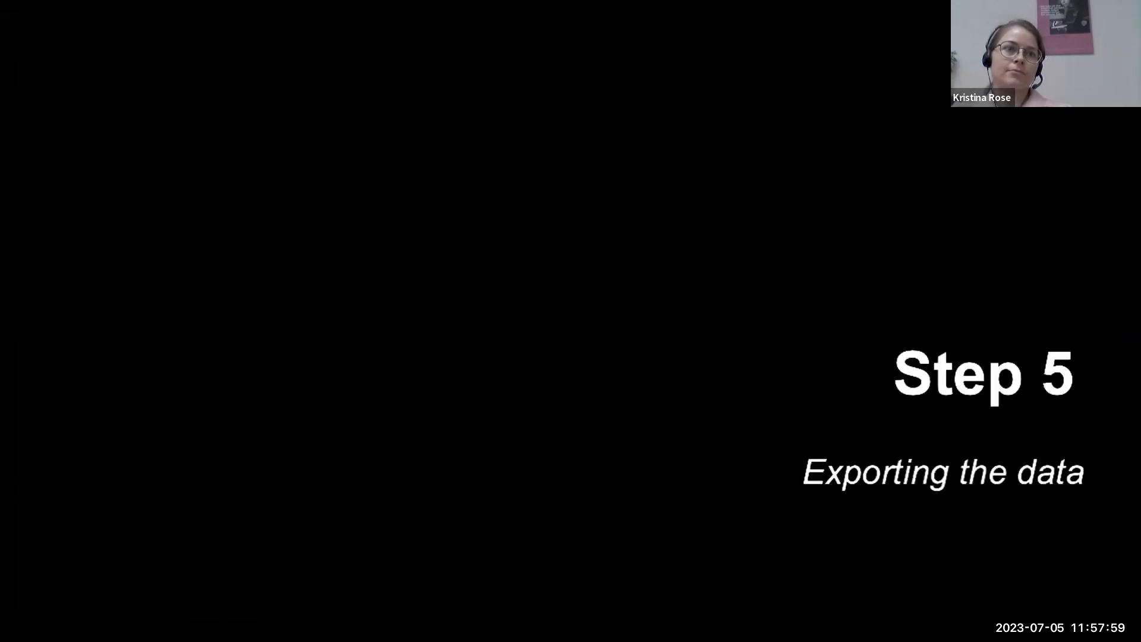
pyautogui.moveTo(457, 427)
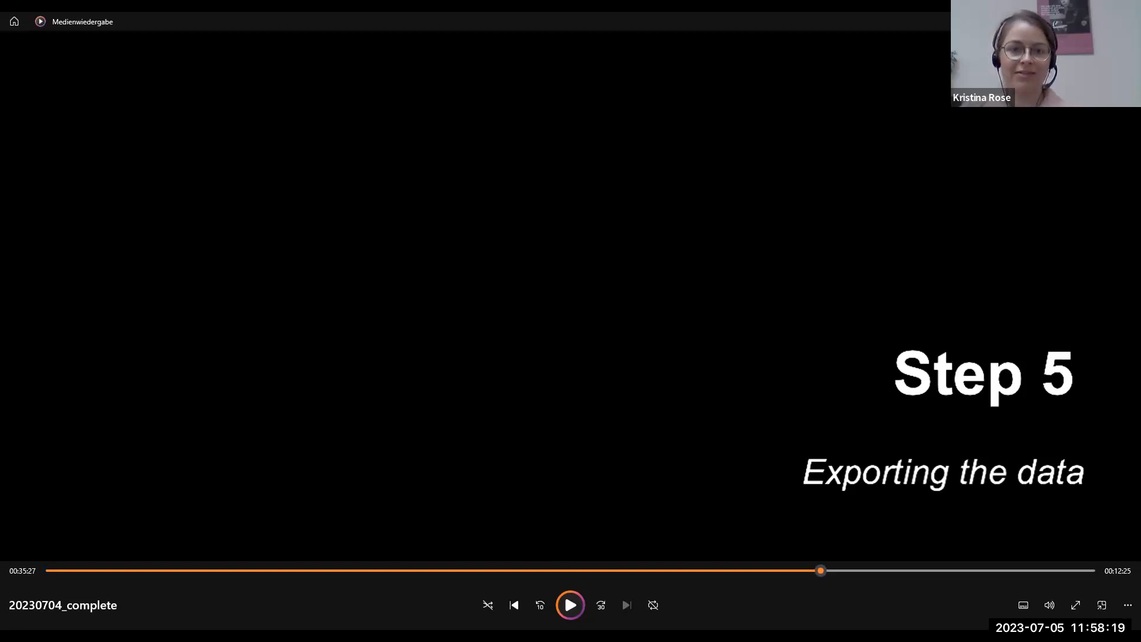
pyautogui.click(569, 606)
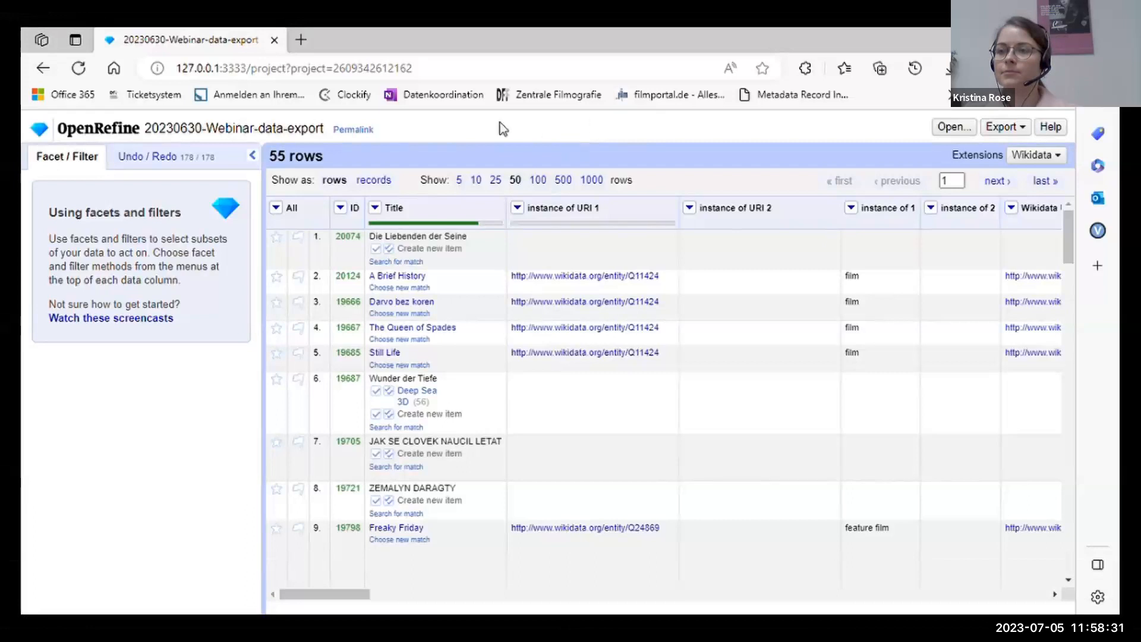
# Hide the facet panel and look through the title, country of reference and director columns of the 20230630-Webinar-data-export project
pyautogui.click(253, 158)
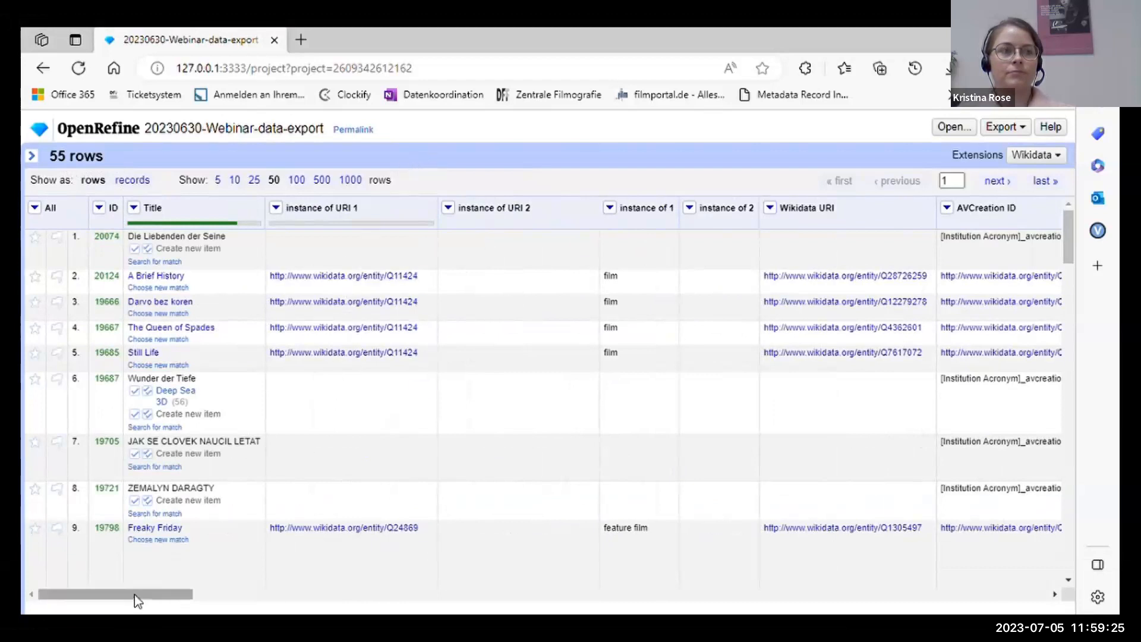
pyautogui.moveTo(129, 595); pyautogui.dragTo(410, 595)
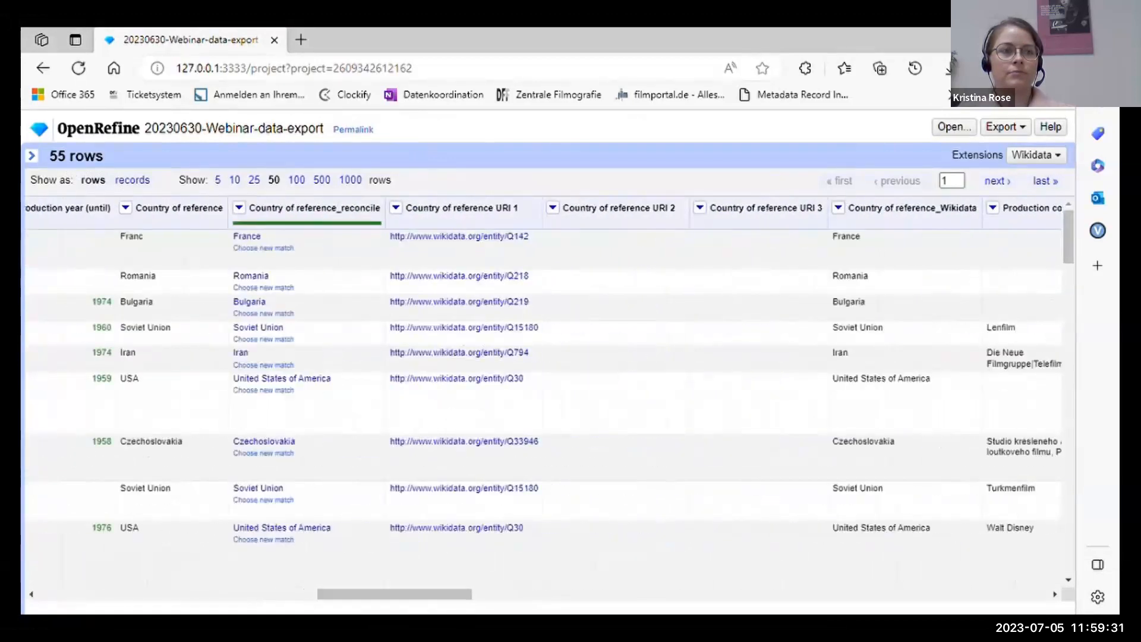
pyautogui.moveTo(402, 597); pyautogui.dragTo(557, 607)
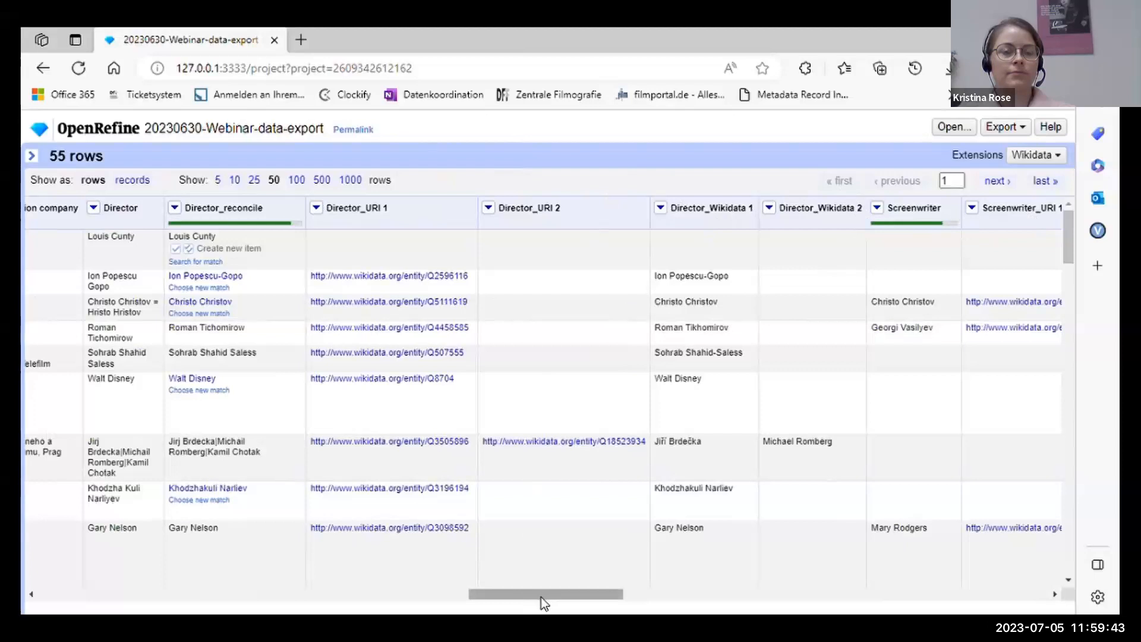
pyautogui.moveTo(540, 597); pyautogui.dragTo(111, 598)
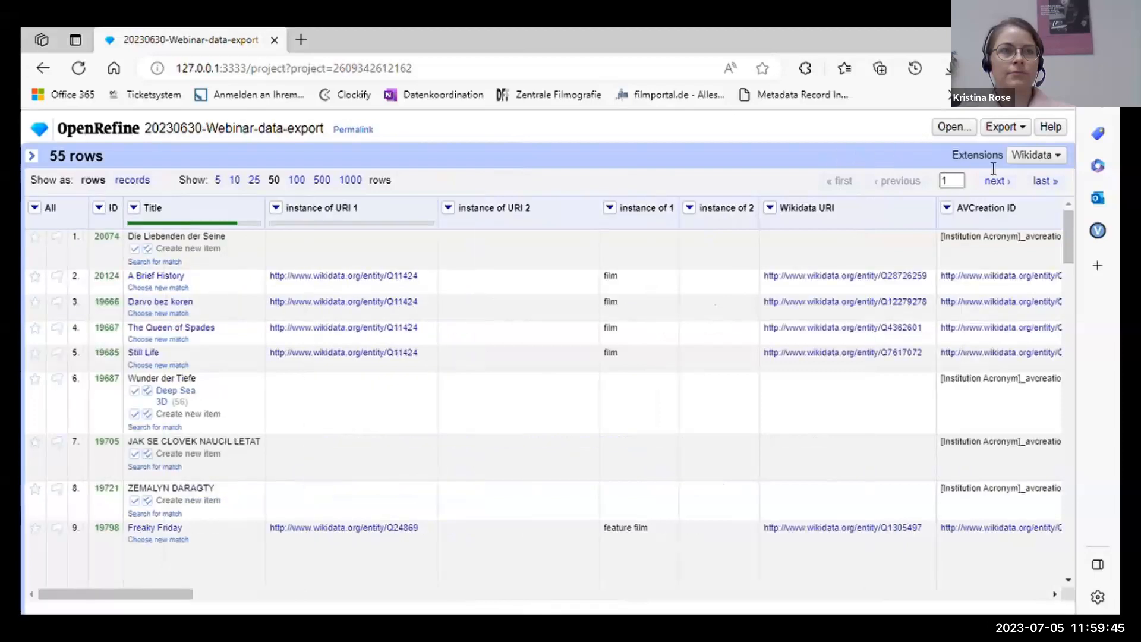
# Open the templating export for the project and examine the default JSON template with its output preview
pyautogui.click(1017, 128)
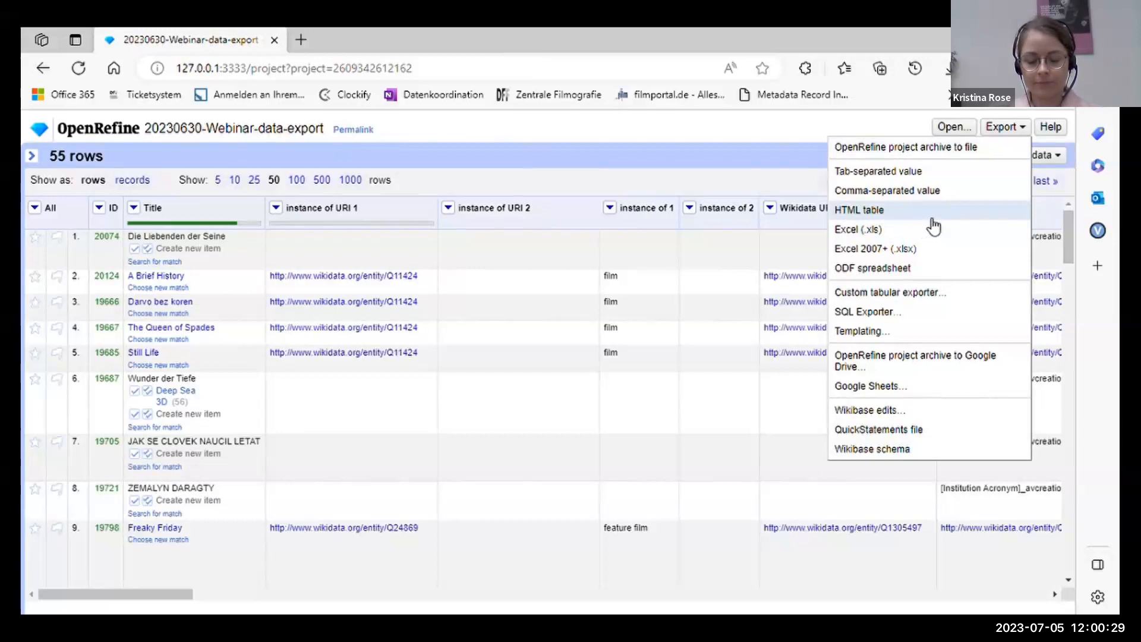
pyautogui.click(917, 331)
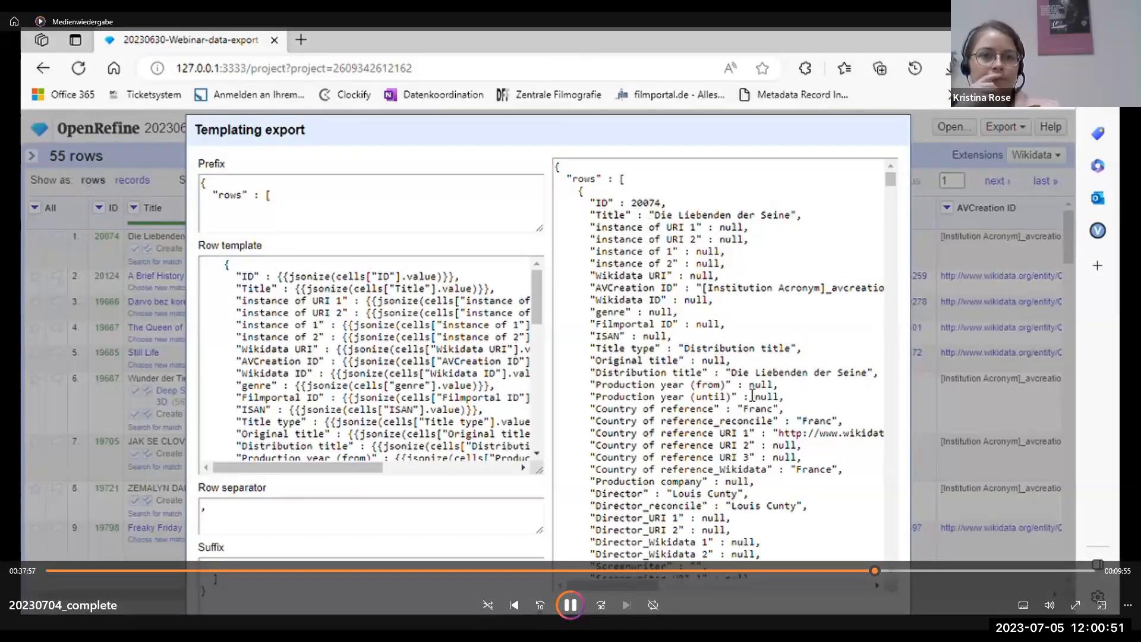
pyautogui.scroll(-5, 772, 334)
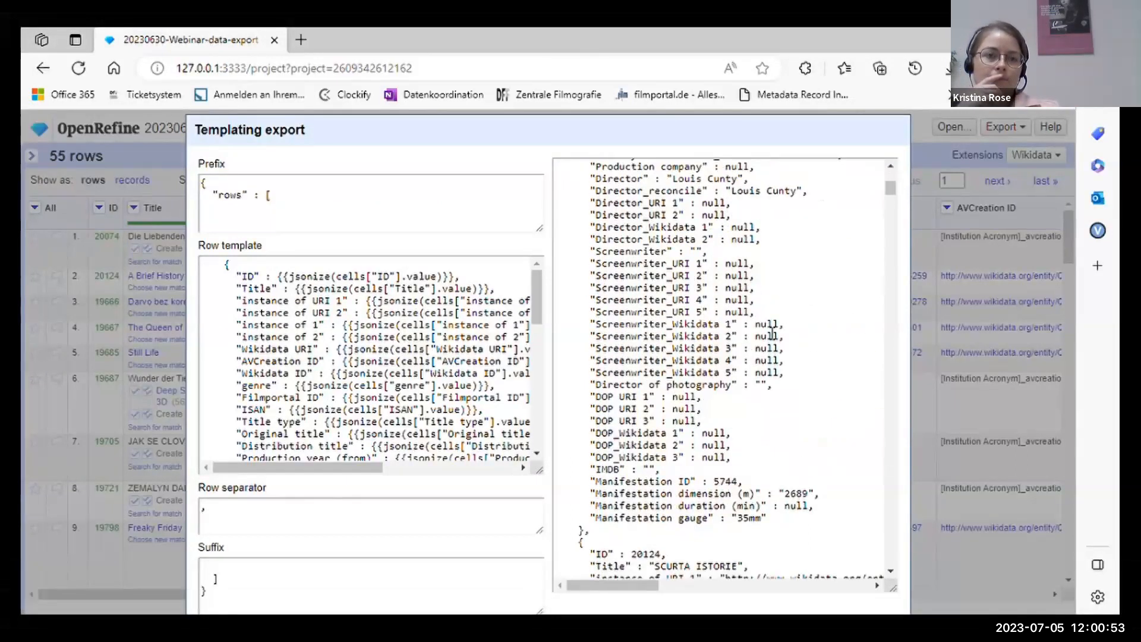
pyautogui.scroll(-2, 772, 333)
pyautogui.scroll(10, 772, 333)
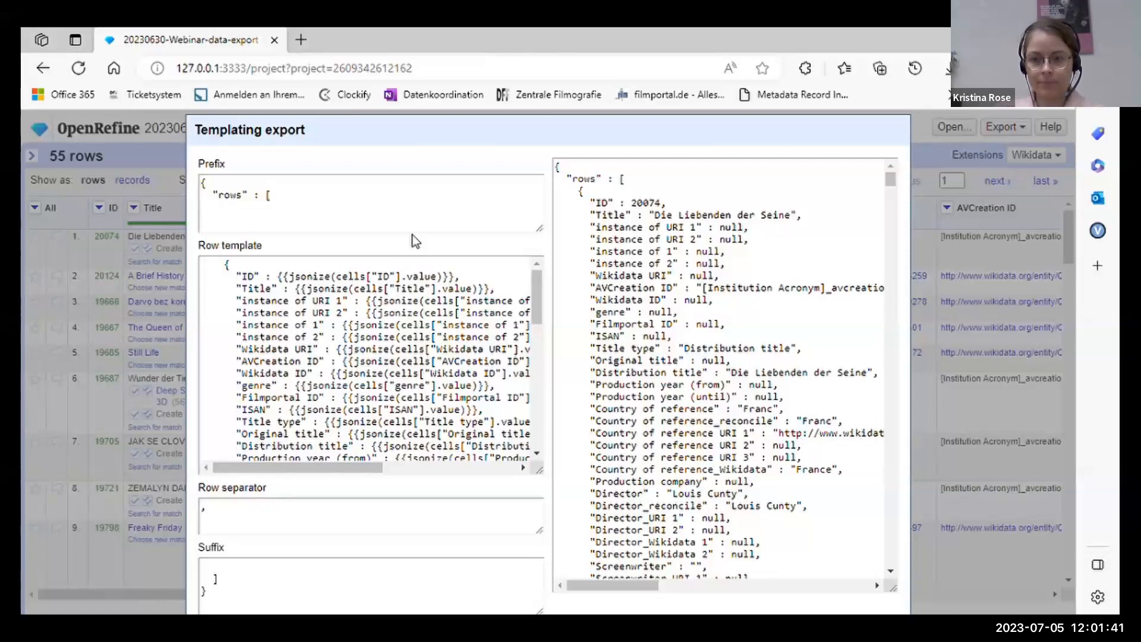
# Replace the export prefix with the prepared XML 1.0 UTF-8 declaration and opening records element with the efg namespace
pyautogui.click(311, 219)
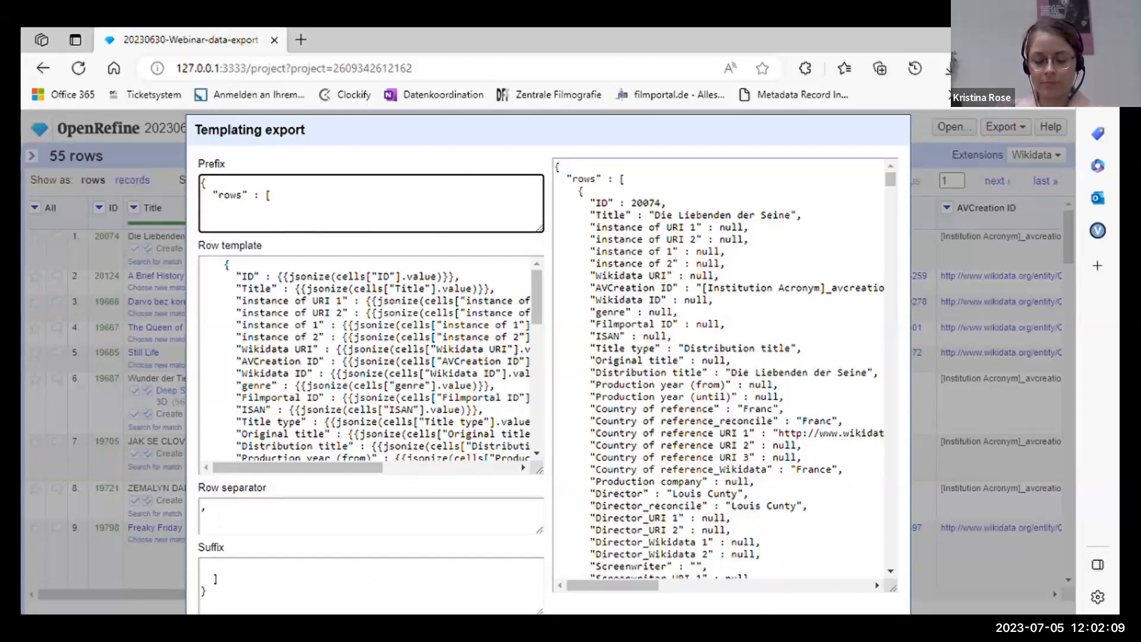
pyautogui.click(763, 612)
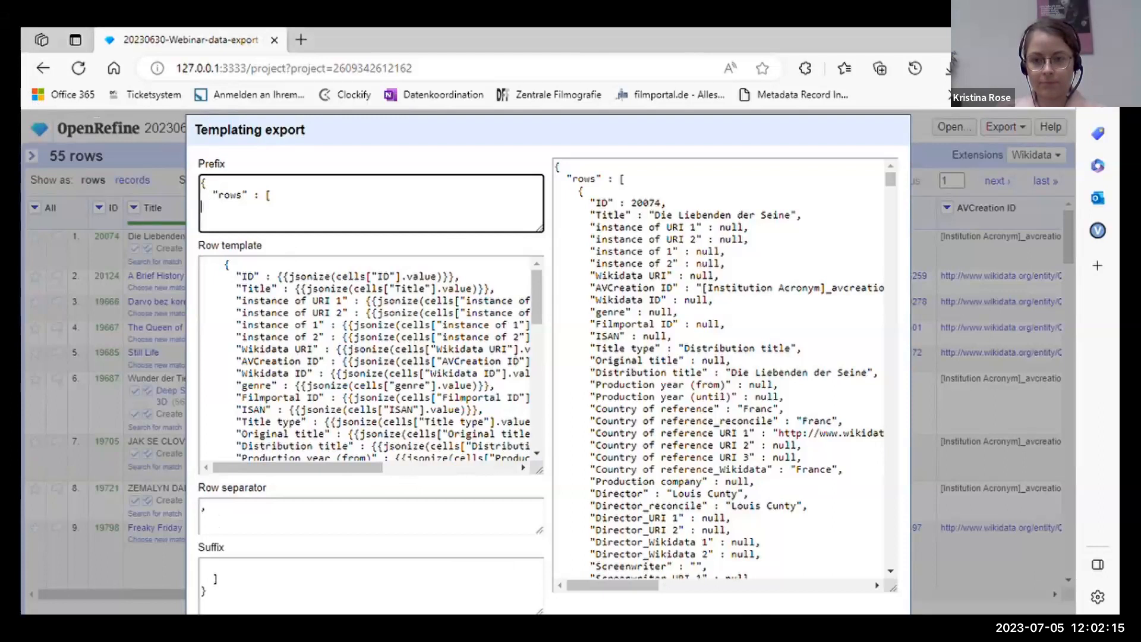
pyautogui.moveTo(218, 216); pyautogui.dragTo(179, 183)
pyautogui.hotkey('ctrl', 'v')
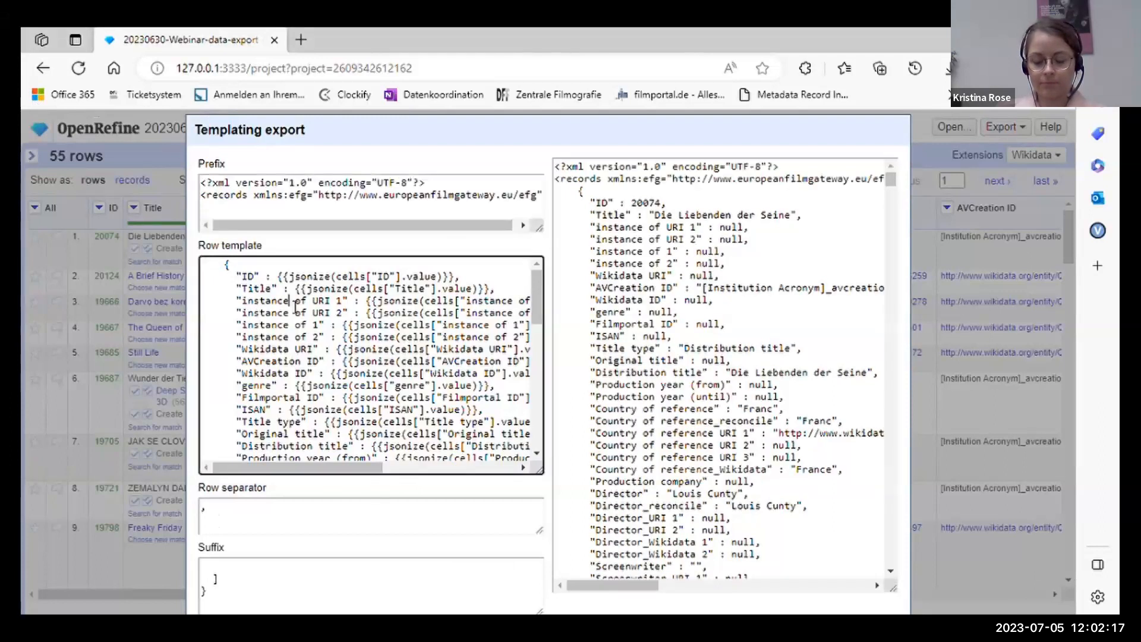
# Replace the entire row template with the prepared efg:efgEntity XML template
pyautogui.click(295, 307)
pyautogui.hotkey('ctrl', 'a')
pyautogui.hotkey('ctrl', 'v')
pyautogui.scroll(1, 295, 307)
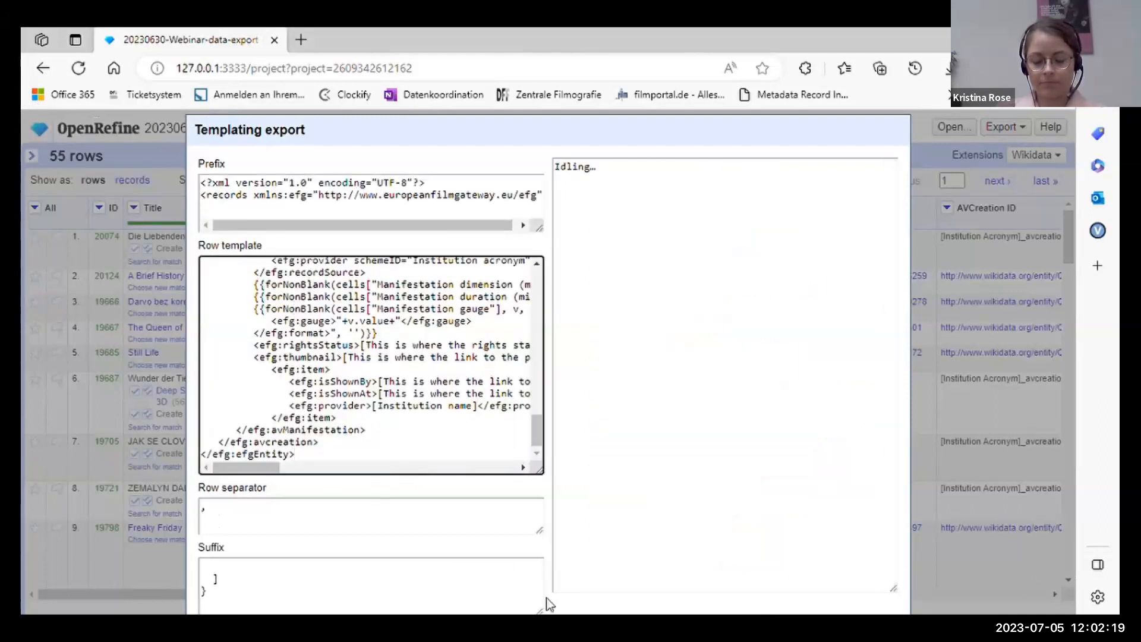
# Clear the row separator and set the export suffix to </records>
pyautogui.click(249, 522)
pyautogui.press('BackSpace')
pyautogui.press('BackSpace')
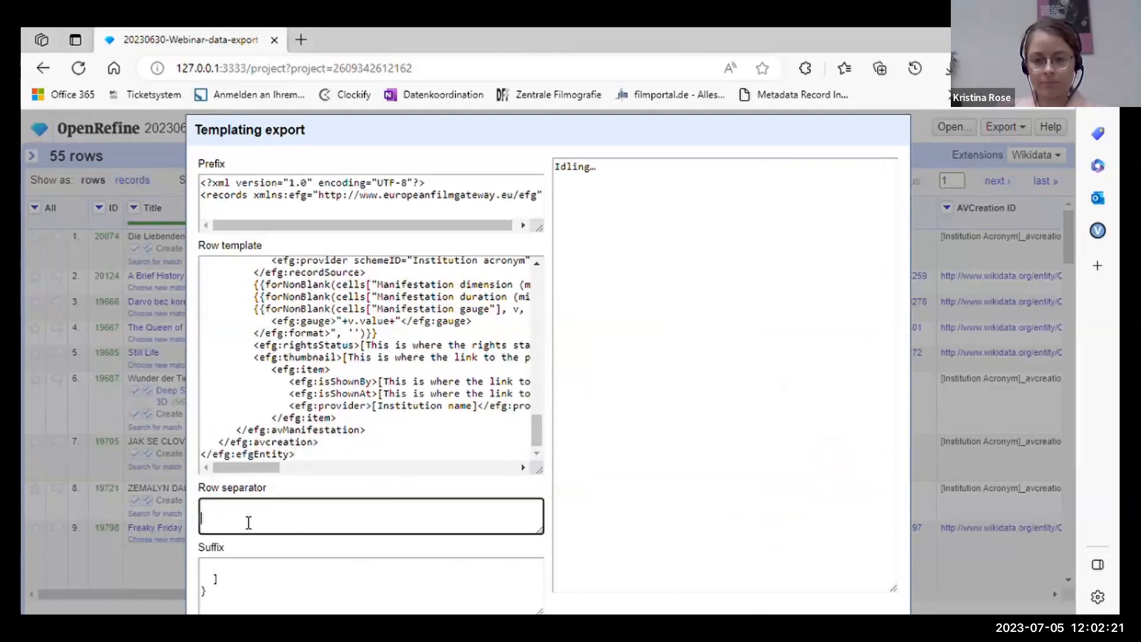
pyautogui.click(202, 568)
pyautogui.hotkey('ctrl', 'a')
pyautogui.write('</records>')
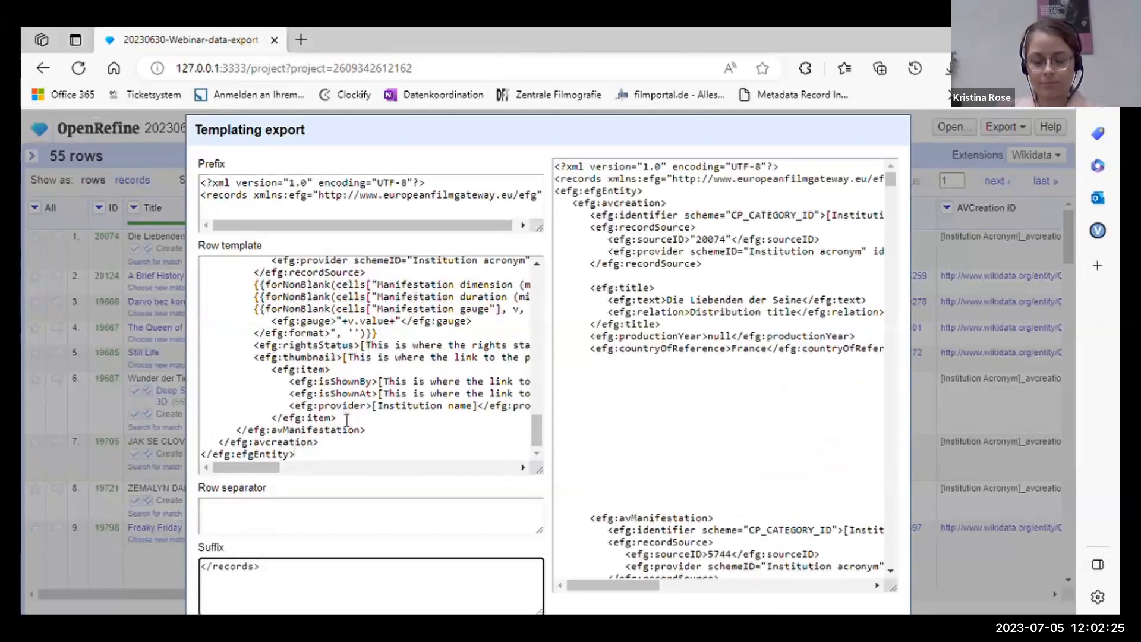
# Examine the row template's expressions, from the Wikidata URI condition to the forNonBlank statements for the titles and director
pyautogui.scroll(5, 385, 339)
pyautogui.moveTo(538, 397); pyautogui.dragTo(533, 279)
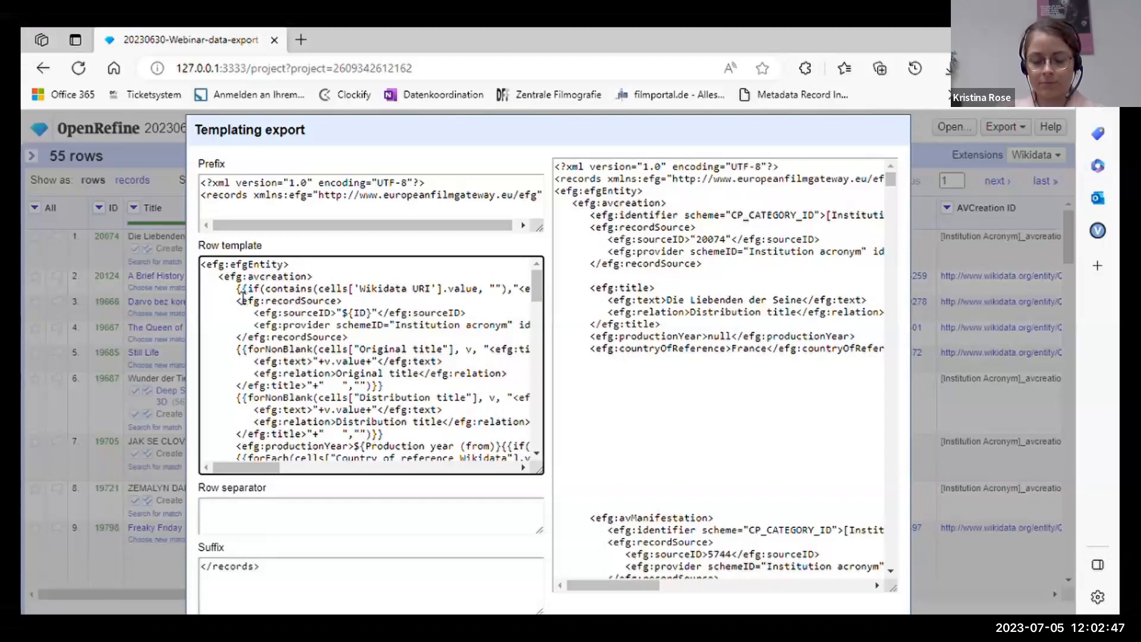
pyautogui.moveTo(243, 298); pyautogui.dragTo(269, 291)
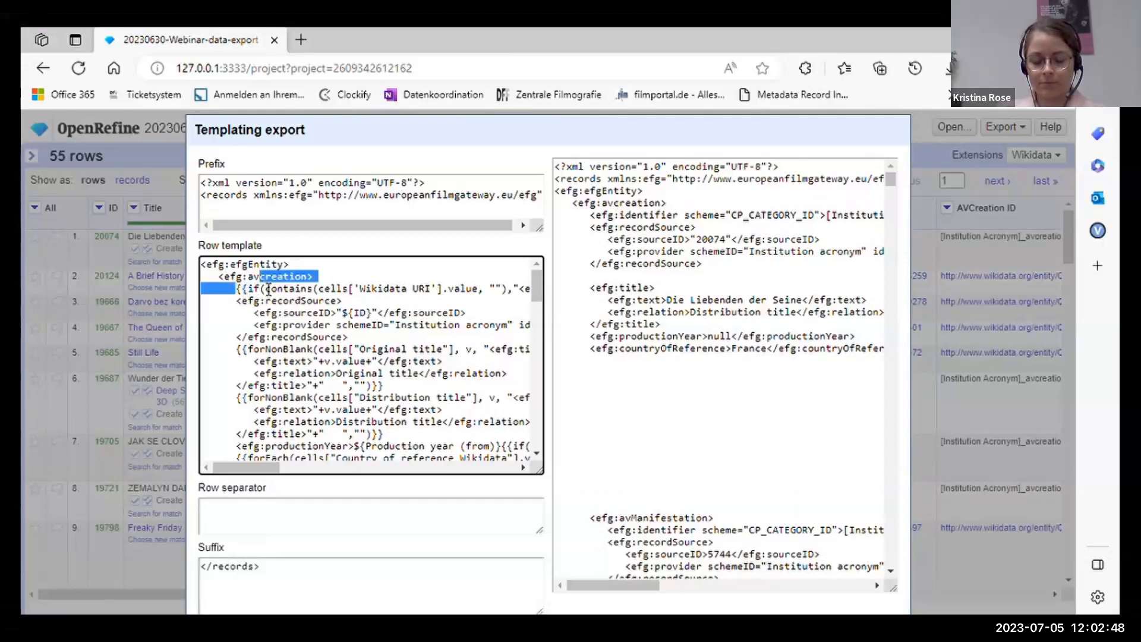
pyautogui.click(283, 354)
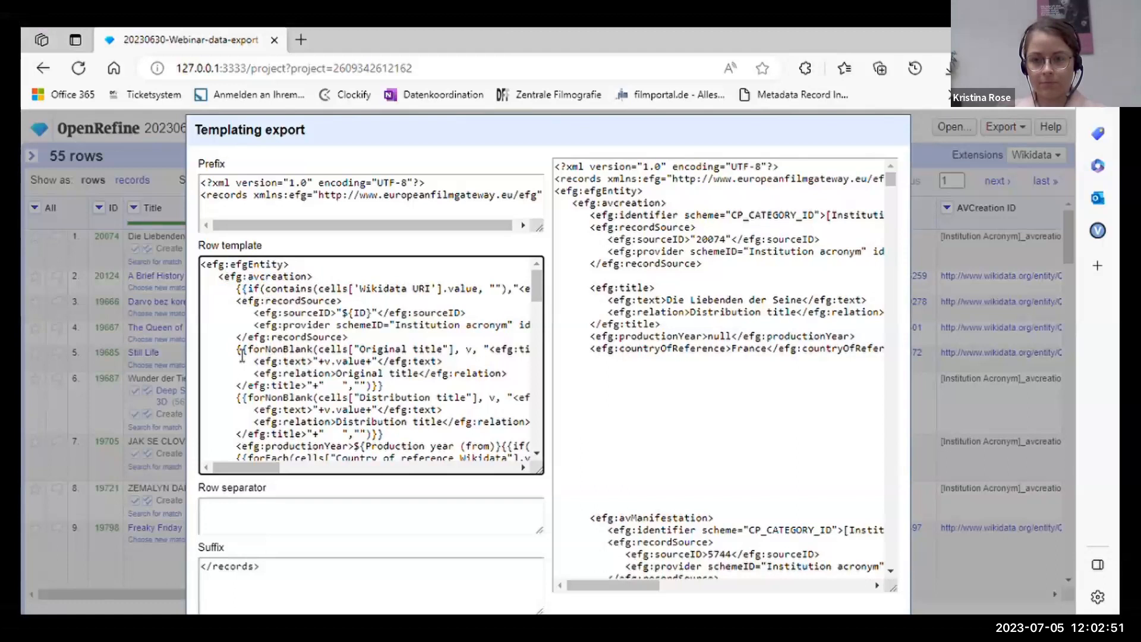
pyautogui.scroll(-3, 315, 324)
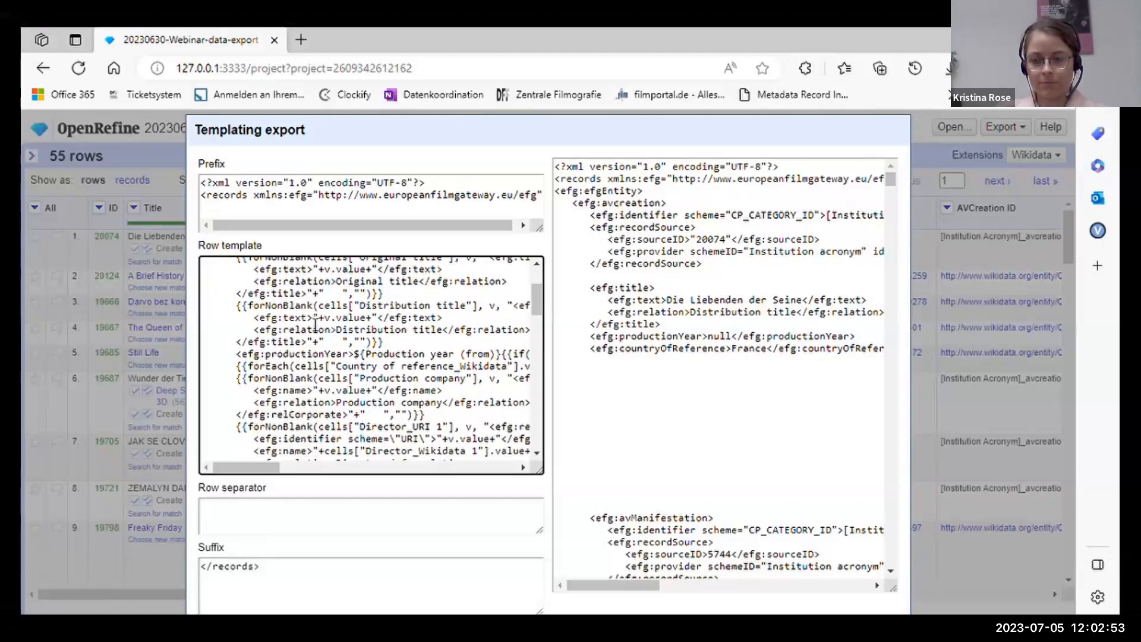
pyautogui.scroll(3, 324, 306)
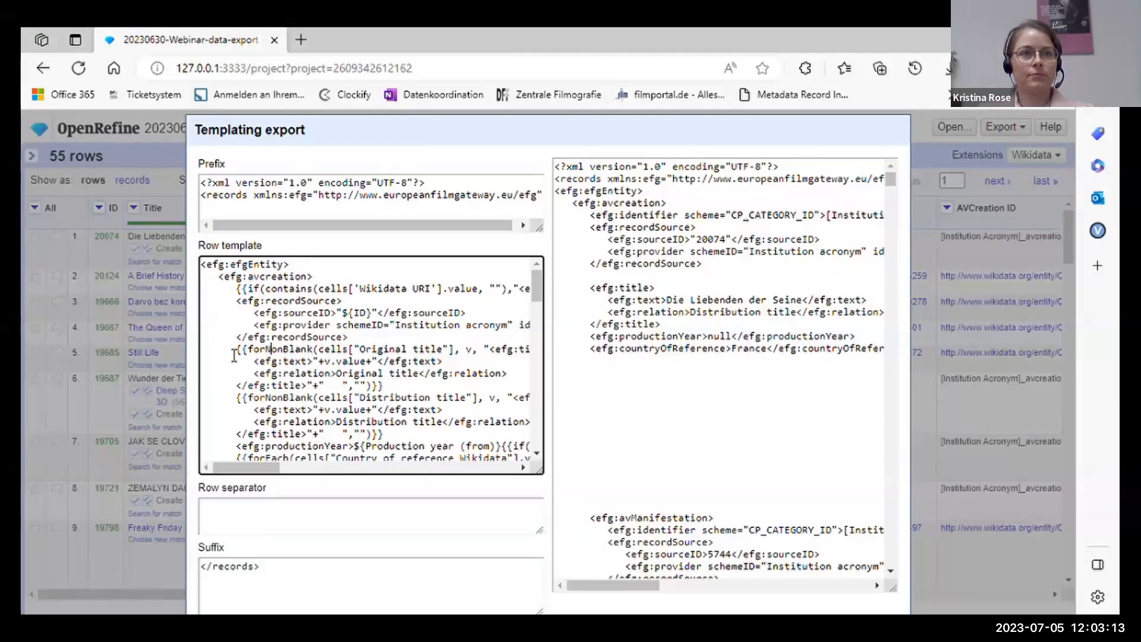
pyautogui.moveTo(237, 355); pyautogui.dragTo(364, 355)
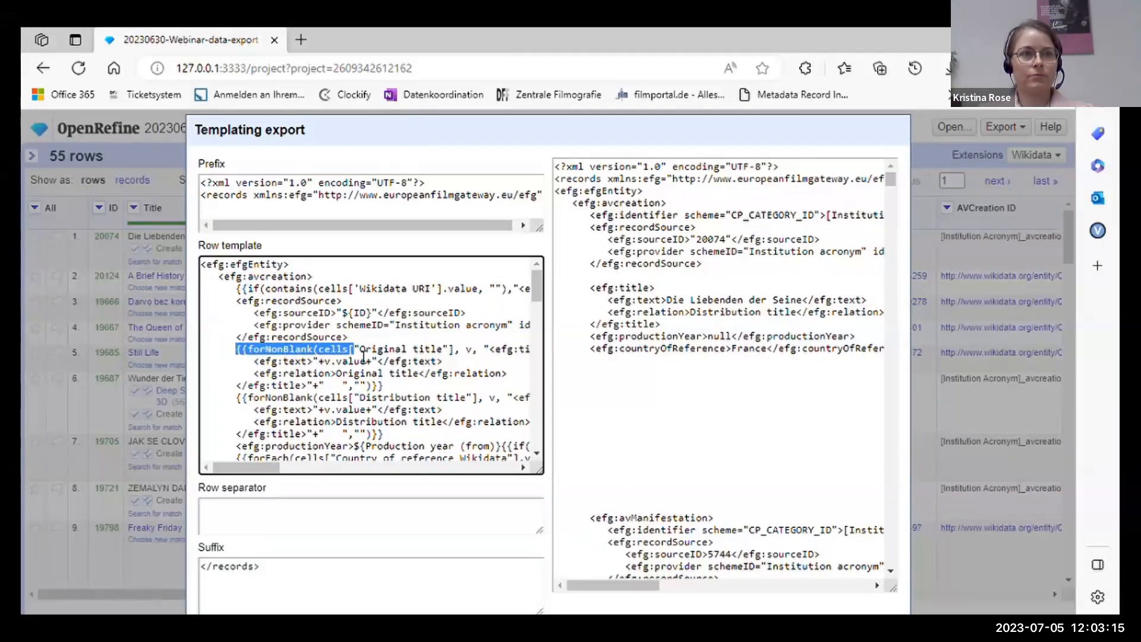
pyautogui.click(599, 365)
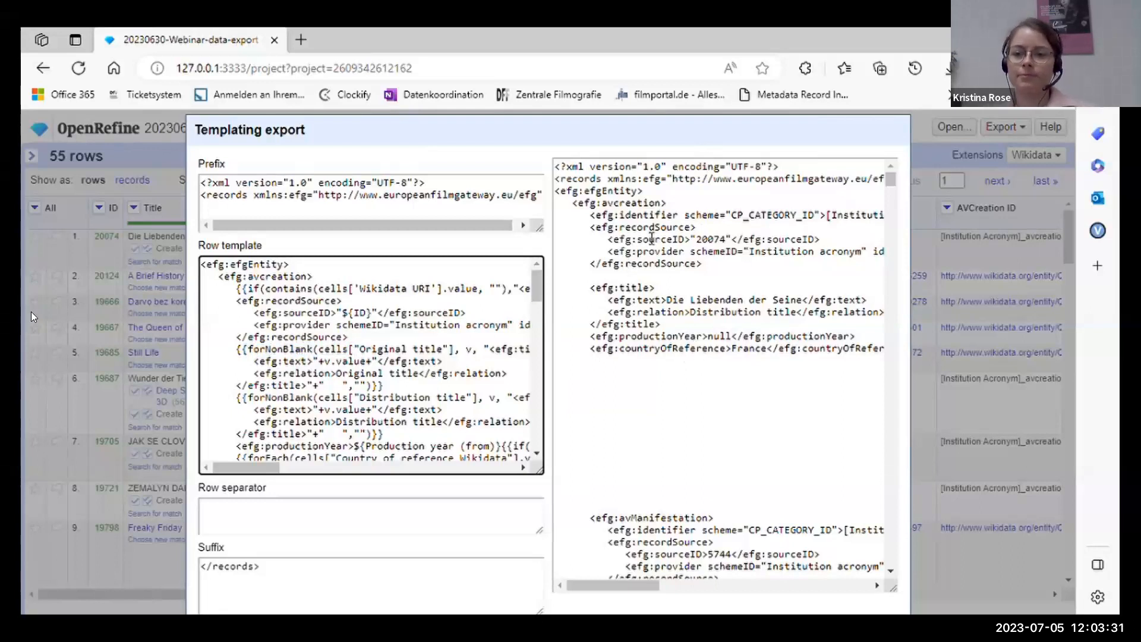
# Review the generated efg:efgEntity records in the output preview and export all rows with this template
pyautogui.scroll(-12, 652, 238)
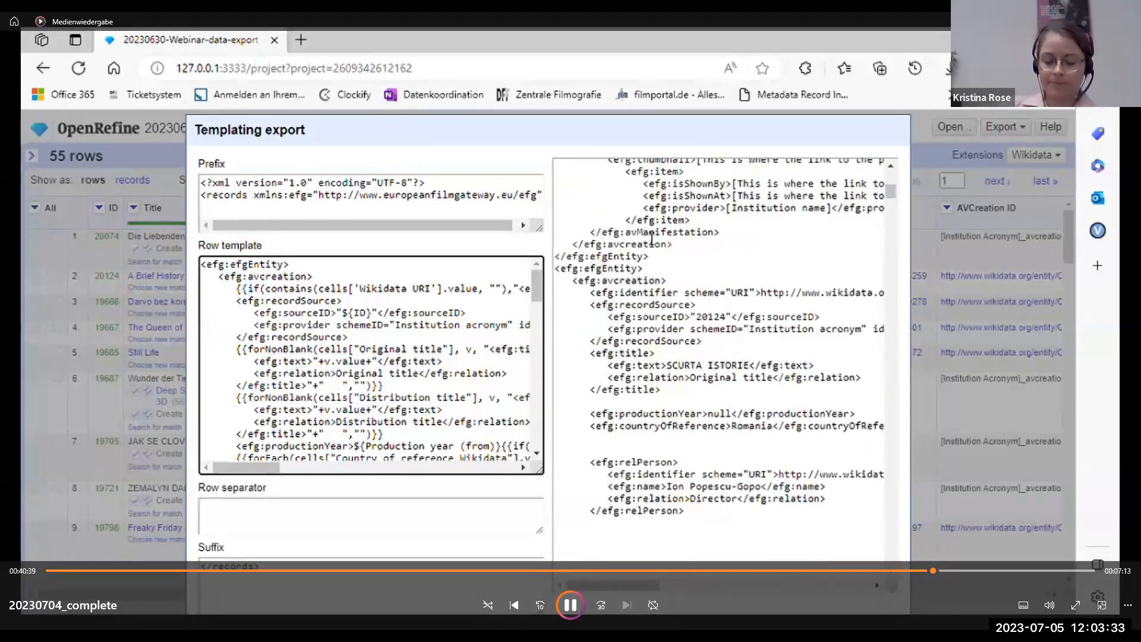
pyautogui.scroll(-3, 652, 239)
pyautogui.scroll(3, 652, 239)
pyautogui.scroll(10, 652, 239)
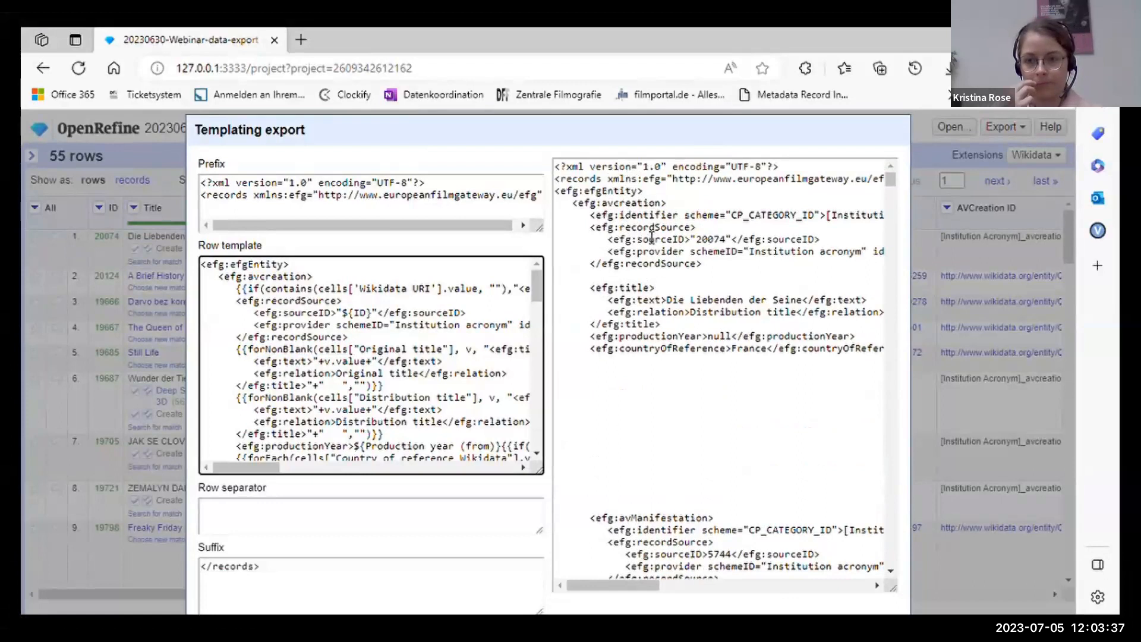
pyautogui.moveTo(675, 128); pyautogui.dragTo(646, 54)
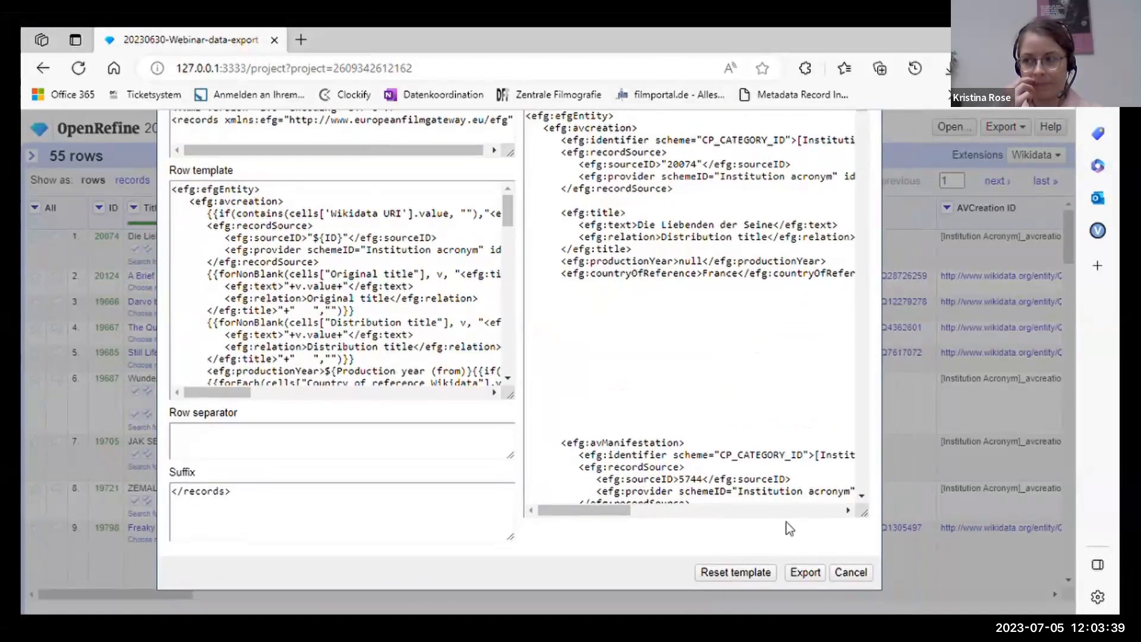
pyautogui.click(805, 572)
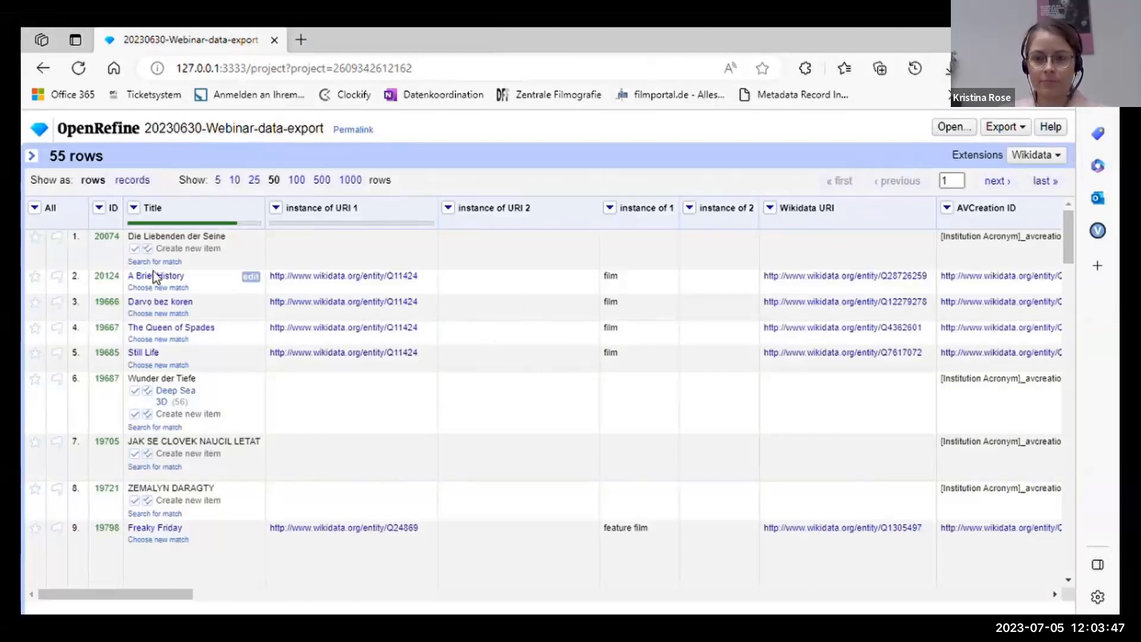
# Facet the instance of URI 1 column by blank and keep only the rows with the value false
pyautogui.click(277, 208)
pyautogui.moveTo(317, 227)
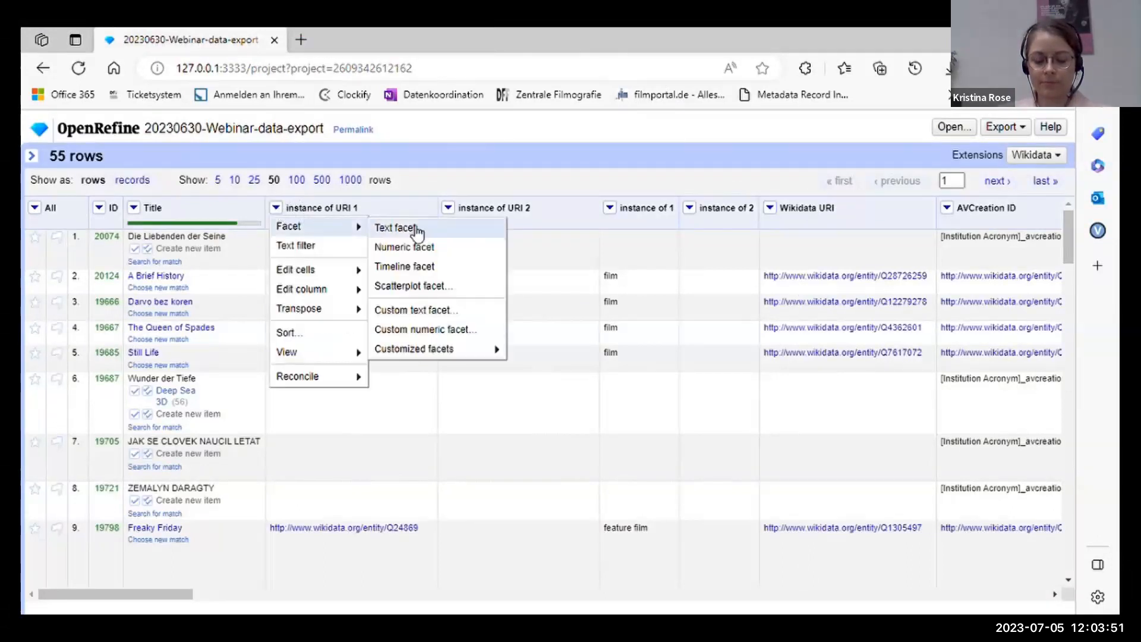
pyautogui.moveTo(463, 351)
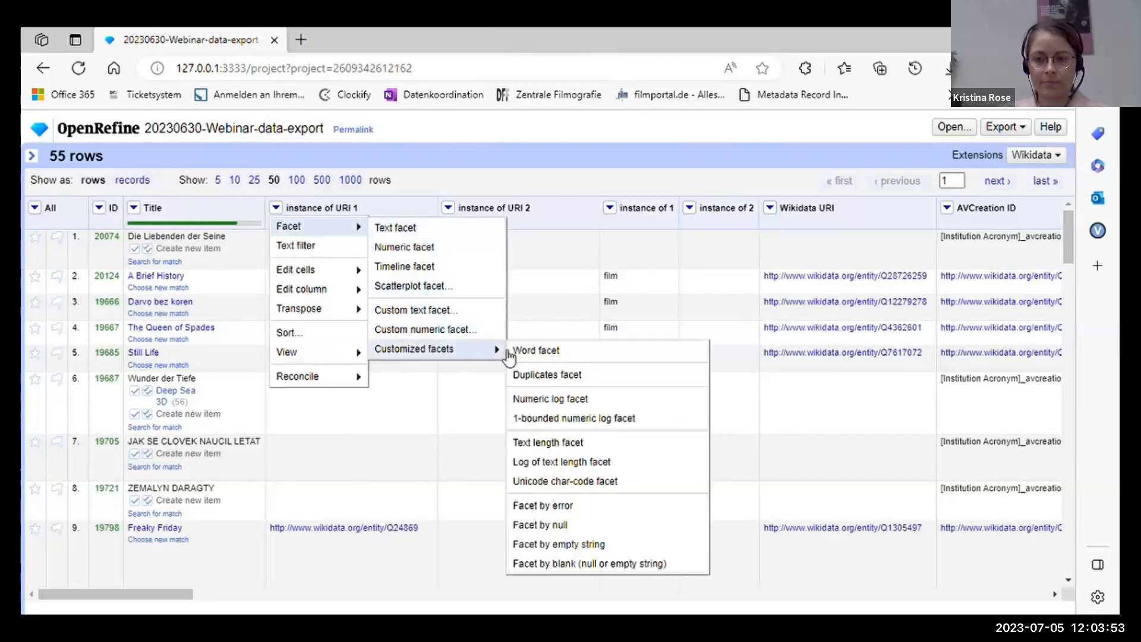
pyautogui.click(581, 569)
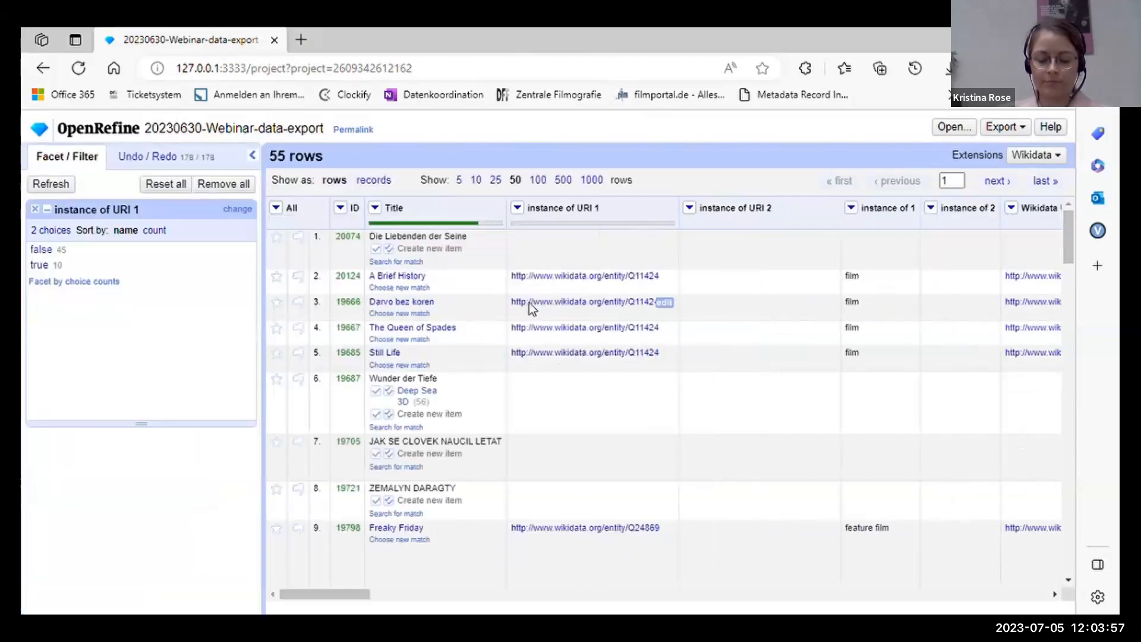
pyautogui.click(44, 252)
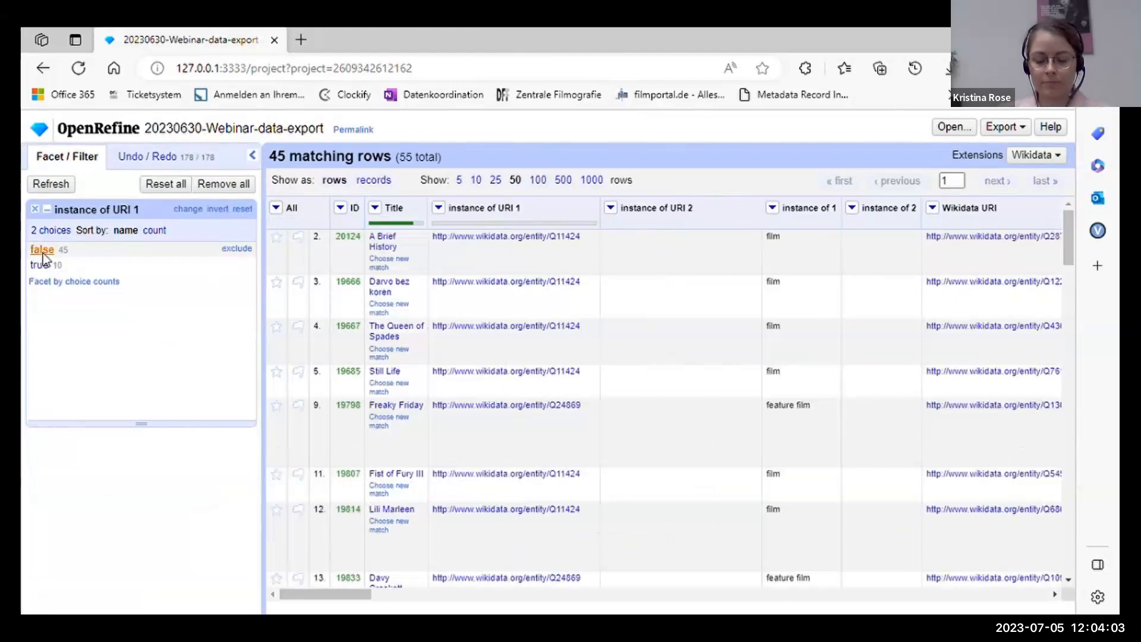
# Start a templating export of the filtered rows, pasting the prepared rdf:RDF row template and the XML declaration with opening records element as prefix
pyautogui.click(1010, 128)
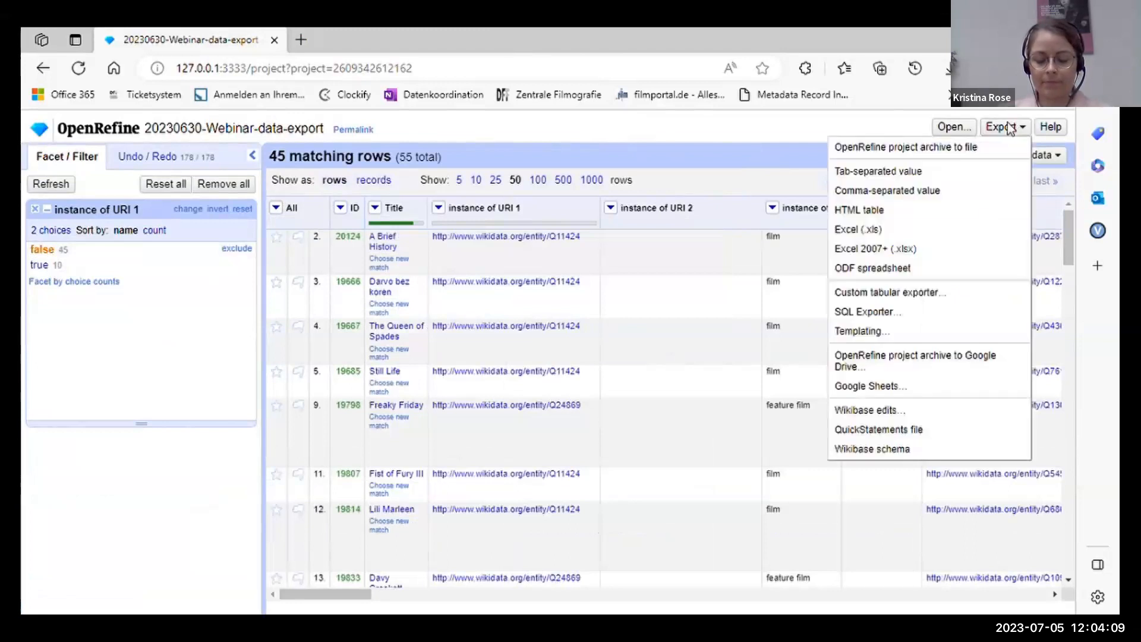
pyautogui.click(888, 333)
pyautogui.click(219, 305)
pyautogui.hotkey('ctrl', 'a')
pyautogui.hotkey('ctrl', 'v')
pyautogui.moveTo(224, 226); pyautogui.dragTo(189, 184)
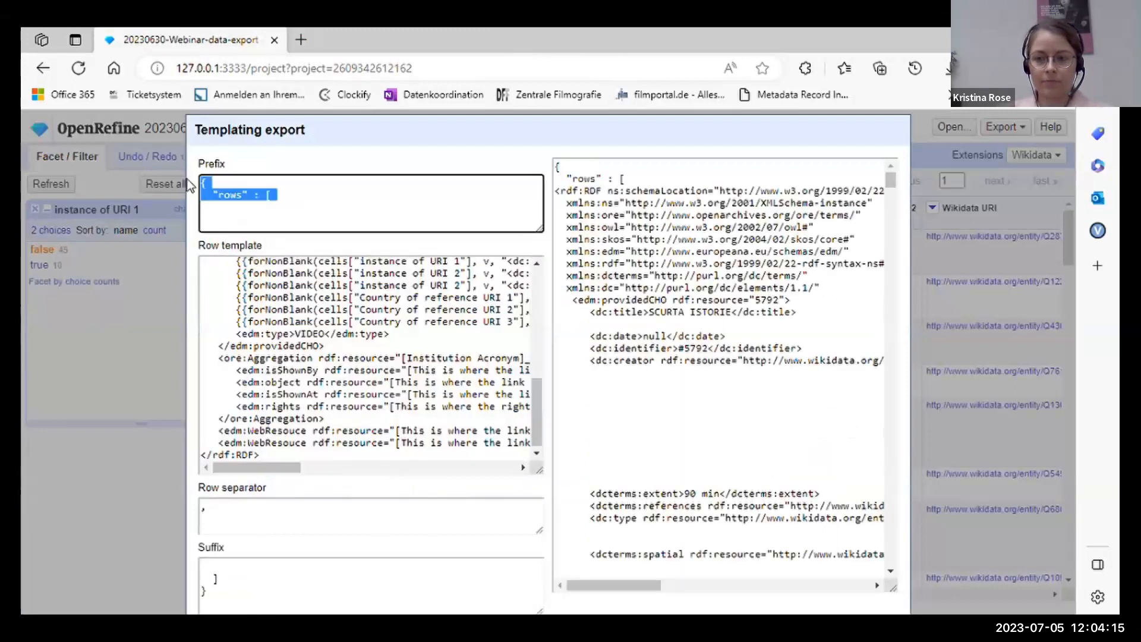
pyautogui.hotkey('ctrl', 'v')
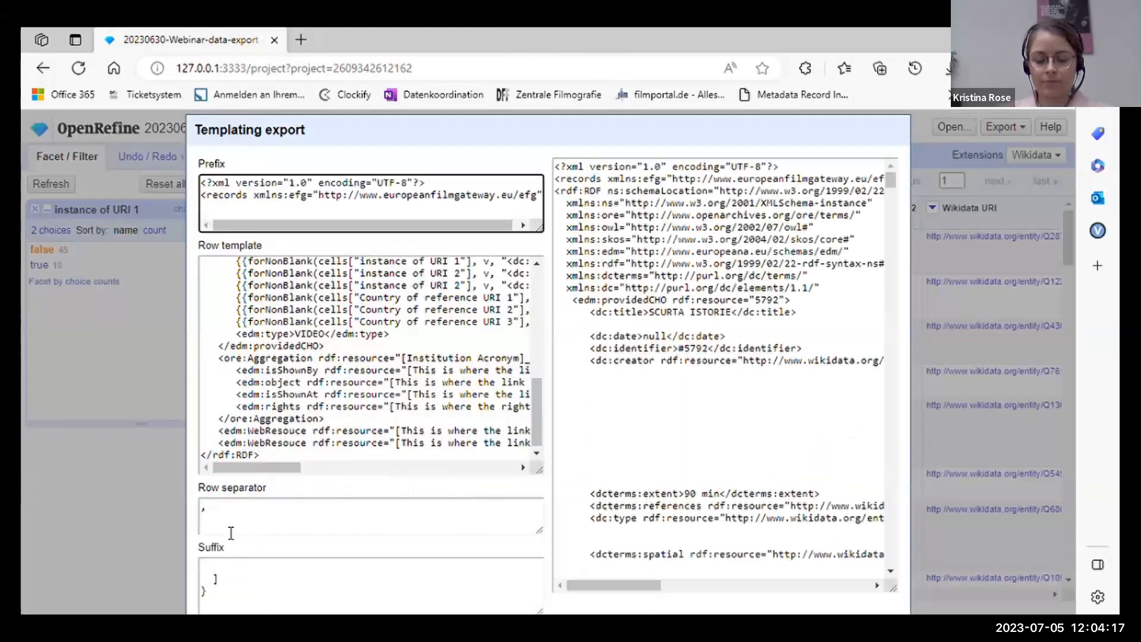
# Clear the row separator and replace the JSON suffix with </records> for the RDF export
pyautogui.click(231, 532)
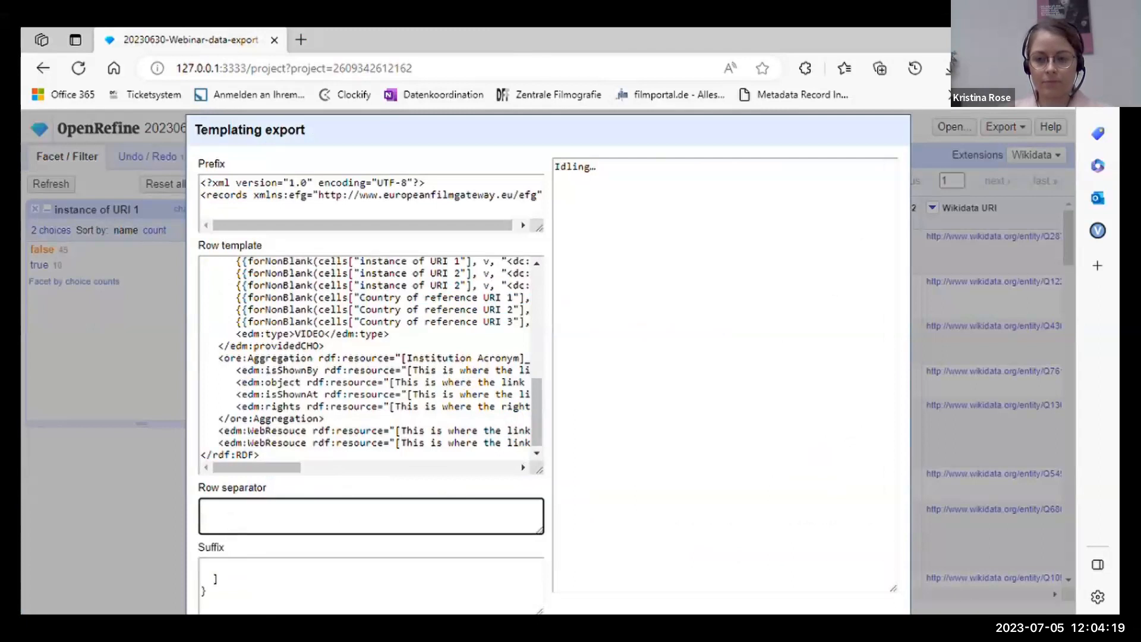
pyautogui.hotkey('alt', 'Tab')
pyautogui.hotkey('alt', 'Tab')
pyautogui.click(193, 570)
pyautogui.hotkey('ctrl', 'a')
pyautogui.write('</records>')
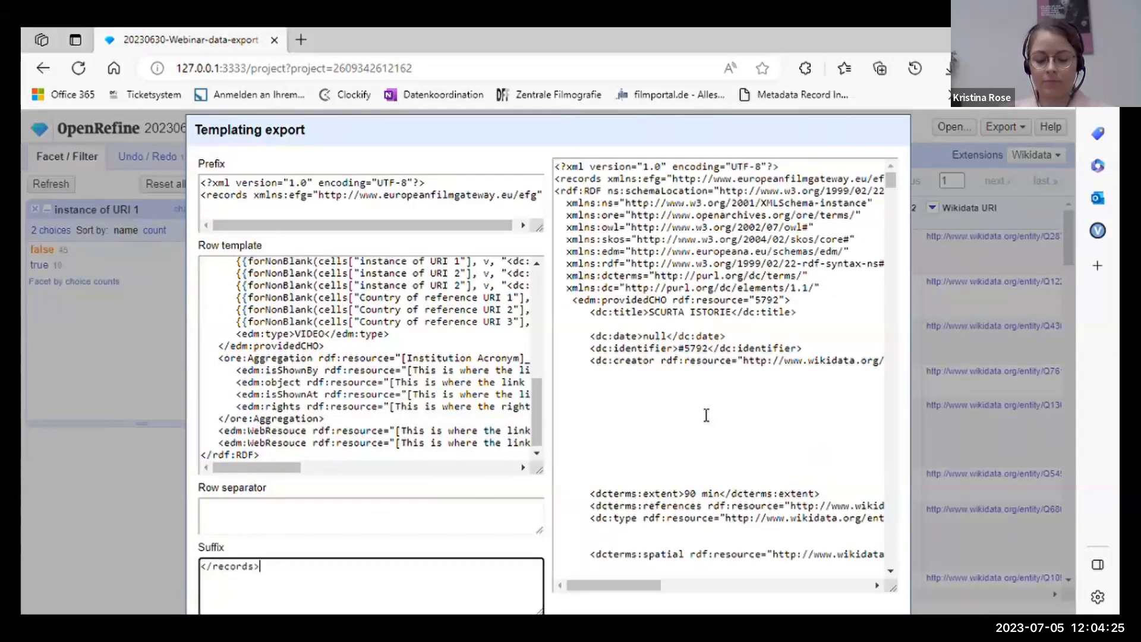
# Examine the RDF output preview, checking the Wikidata URIs in the creator, type and spatial elements and the ore:Aggregation block
pyautogui.click(587, 383)
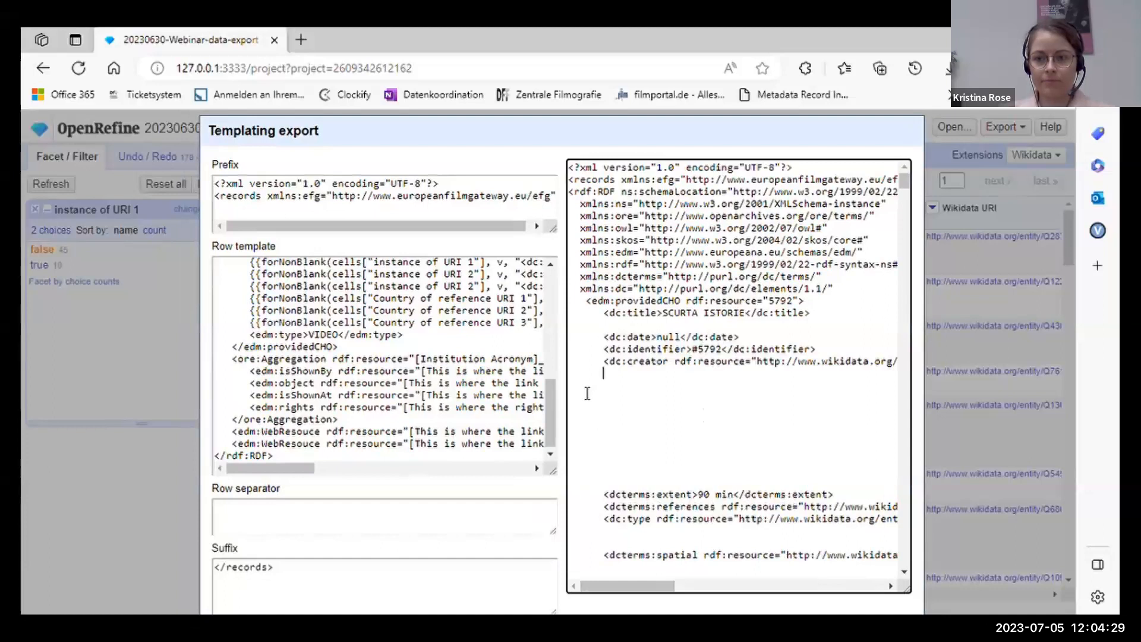
pyautogui.scroll(-2, 587, 394)
pyautogui.scroll(-1, 587, 394)
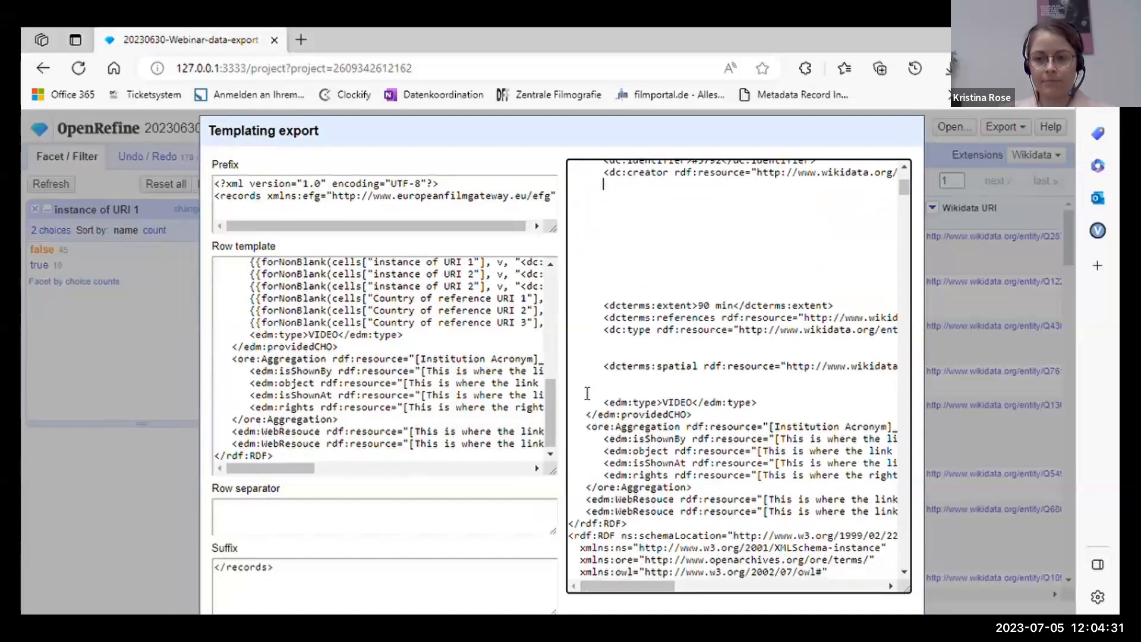
pyautogui.scroll(3, 593, 473)
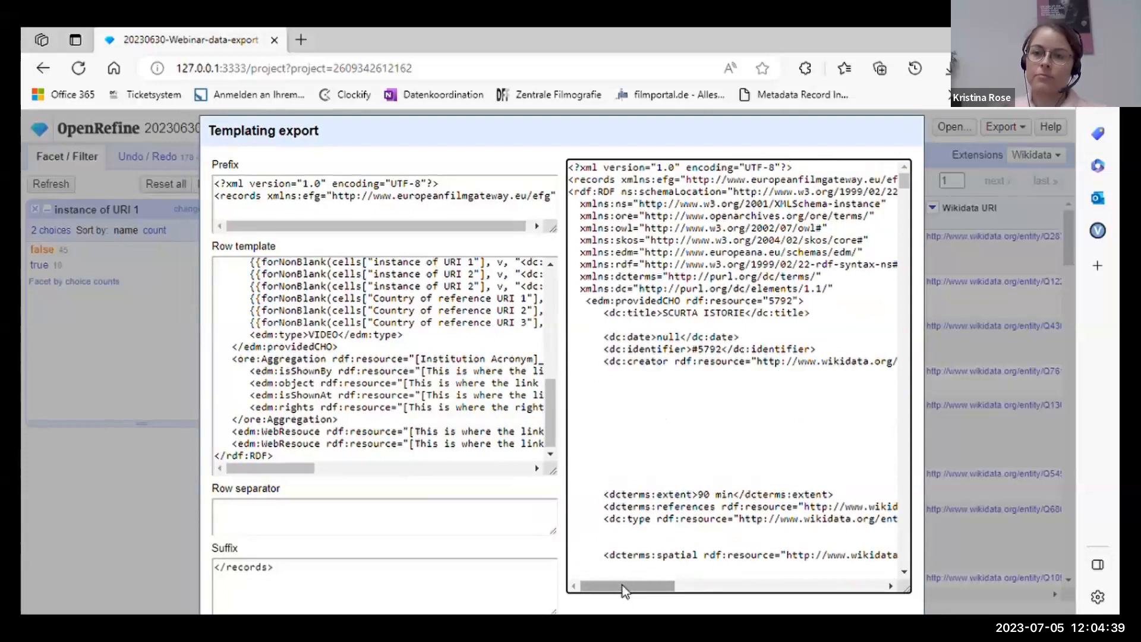
pyautogui.moveTo(622, 585); pyautogui.dragTo(659, 586)
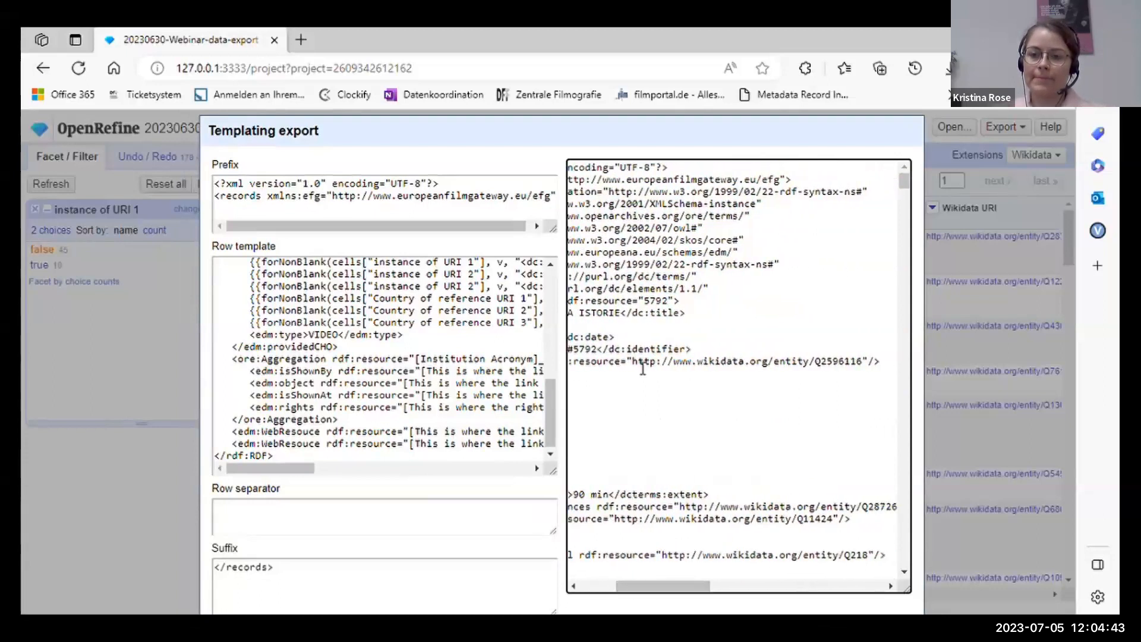
pyautogui.moveTo(634, 363); pyautogui.dragTo(871, 372)
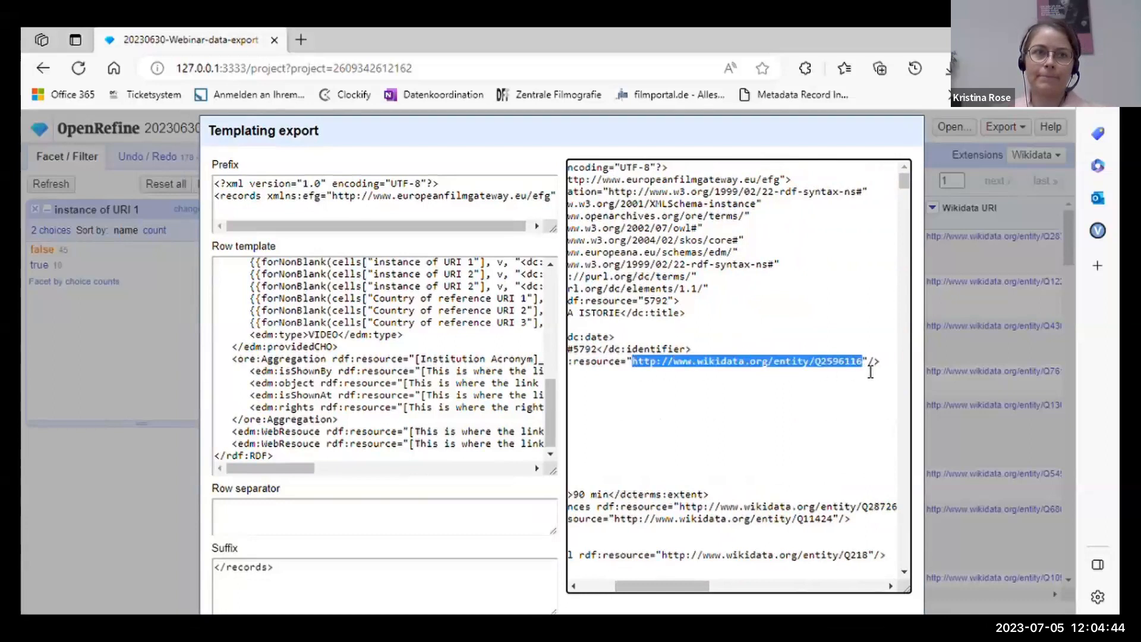
pyautogui.click(772, 430)
pyautogui.moveTo(628, 586); pyautogui.dragTo(651, 586)
pyautogui.scroll(-1, 685, 511)
pyautogui.scroll(-2, 685, 511)
pyautogui.moveTo(715, 373); pyautogui.dragTo(631, 374)
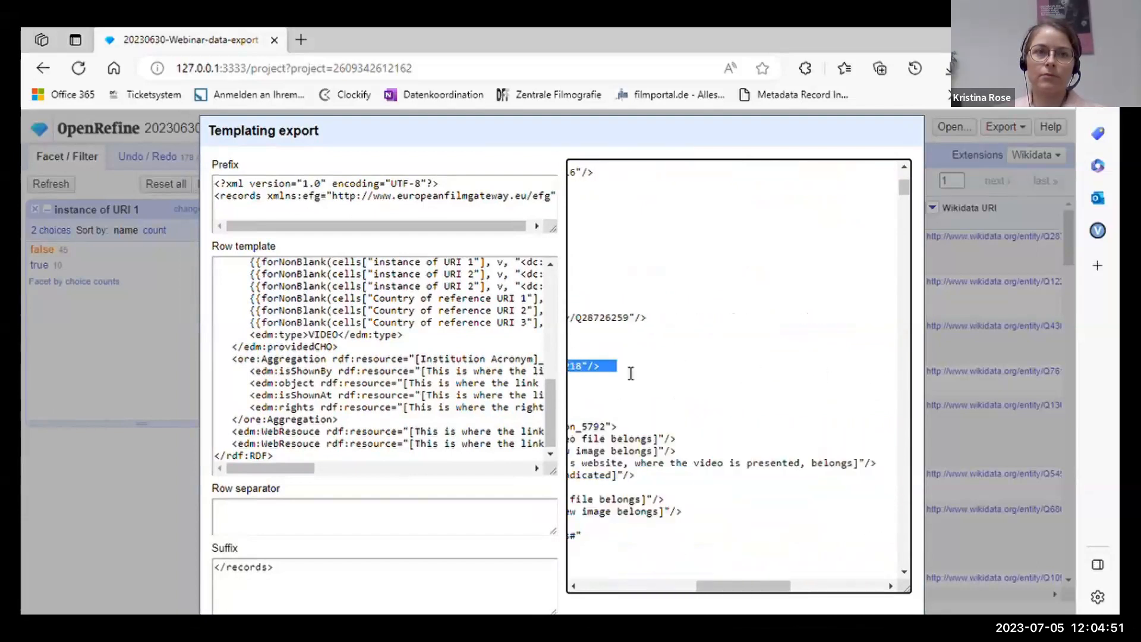
pyautogui.moveTo(725, 587); pyautogui.dragTo(655, 595)
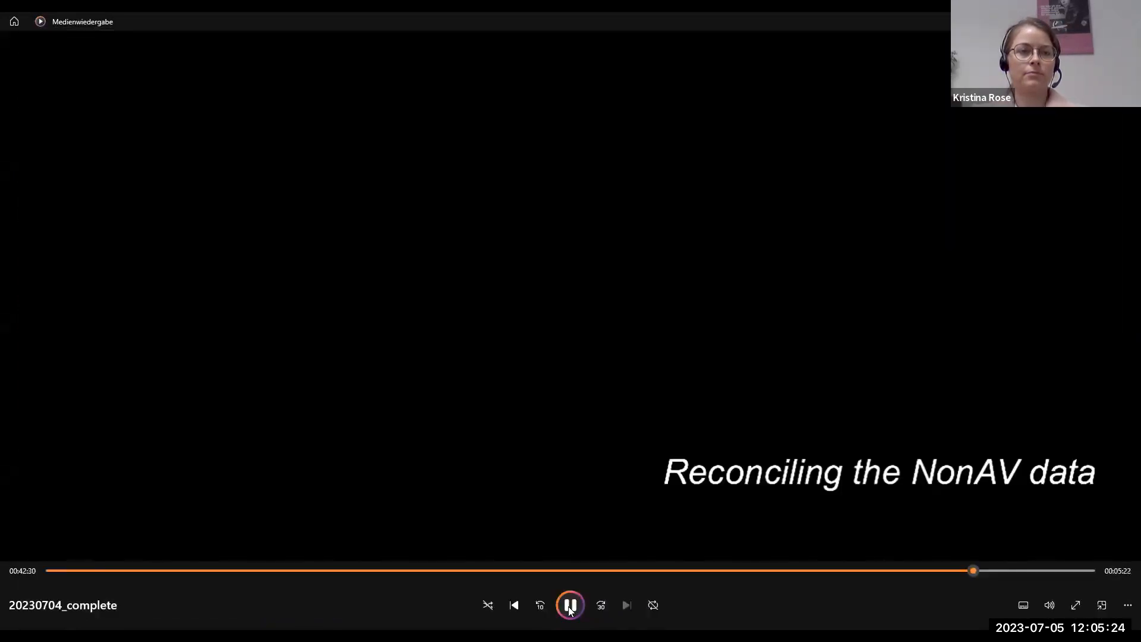
pyautogui.click(569, 605)
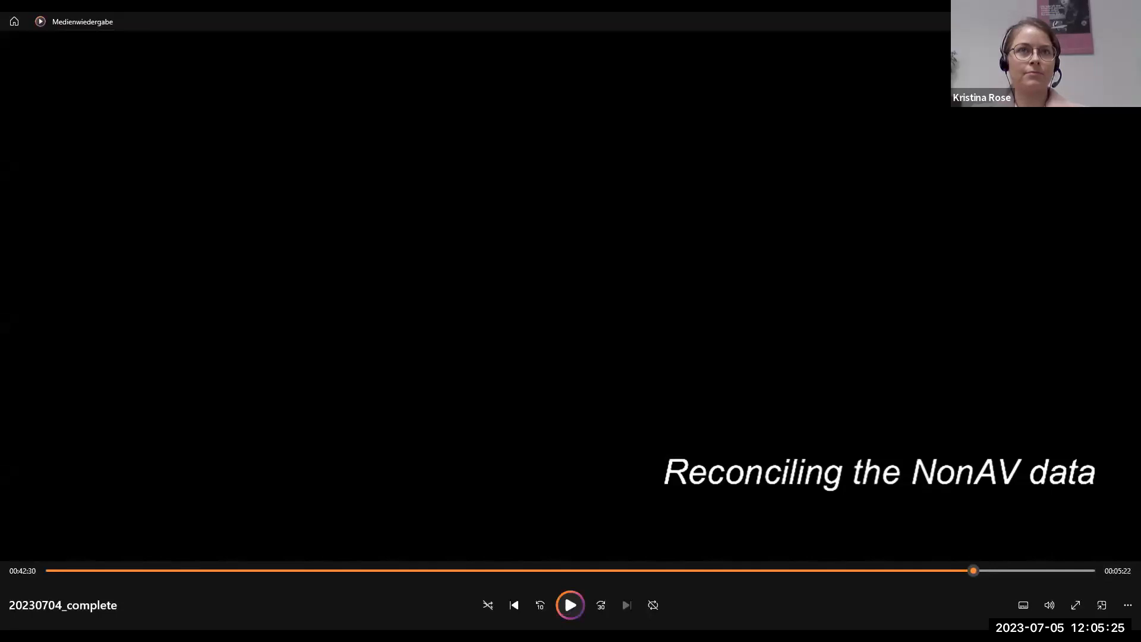